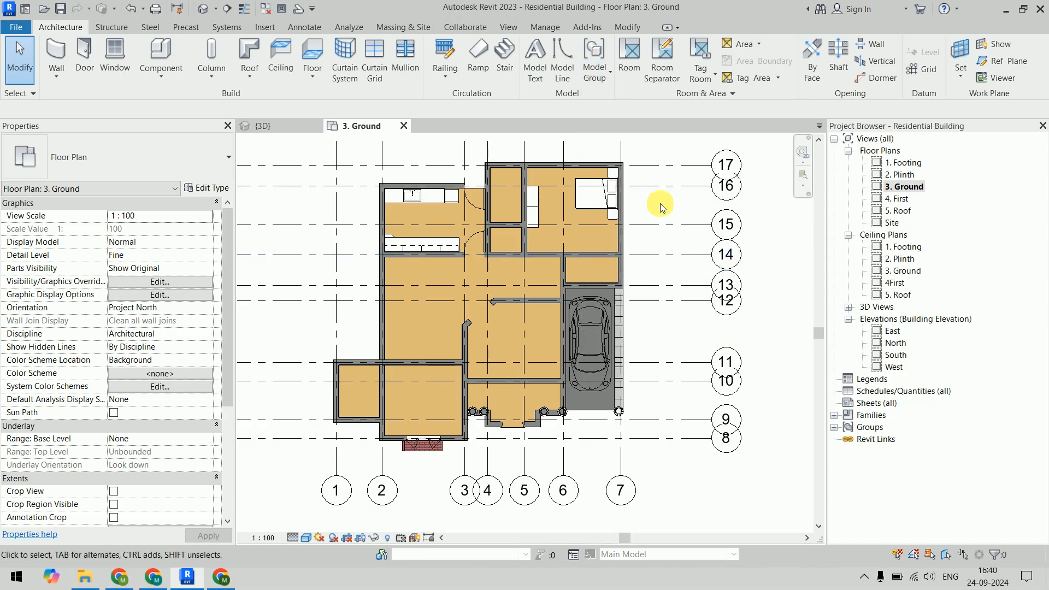
Create a new model group named g1 in the ground floor plan.
scroll(660, 205, up, 5)
middle_drag(662, 201, 727, 289)
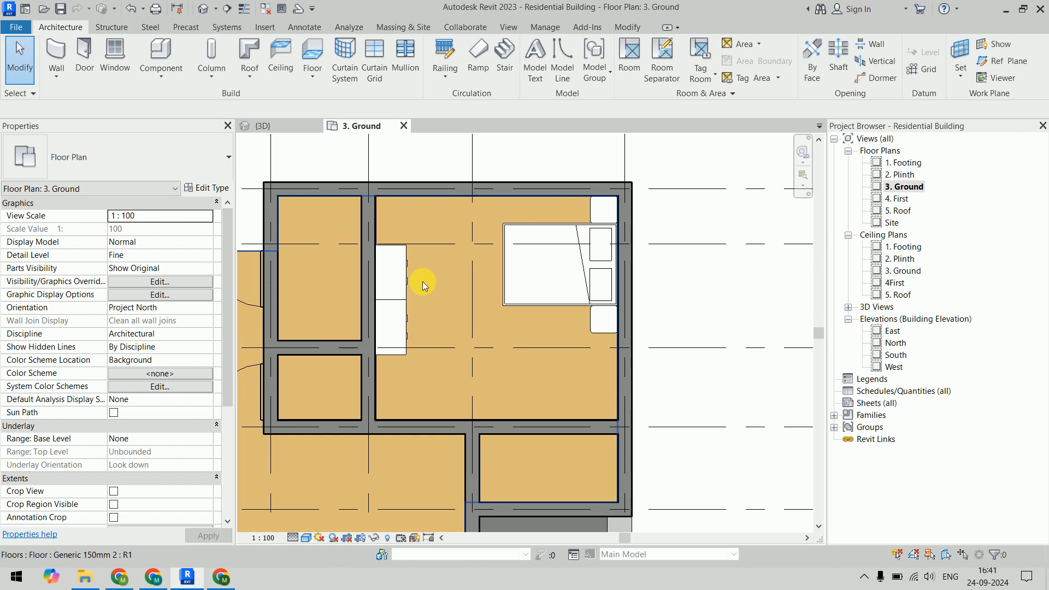
click(603, 82)
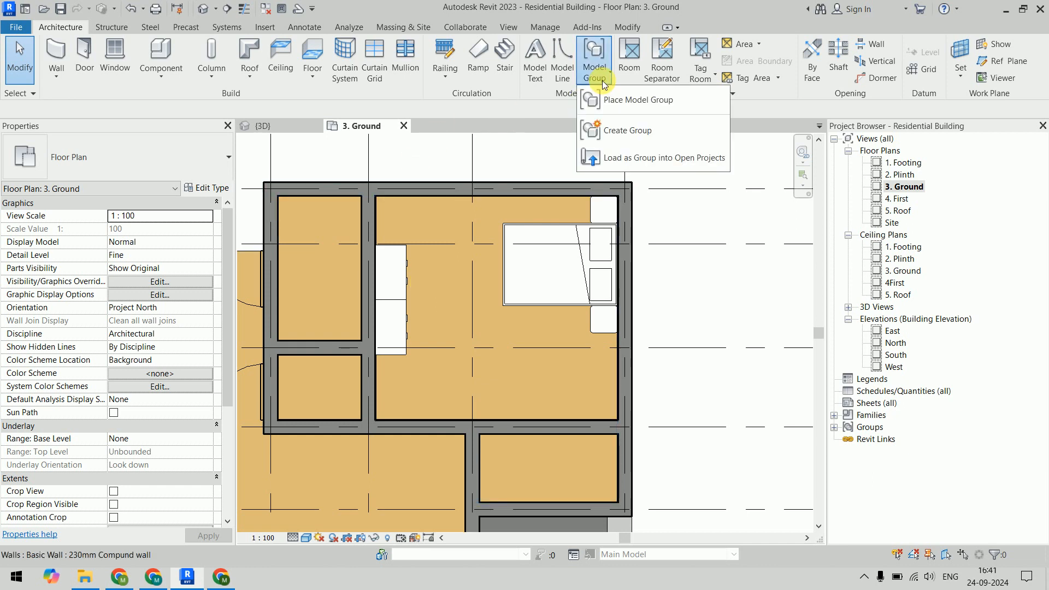
click(645, 138)
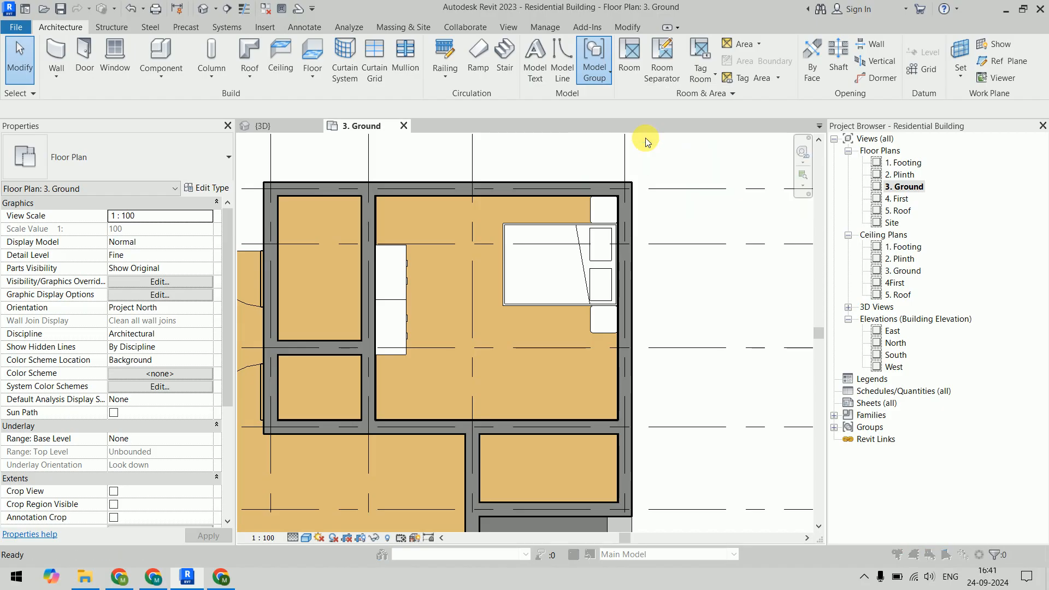
drag(520, 237, 730, 78)
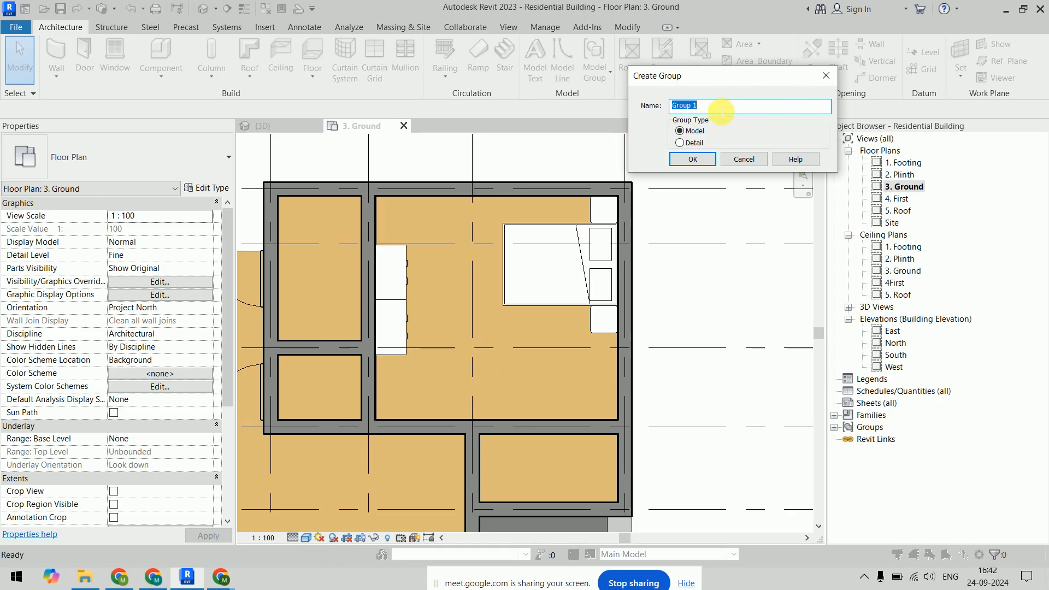
text(g1)
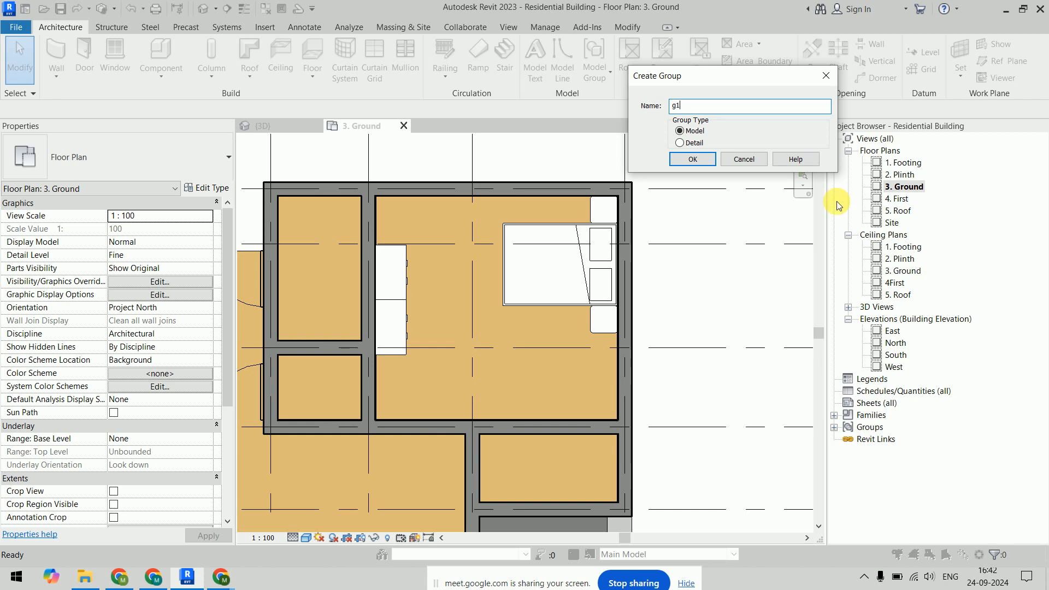
click(702, 160)
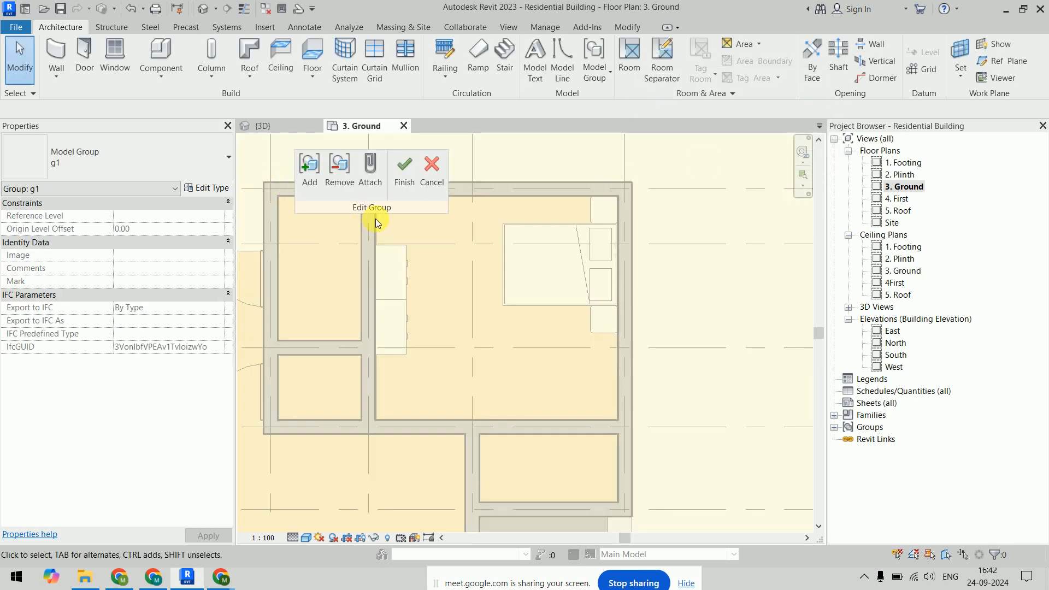
Add the bedroom's two wardrobes and the bed to group g1 and finish editing the group.
mouse_move(374, 207)
mouse_down()
mouse_move(344, 164)
mouse_move(375, 189)
mouse_up()
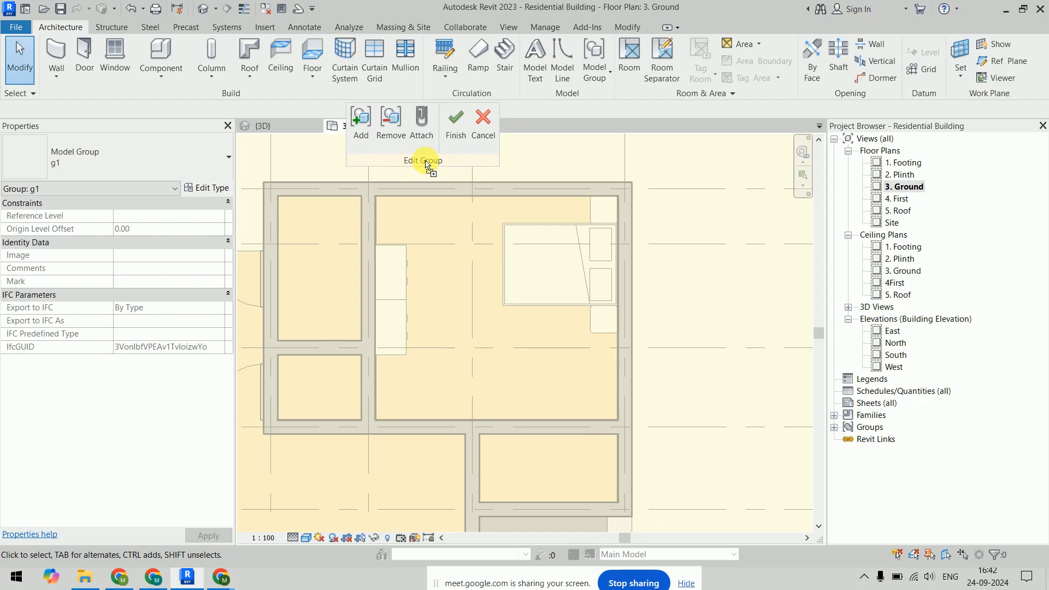
click(359, 123)
click(391, 257)
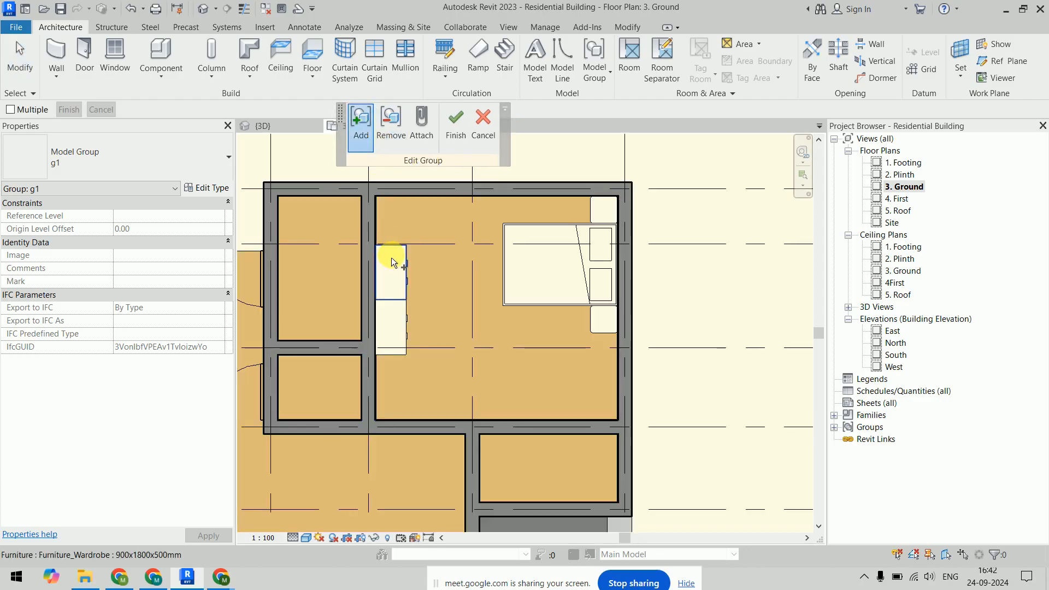
click(398, 319)
click(521, 281)
click(595, 221)
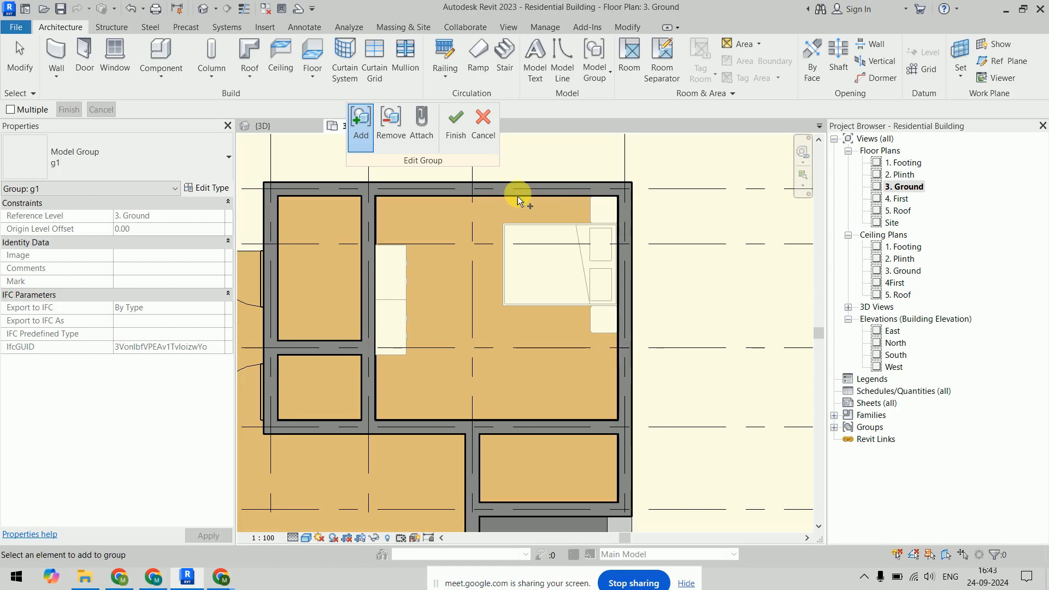
click(455, 125)
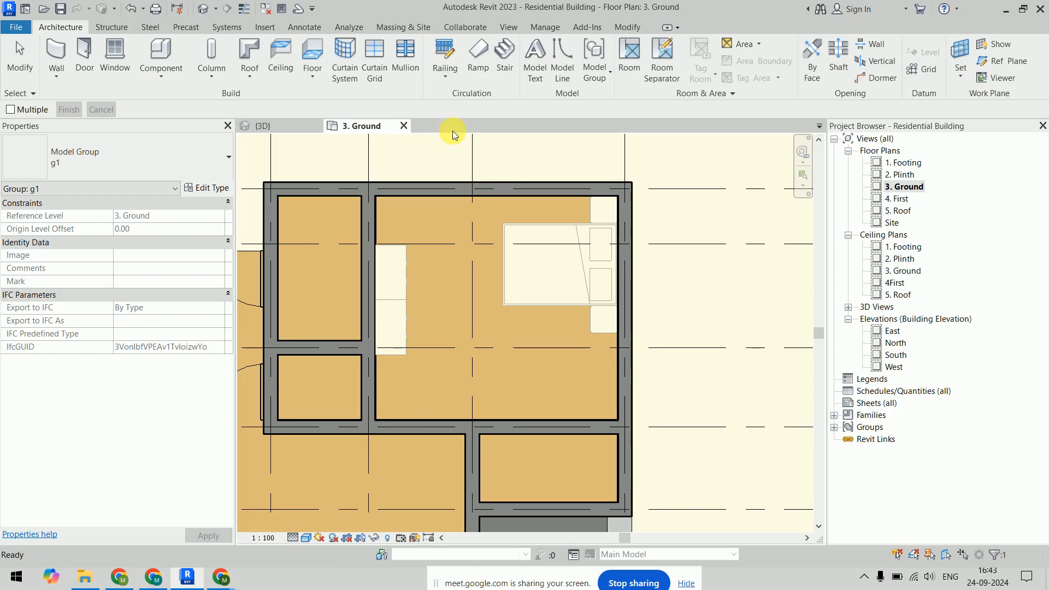
click(523, 284)
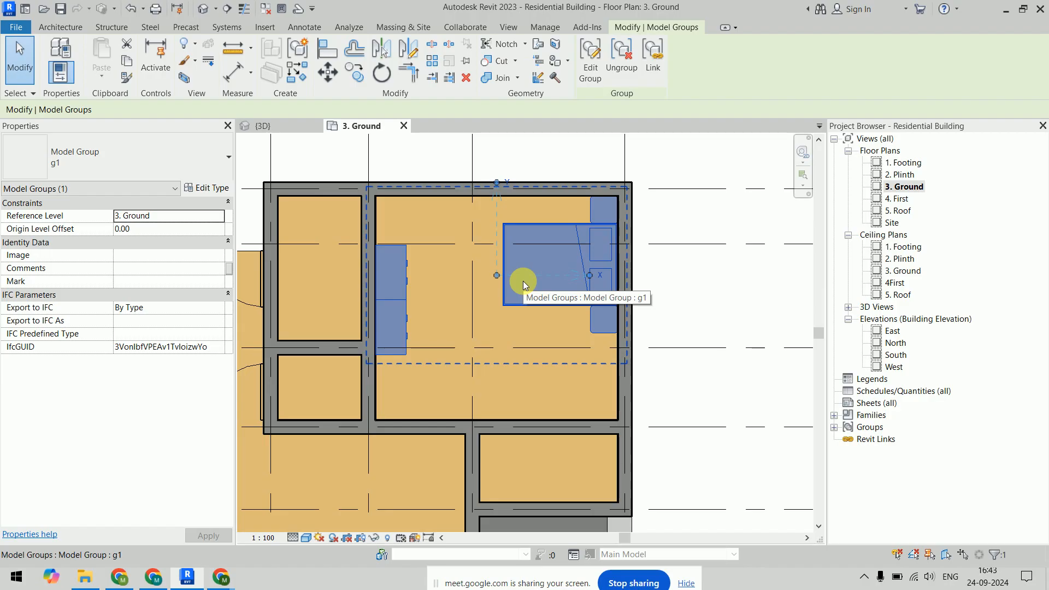
click(755, 253)
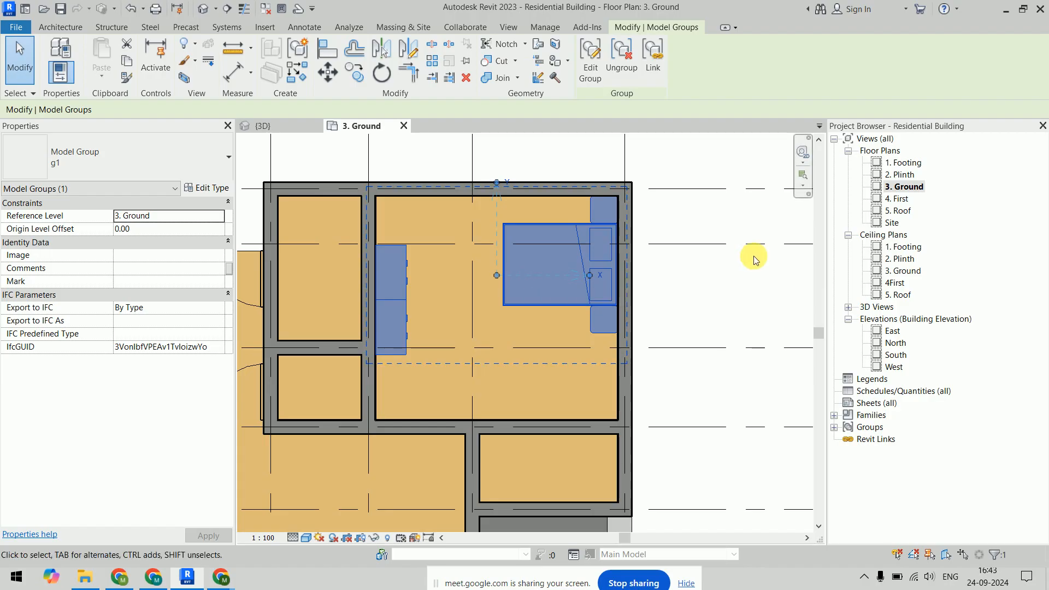
Place a copy of model group g1 in the large room directly below the kitchen on the ground floor plan.
scroll(695, 263, down, 3)
middle_drag(693, 264, 670, 218)
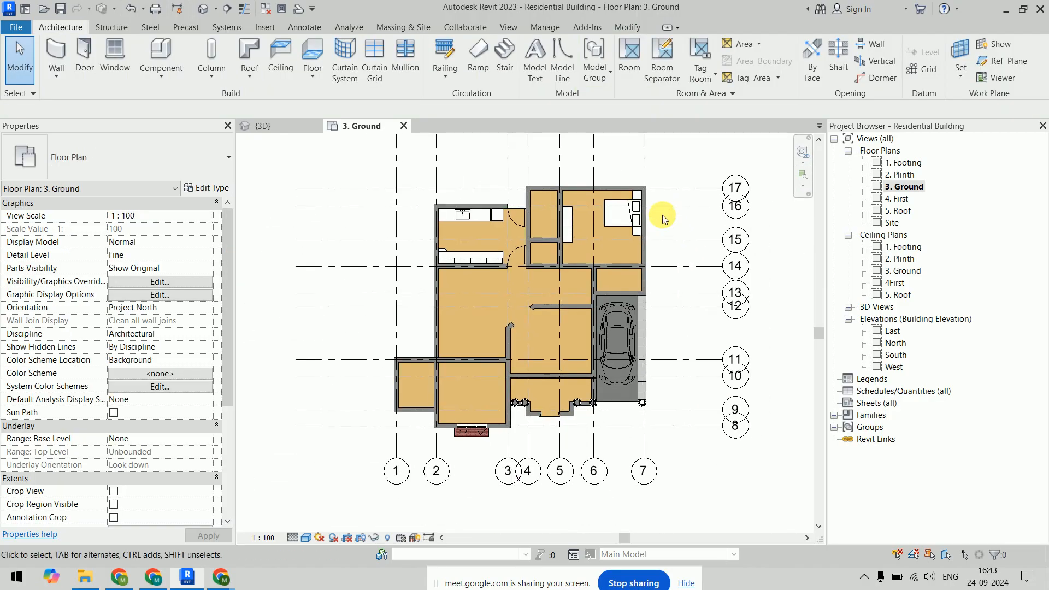
click(601, 81)
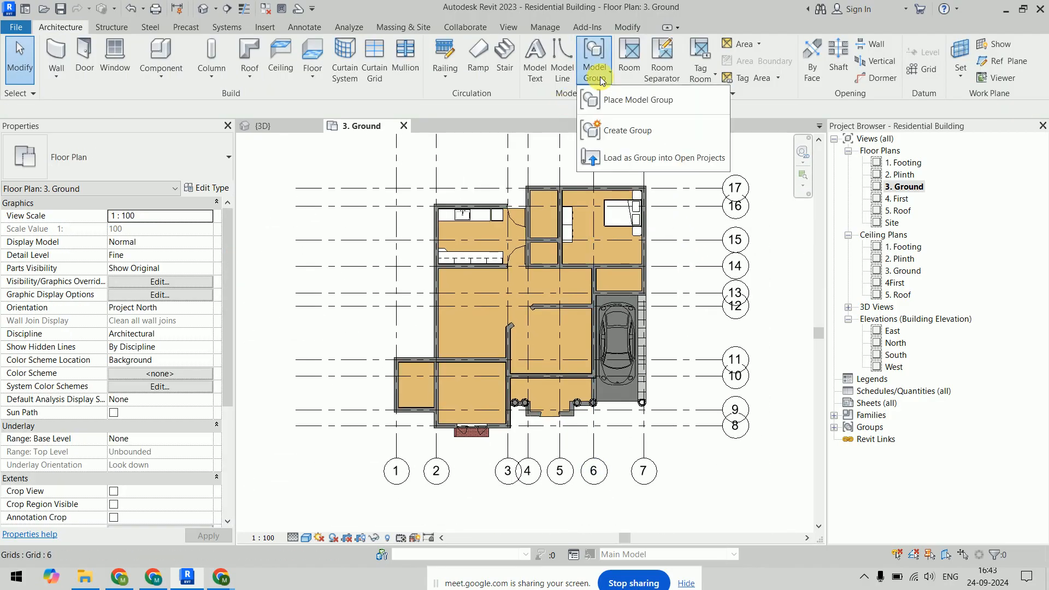
click(648, 102)
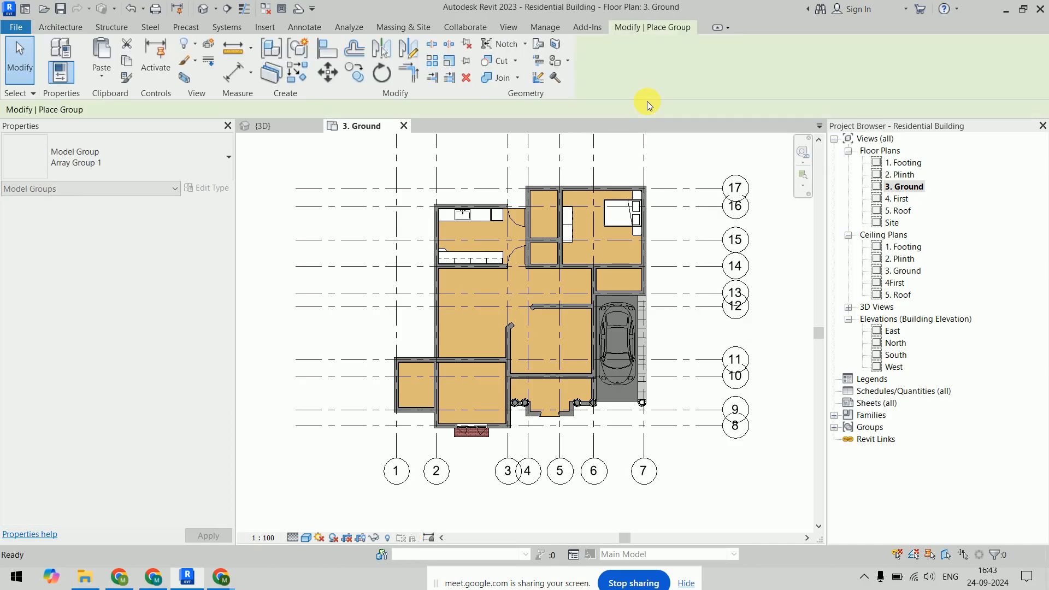
click(139, 163)
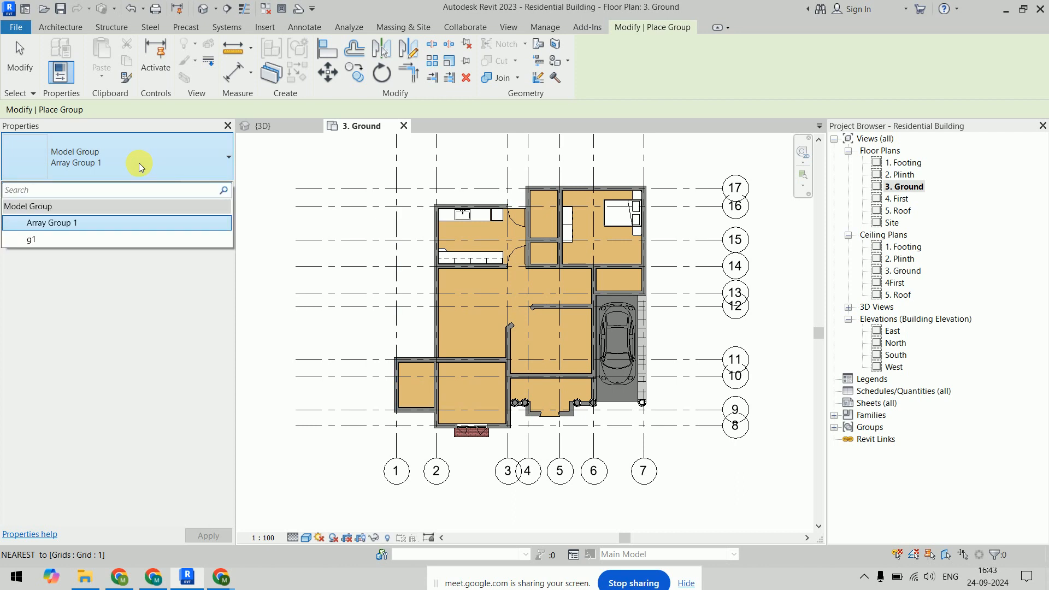
click(34, 239)
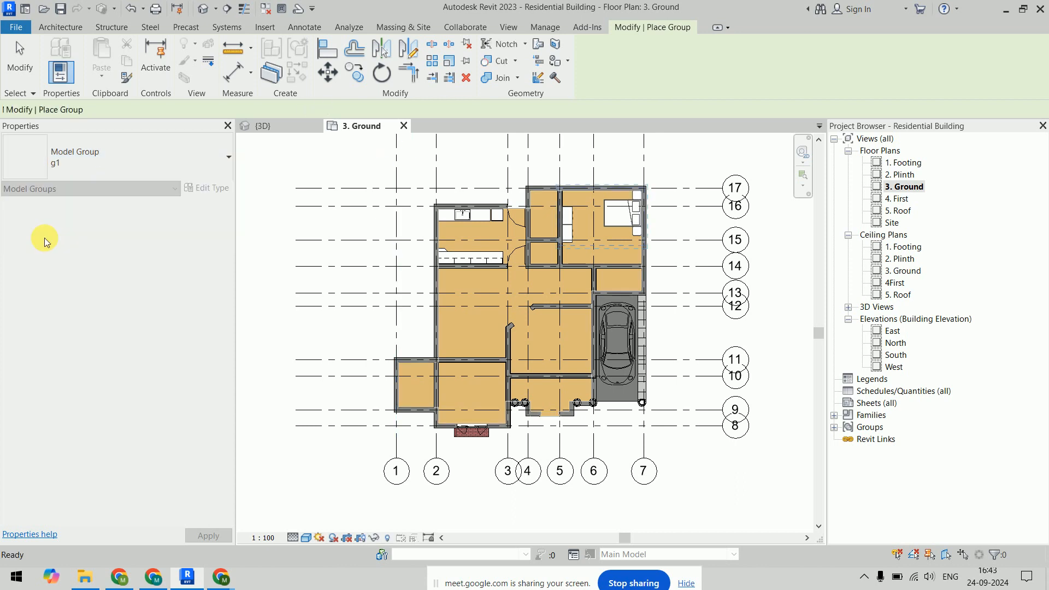
scroll(476, 409, up, 5)
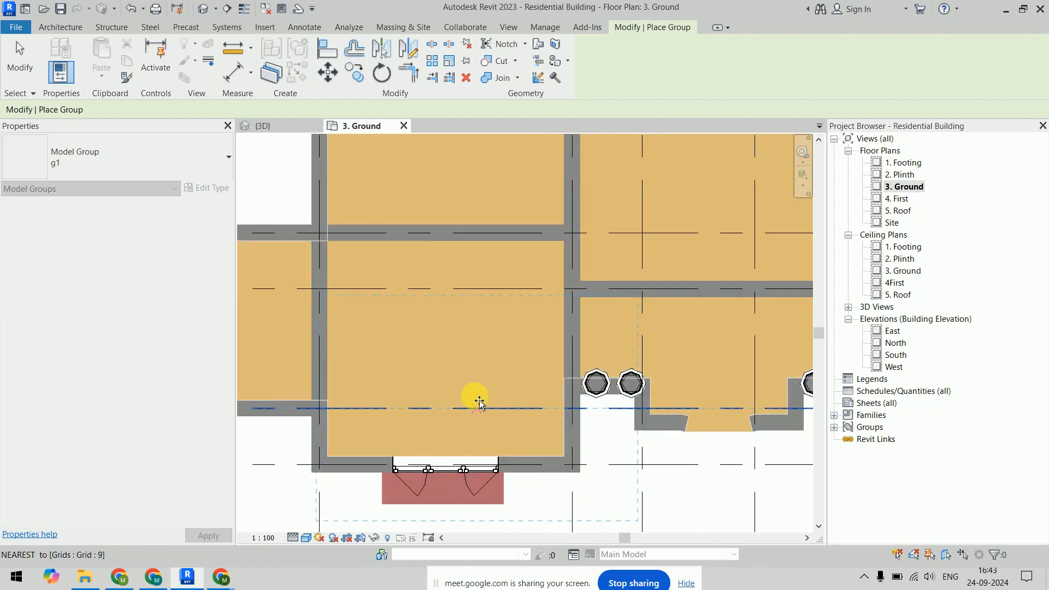
scroll(467, 316, down, 4)
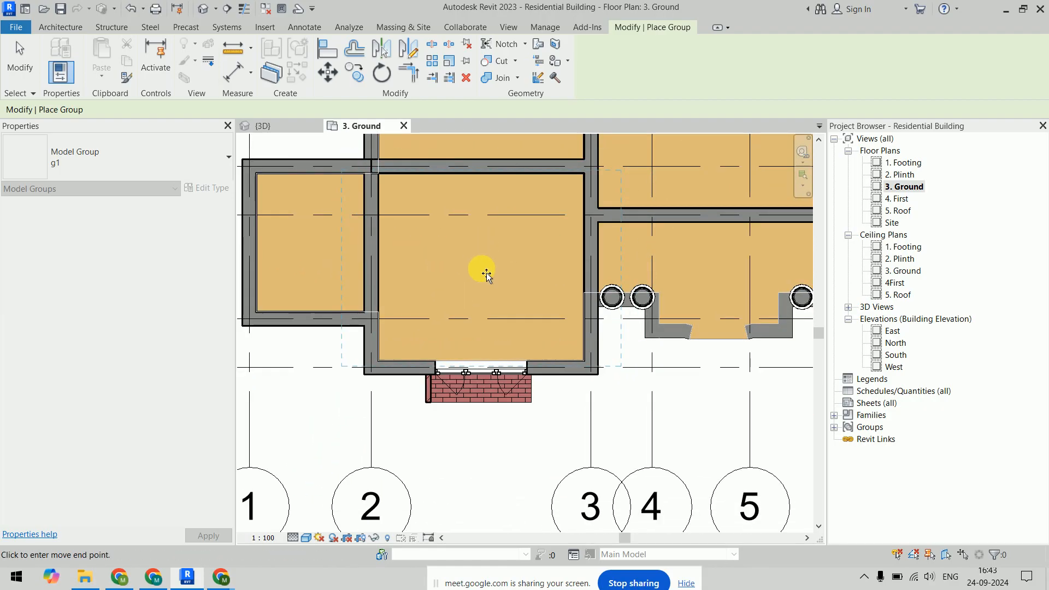
scroll(481, 270, down, 3)
middle_drag(515, 250, 456, 391)
scroll(431, 271, up, 3)
scroll(432, 271, up, 1)
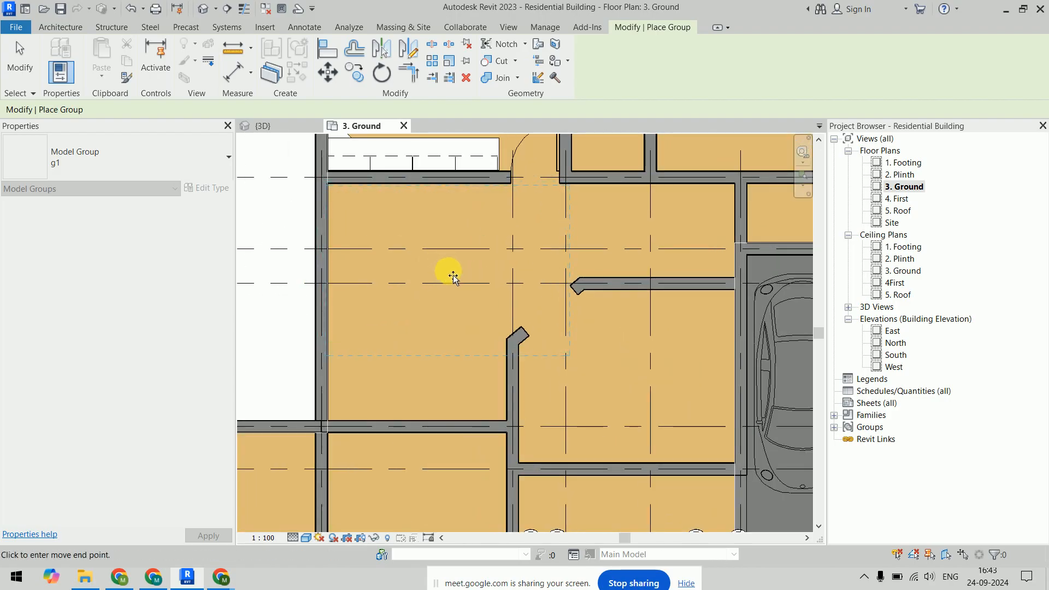
click(454, 273)
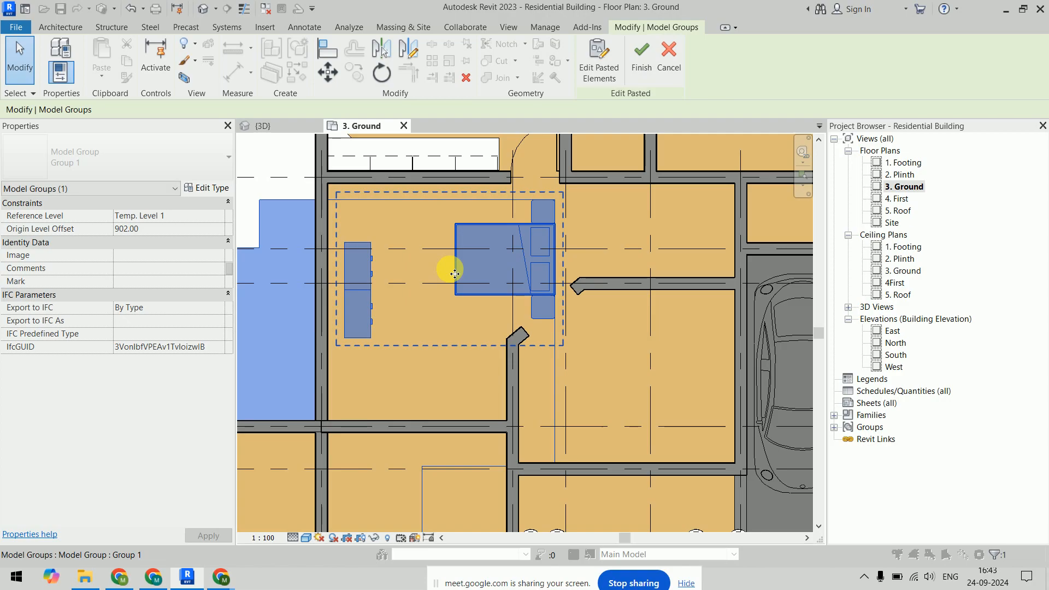
scroll(454, 273, down, 3)
click(573, 409)
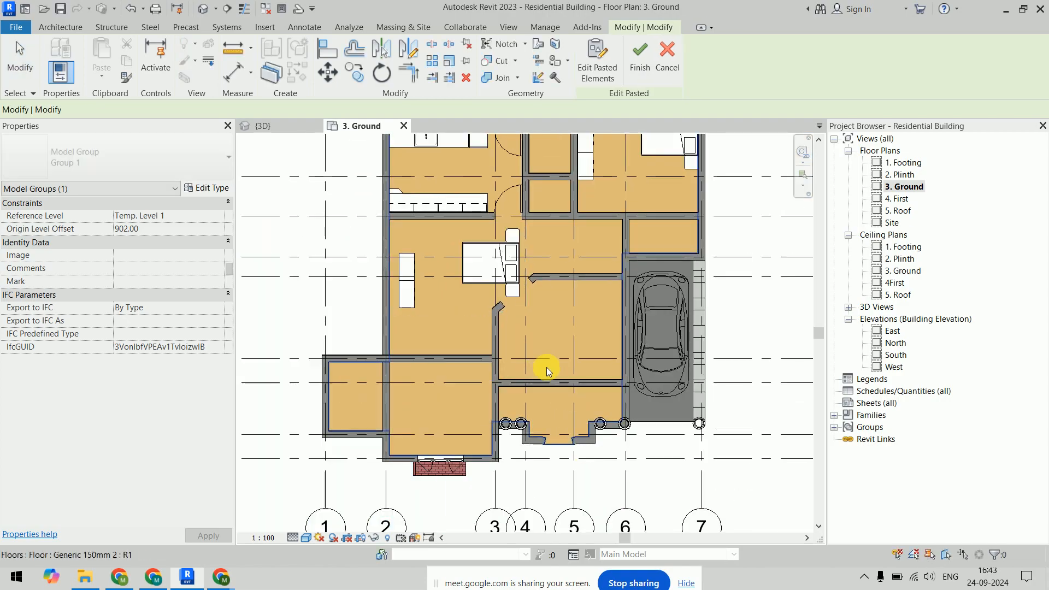
click(412, 301)
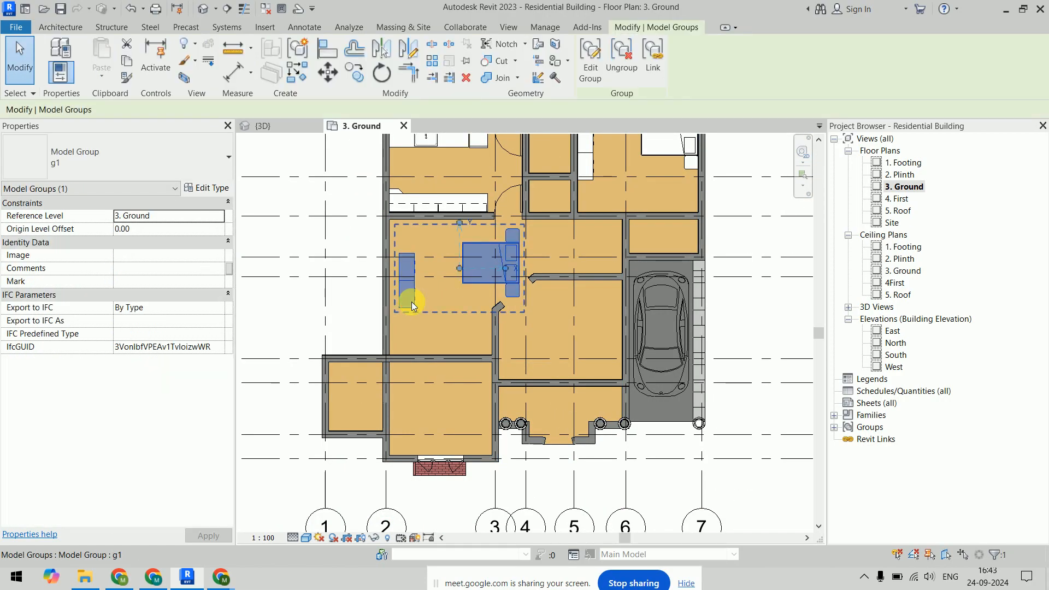
click(300, 234)
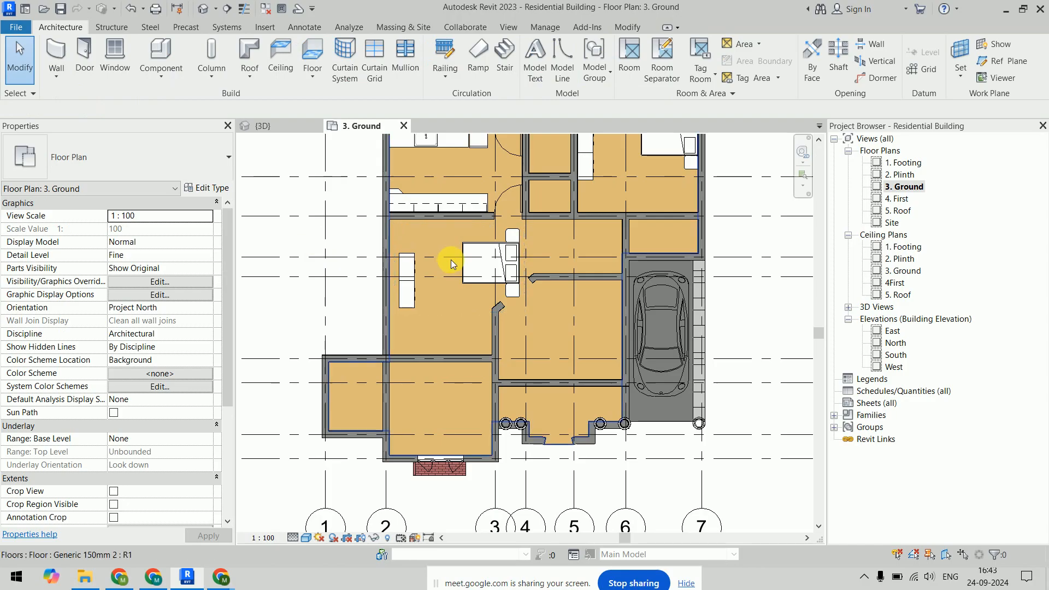
Open the 4. First floor plan and set its underlay base level to None.
double_click(898, 199)
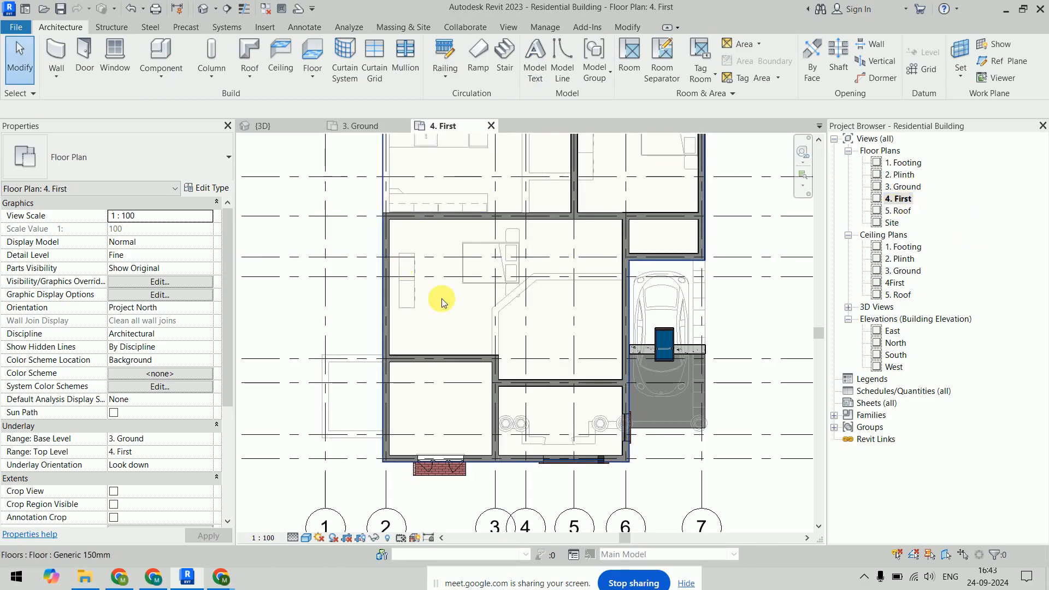
click(208, 440)
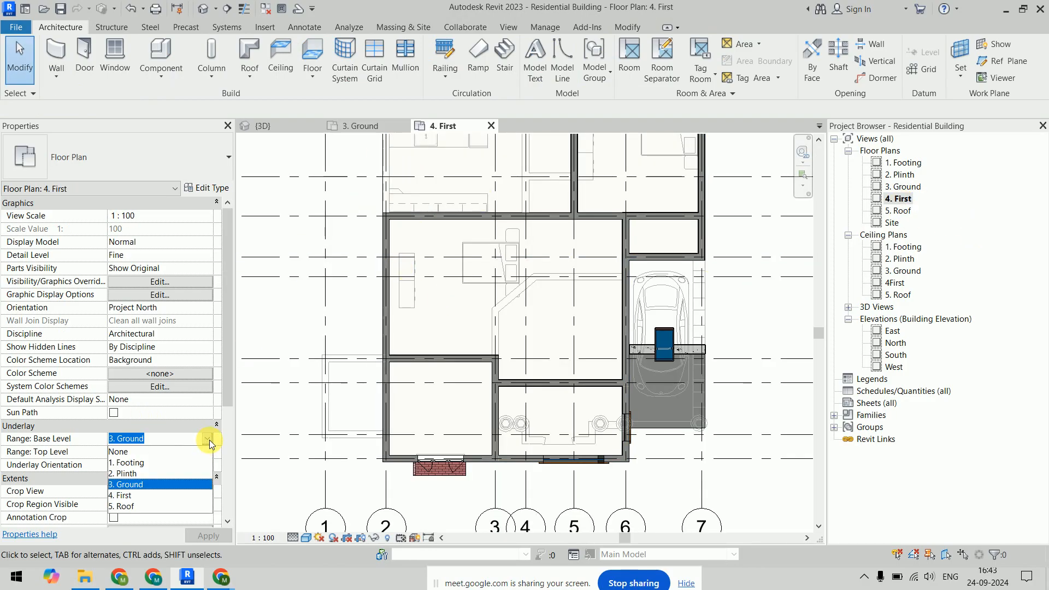
click(131, 452)
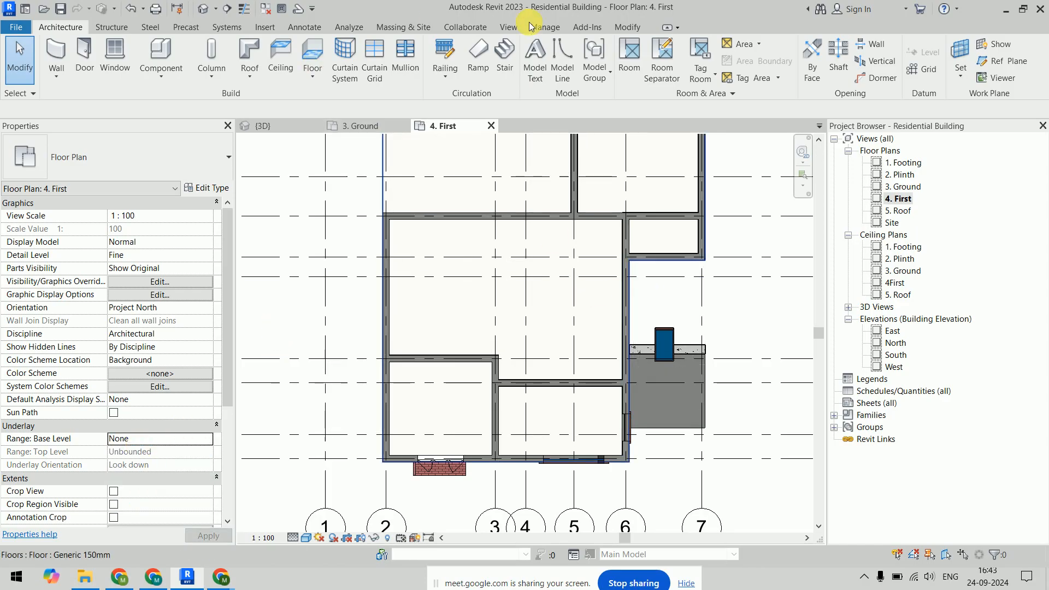
click(601, 69)
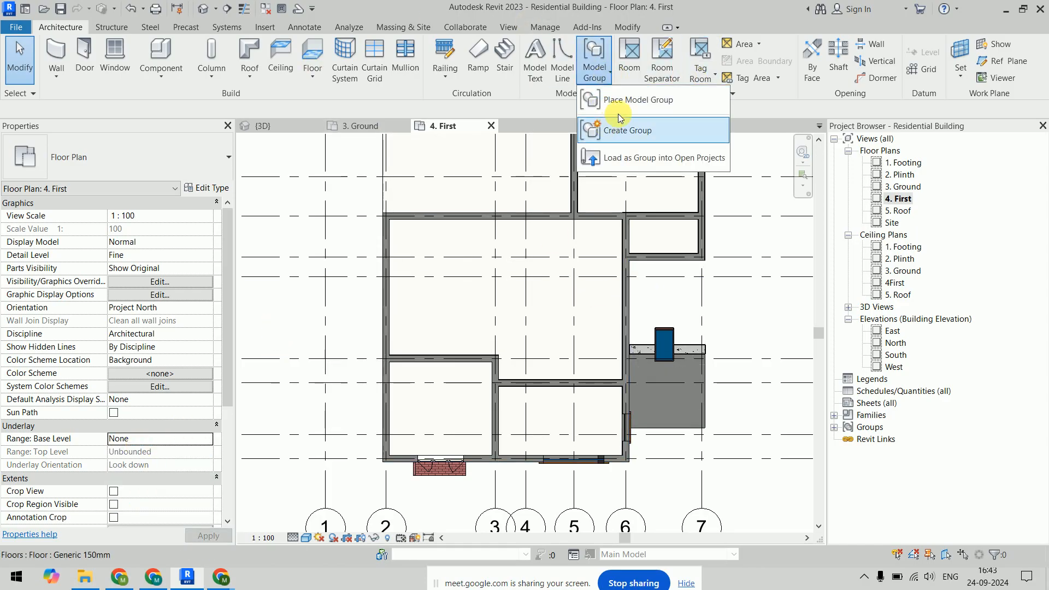
click(617, 100)
middle_drag(479, 232, 489, 409)
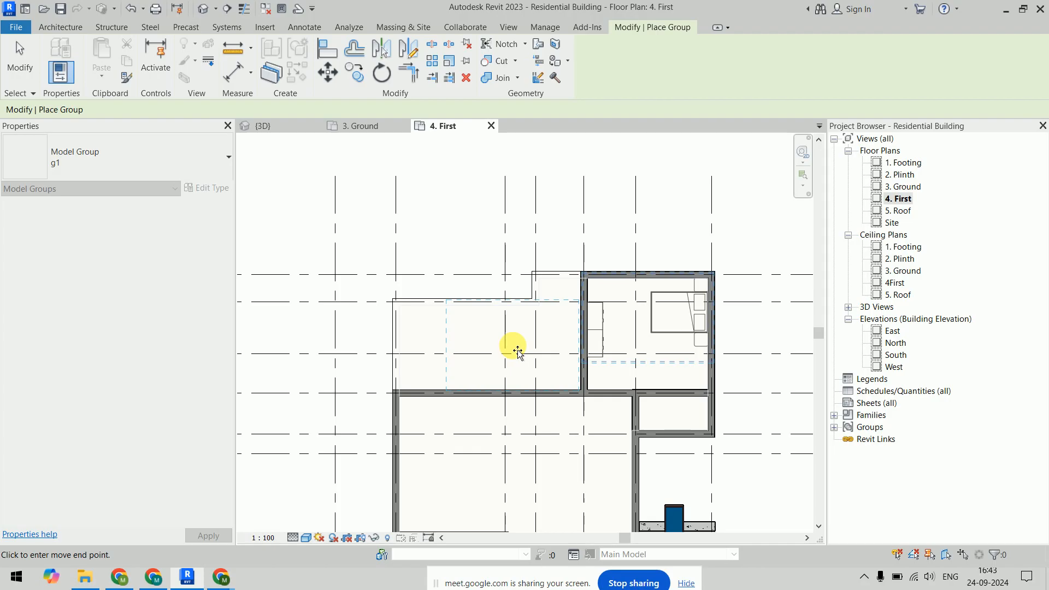
key(Escape)
key(Escape)
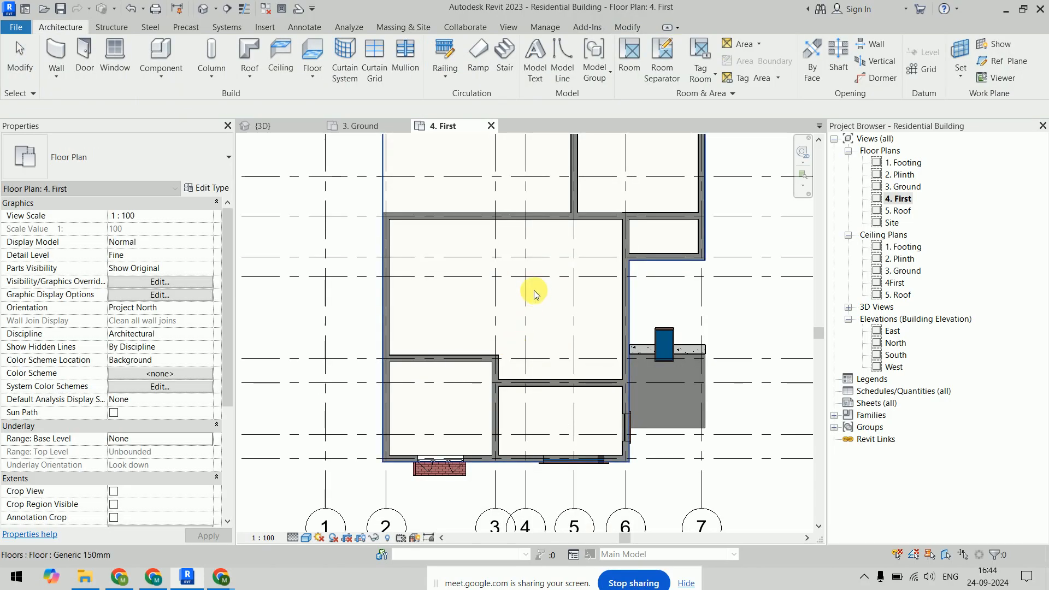
Return to the 3. Ground floor plan and delete the g1 group copy in the room below the kitchen.
scroll(533, 291, down, 2)
click(352, 131)
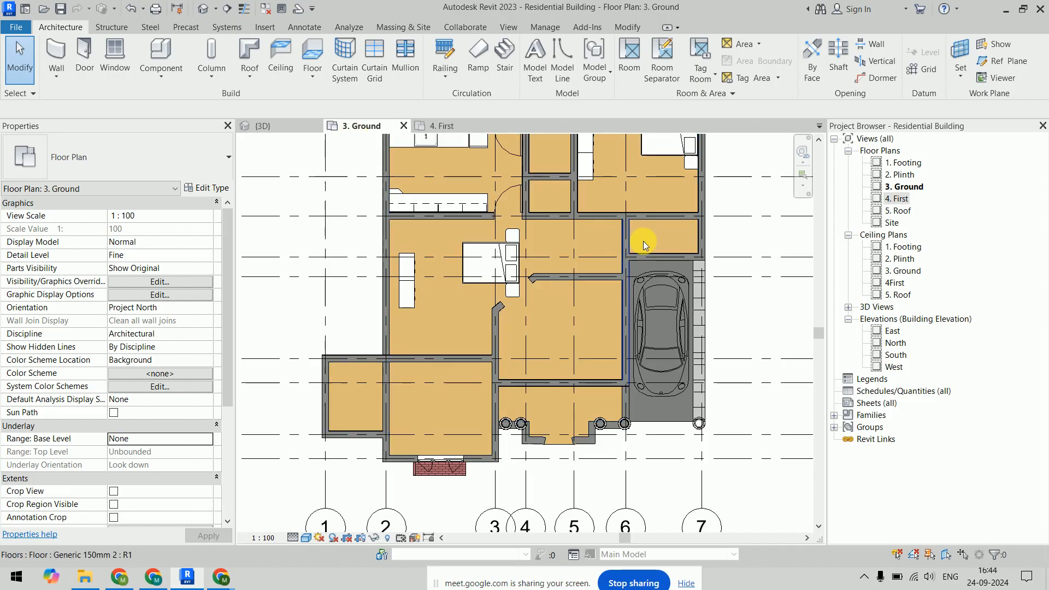
middle_drag(610, 240, 629, 378)
scroll(629, 378, down, 1)
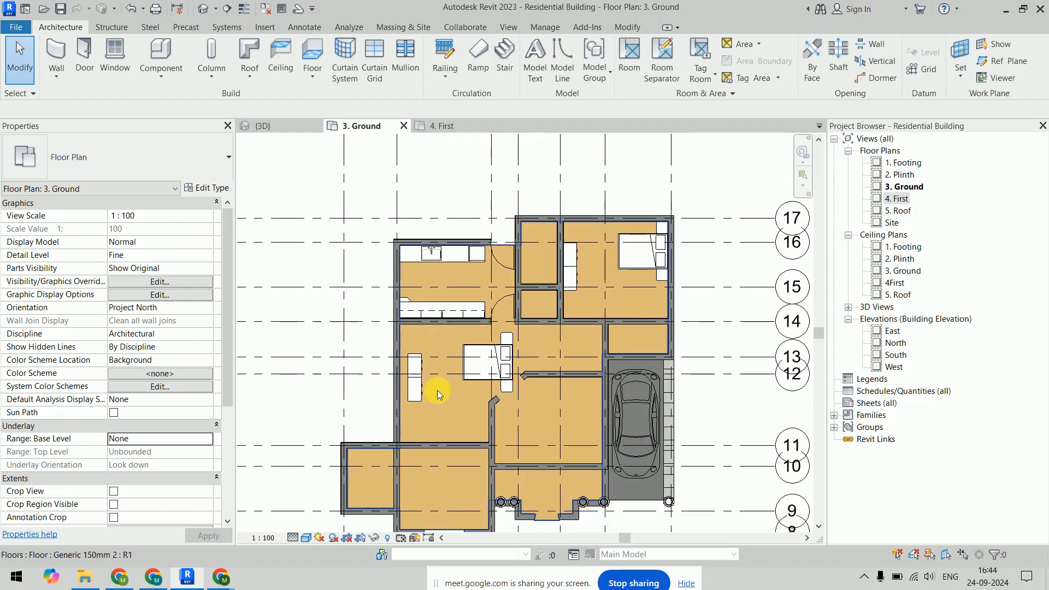
click(460, 376)
key(Delete)
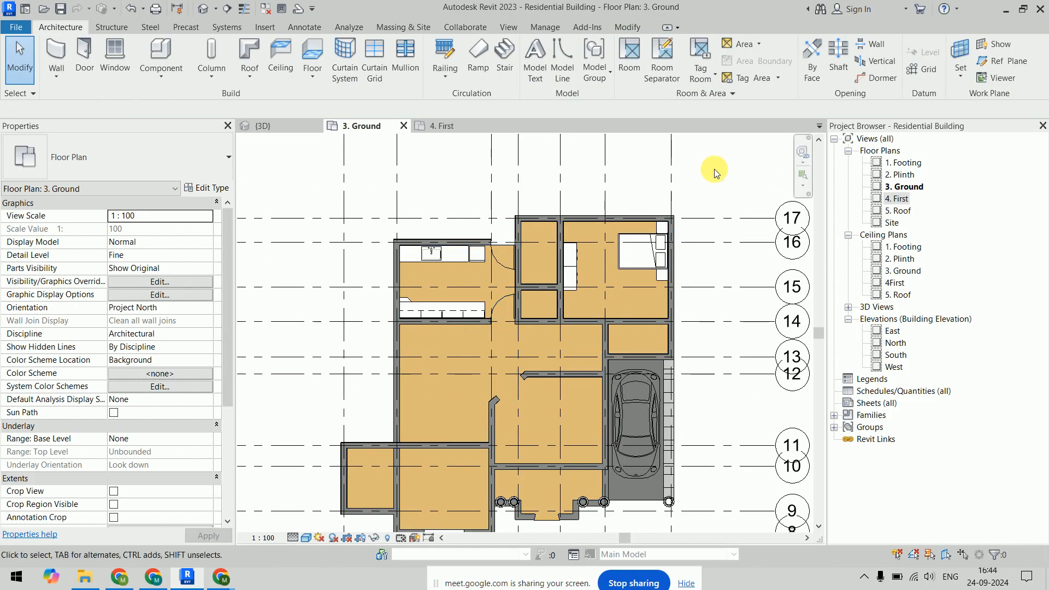
Draw a rectangle of model lines outside the building, west of the kitchen, across grid line 1 on the ground floor plan.
middle_drag(721, 181, 723, 171)
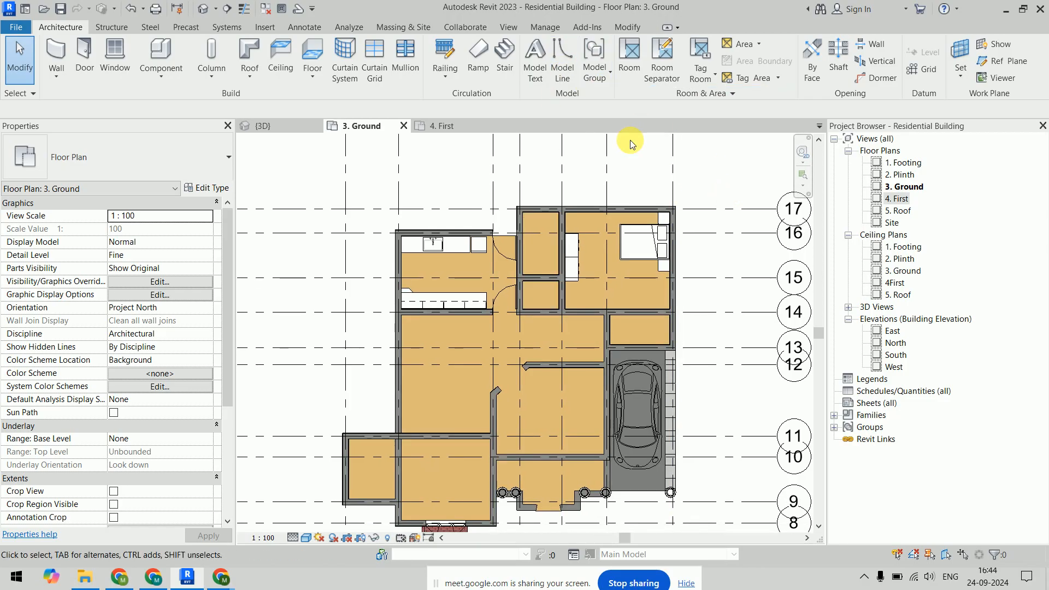
click(575, 58)
click(600, 48)
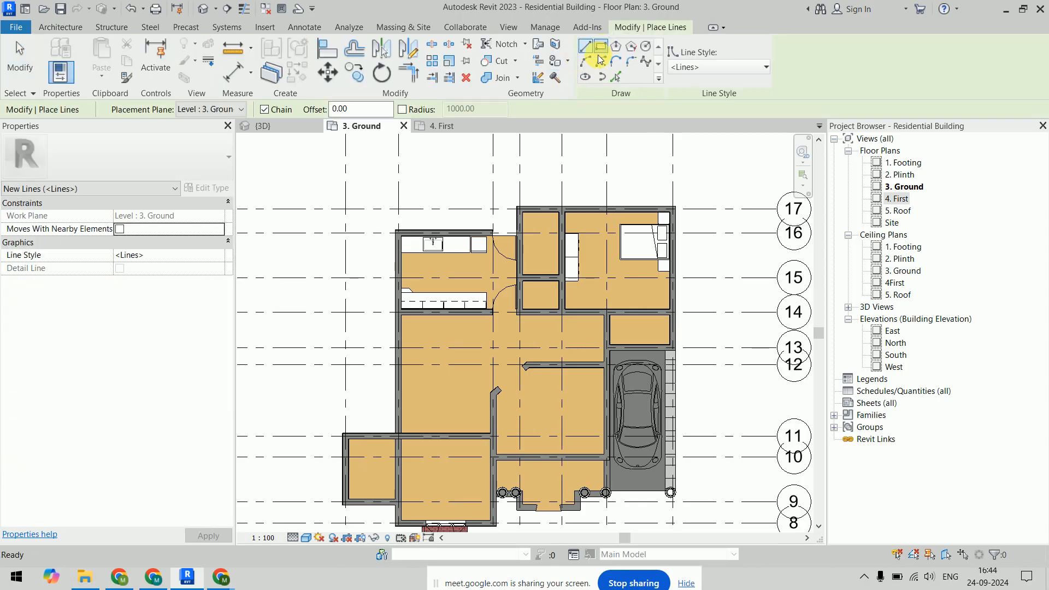
click(300, 265)
click(374, 380)
scroll(488, 284, down, 2)
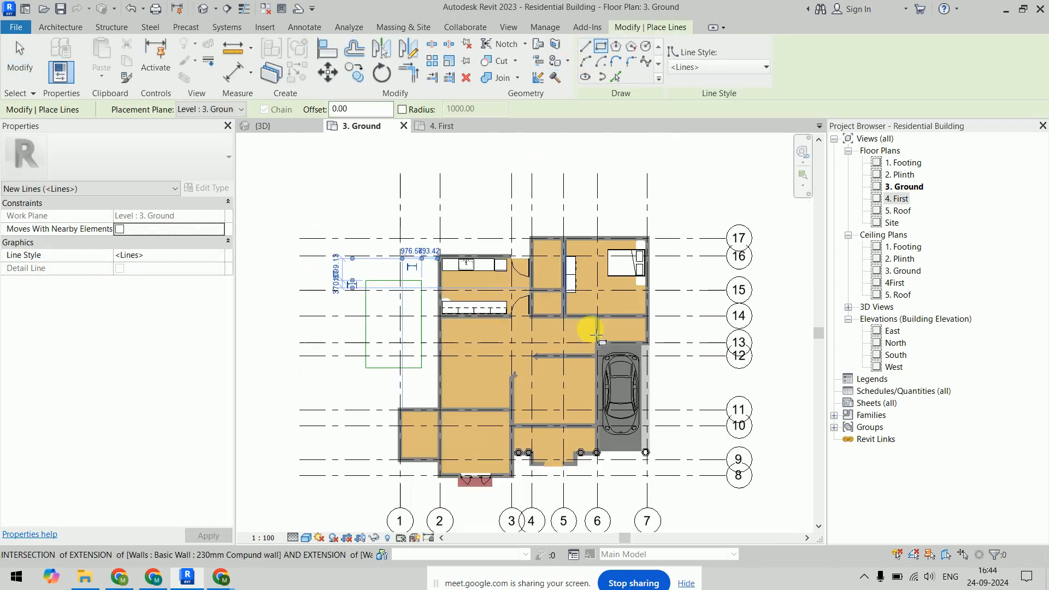
Draw a chain of three straight model lines east of the building, forming an open rectangle without its south side.
click(585, 46)
click(628, 314)
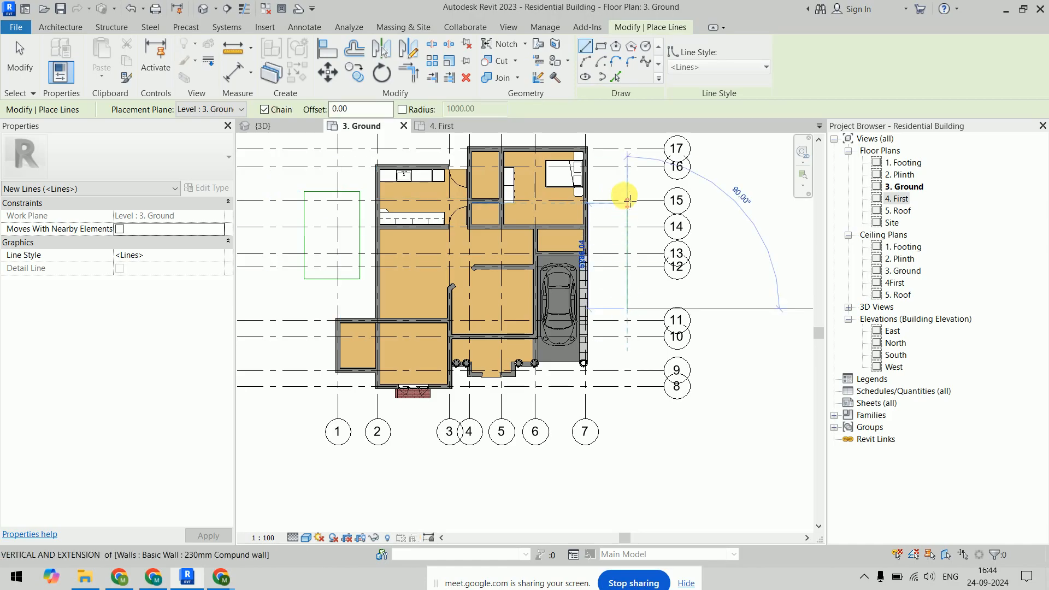
click(626, 191)
click(766, 191)
key(Escape)
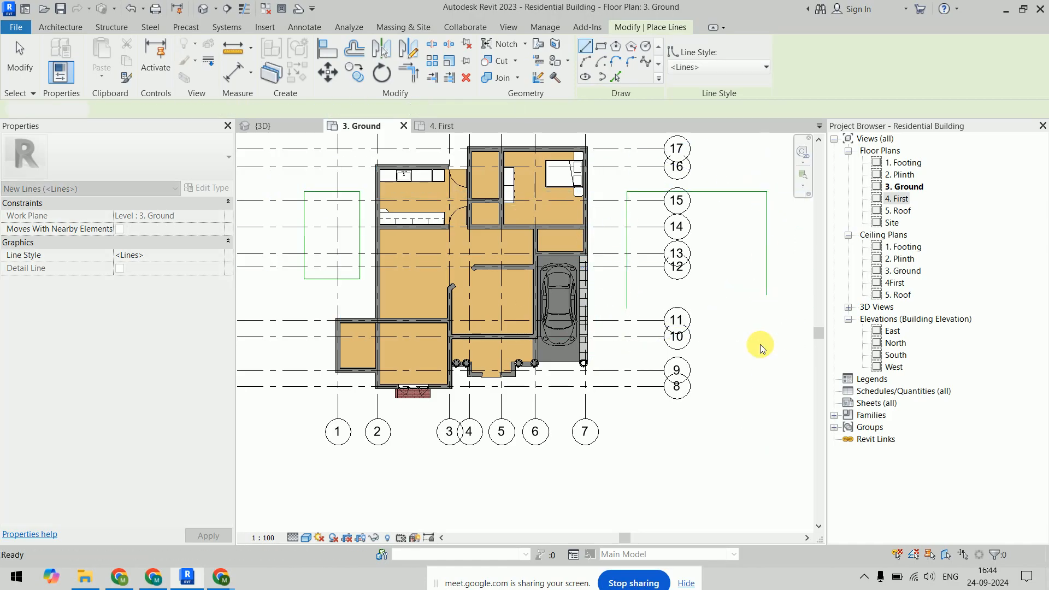
key(Escape)
Switch to the 3D view and examine how the drawn model lines appear around the building.
click(267, 126)
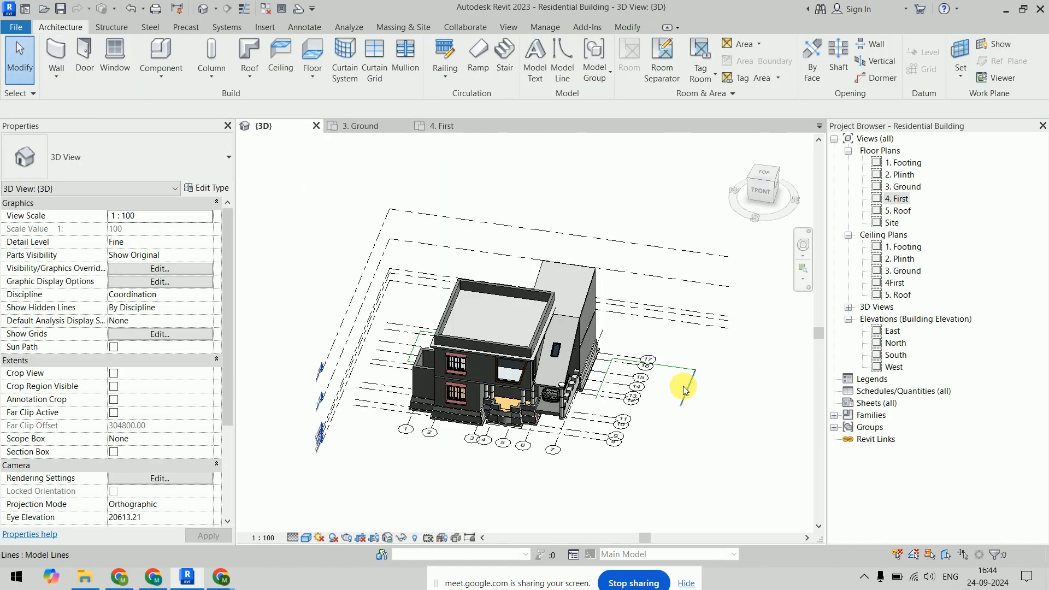
shift+middle_drag(672, 363, 433, 399)
scroll(413, 412, up, 5)
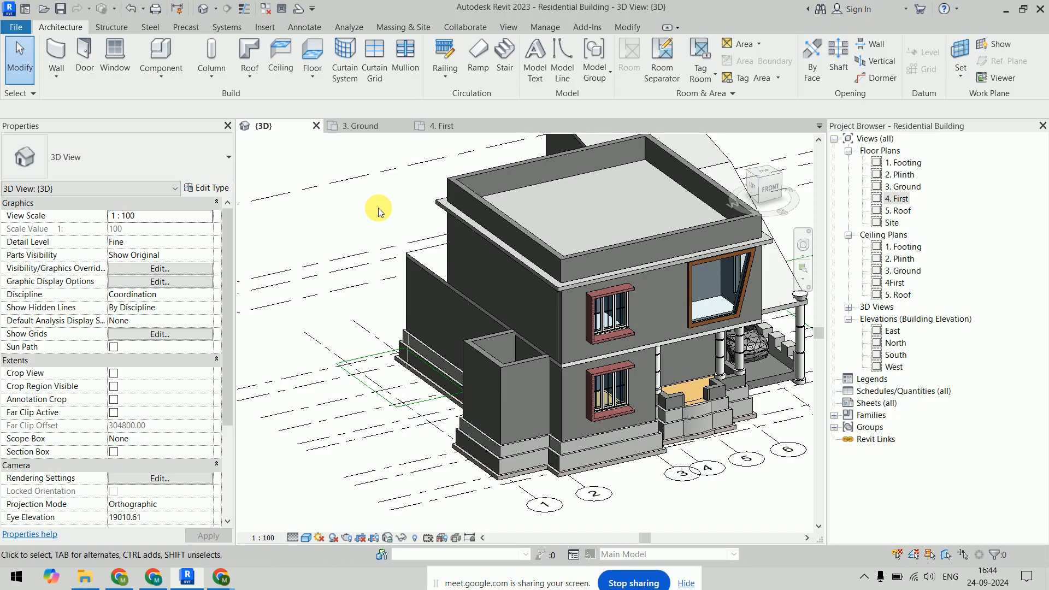
scroll(424, 302, down, 3)
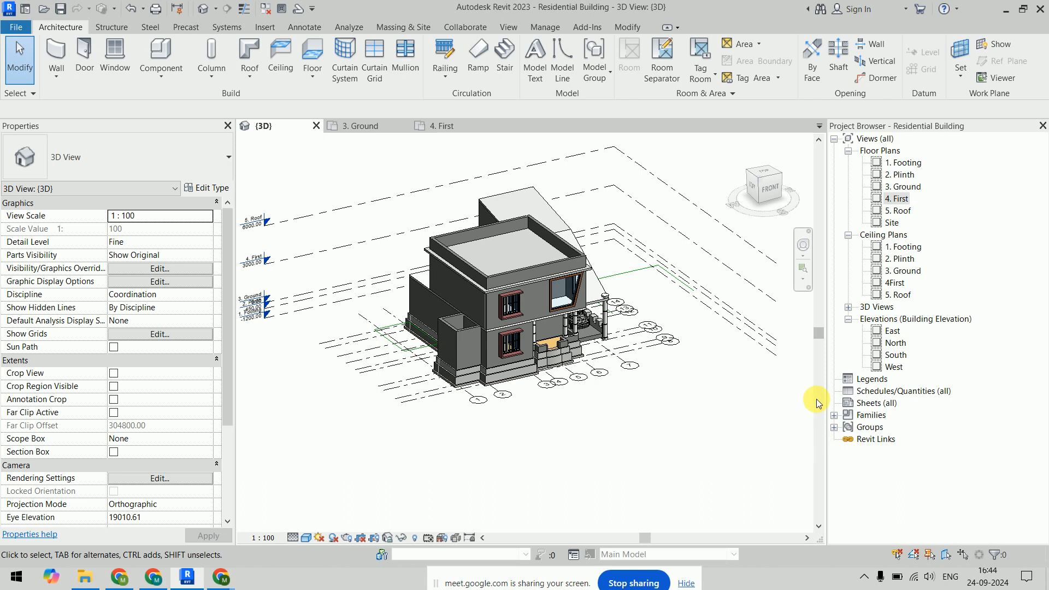
Return to the 3. Ground floor plan and delete the model line rectangle and the three-line chain beside the building.
click(365, 127)
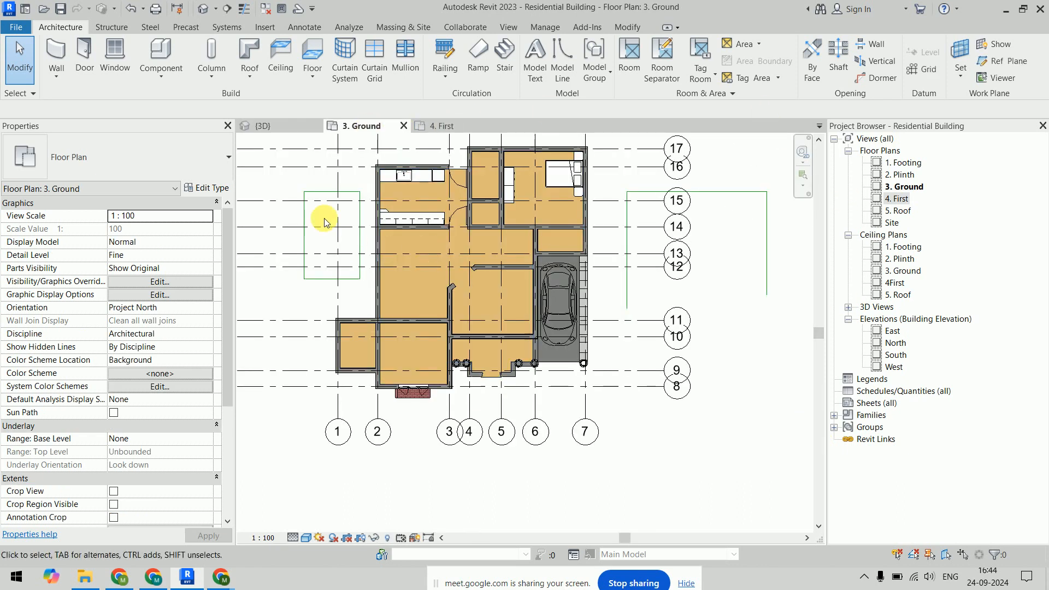
click(363, 278)
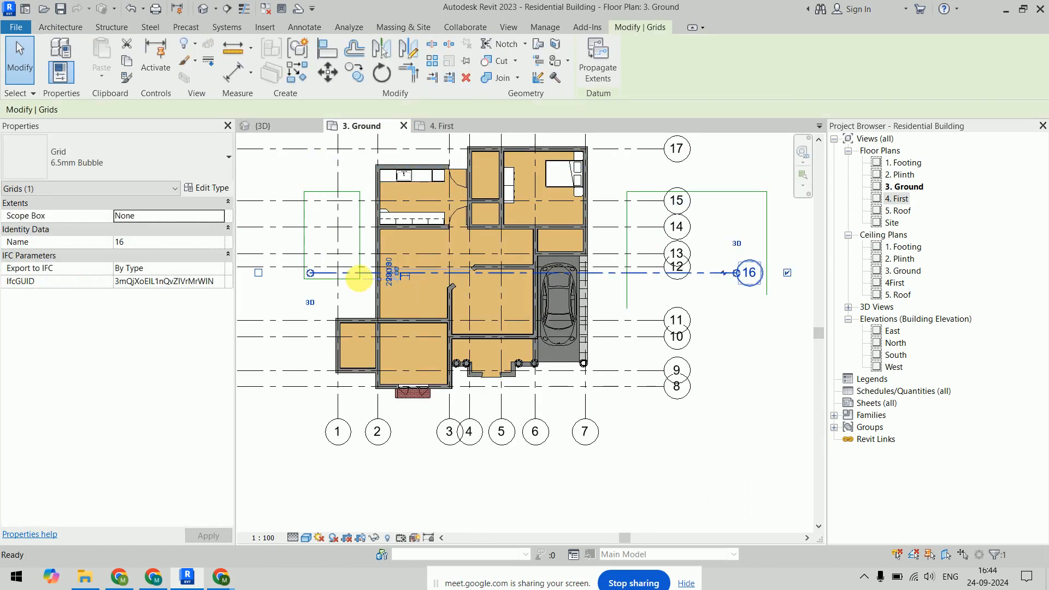
key(ctrl+z)
drag(300, 190, 370, 286)
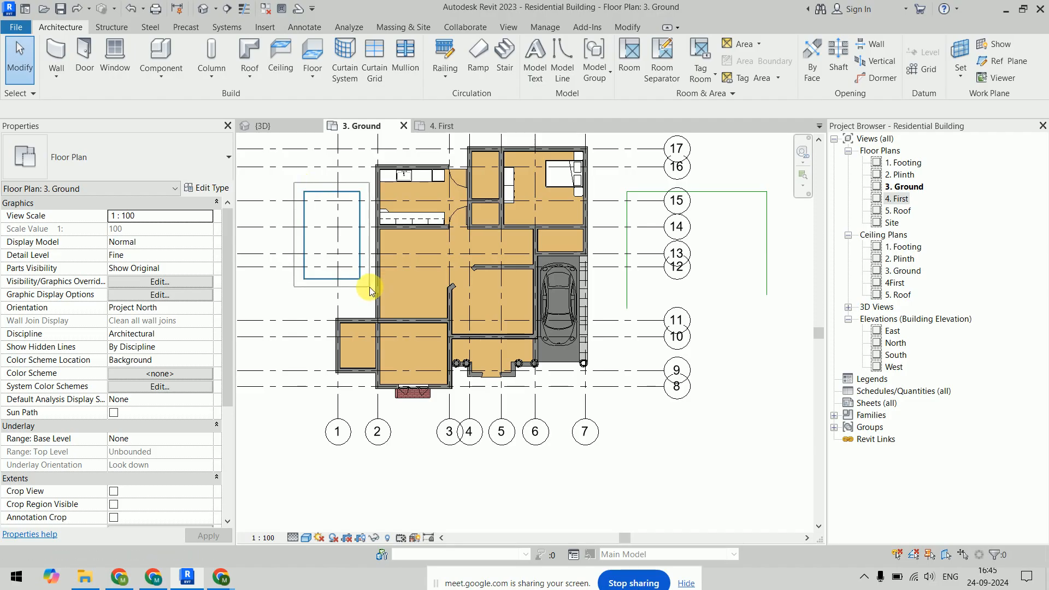
ctrl+drag(609, 180, 788, 328)
key(Delete)
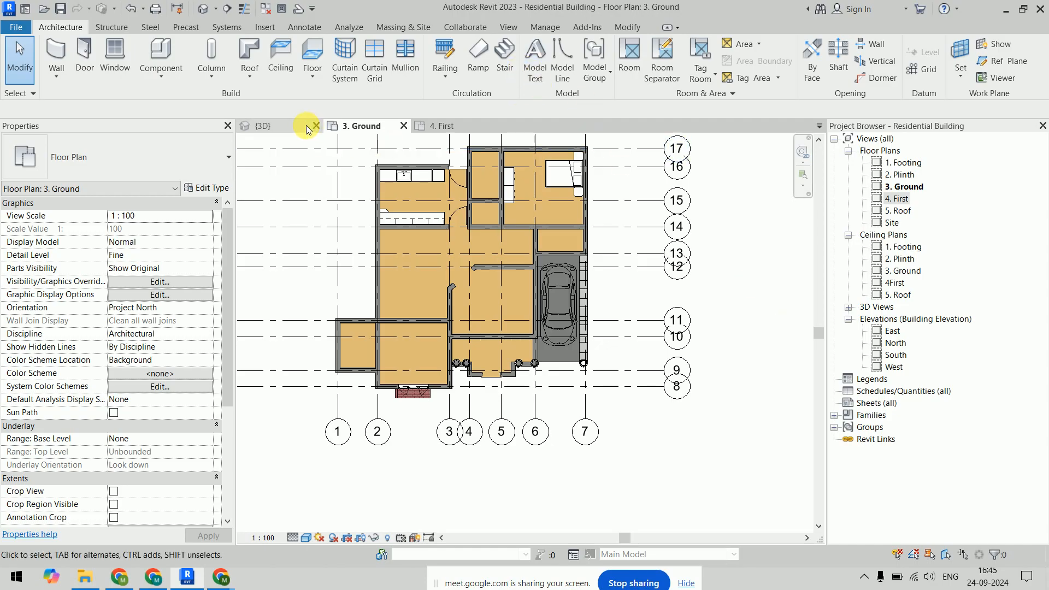
Open the 3D view and frame the upper exterior wall beneath the sloped roof on the building's right side.
click(251, 125)
shift+middle_drag(695, 433, 516, 384)
scroll(539, 279, up, 5)
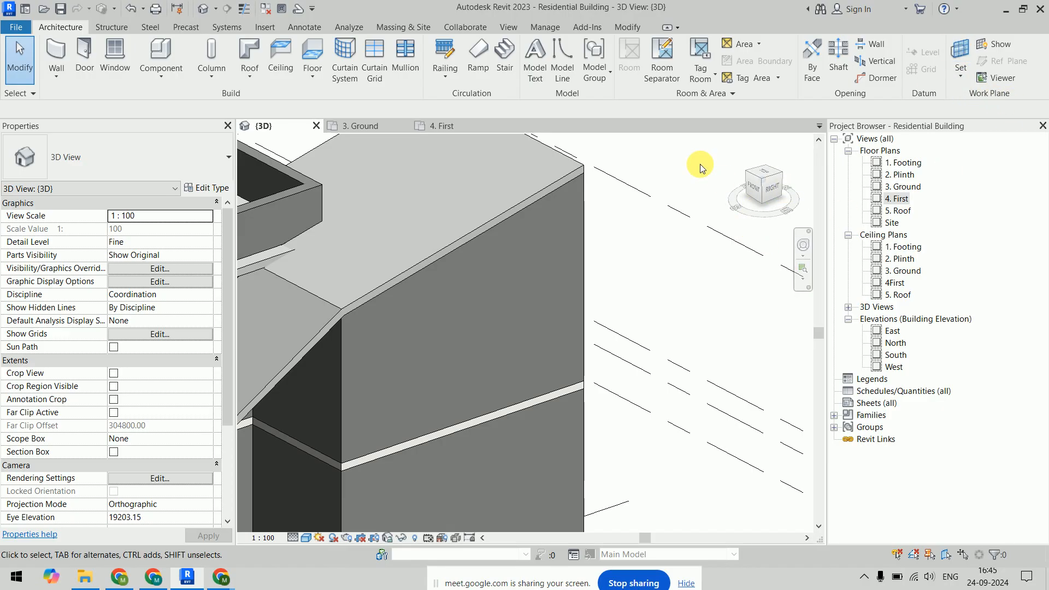
key(p)
key(t)
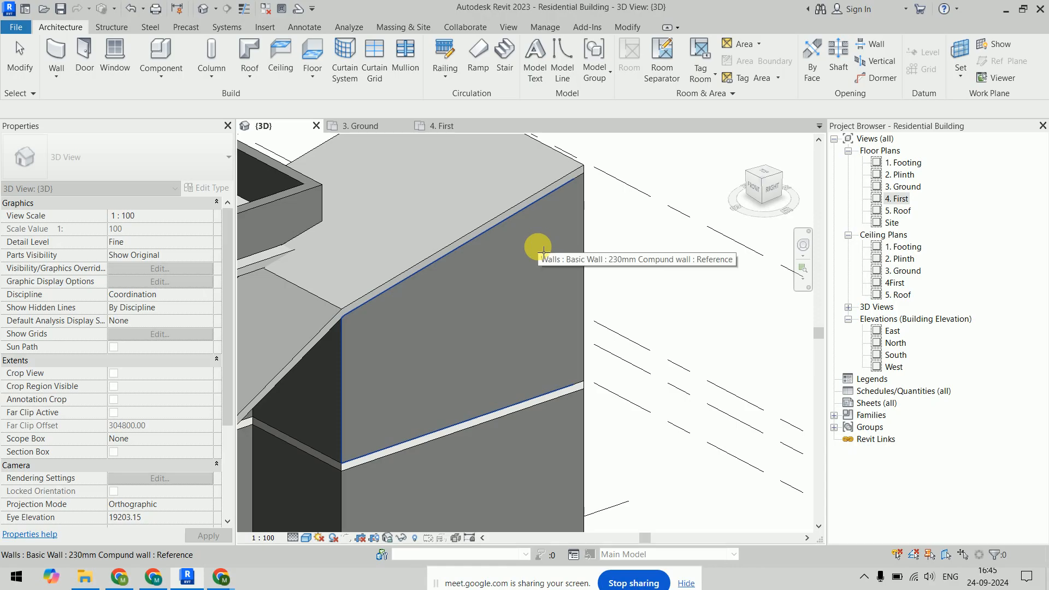
key(Escape)
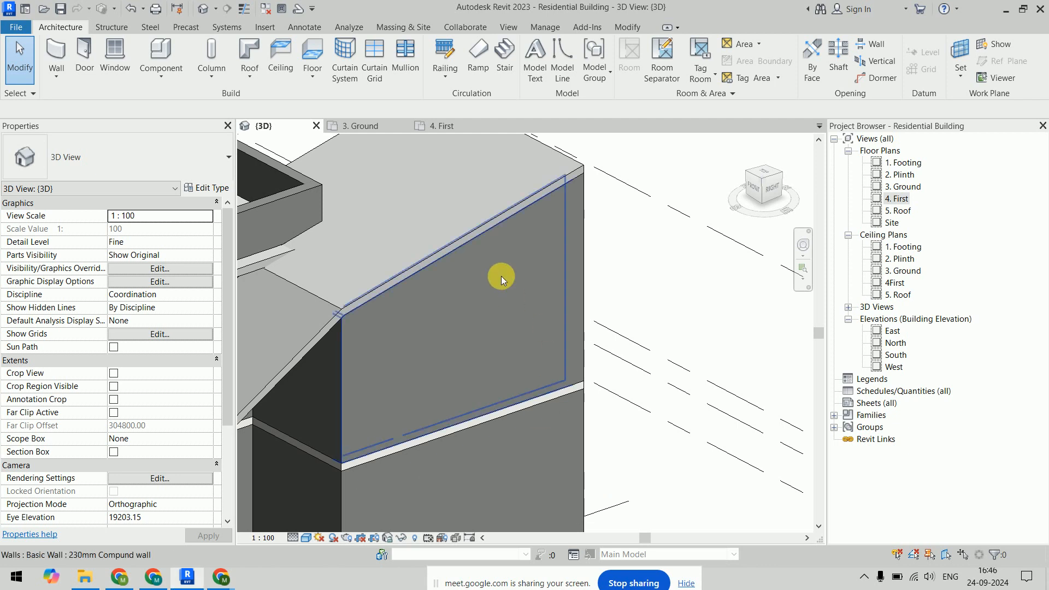
Create the model text STARK and place it on the upper exterior wall face beneath the sloped roof.
click(534, 54)
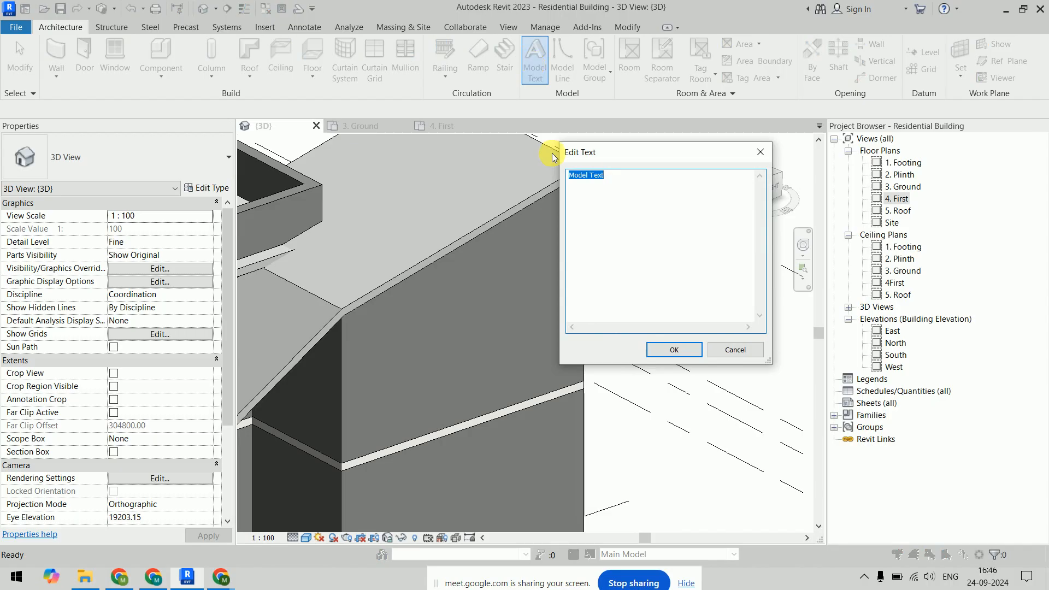
text(STARK)
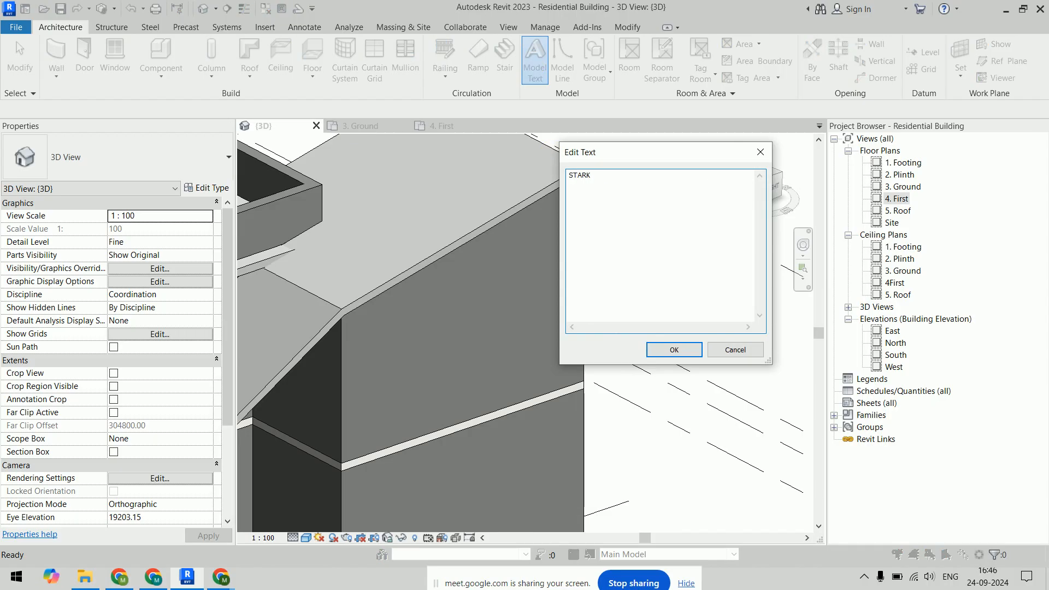
click(651, 348)
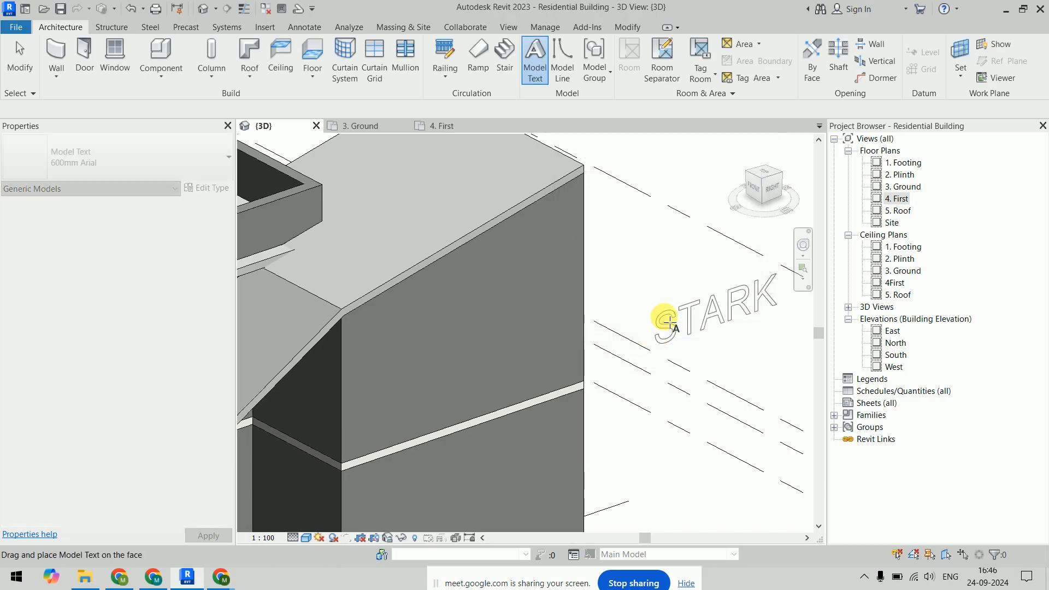
scroll(500, 294, up, 2)
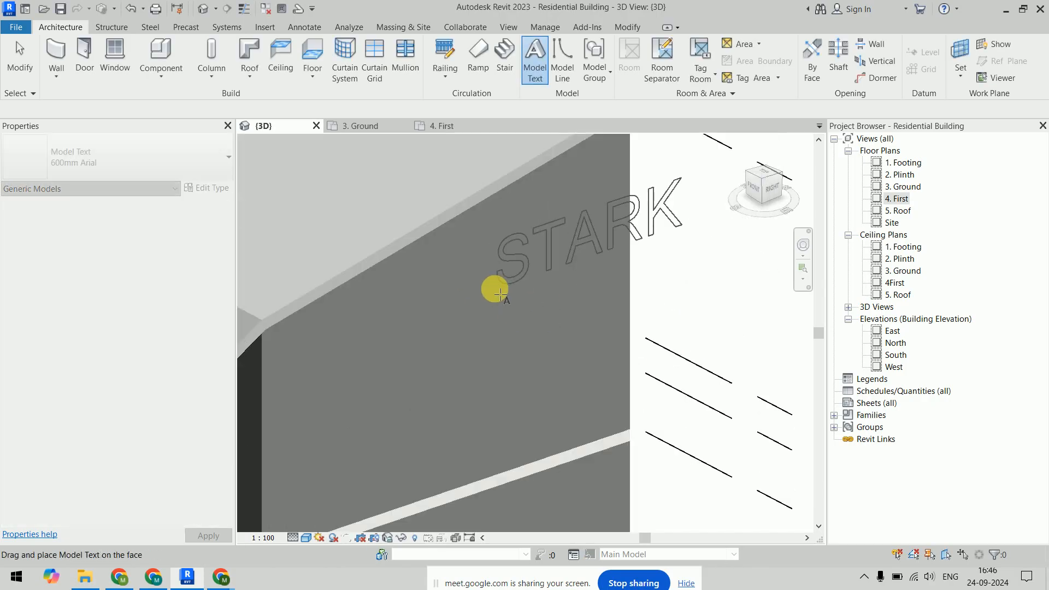
scroll(496, 290, up, 1)
click(406, 315)
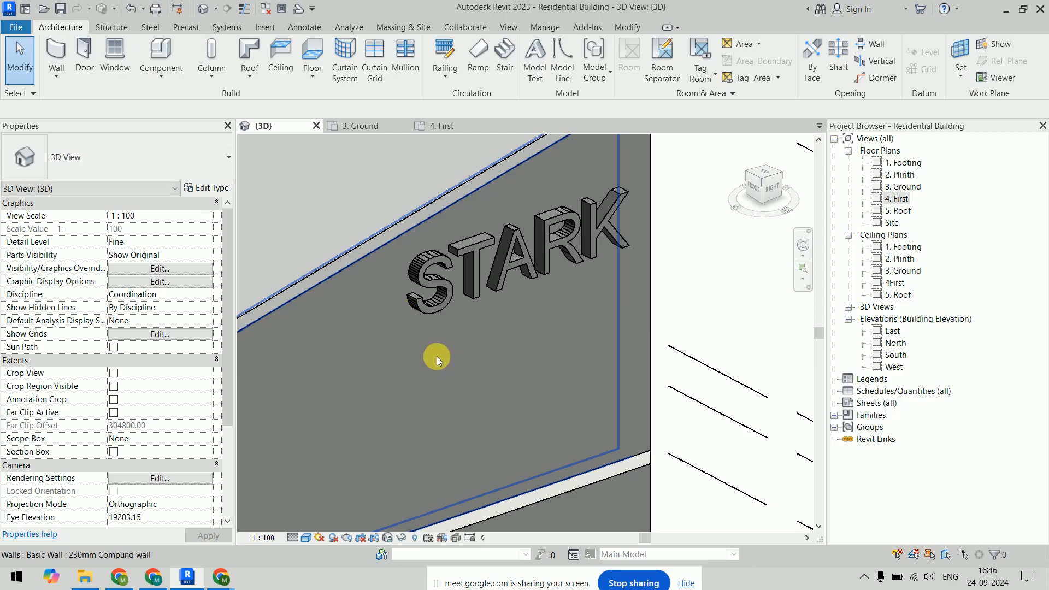
Try a depth of 75 for the STARK model text, and set its depth to 120.
middle_drag(711, 285, 664, 386)
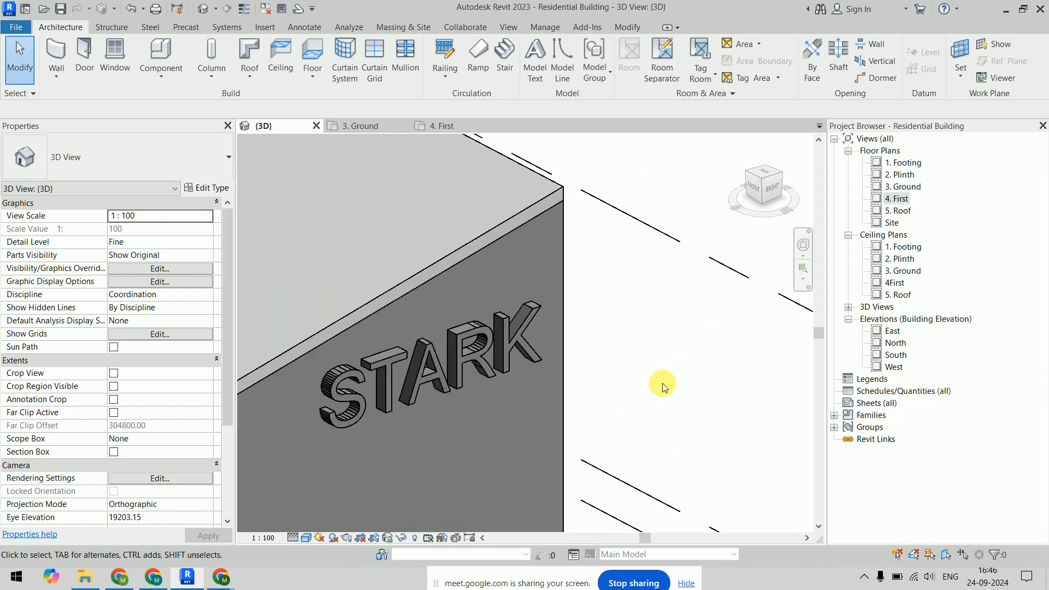
scroll(586, 369, up, 4)
middle_drag(587, 361, 742, 304)
scroll(742, 304, down, 1)
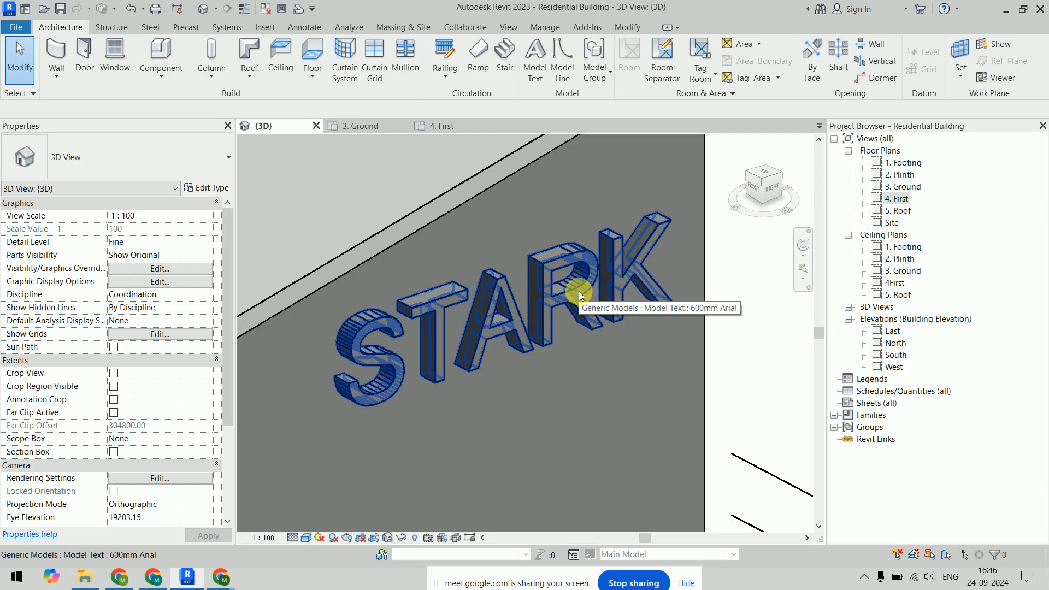
click(579, 290)
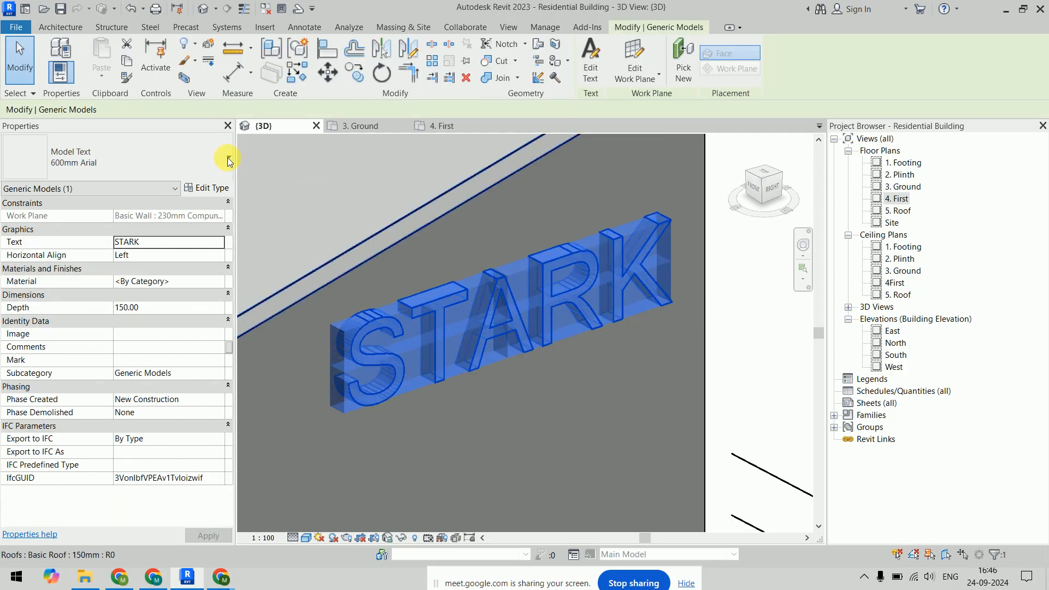
click(127, 162)
click(127, 163)
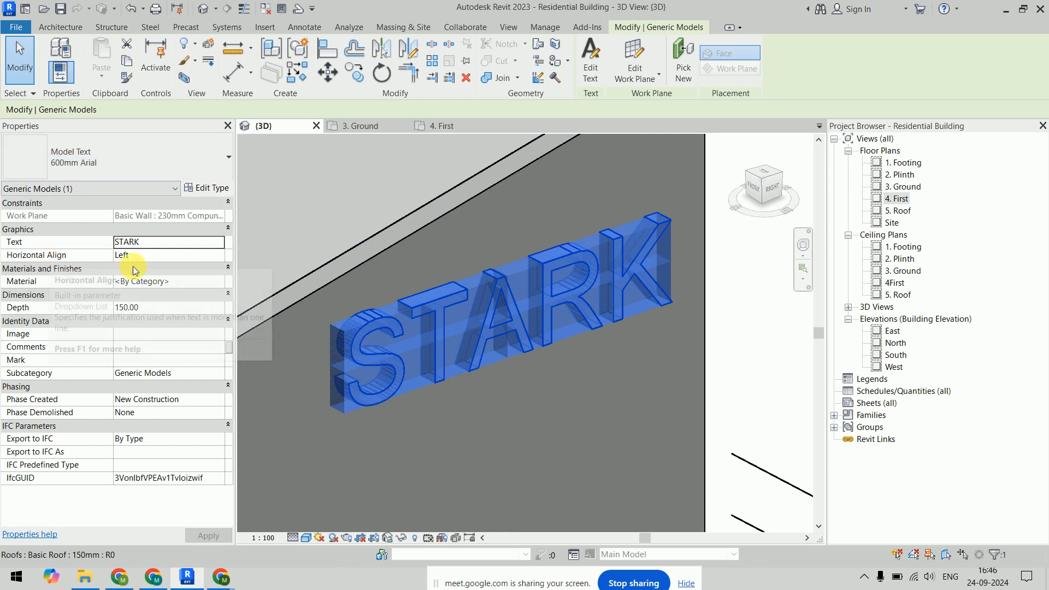
click(153, 307)
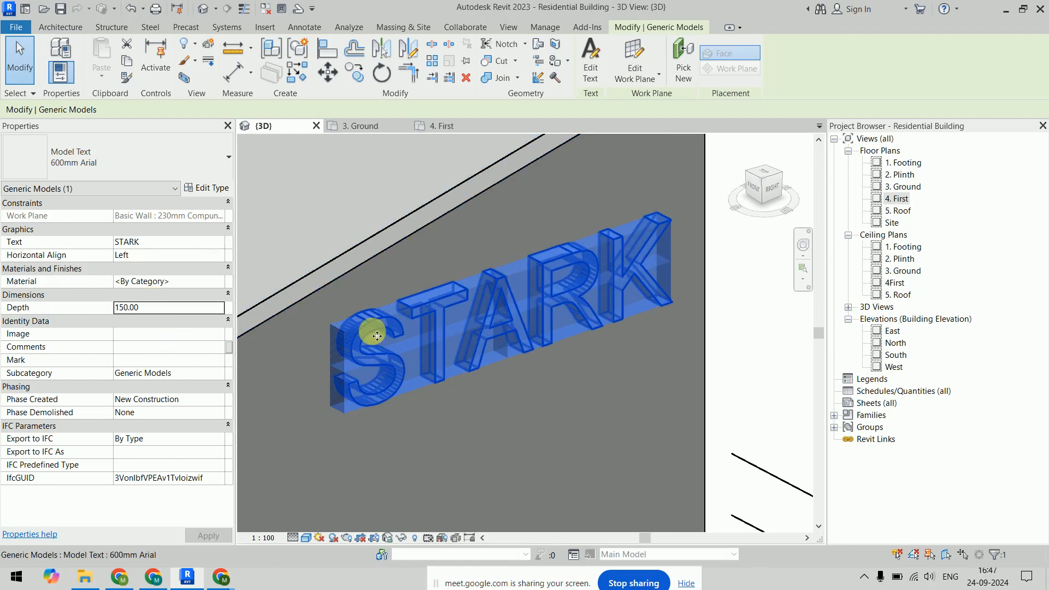
click(198, 308)
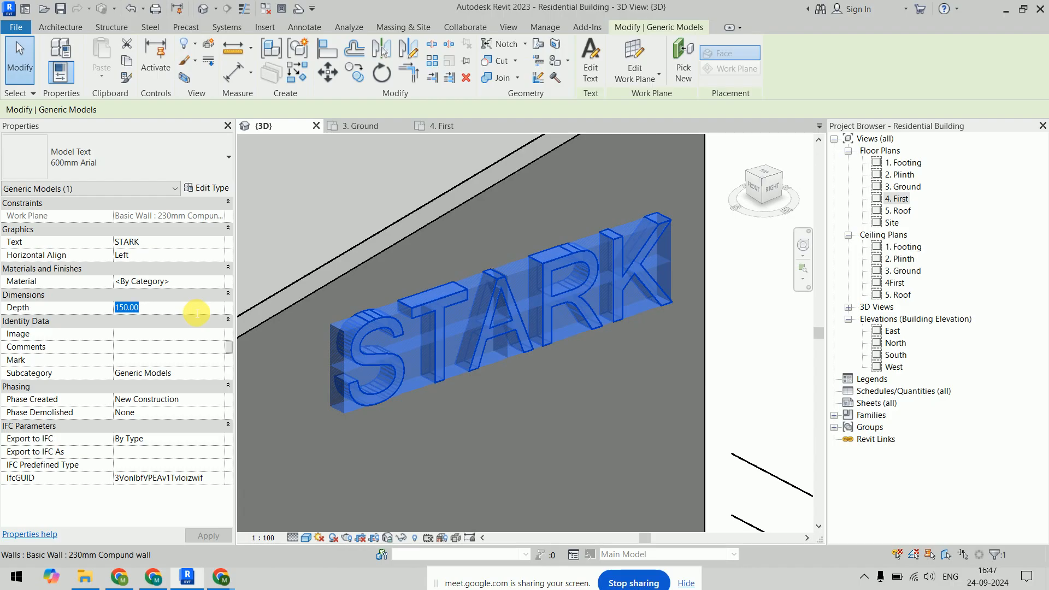
text(75)
click(206, 535)
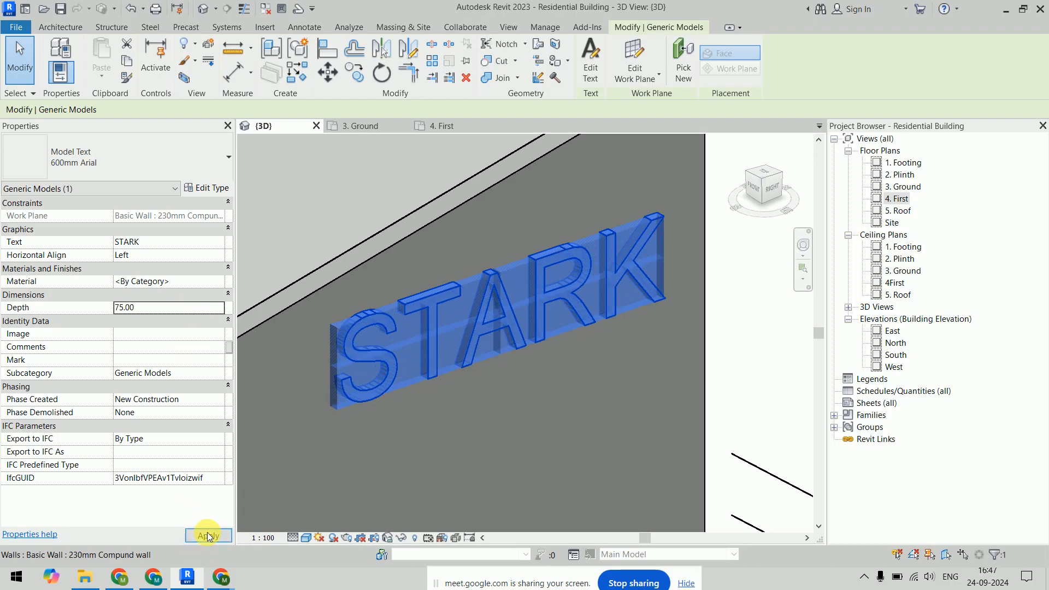
click(152, 307)
text(120)
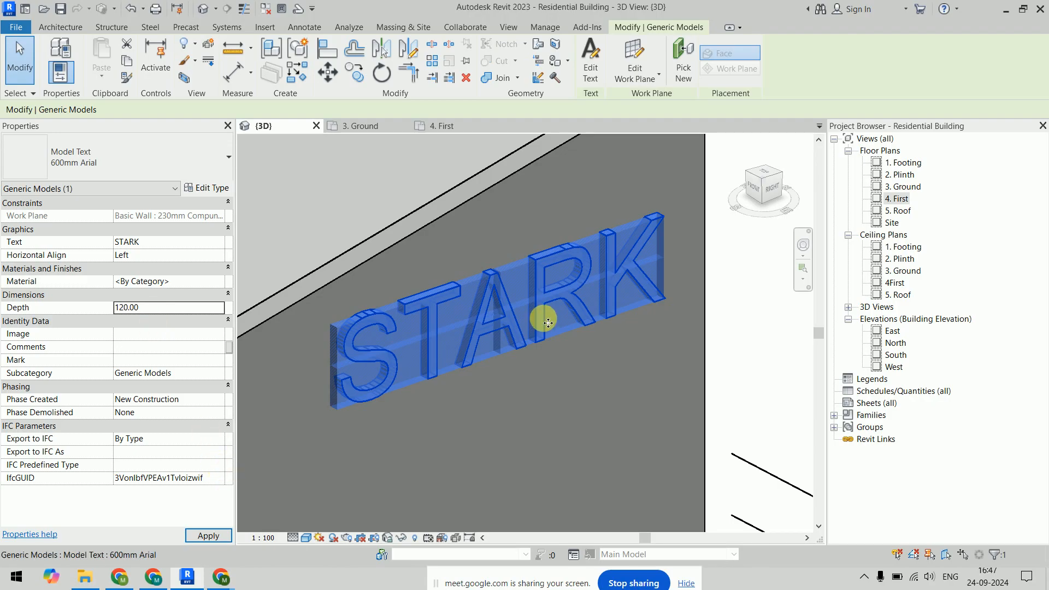
Change the text font of the 600mm Arial model text type to Clarendon Lt BT and apply it.
click(208, 188)
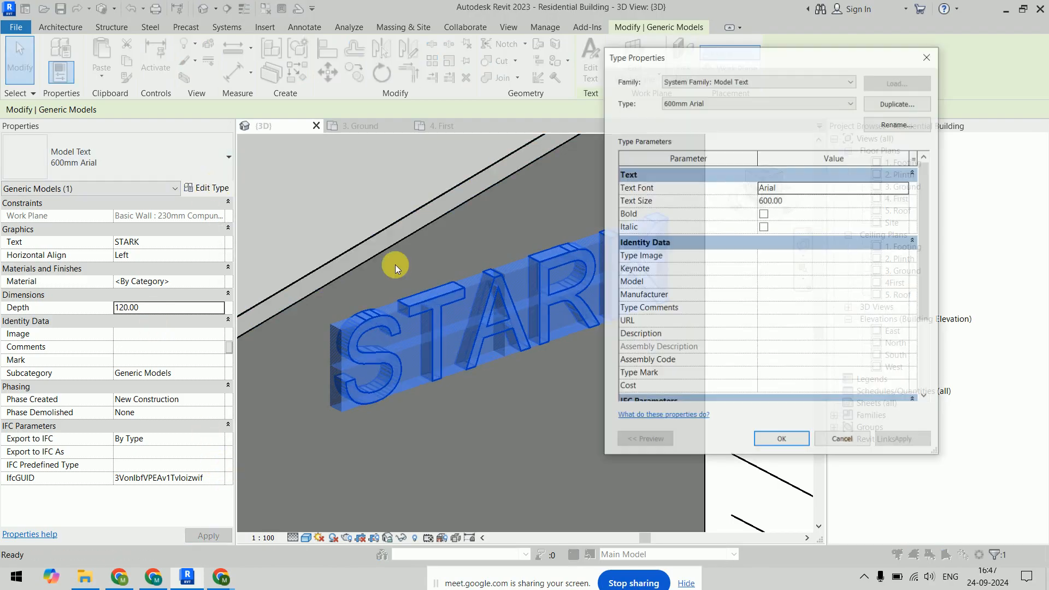
click(904, 187)
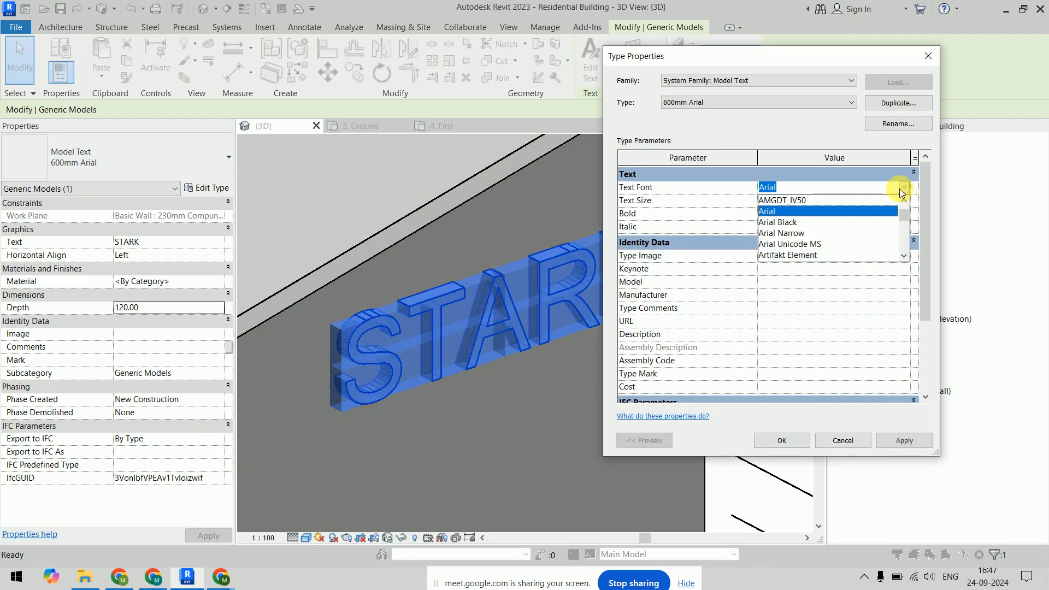
scroll(821, 246, down, 6)
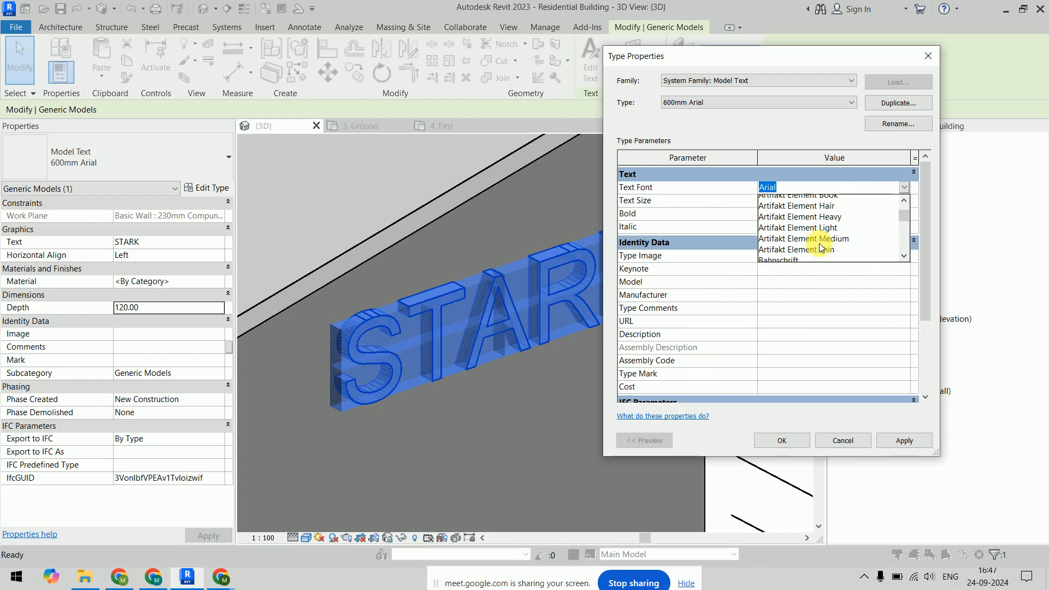
scroll(821, 247, down, 8)
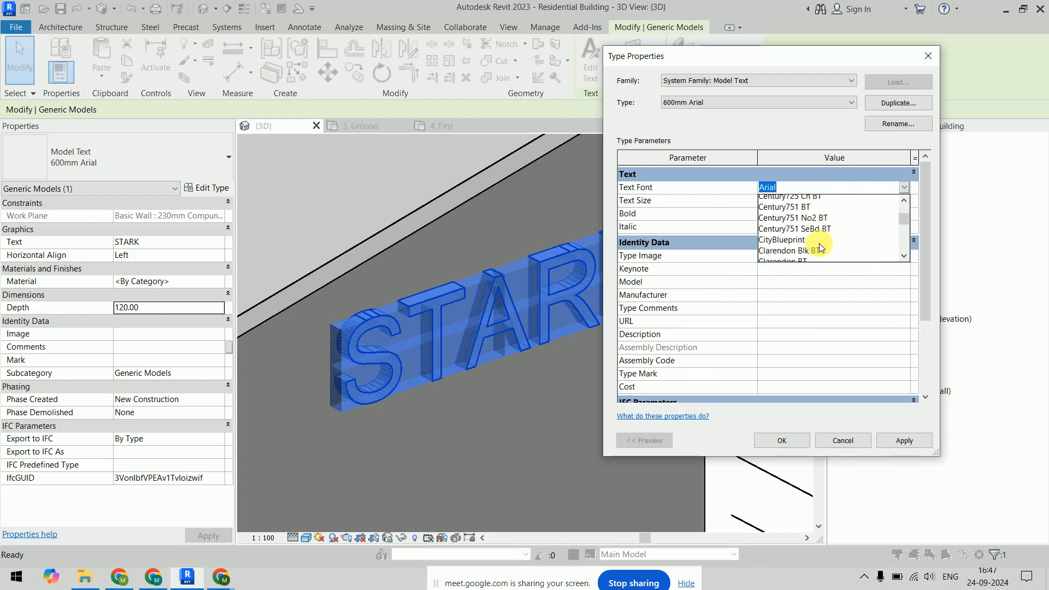
scroll(821, 247, up, 2)
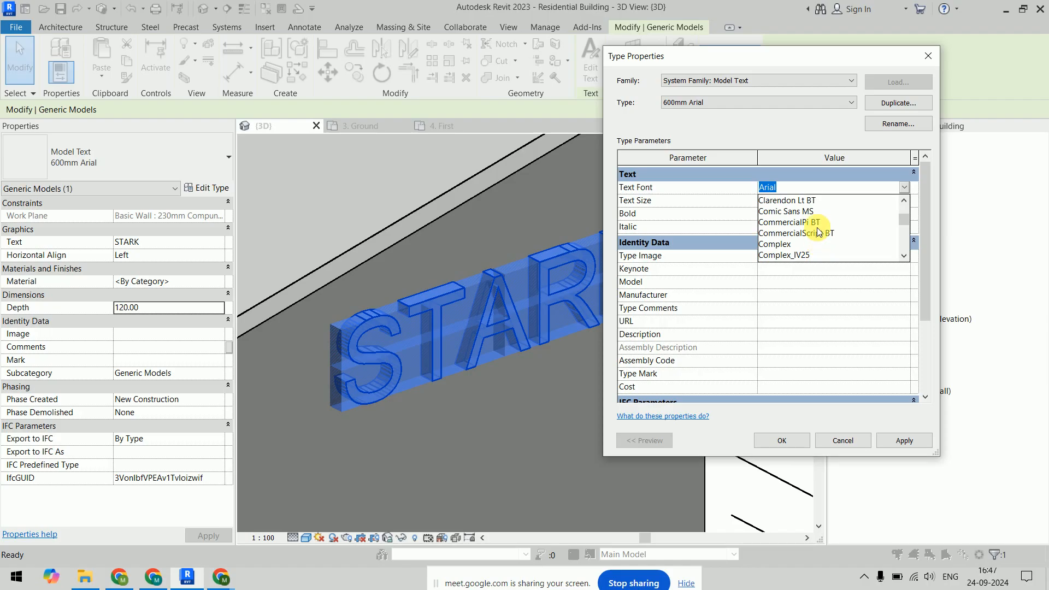
click(812, 201)
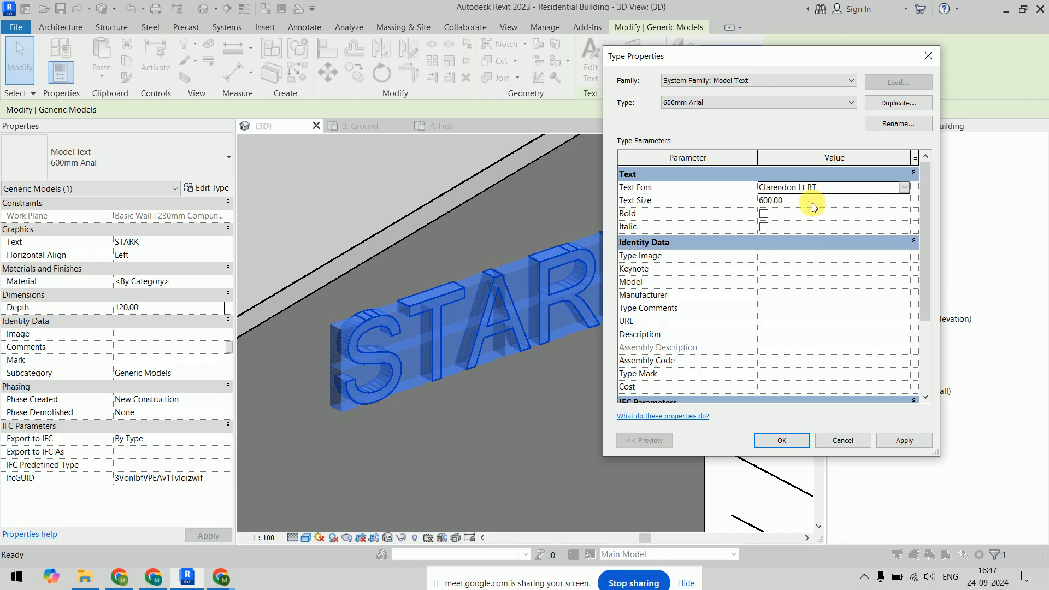
click(904, 441)
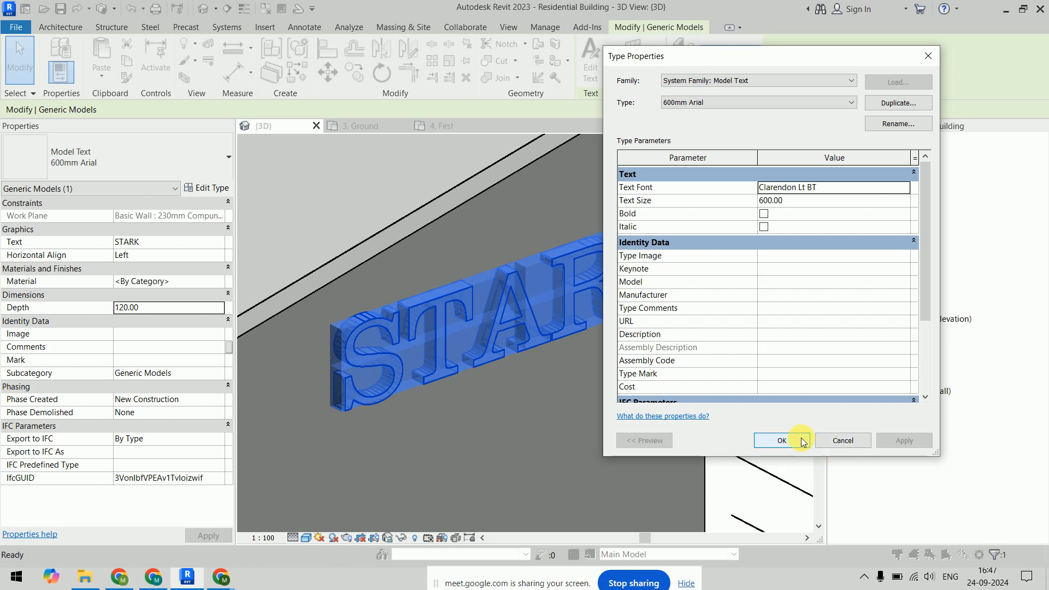
Set the text size of the 600mm Arial model text type to 800 and apply it to the STARK text.
drag(692, 46, 797, 38)
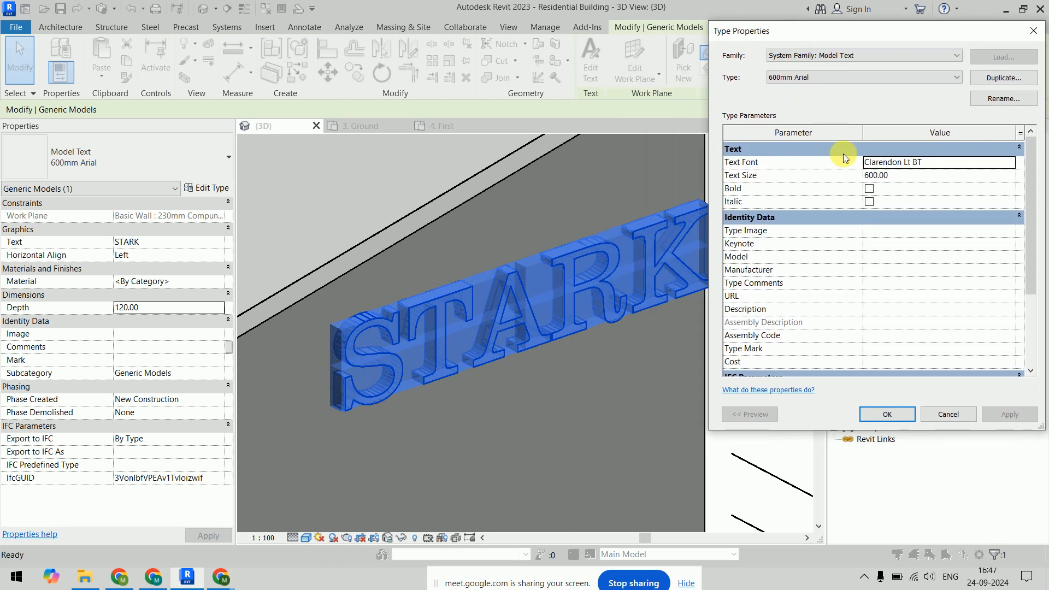
click(910, 177)
text(800)
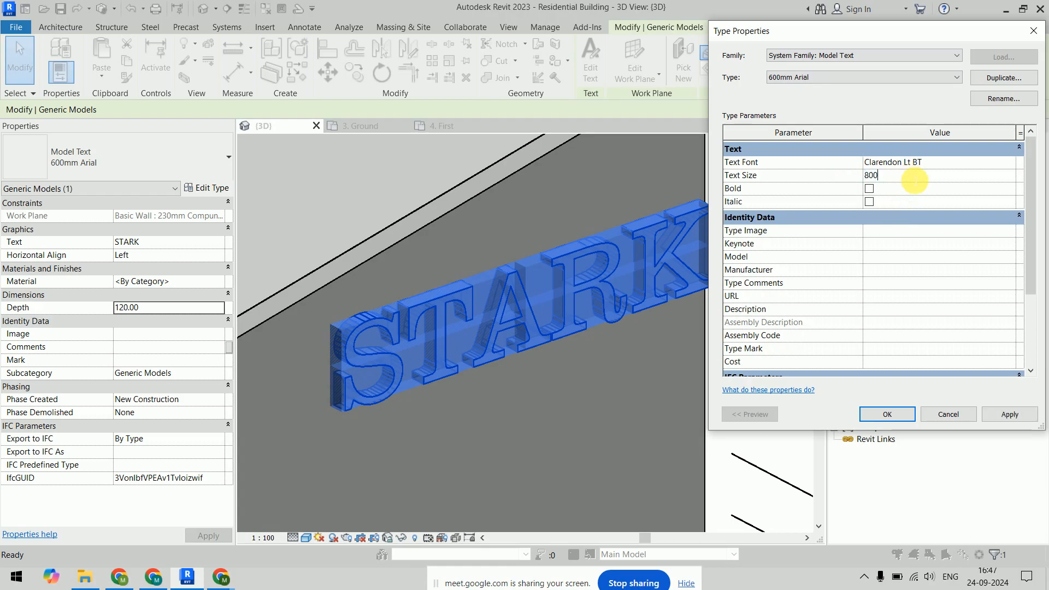
click(994, 418)
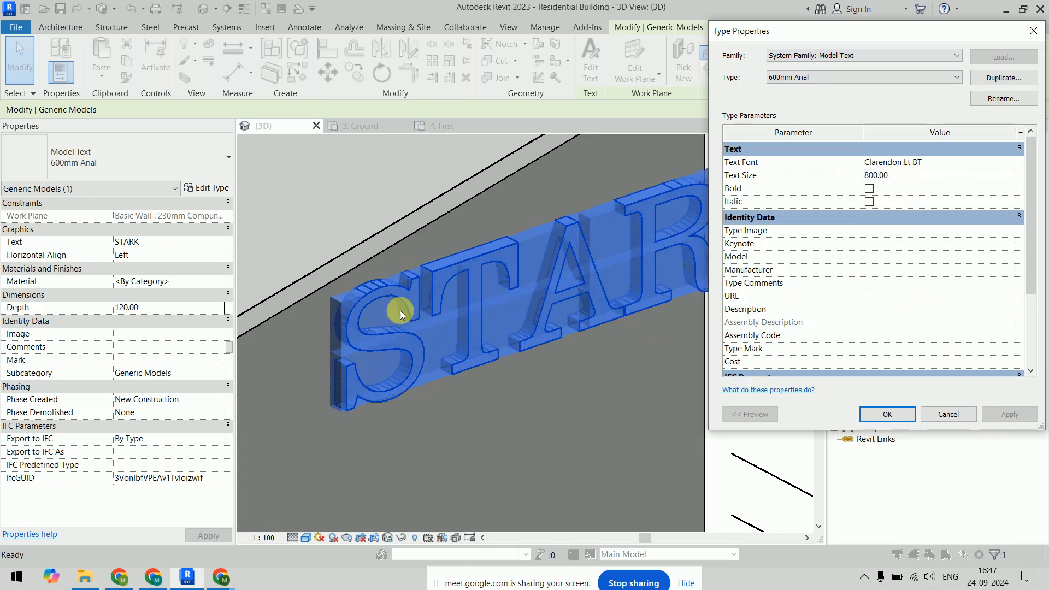
click(886, 414)
scroll(522, 391, down, 3)
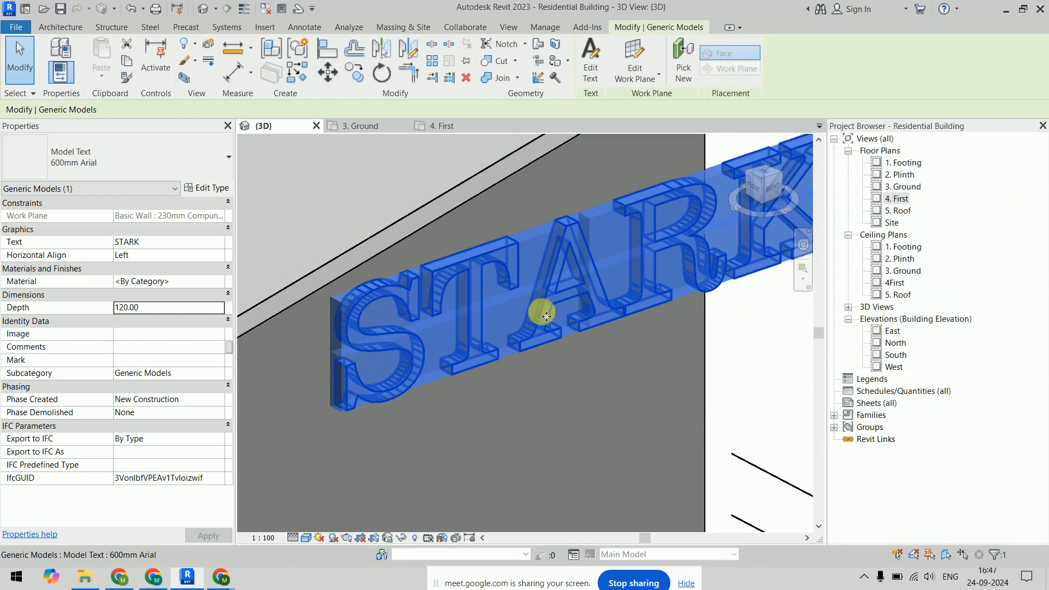
click(737, 333)
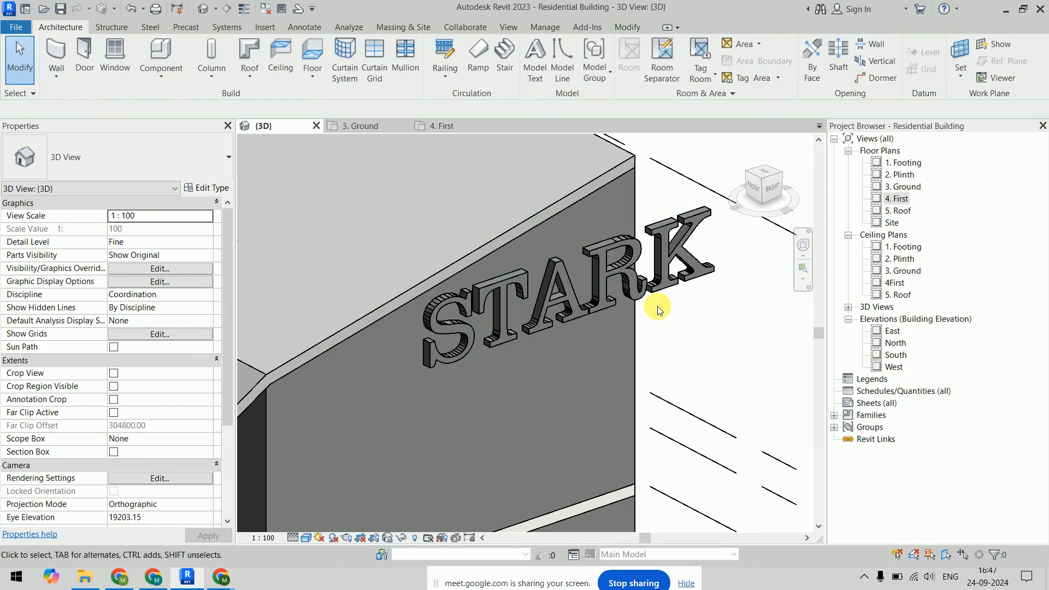
Open the East elevation and move the STARK model text so it fits entirely on the wall beneath the sloped roof.
double_click(892, 331)
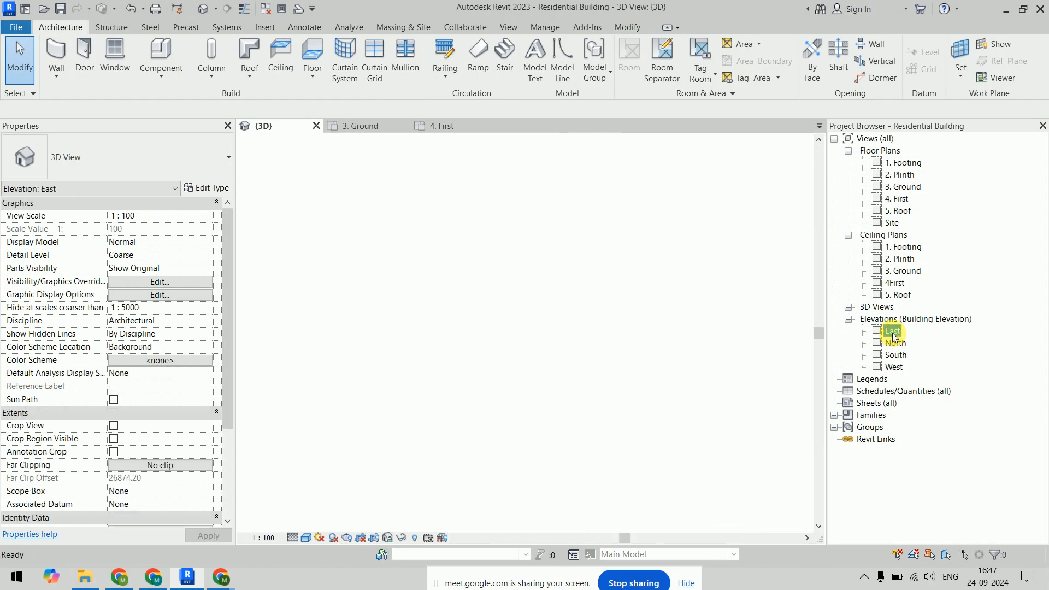
scroll(659, 295, up, 4)
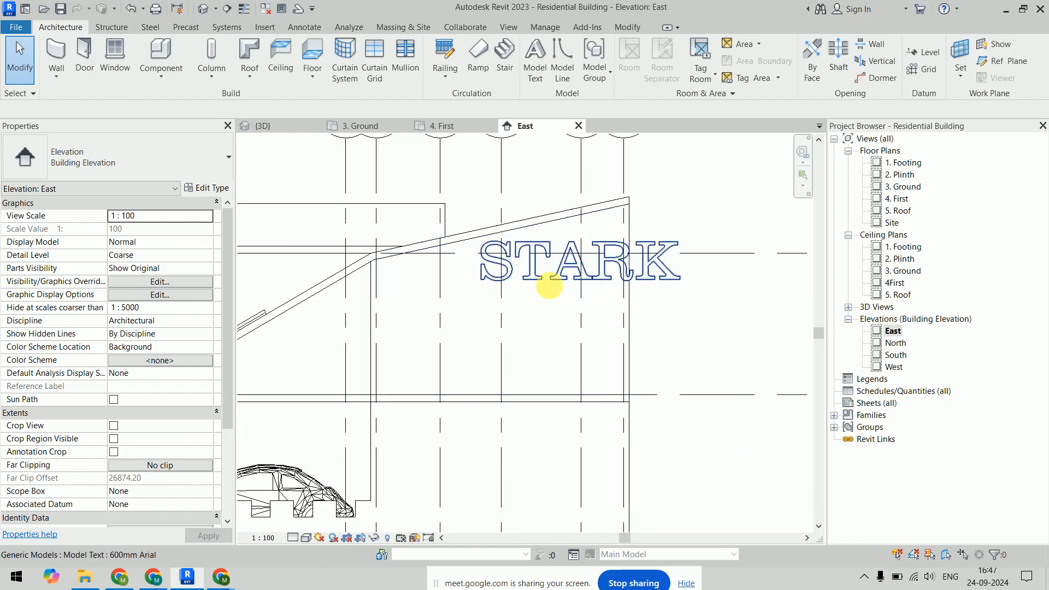
click(544, 292)
mouse_move(543, 293)
mouse_down()
mouse_move(530, 284)
mouse_move(533, 295)
mouse_up()
click(498, 211)
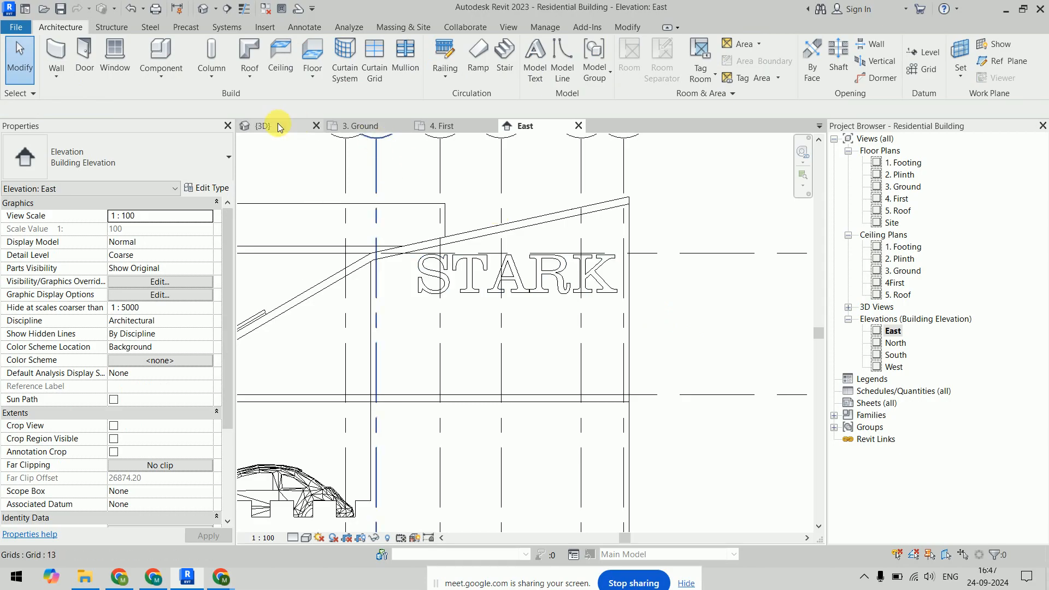
Return to the 3D view and assign the Metal - Bronze, Light Brush material to the STARK model text.
click(273, 125)
scroll(643, 309, down, 1)
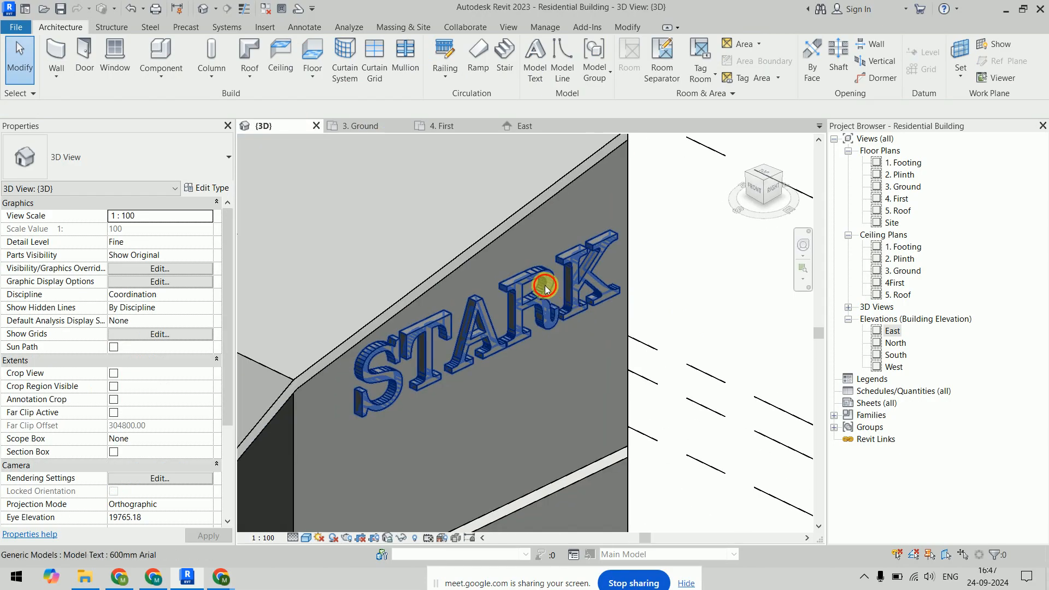
click(471, 354)
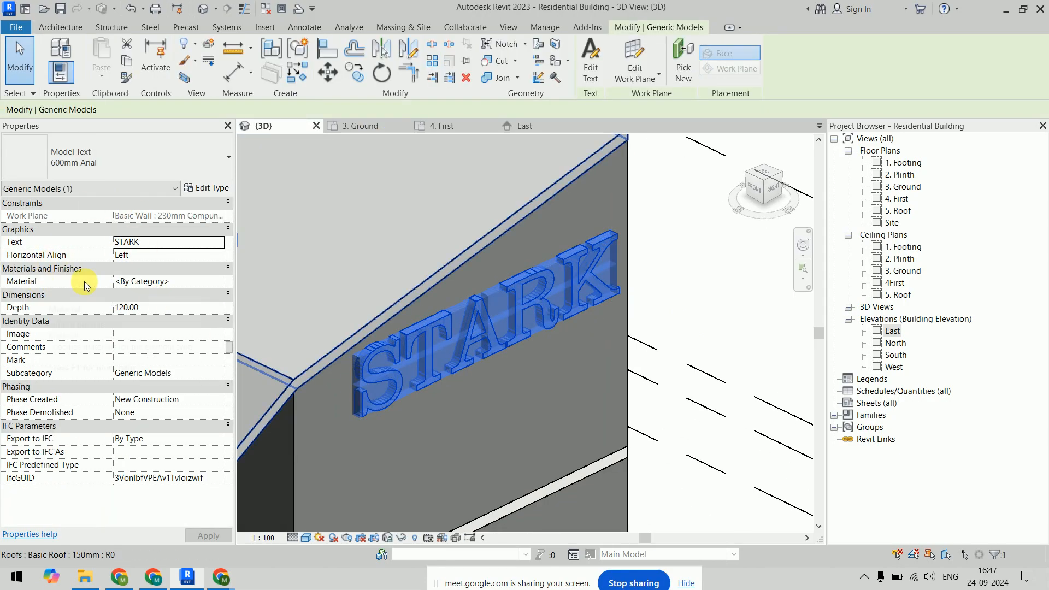
click(217, 284)
click(220, 281)
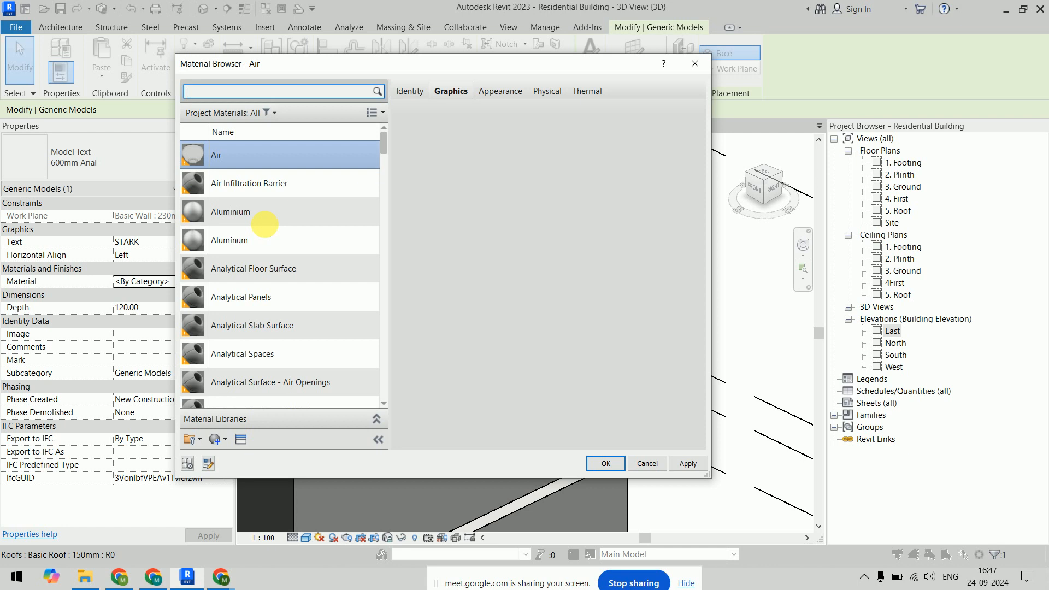
scroll(266, 227, down, 10)
scroll(266, 228, down, 6)
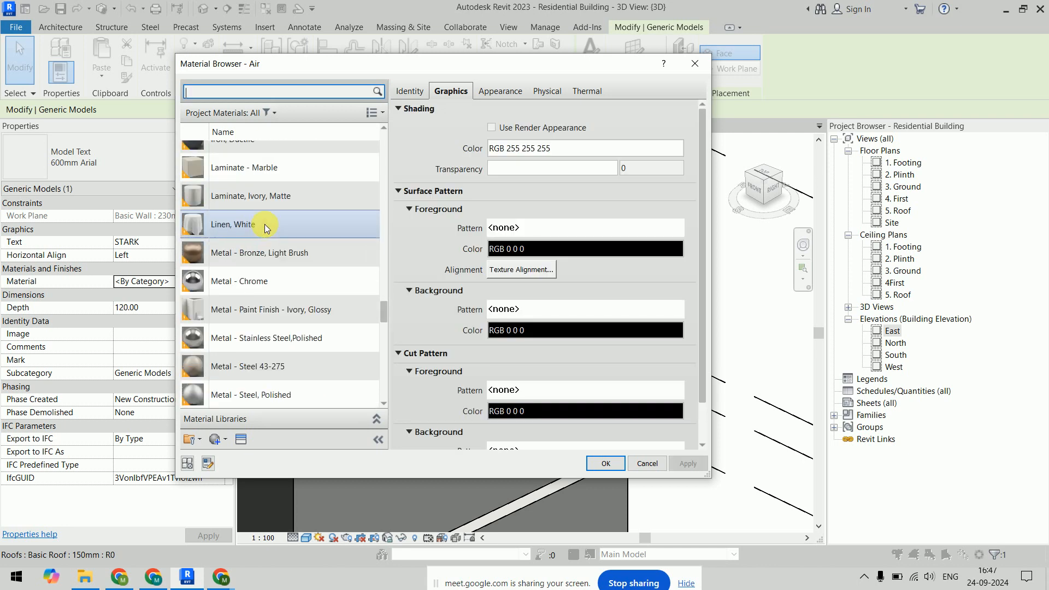
scroll(265, 225, down, 1)
double_click(251, 179)
click(765, 299)
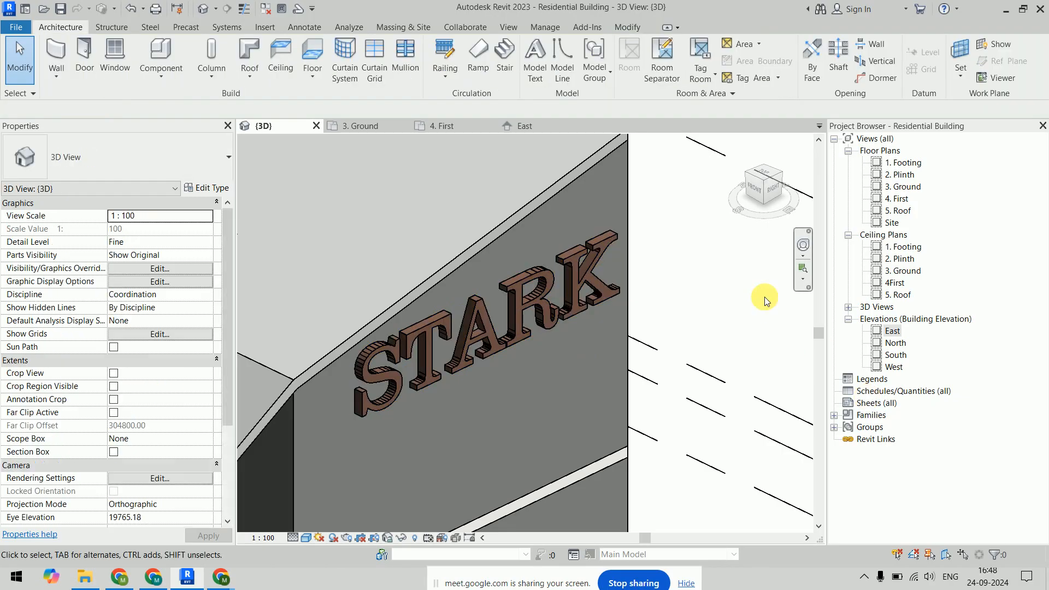
Render a close-up 3D view of the STARK model text at Medium quality and inspect the rendered letters.
shift+middle_drag(717, 325, 686, 234)
scroll(428, 304, up, 3)
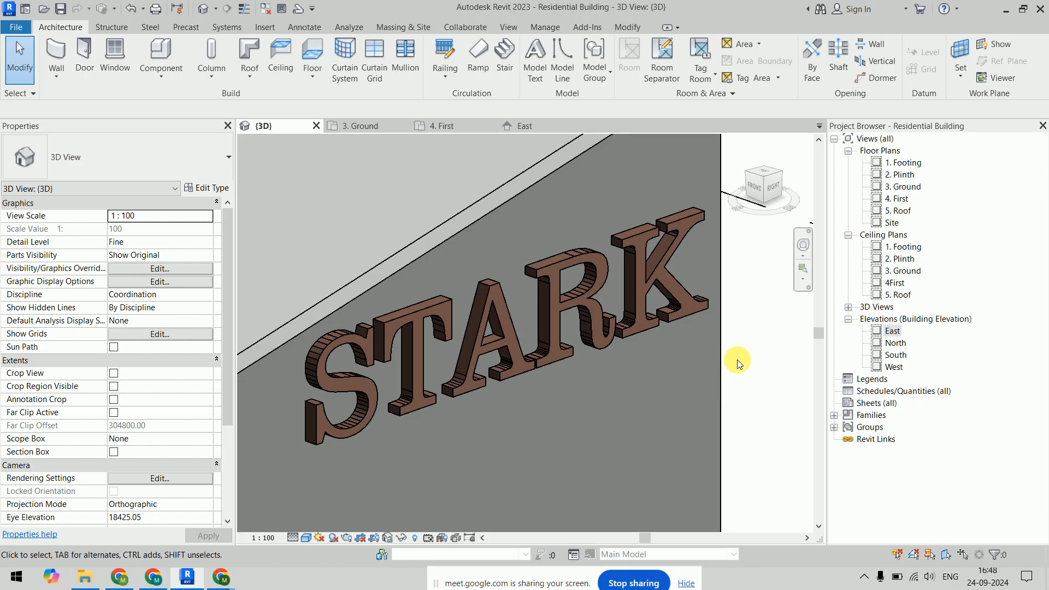
key(r)
key(r)
click(124, 66)
click(126, 88)
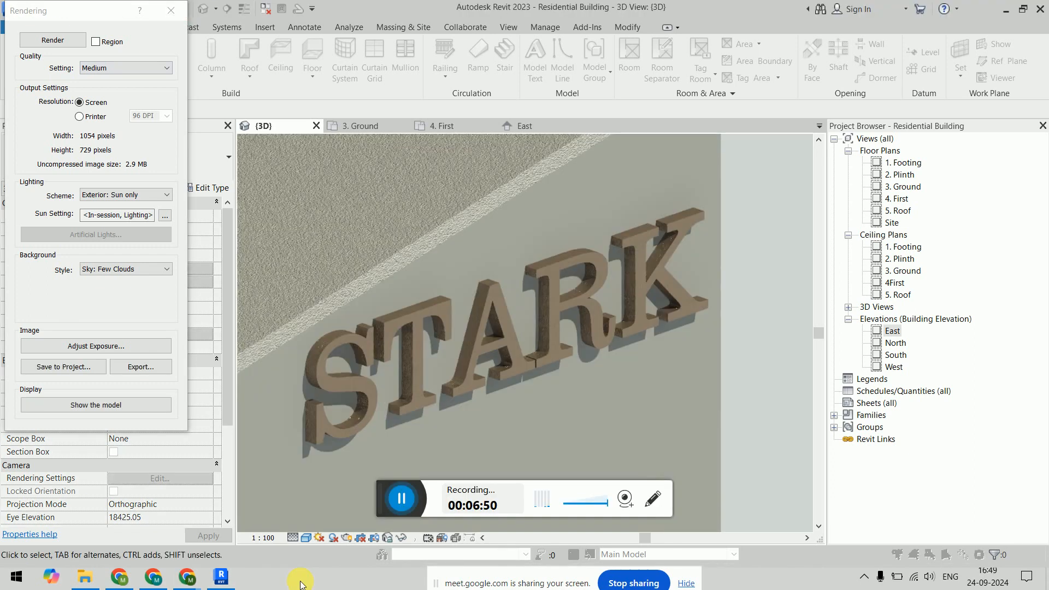
scroll(333, 355, up, 2)
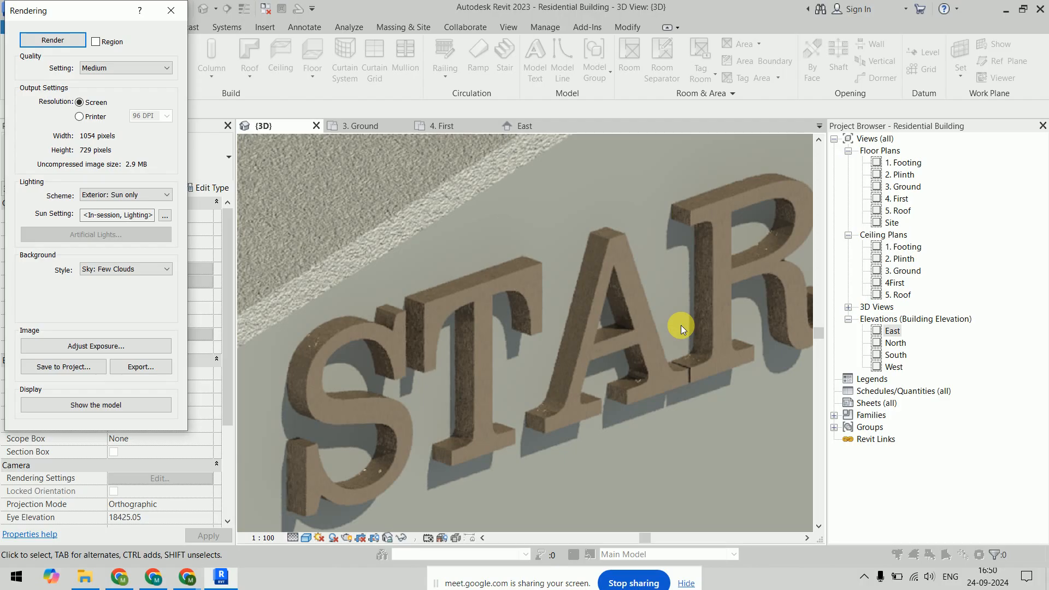
Show the model again in place of the rendered image, close the rendering settings, and view the whole building.
click(138, 408)
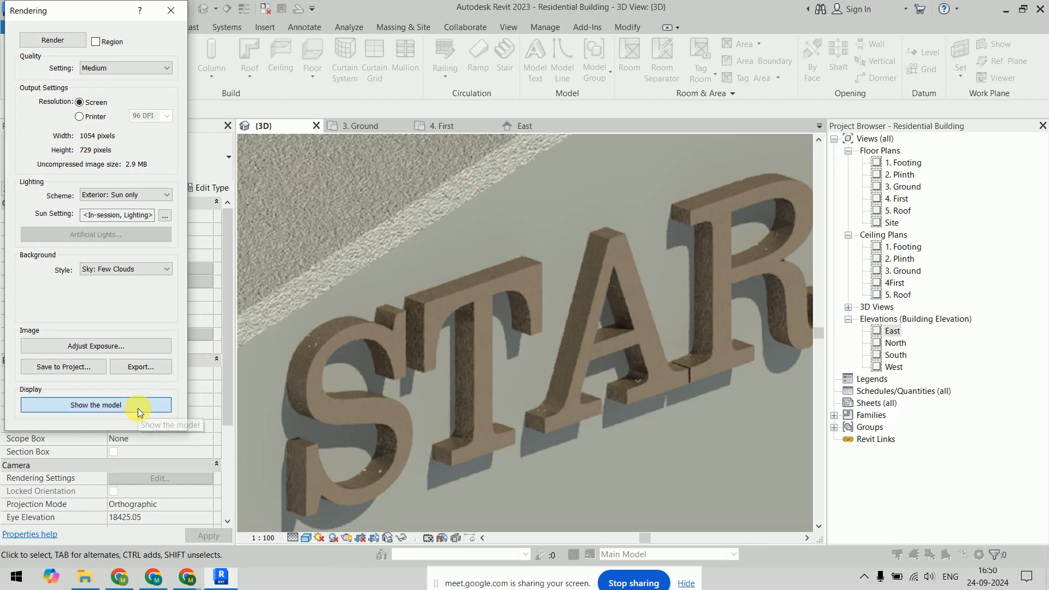
click(173, 8)
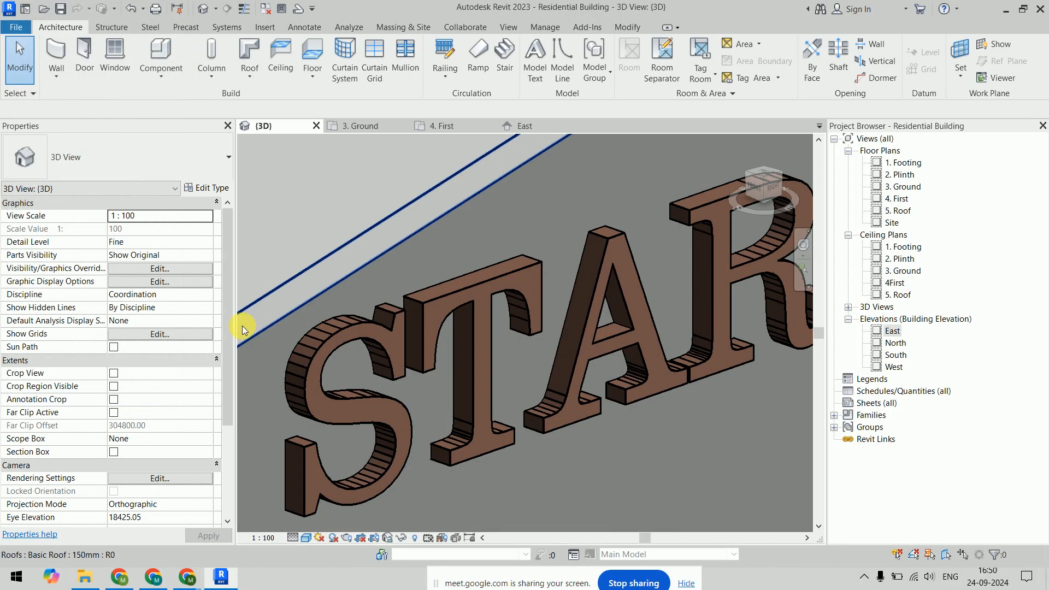
scroll(438, 324, down, 4)
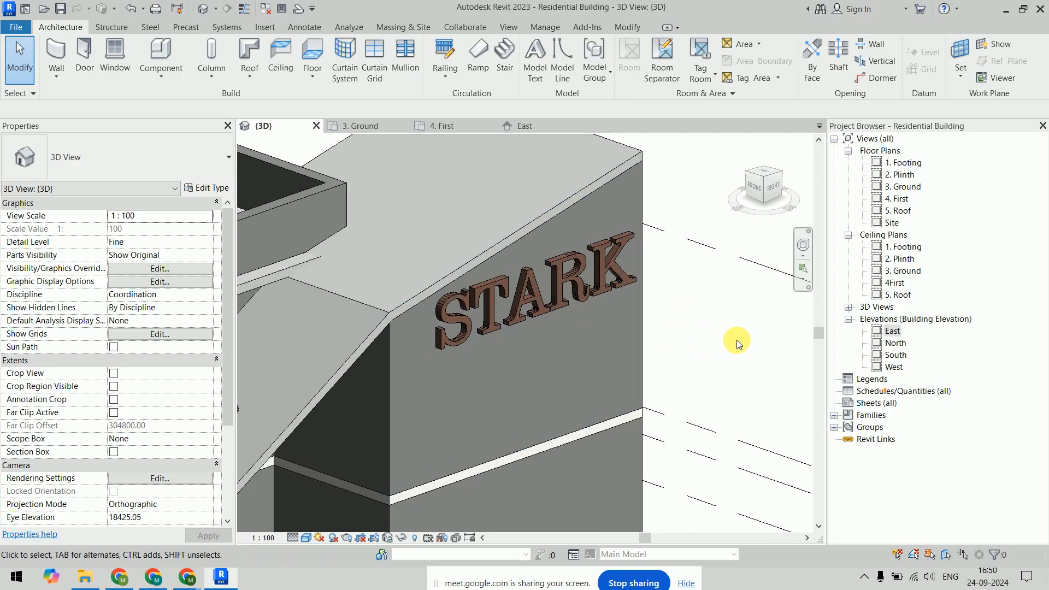
scroll(732, 336, down, 5)
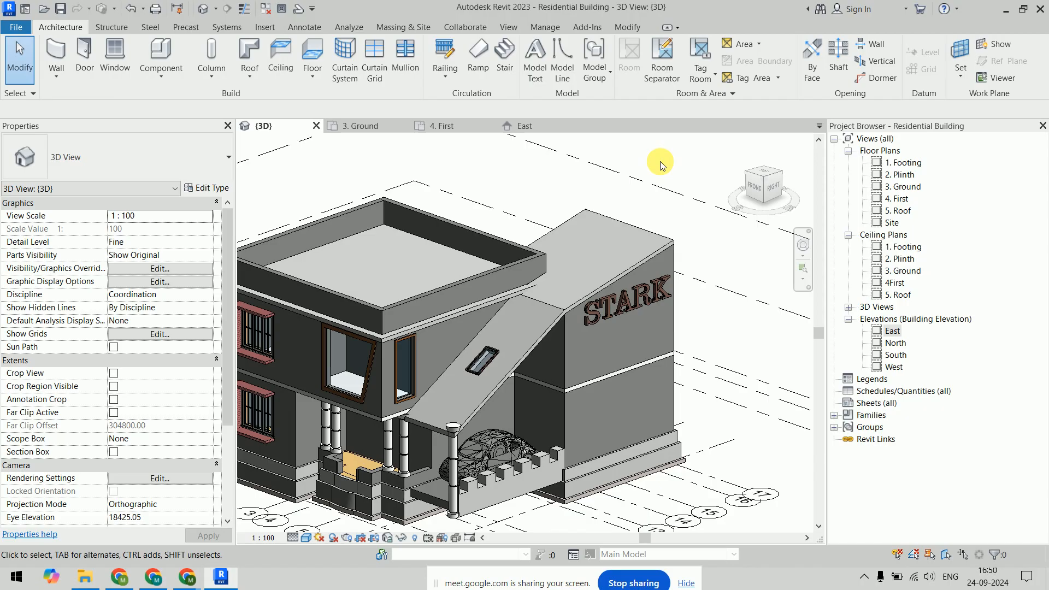
Examine the group type choices for creating model and detail groups in the 3D view and the 4. First floor plan, without creating a group.
click(594, 63)
click(612, 127)
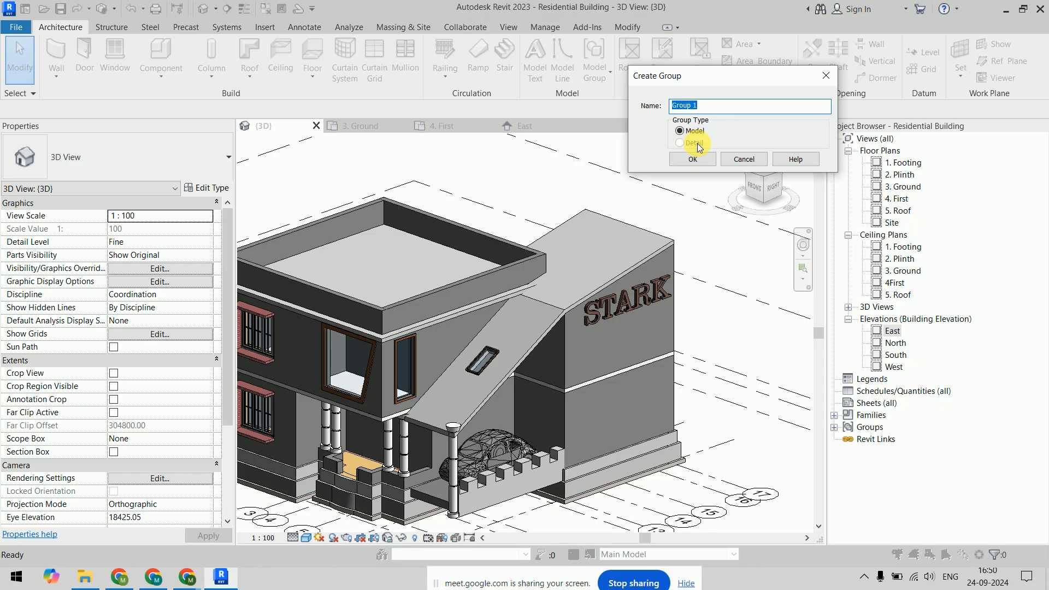
click(744, 159)
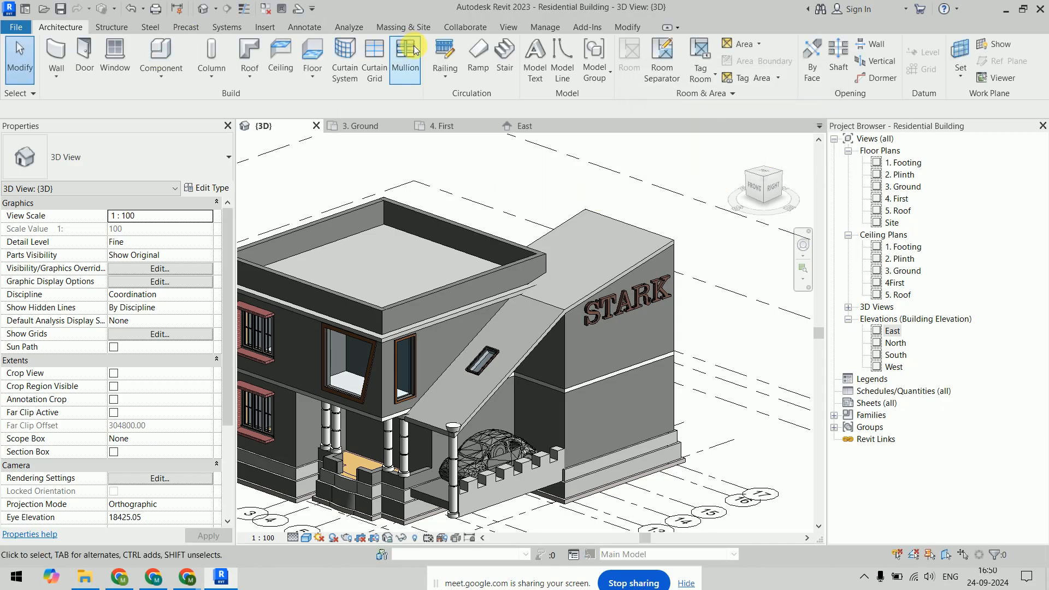
click(303, 28)
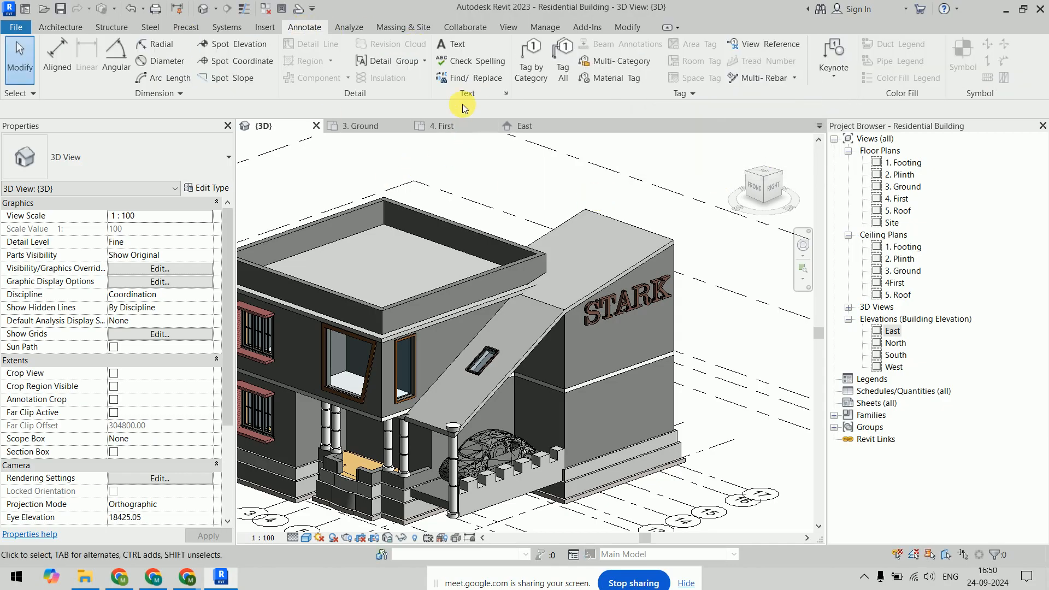
click(402, 62)
click(411, 114)
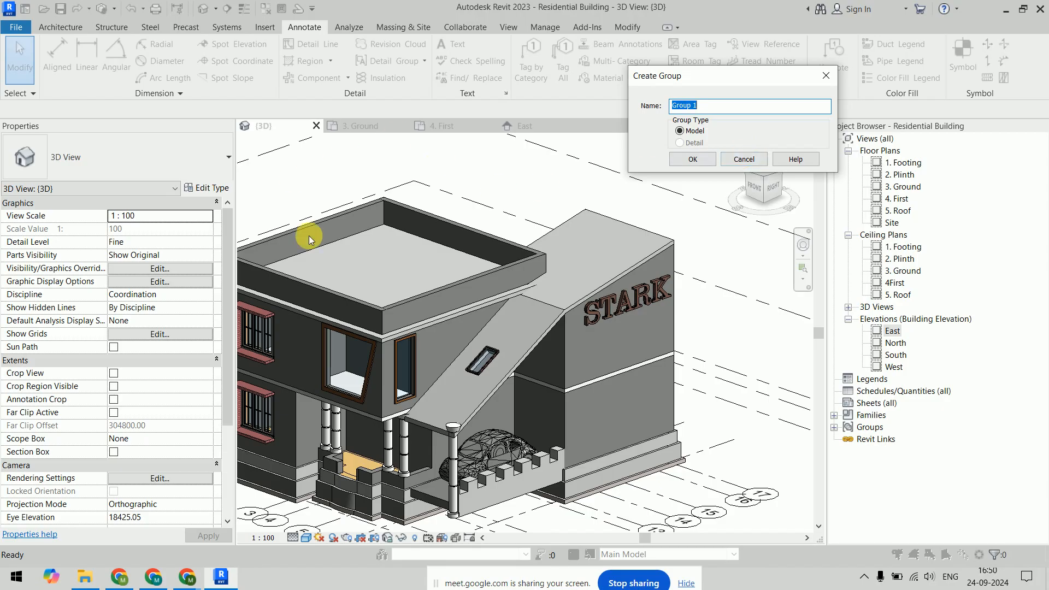
click(750, 158)
click(443, 126)
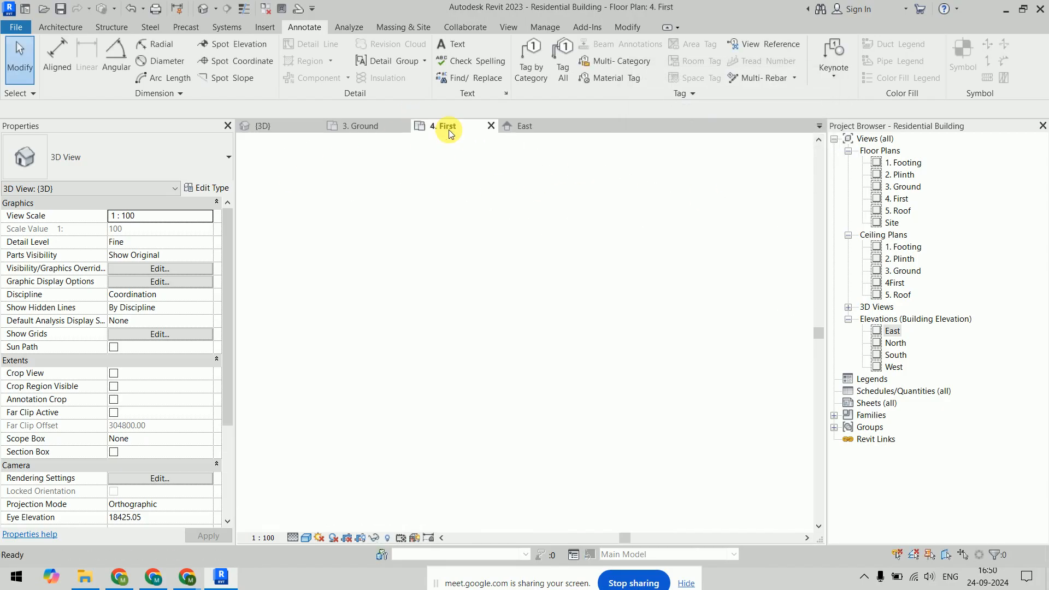
click(384, 61)
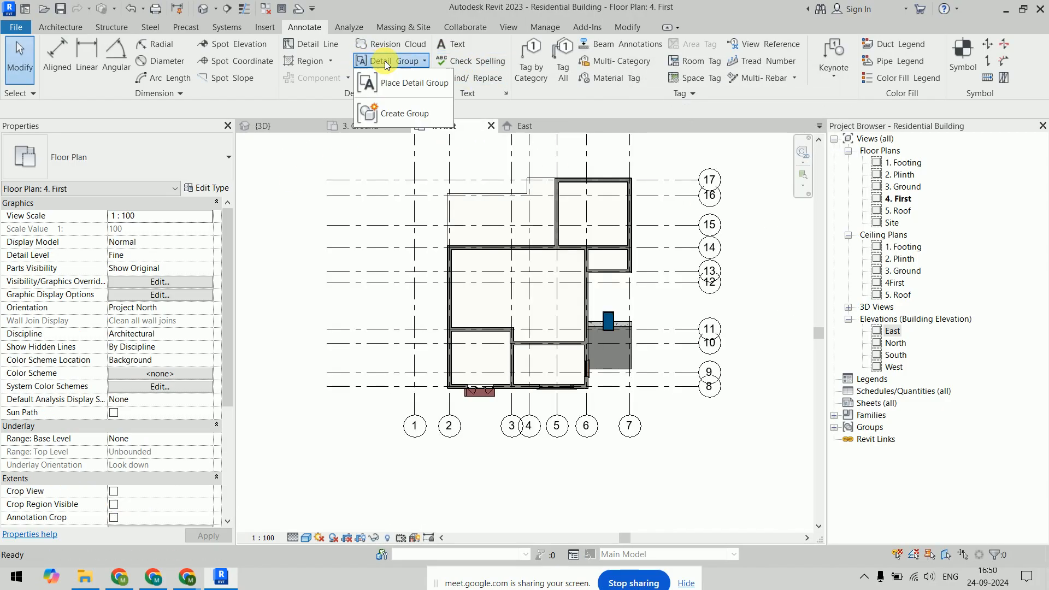
click(410, 113)
click(691, 143)
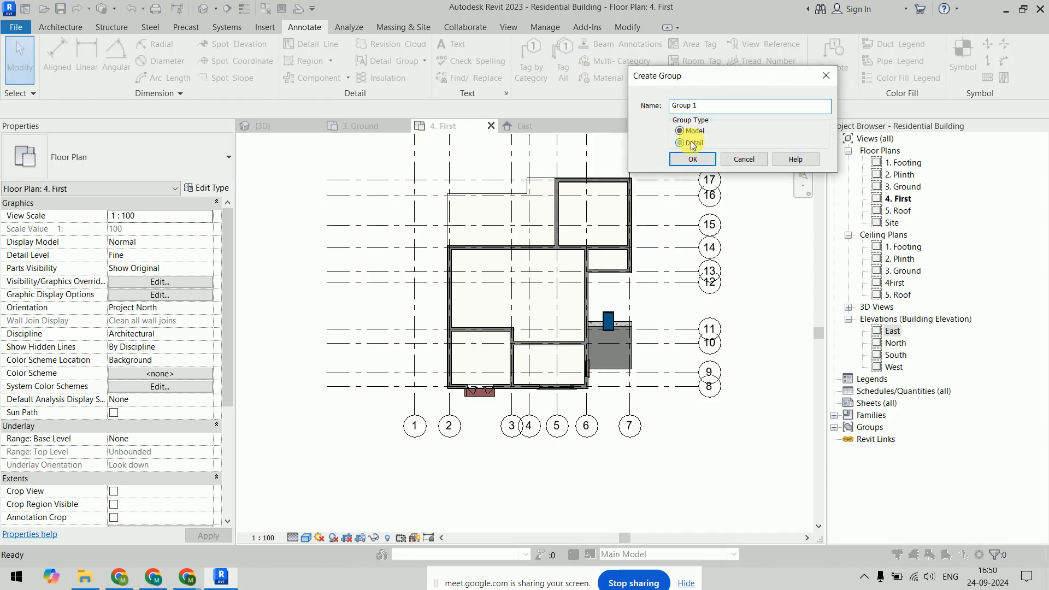
click(744, 159)
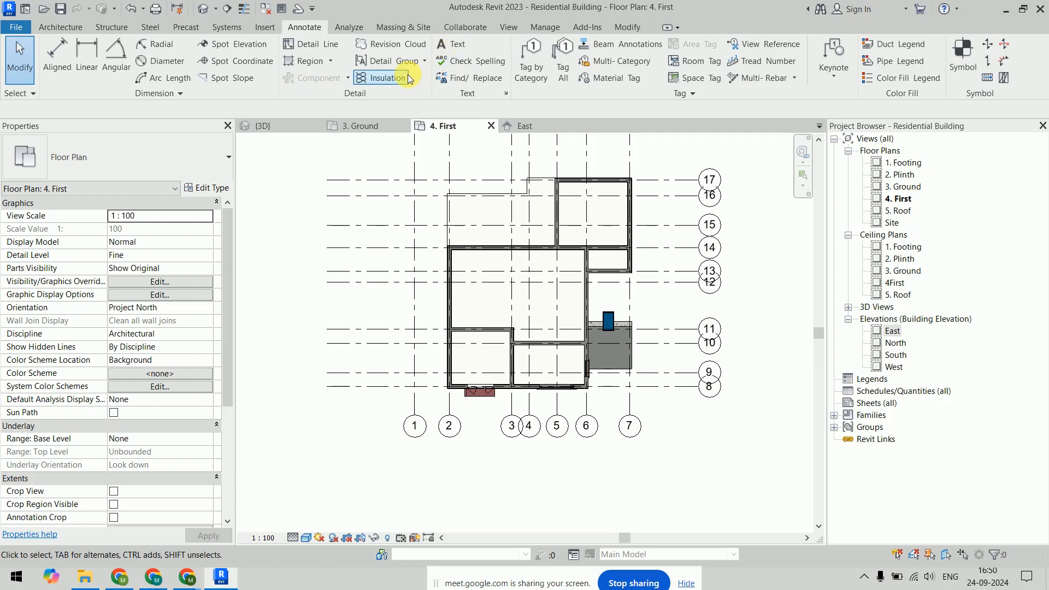
click(63, 27)
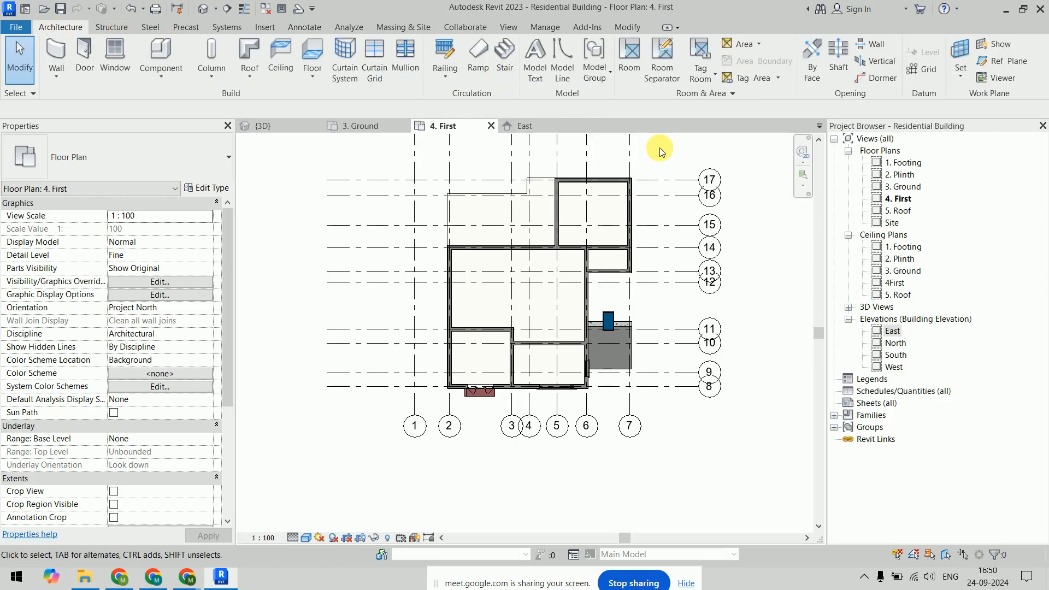
Switch to the 3. Ground floor plan and bring its rooms into view.
click(362, 130)
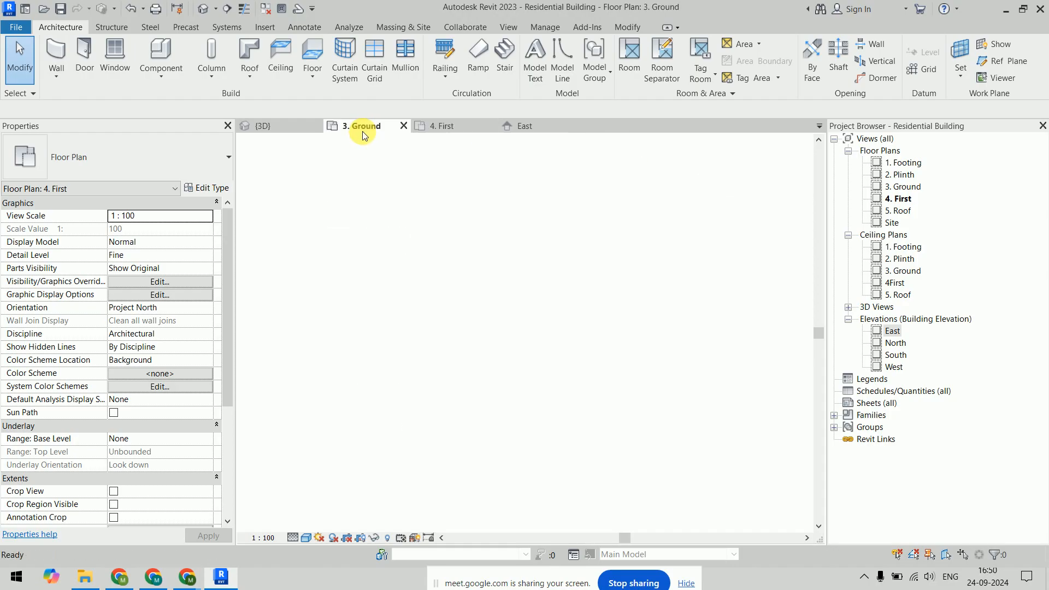
scroll(657, 255, up, 2)
middle_drag(635, 251, 642, 307)
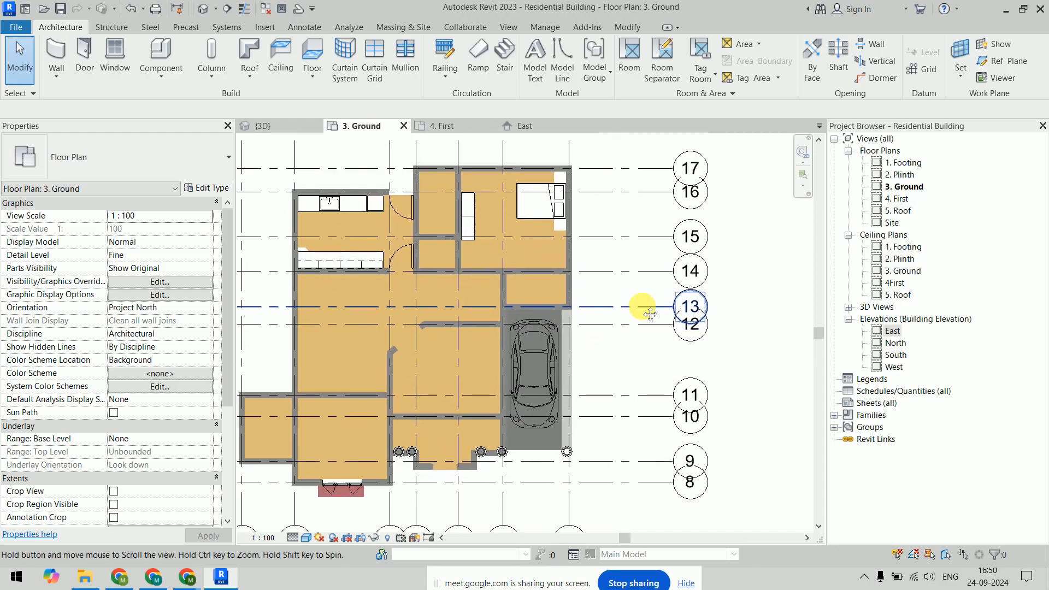
scroll(648, 309, down, 1)
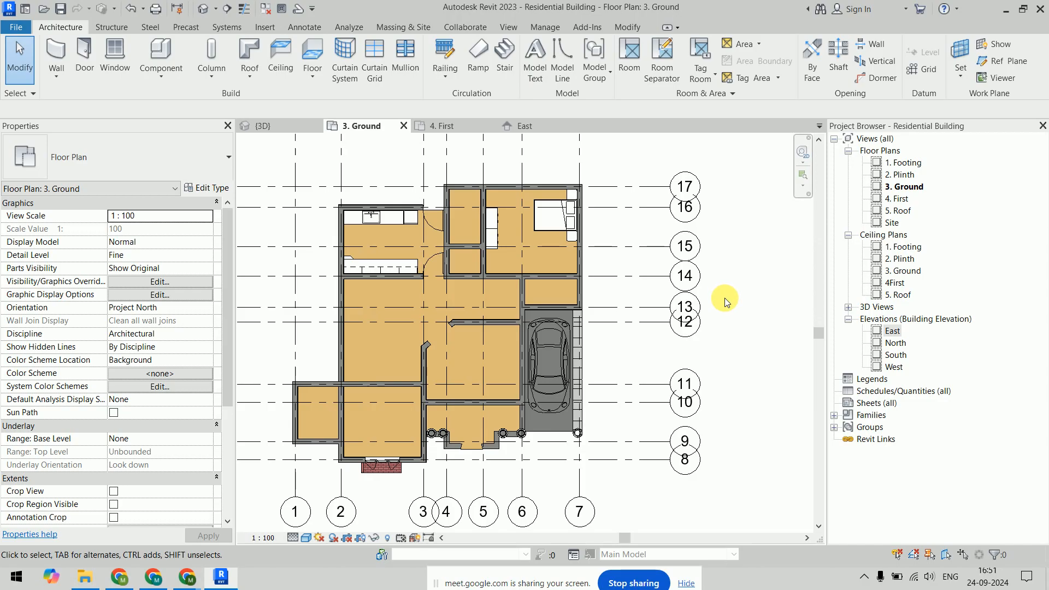
click(684, 186)
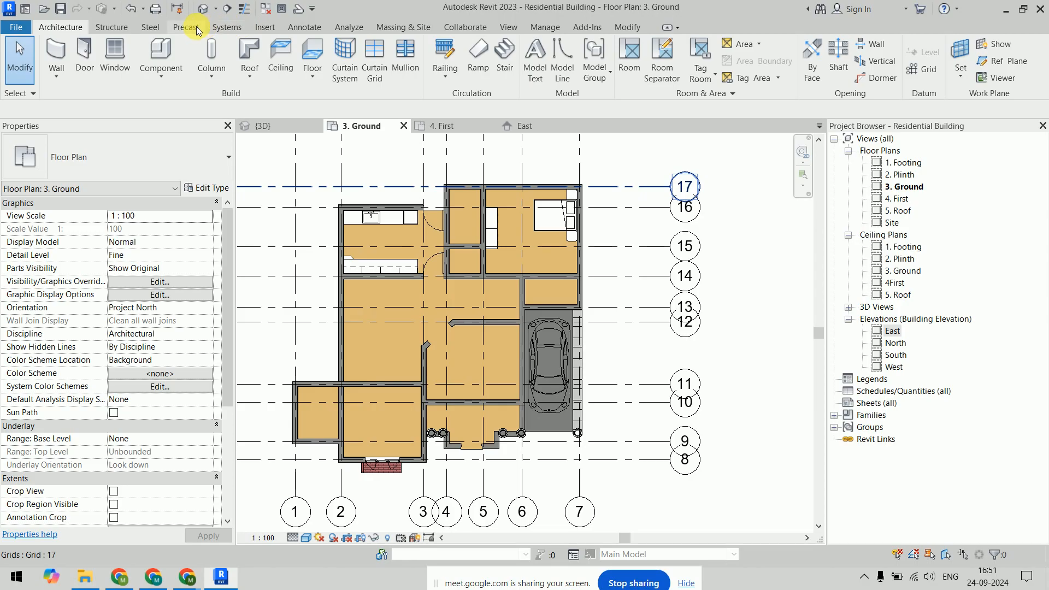
click(293, 27)
click(461, 59)
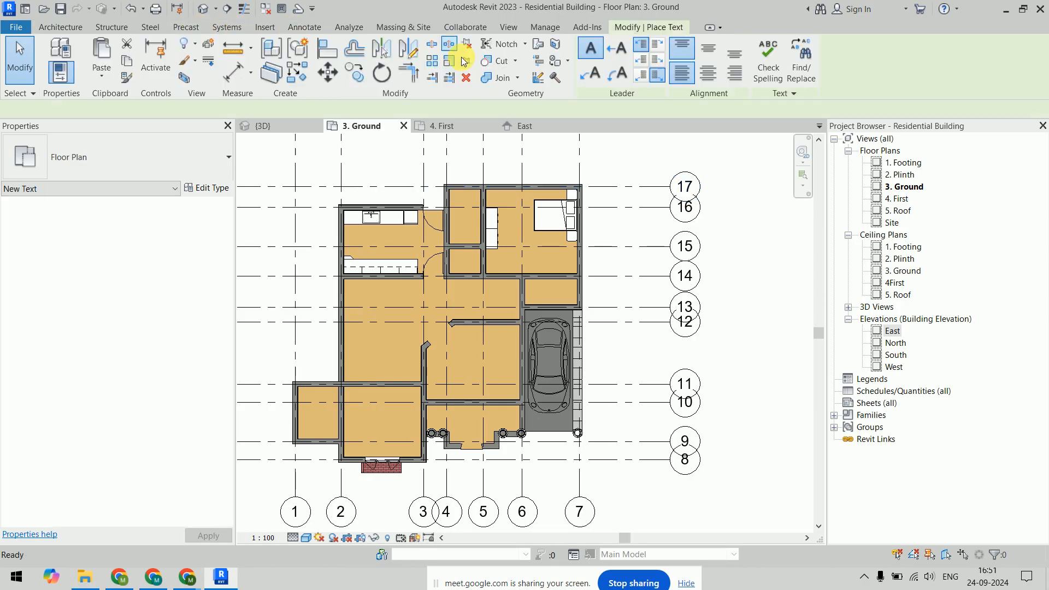
click(512, 235)
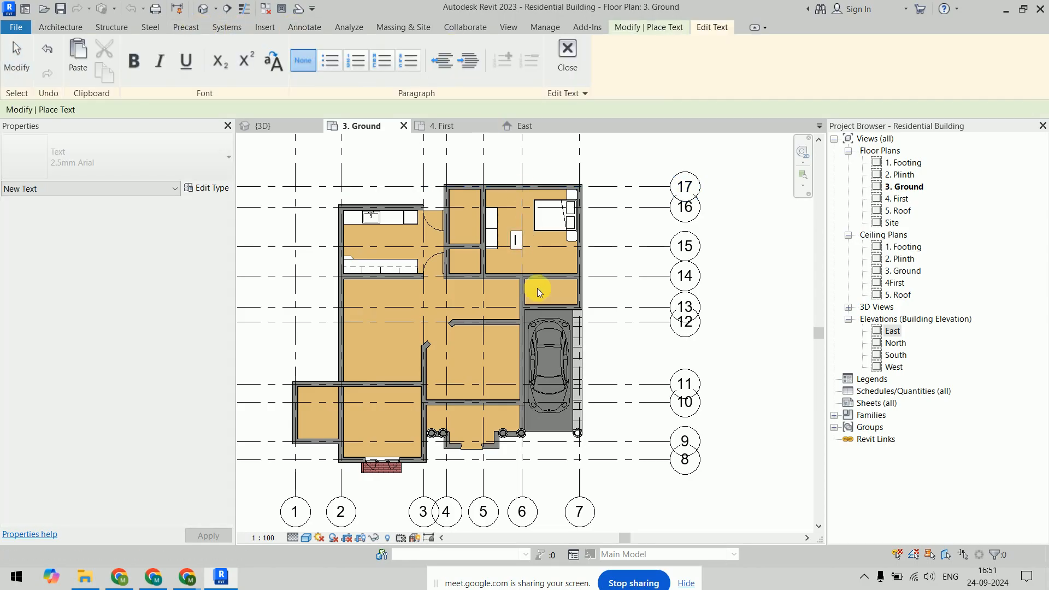
click(566, 52)
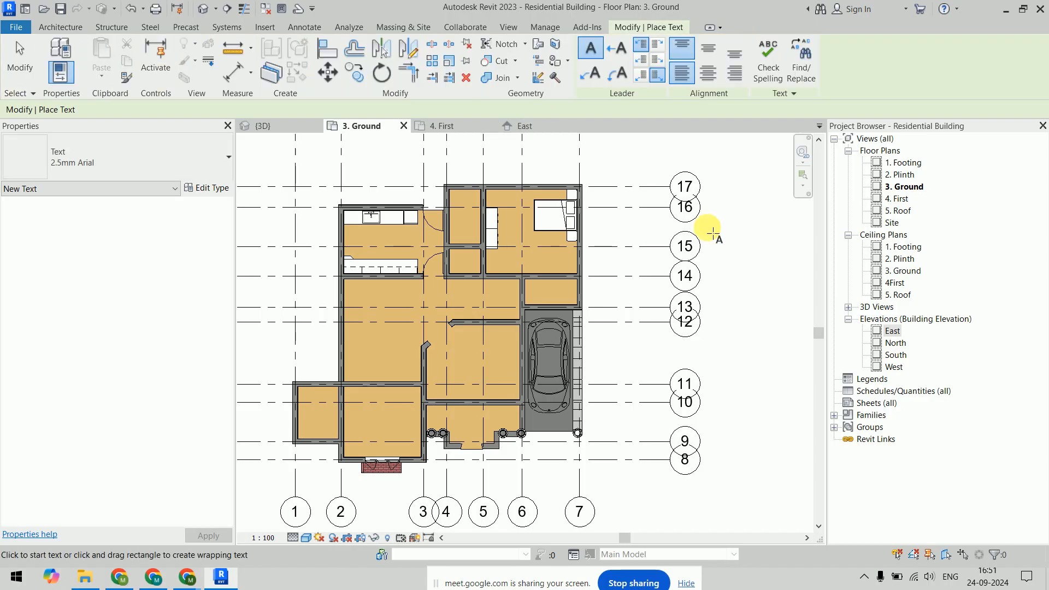
right_click(745, 246)
click(757, 252)
right_click(751, 248)
click(760, 255)
scroll(750, 261, down, 1)
middle_drag(703, 269, 591, 255)
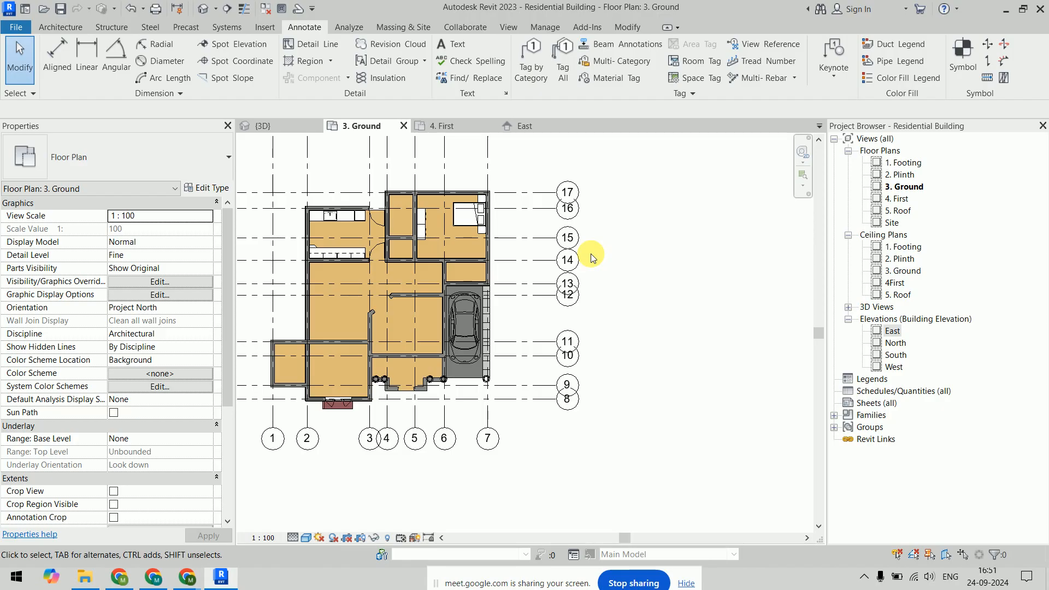
Place a tagged room in the kitchen of the ground floor plan, and undo the placement.
click(60, 27)
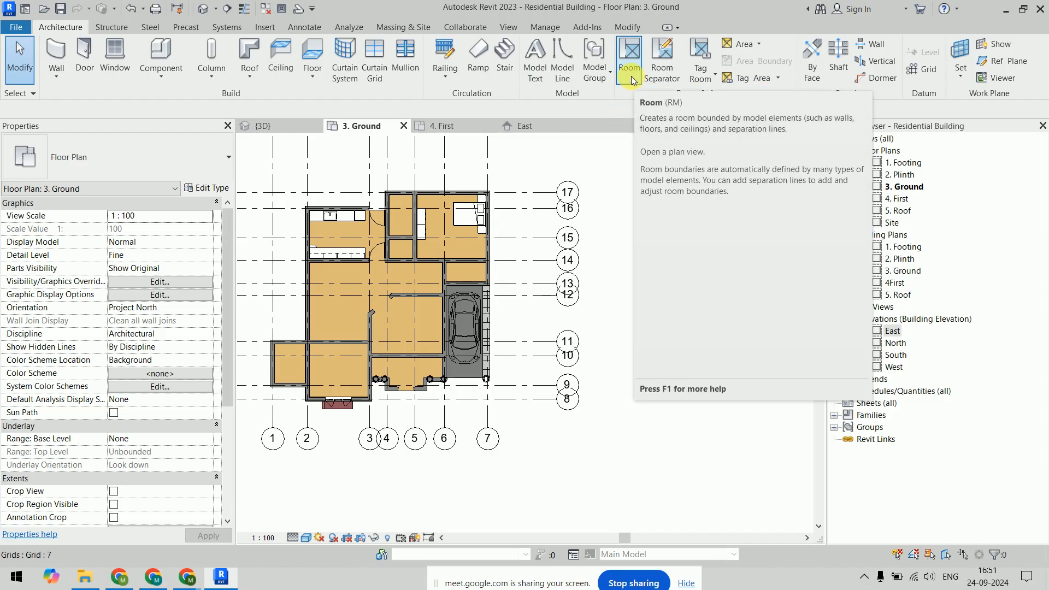
click(630, 76)
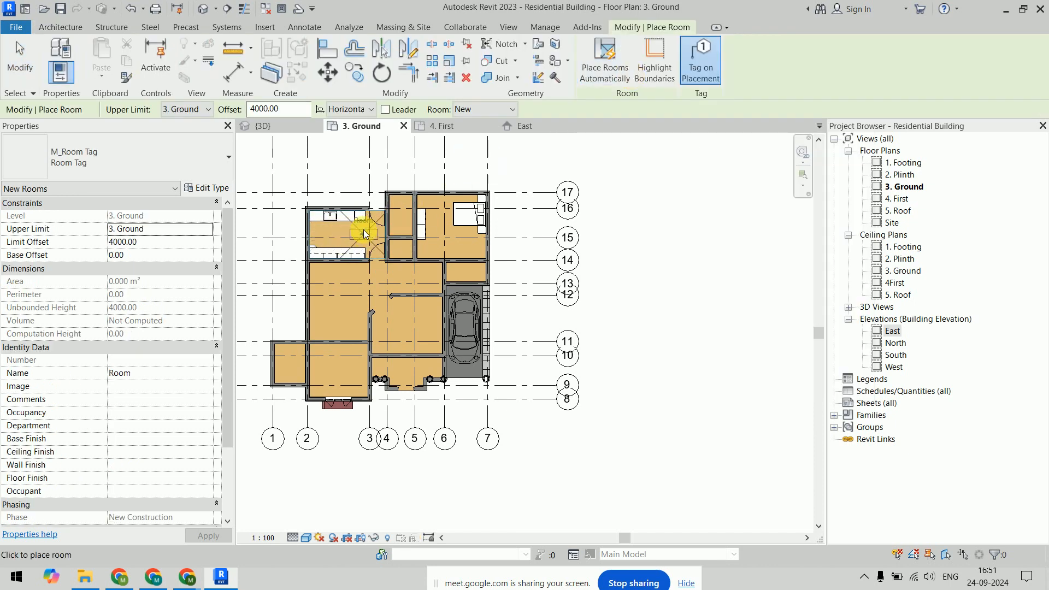
scroll(349, 239, up, 5)
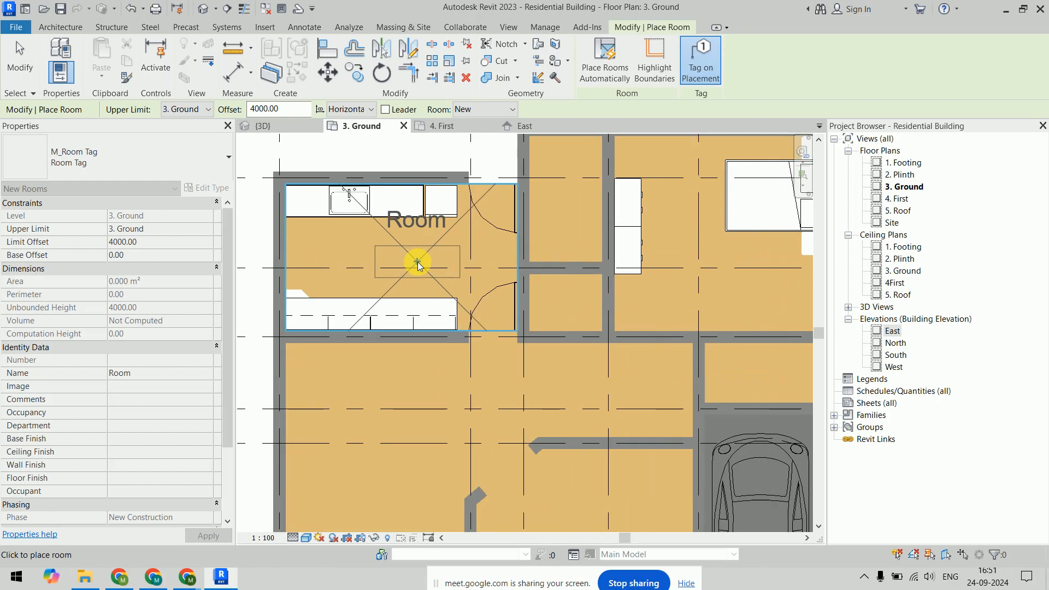
click(386, 271)
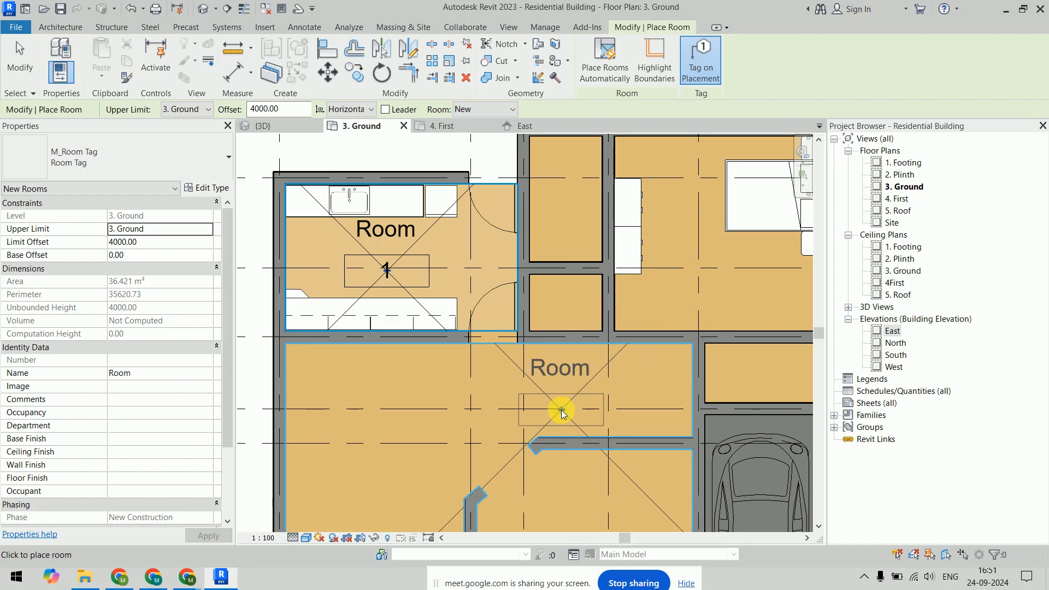
key(ctrl+z)
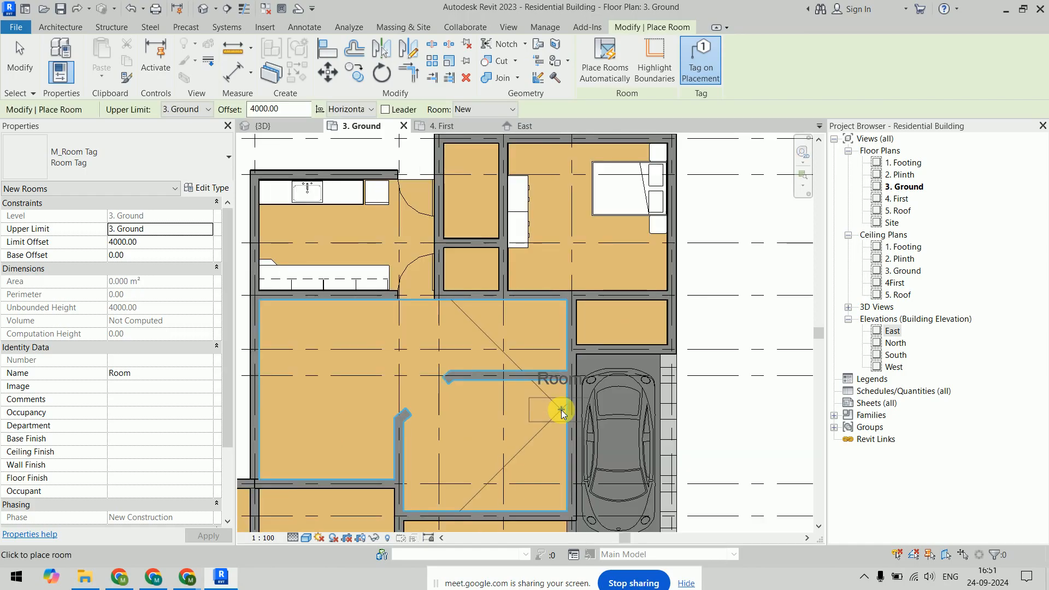
Place tagged rooms automatically in all enclosed spaces of the ground floor plan and finish the Room command.
click(598, 83)
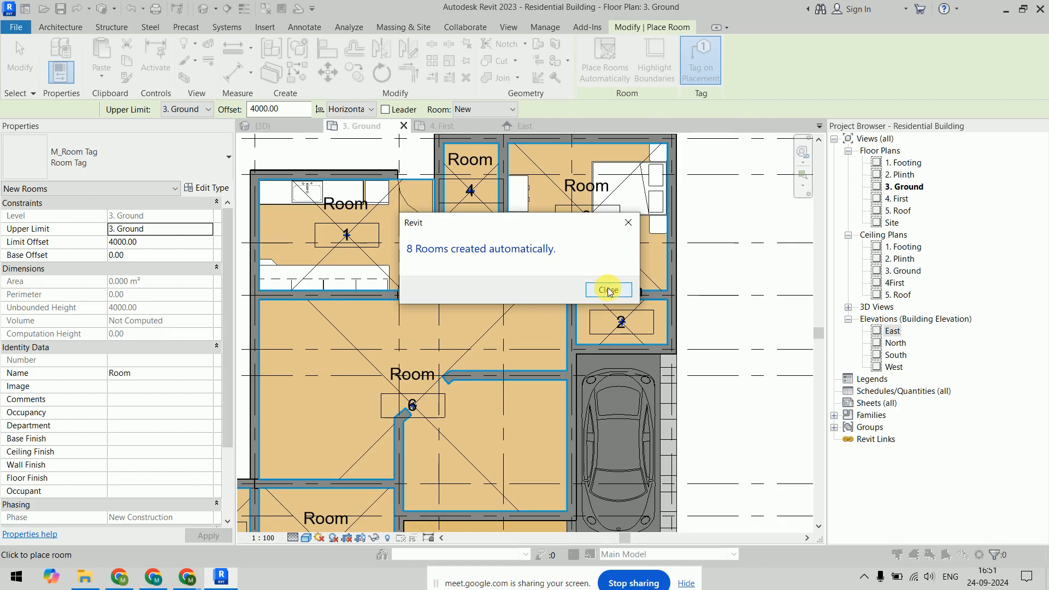
click(605, 290)
key(Escape)
scroll(703, 272, down, 2)
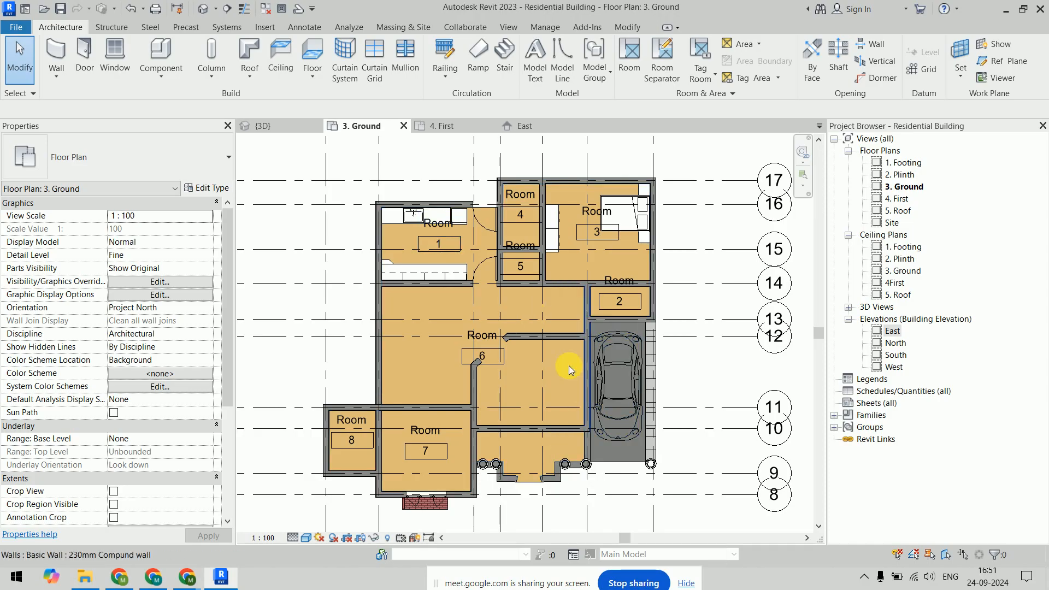
Move the room 6 tag away from the angled wall end into the clear area of the large room.
scroll(525, 400, up, 3)
scroll(519, 377, down, 4)
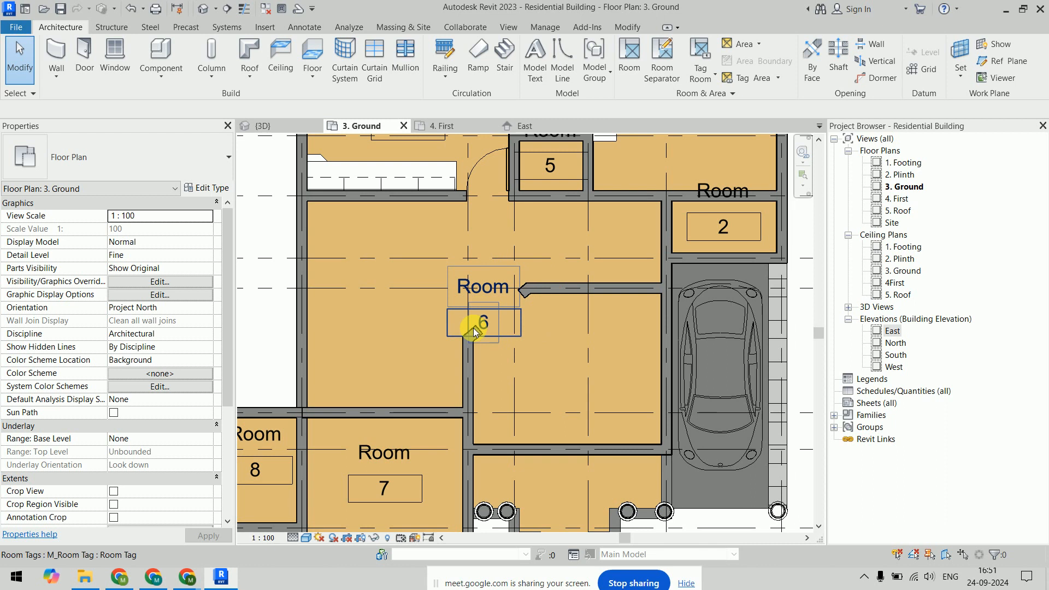
click(505, 339)
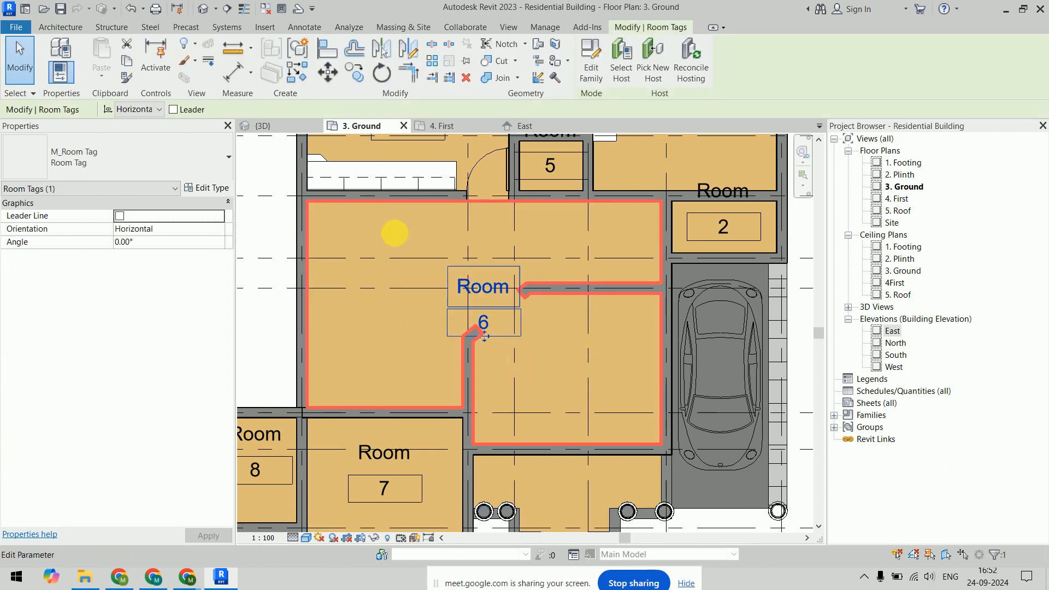
drag(489, 352, 399, 299)
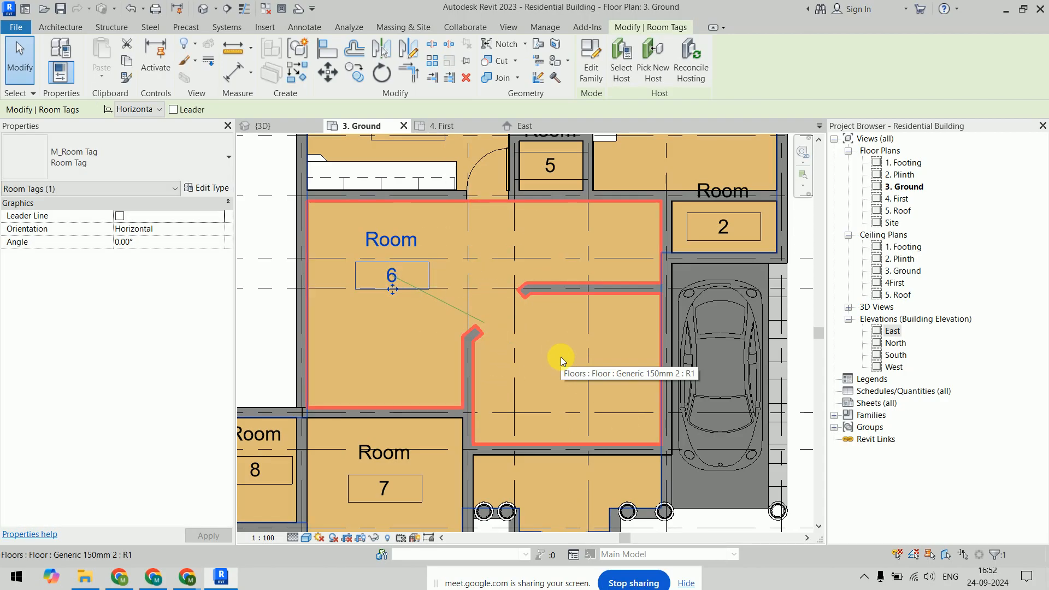
click(560, 356)
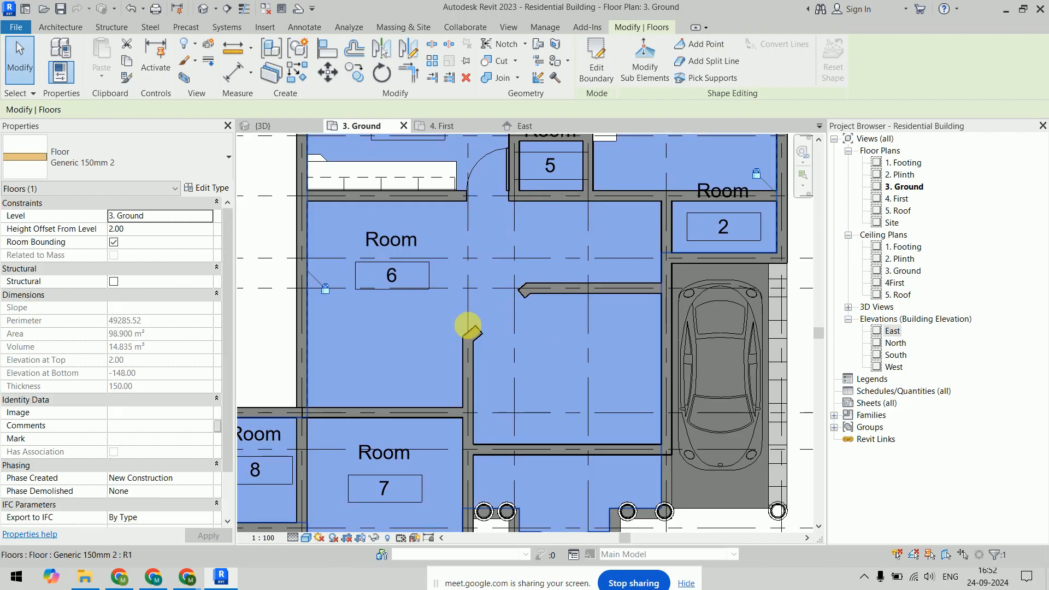
key(Escape)
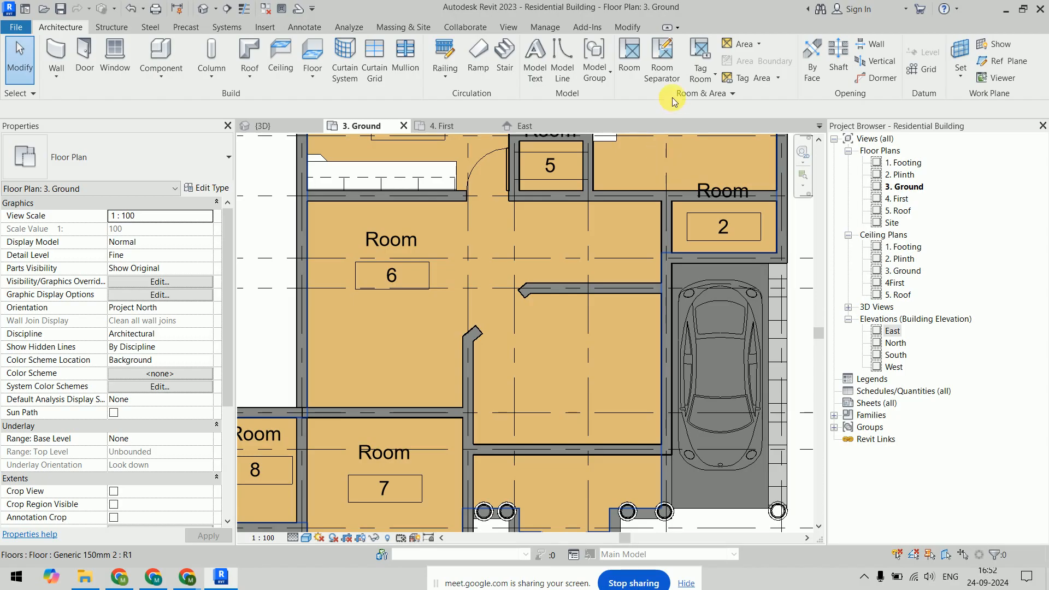
Draw a room separation line between the two angled wall ends in room 6 to divide the open space.
click(661, 60)
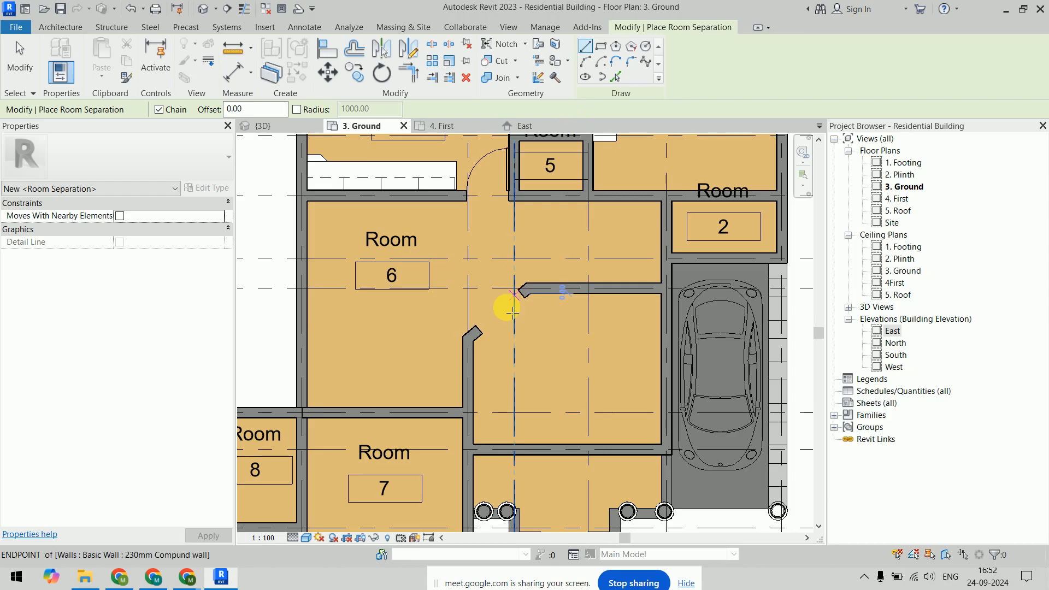
scroll(503, 304, up, 4)
click(540, 255)
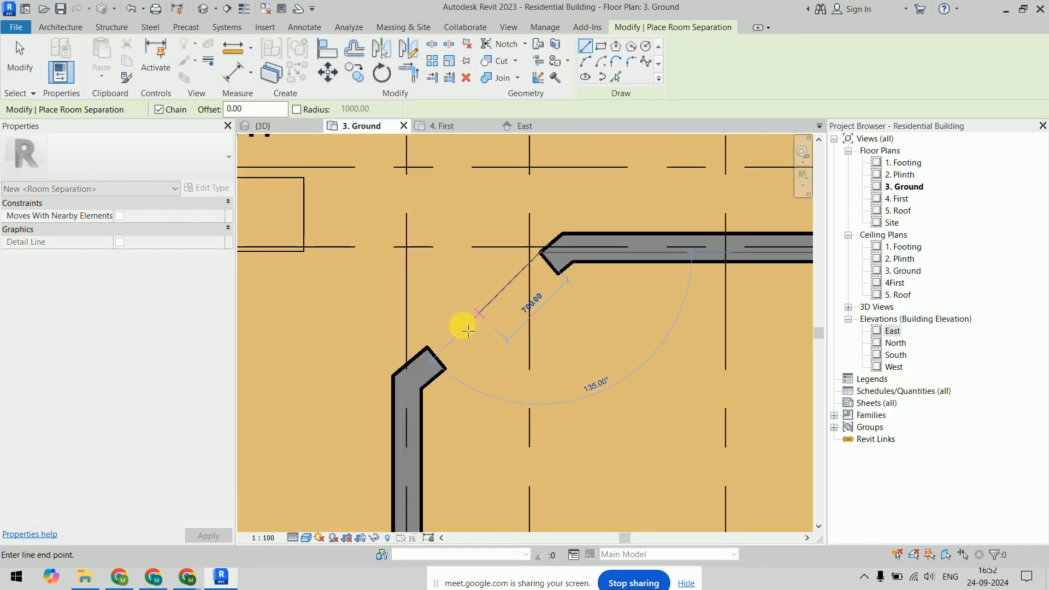
key(Escape)
click(556, 264)
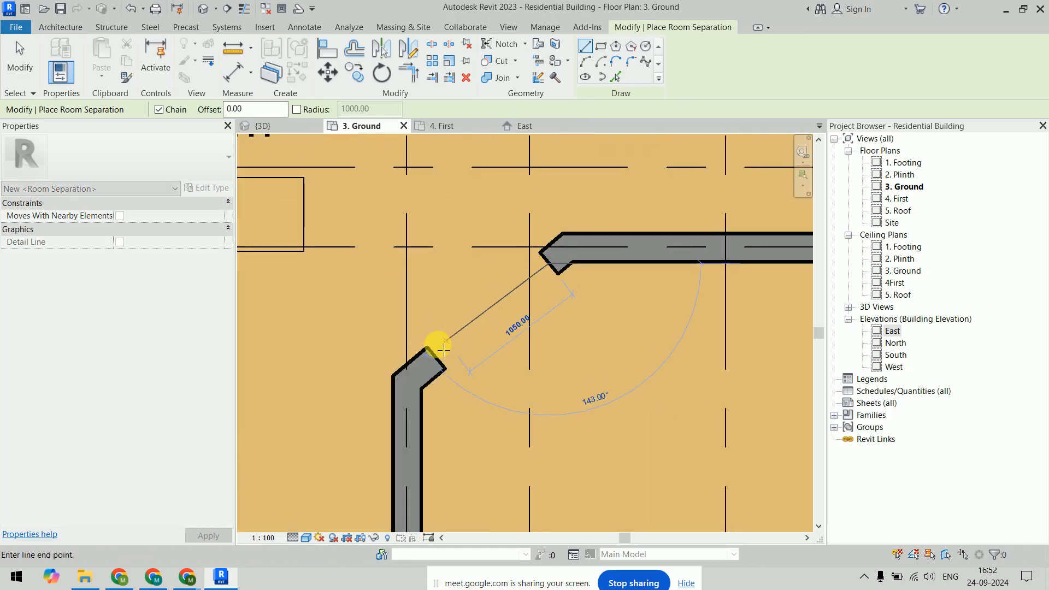
key(Escape)
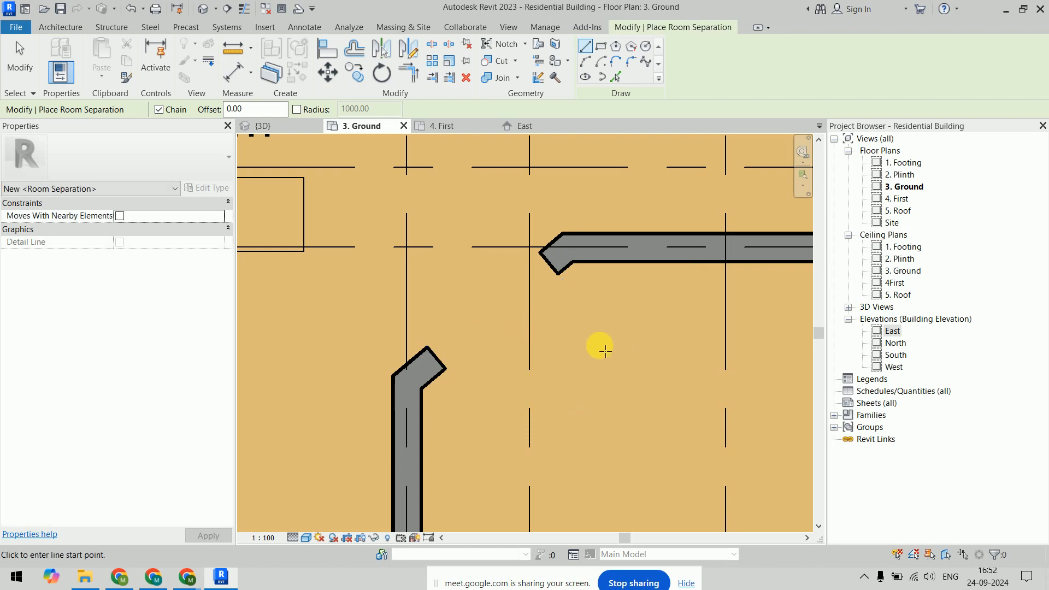
scroll(564, 330, down, 5)
key(Escape)
key(Escape)
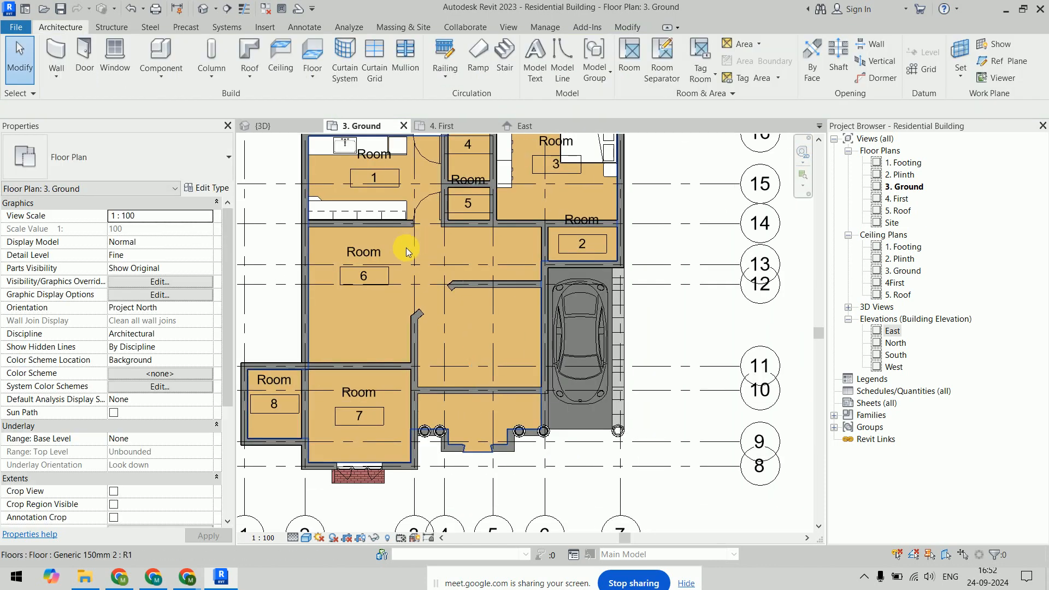
Place a tagged room in the newly separated space beside the car porch.
click(629, 60)
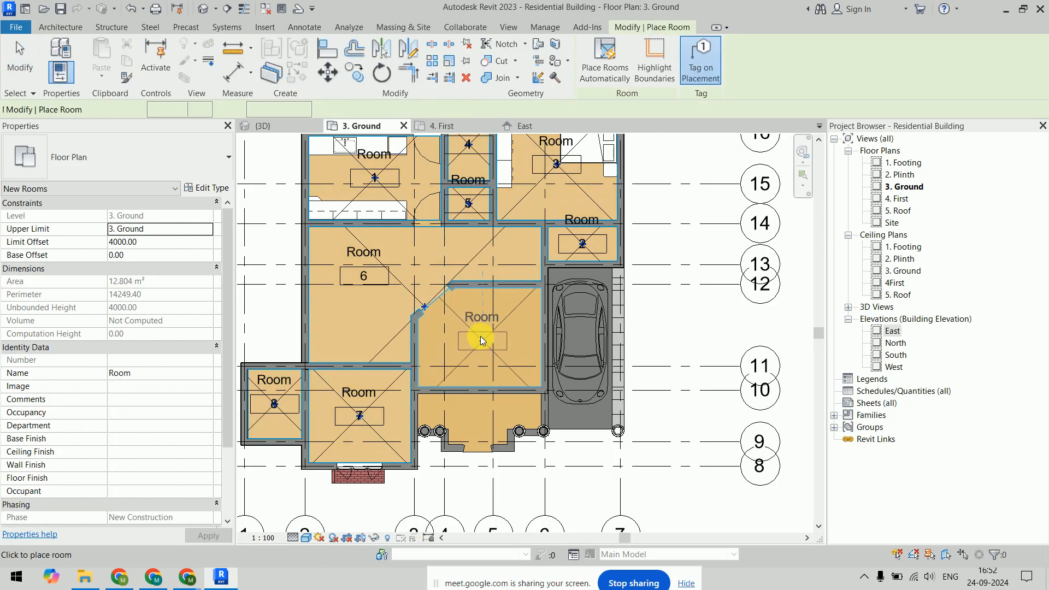
click(476, 350)
key(Escape)
key(Escape)
Try to move the room 2 tag outside the building without a leader, and return it to its room.
middle_drag(686, 297, 612, 314)
scroll(686, 321, up, 7)
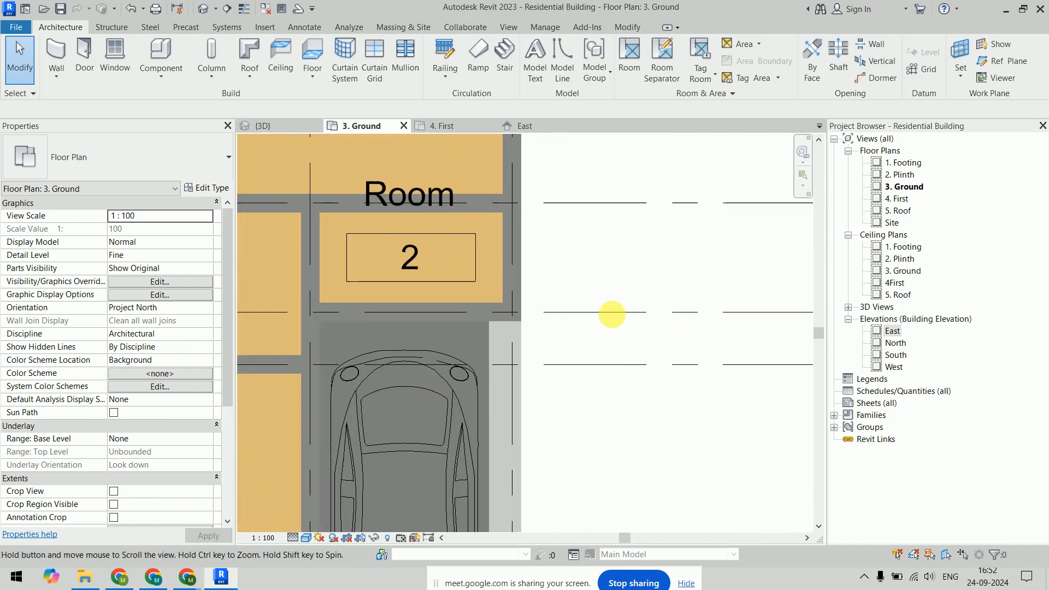
click(412, 286)
drag(366, 331, 595, 313)
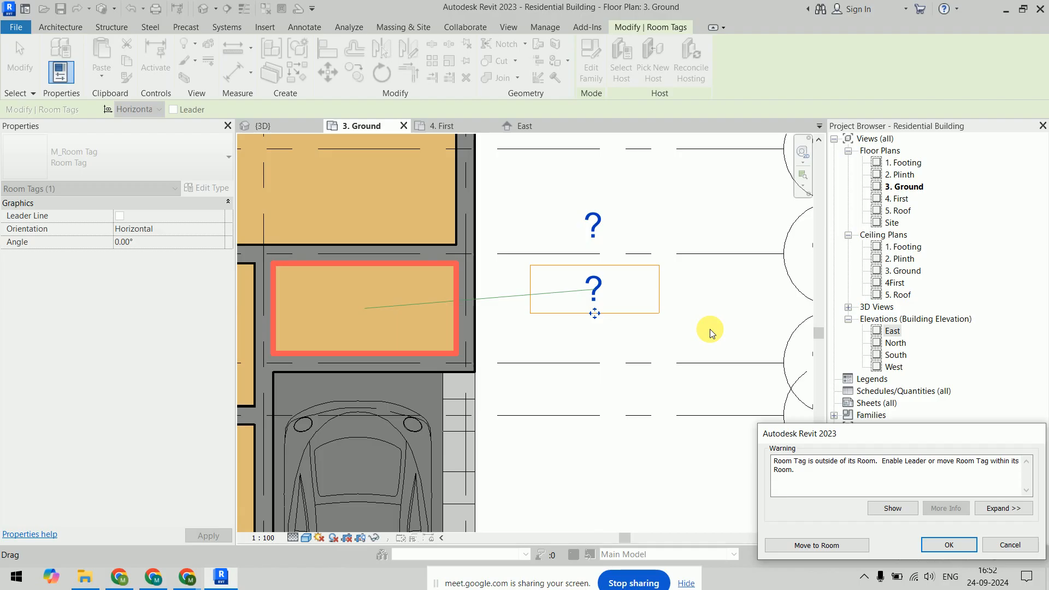
click(823, 545)
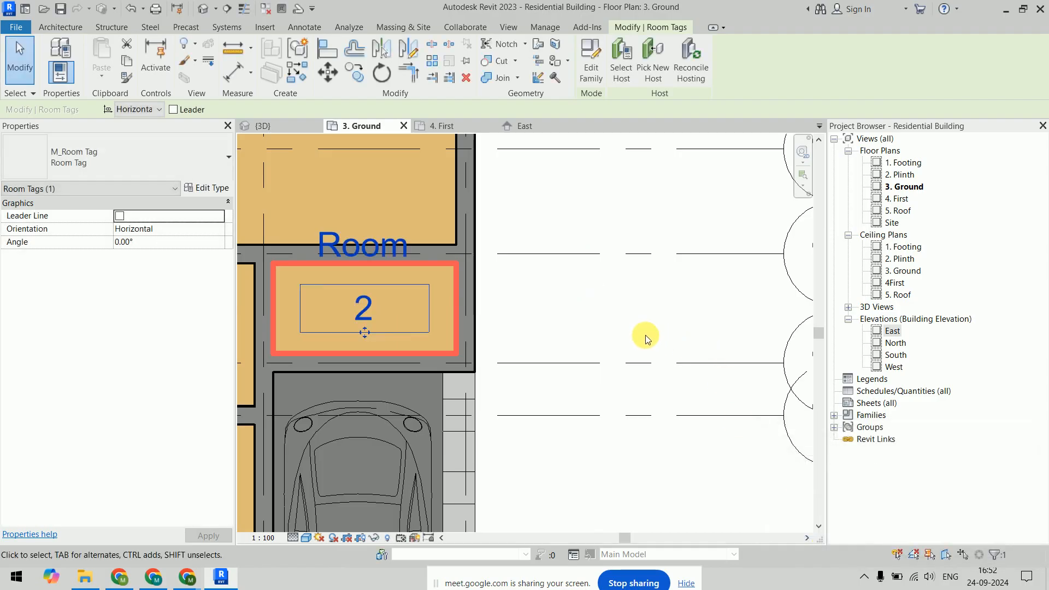
click(646, 336)
scroll(646, 339, down, 6)
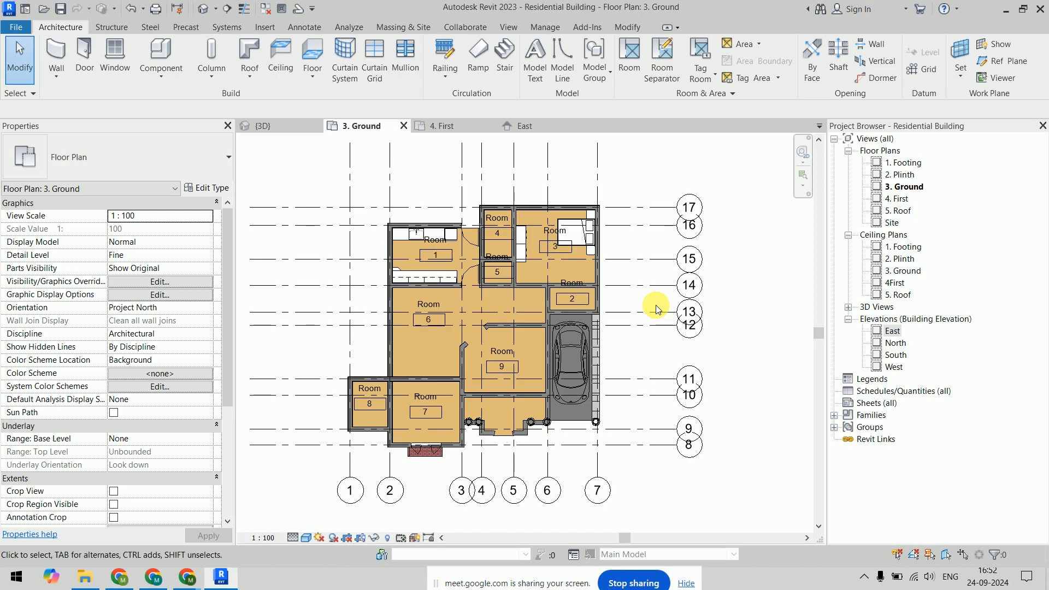
Turn on the leader line for the room 2 tag and move the tag outside the outer wall near grid 14.
scroll(655, 309, up, 3)
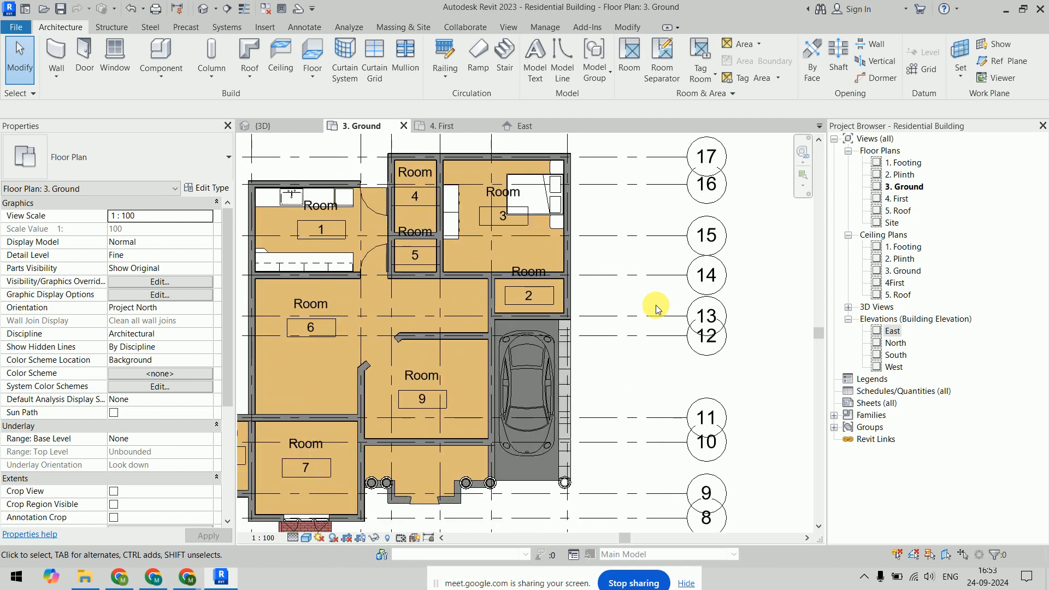
middle_drag(655, 308, 581, 257)
click(465, 249)
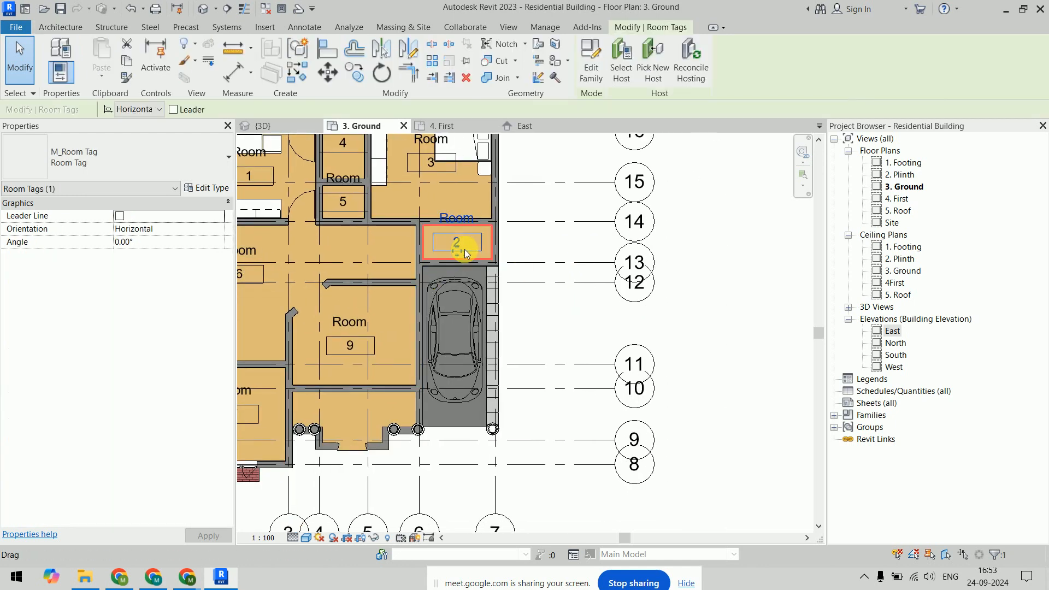
click(122, 218)
drag(461, 251, 562, 243)
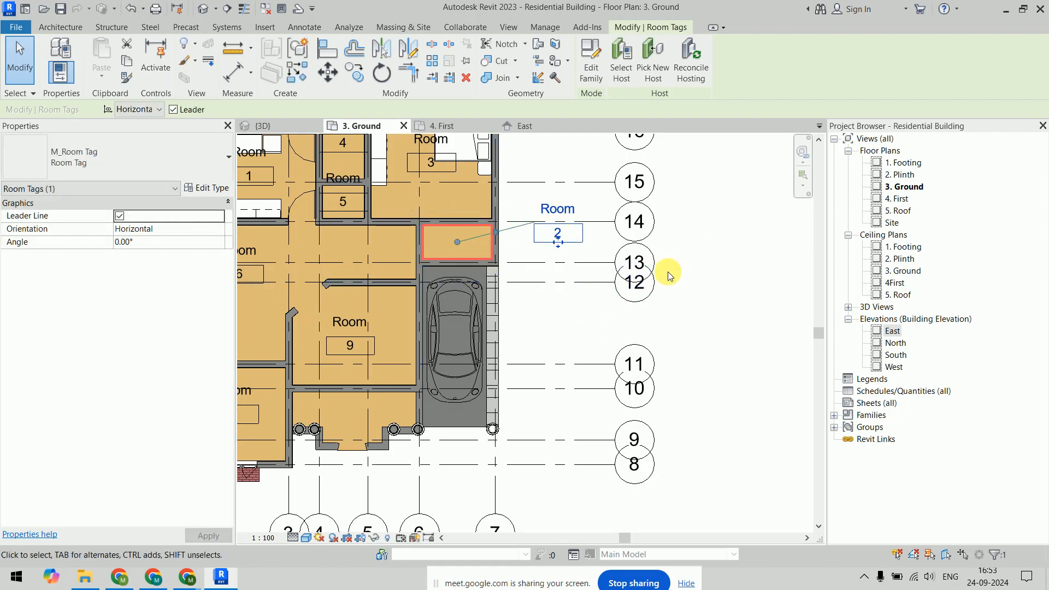
scroll(512, 209, up, 2)
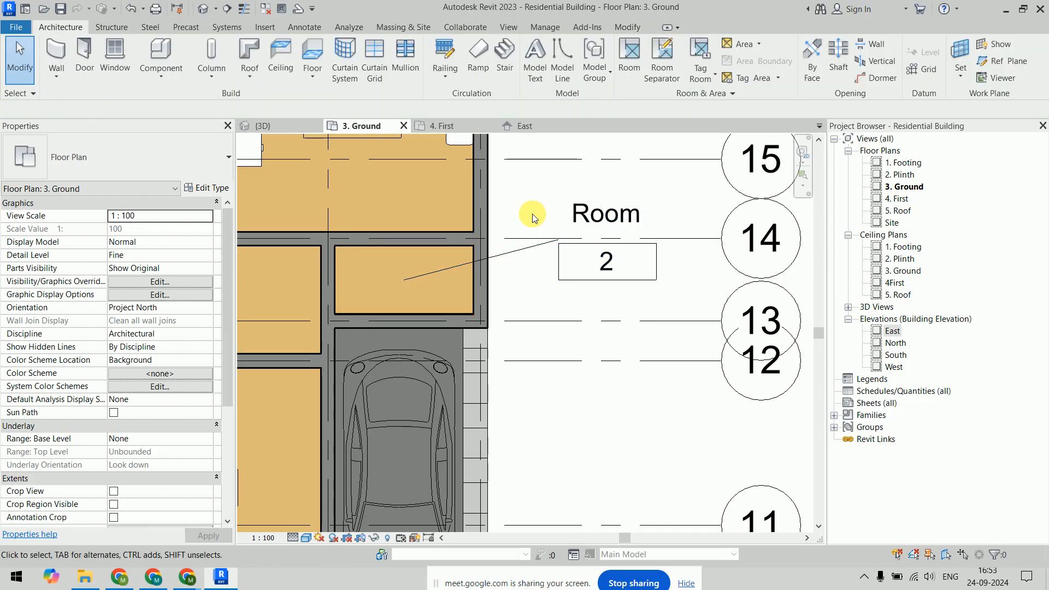
click(510, 256)
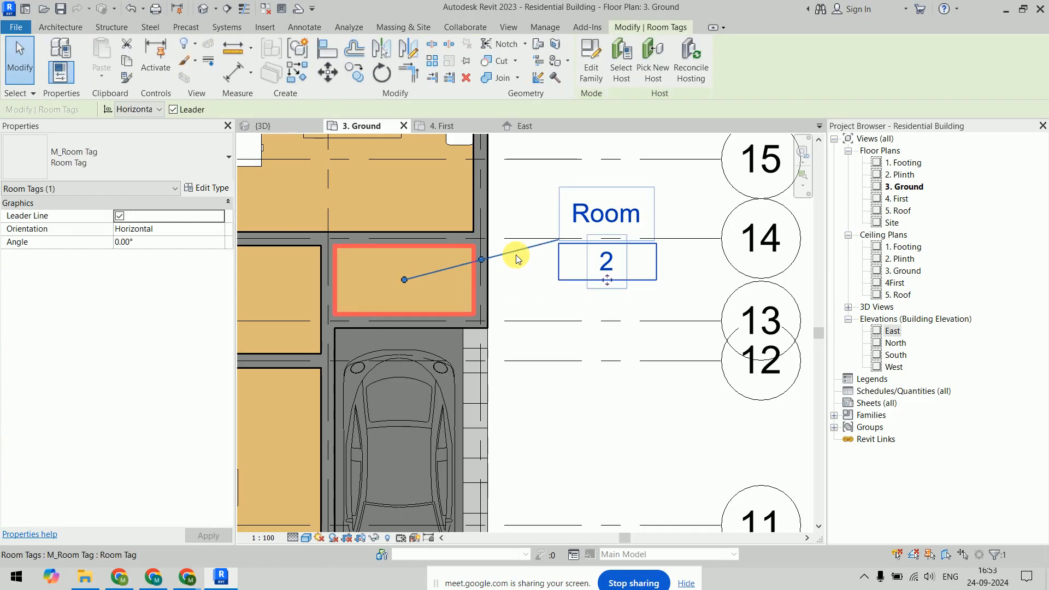
Set the leader arrowhead of the Room Tag type to Arrow Filled 15 Degree for the room 2 tag.
click(211, 188)
drag(929, 33, 413, 47)
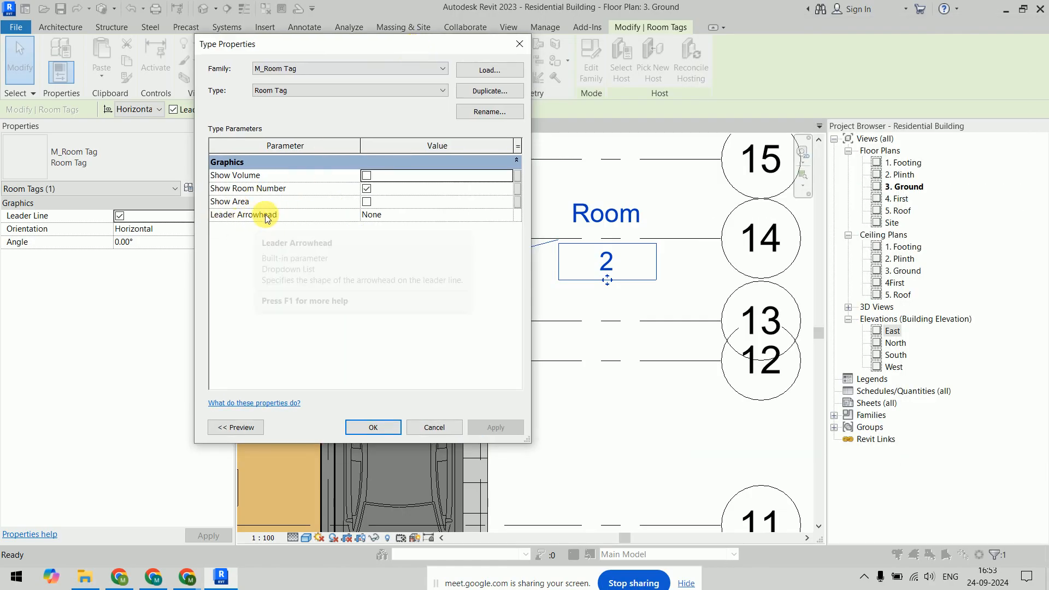
click(494, 215)
click(506, 215)
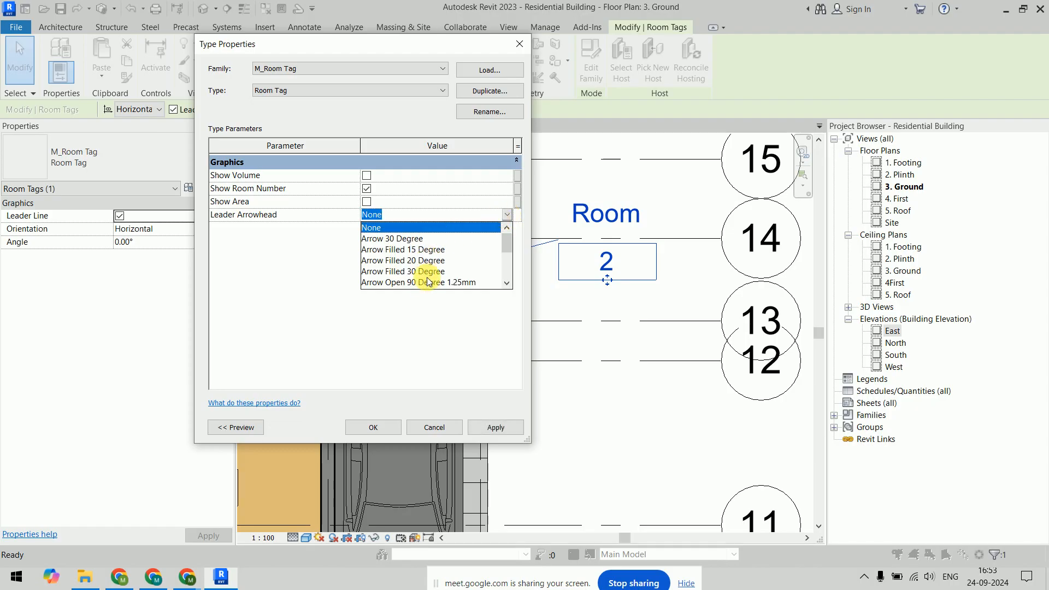
scroll(437, 248, down, 5)
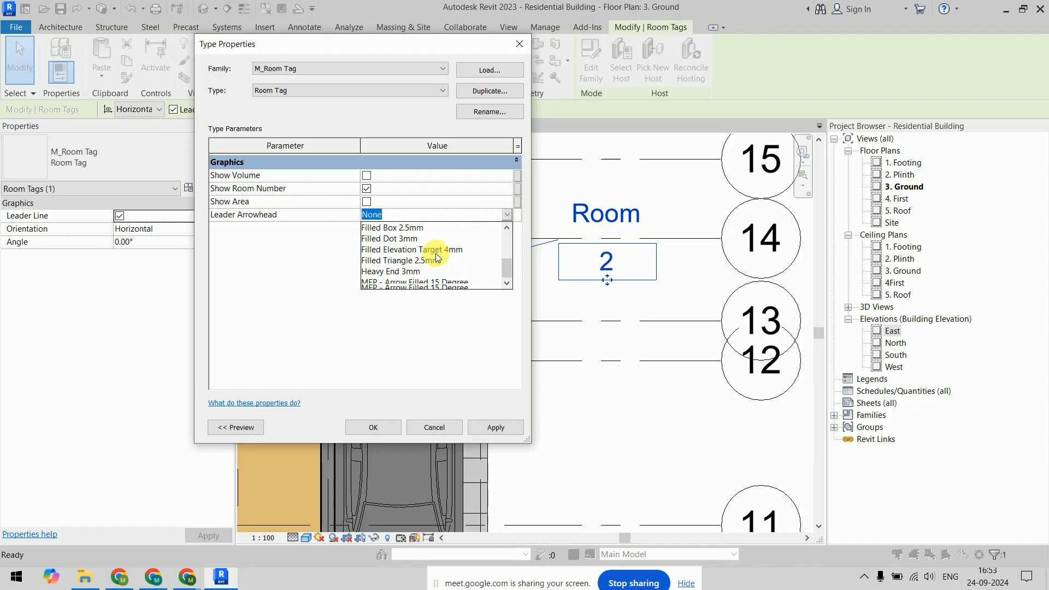
scroll(437, 257, up, 5)
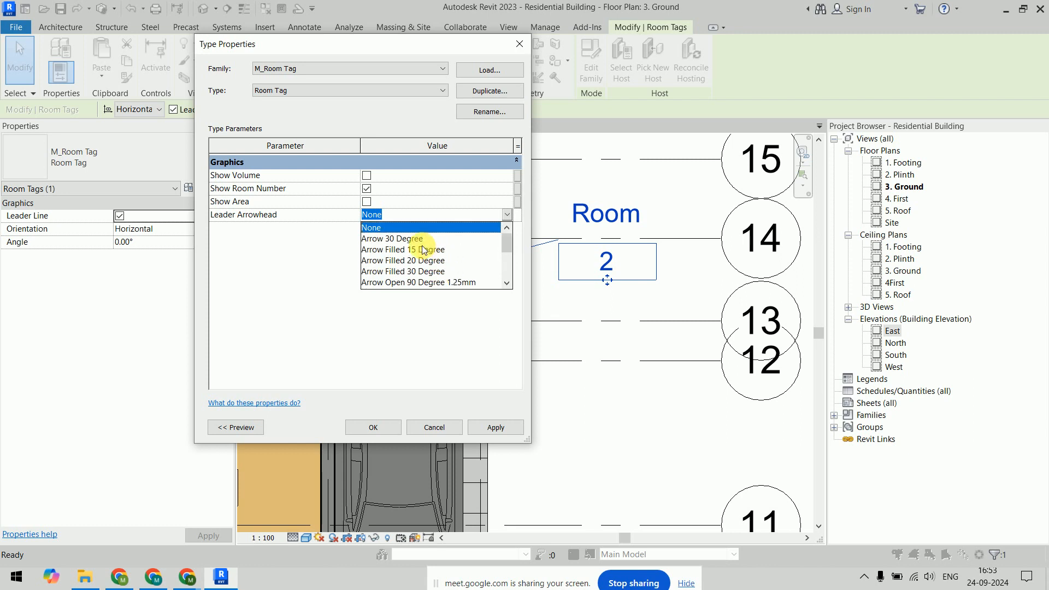
click(424, 250)
click(373, 427)
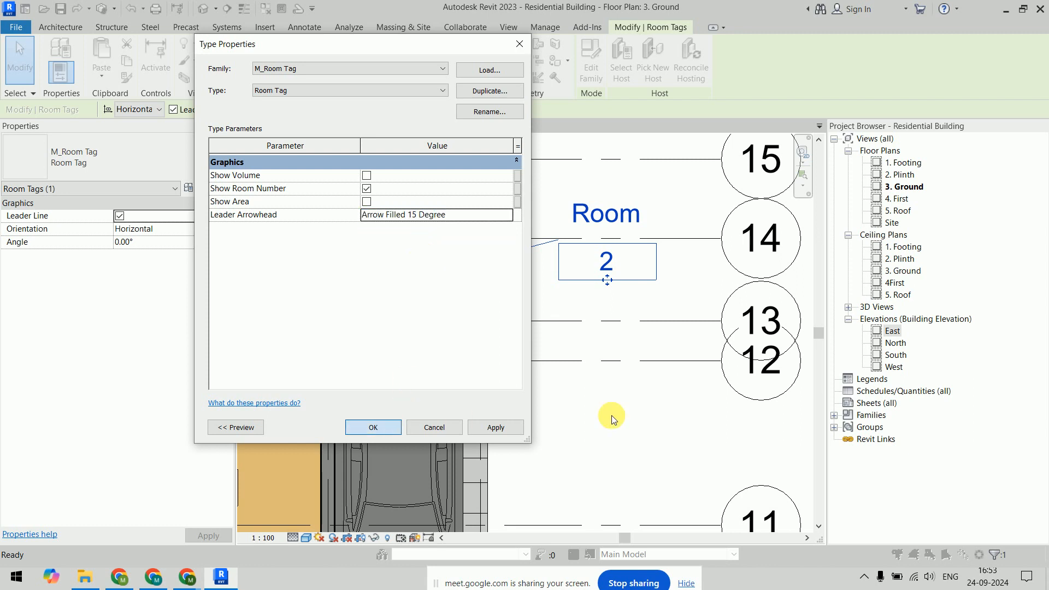
click(629, 448)
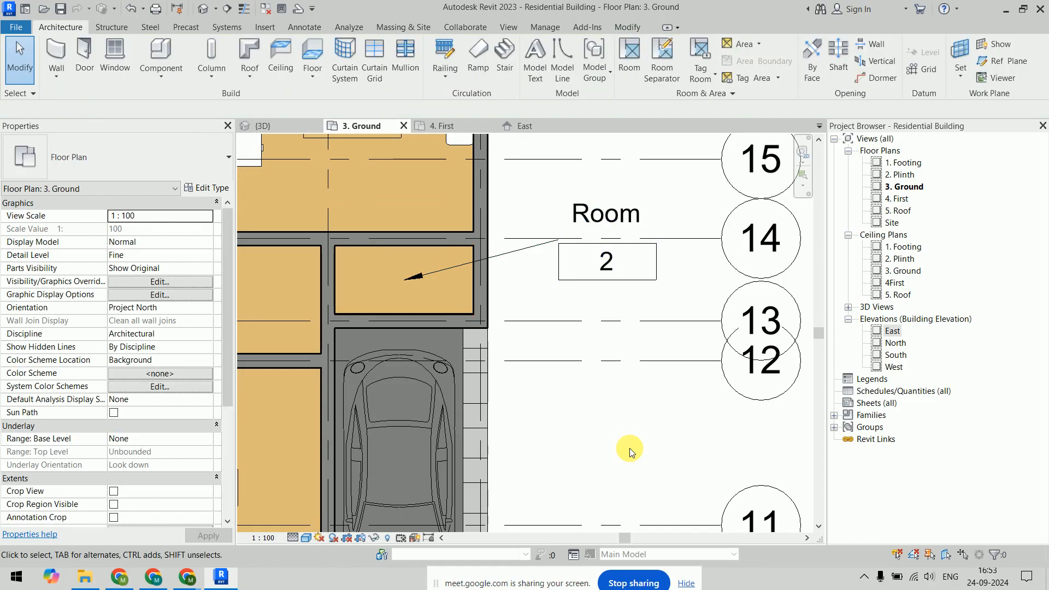
Turn off Show Room Number in the Room Tag type so the plan's tags omit the room numbers.
scroll(629, 448, down, 5)
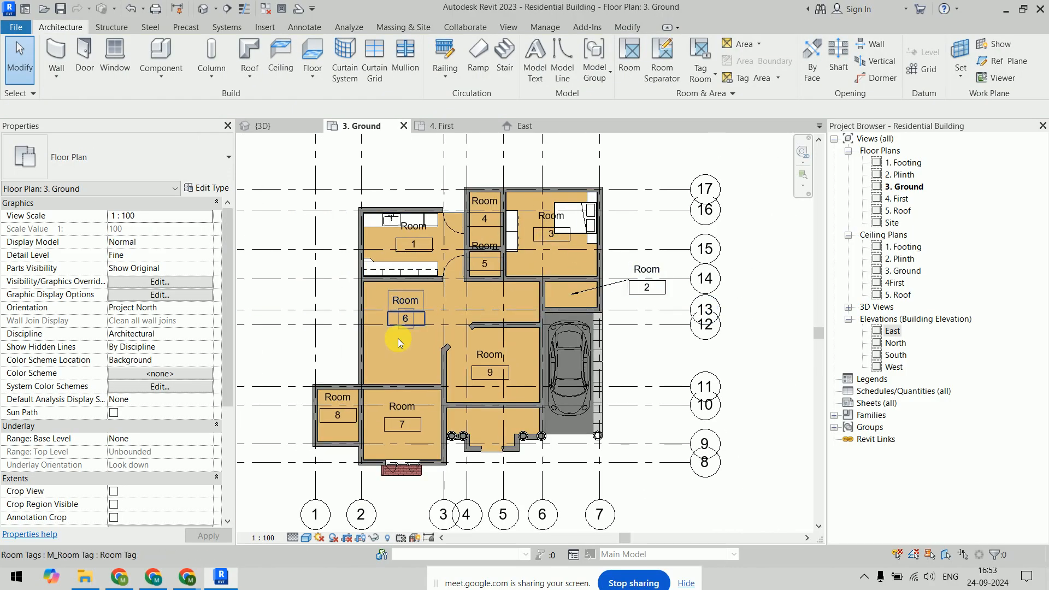
click(652, 276)
click(212, 188)
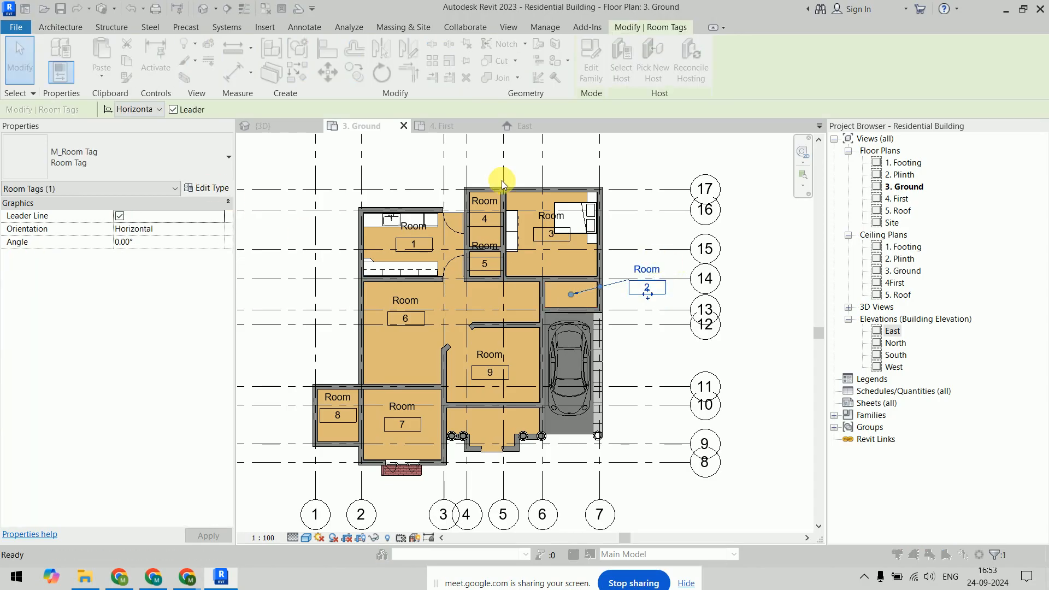
click(366, 190)
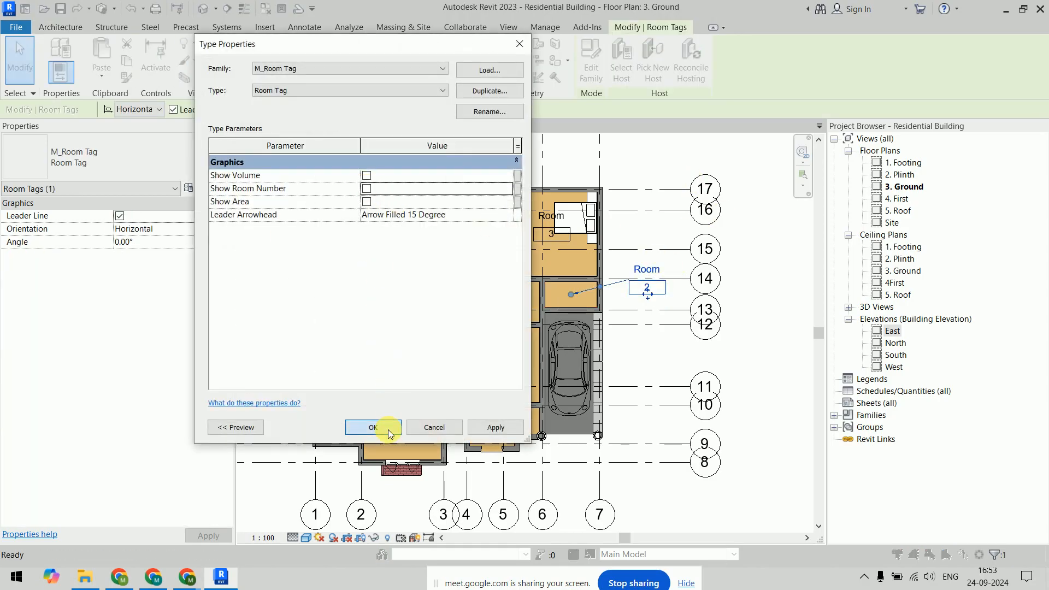
click(385, 429)
click(725, 351)
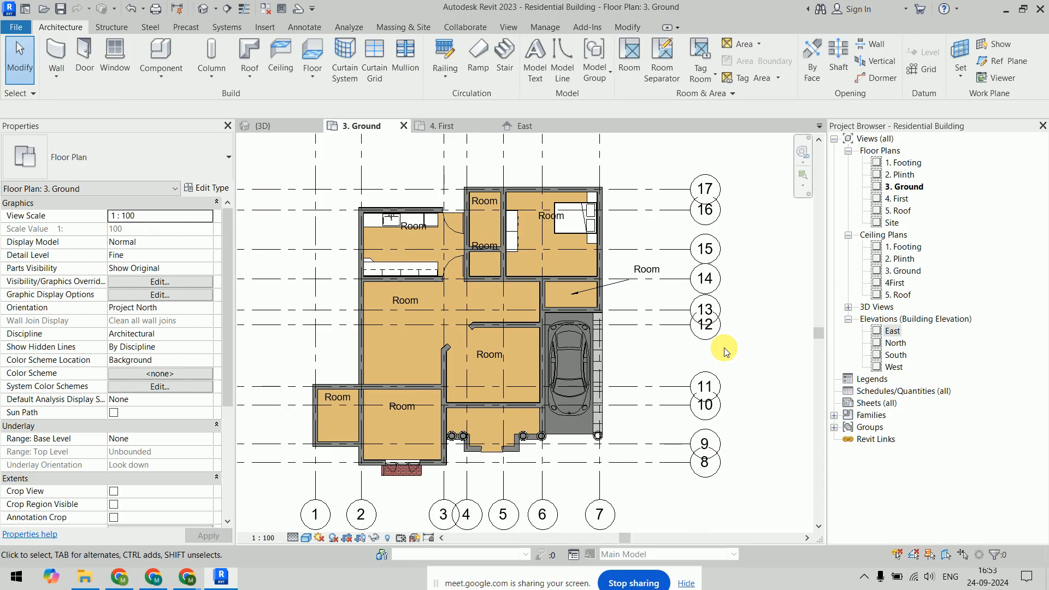
Turn on Show Area in the Room Tag type using the leadered tag outside the building.
click(647, 269)
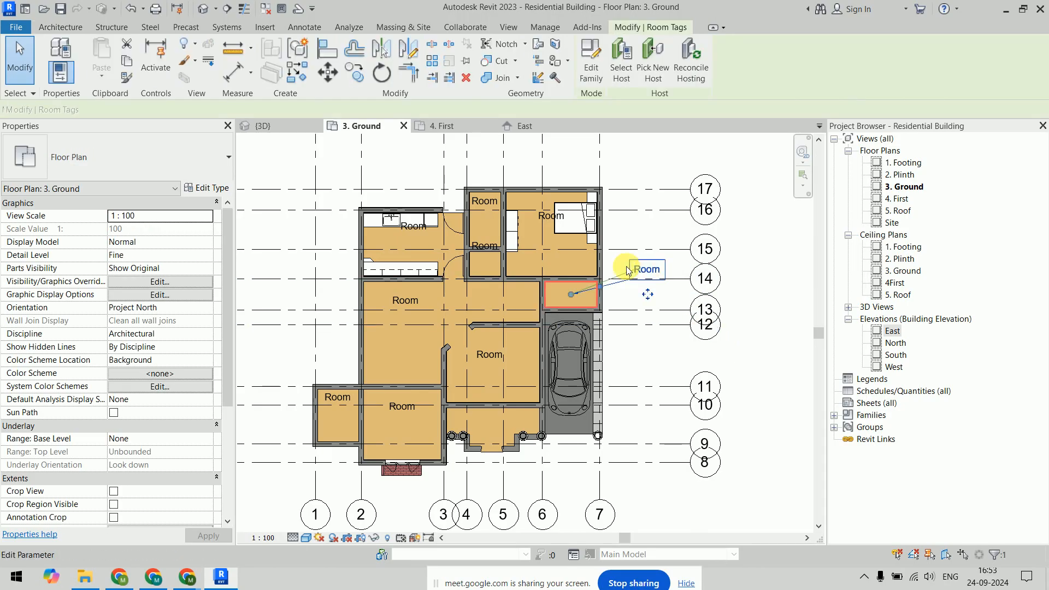
click(204, 188)
click(366, 202)
click(373, 427)
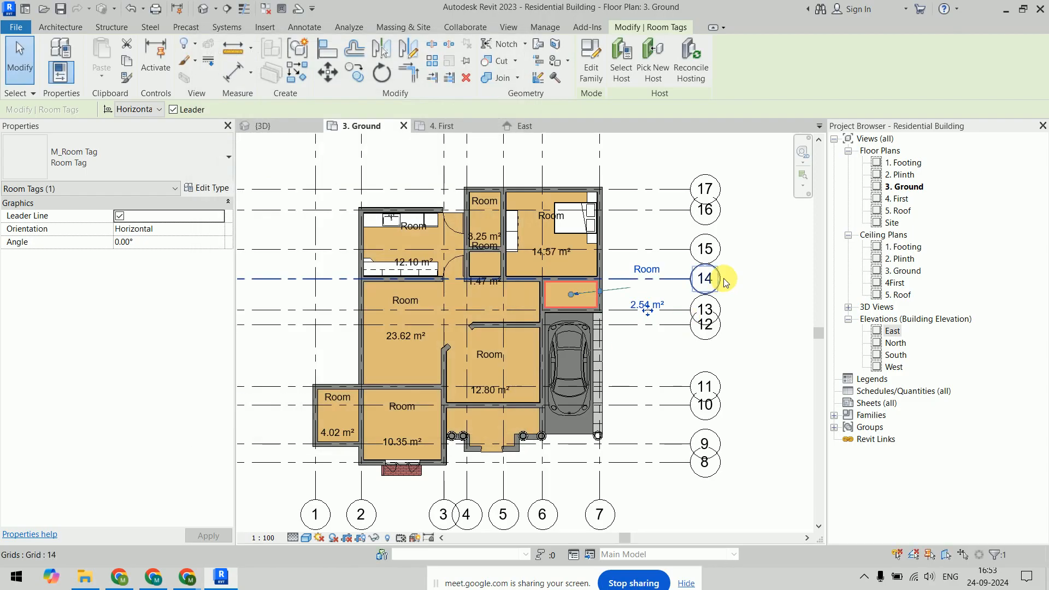
click(746, 261)
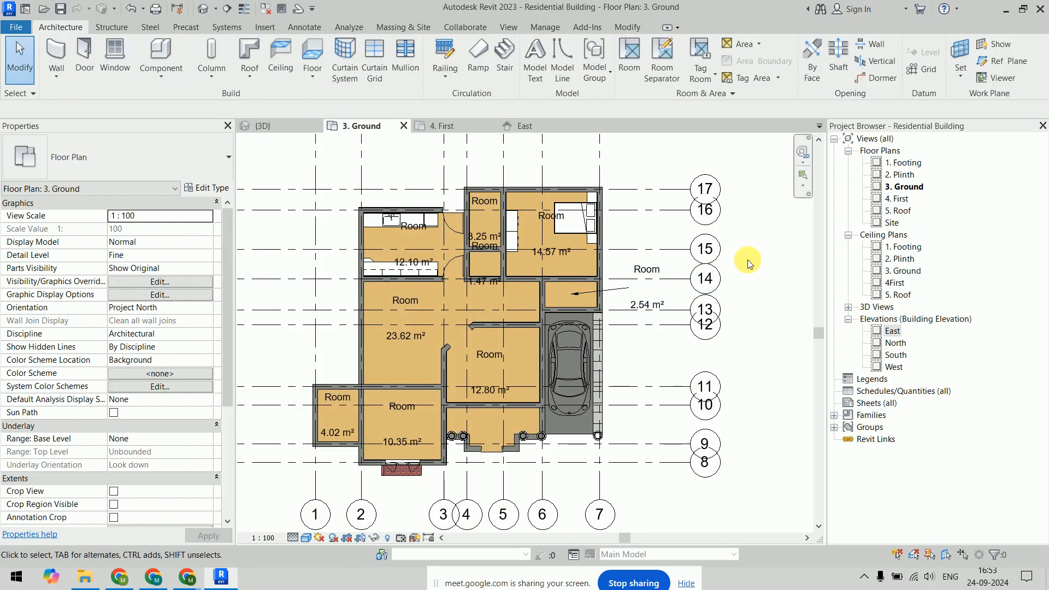
Open the M_Room Tag family for editing and move the 101 number label above the Room name label.
scroll(683, 274, up, 3)
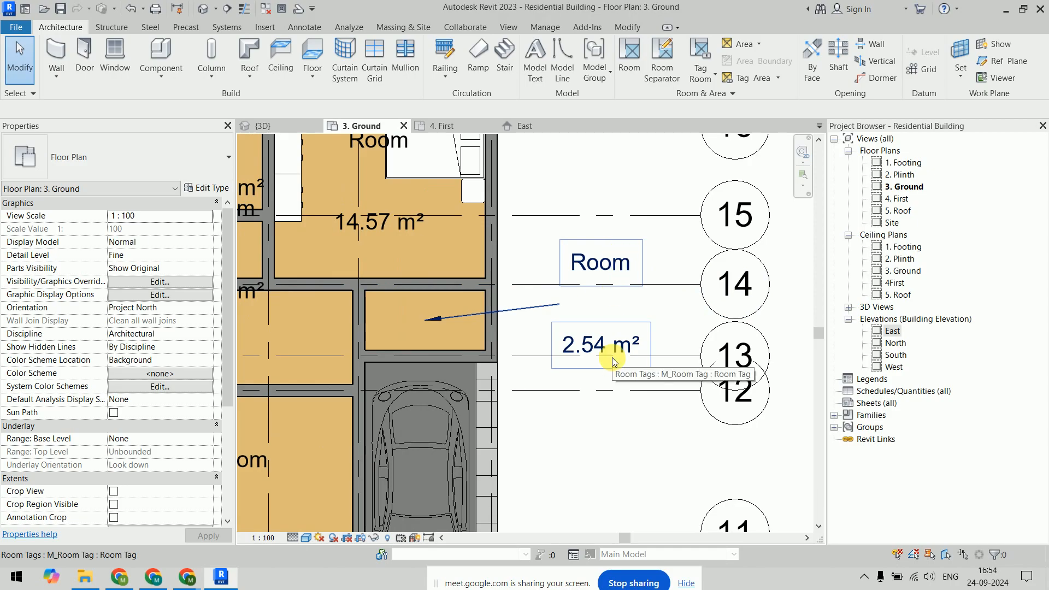
click(624, 250)
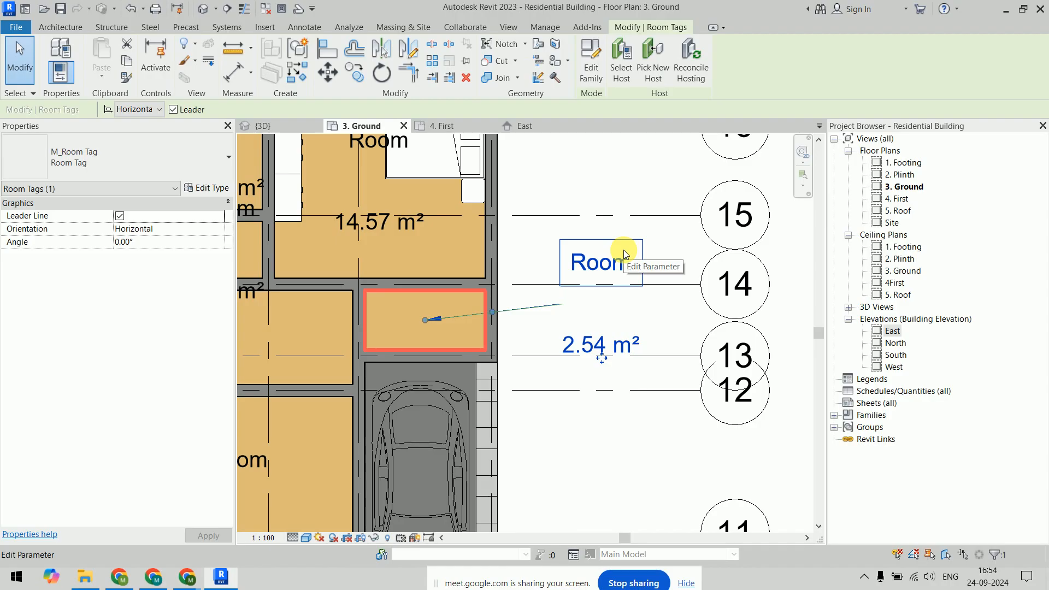
click(591, 60)
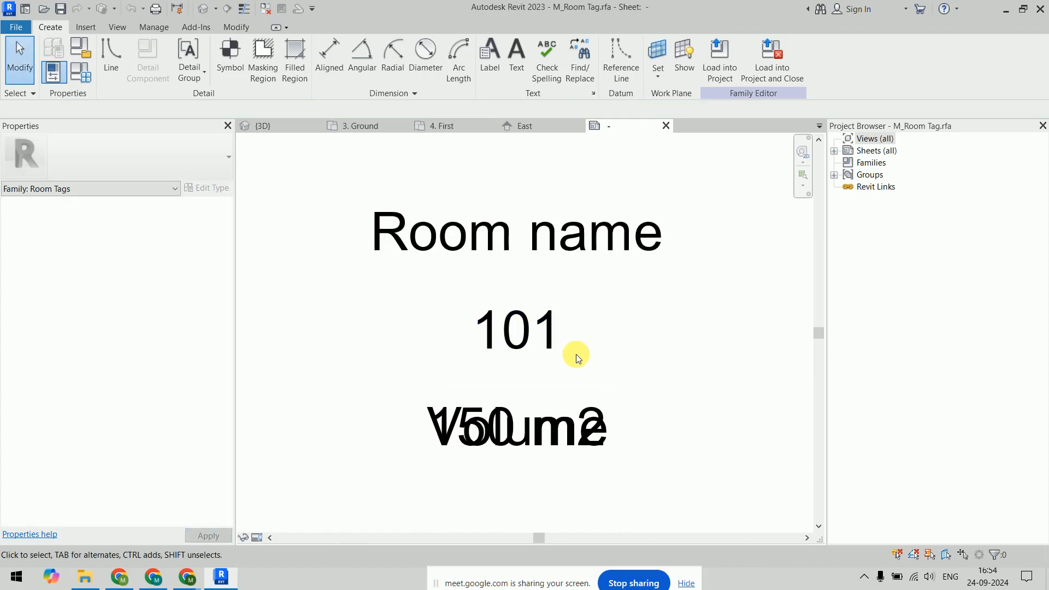
click(555, 331)
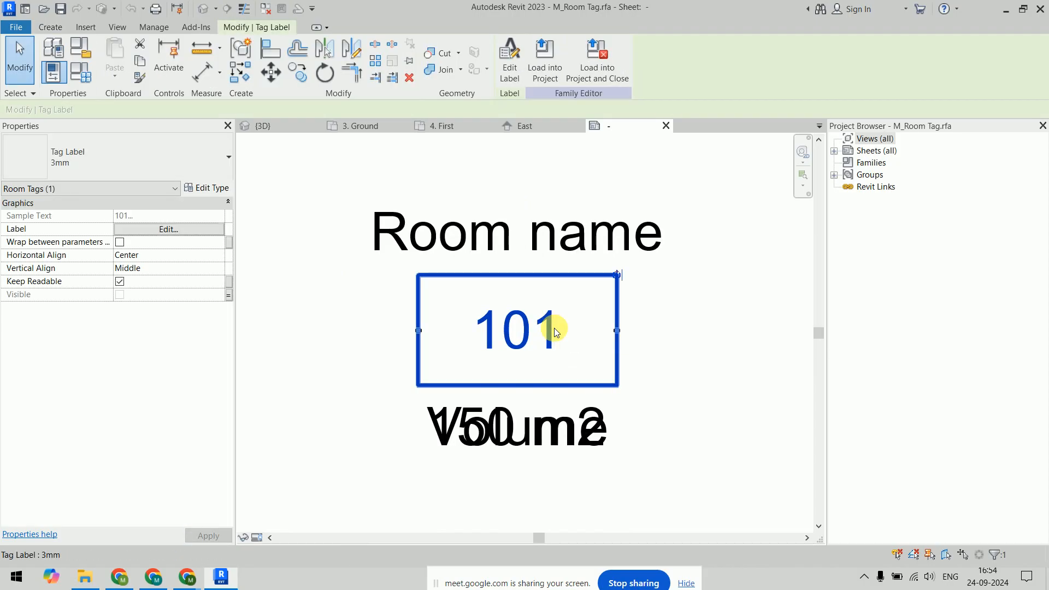
drag(534, 338, 534, 174)
Move the overlapping 150 m2 and Volume labels up beneath Room name, spacing Volume below the area label.
click(537, 427)
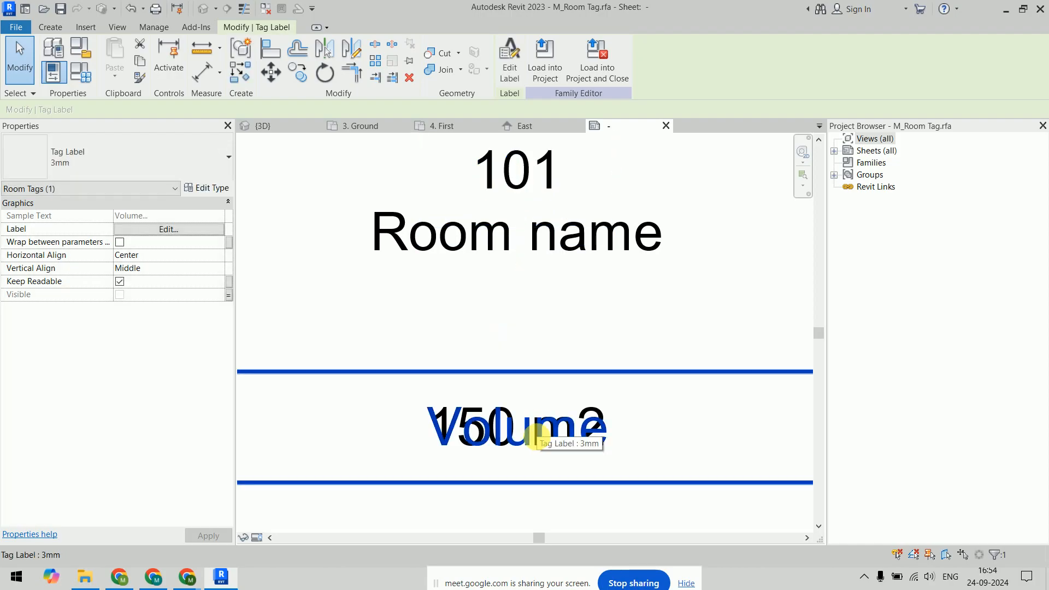
drag(537, 438, 533, 336)
click(533, 429)
drag(534, 427, 540, 325)
click(604, 473)
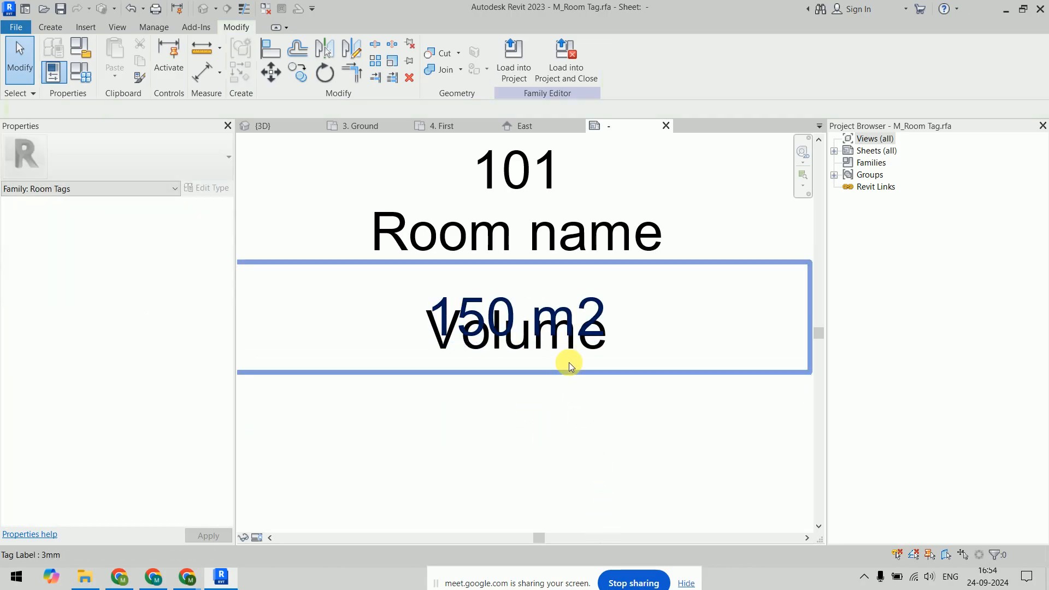
click(569, 362)
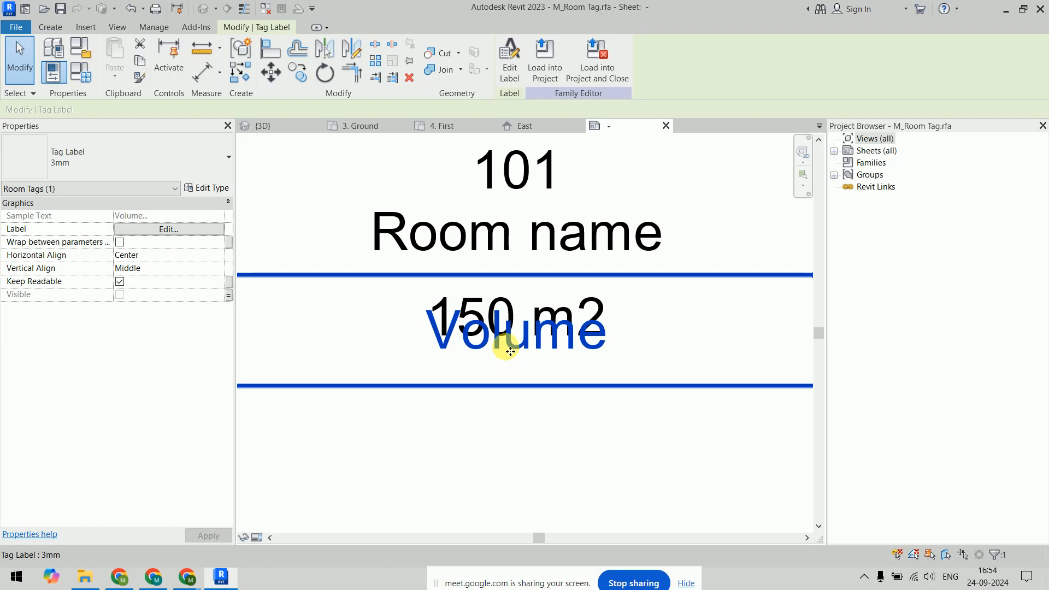
drag(508, 347, 513, 406)
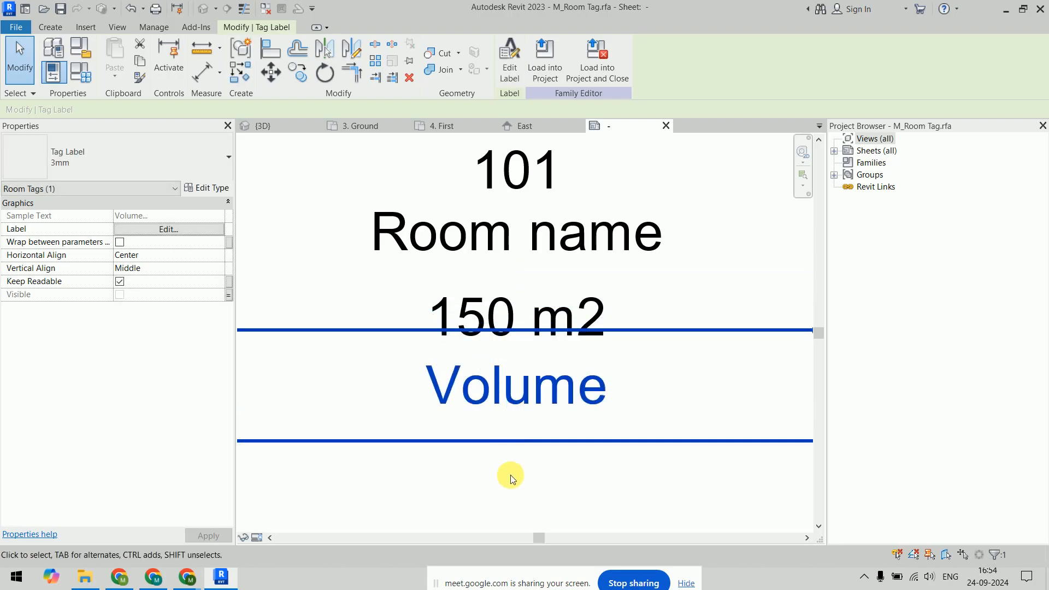
click(508, 475)
Load the edited M_Room Tag family into the project, closing it without saving the file and overwriting the existing version.
click(537, 171)
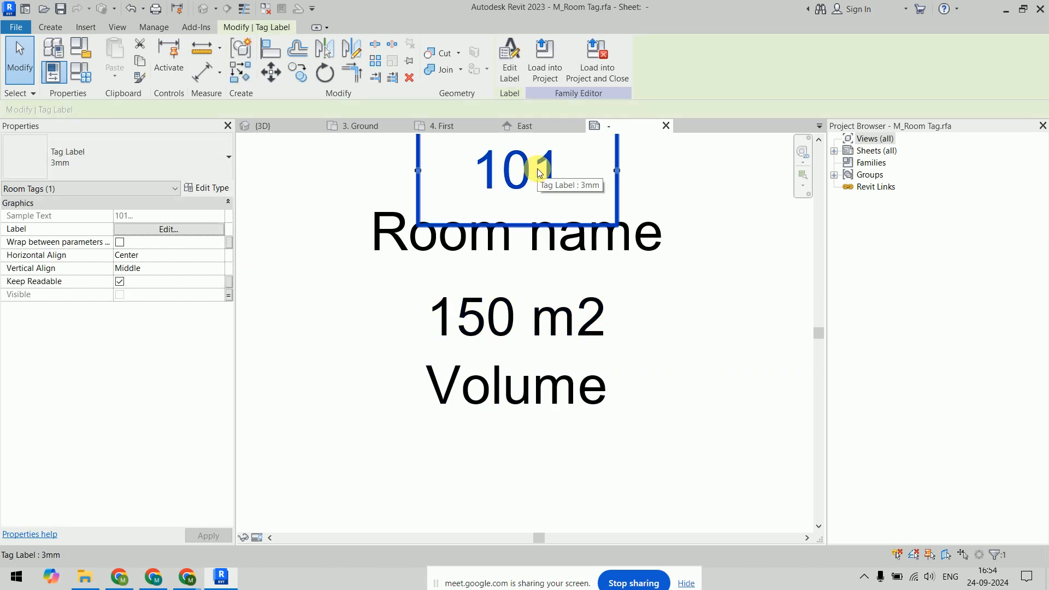
click(654, 339)
middle_drag(654, 340, 644, 416)
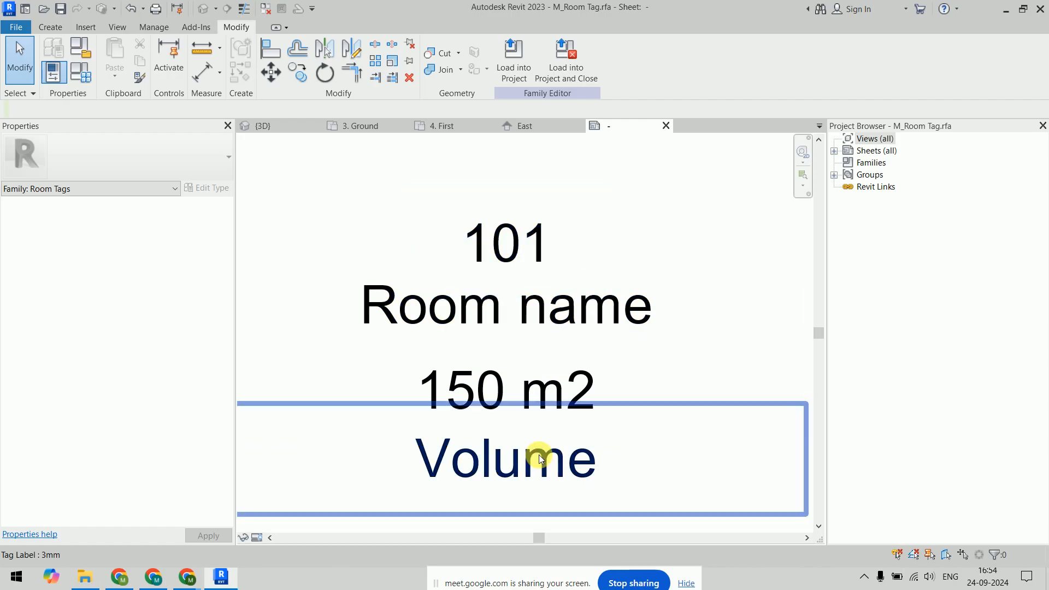
click(565, 61)
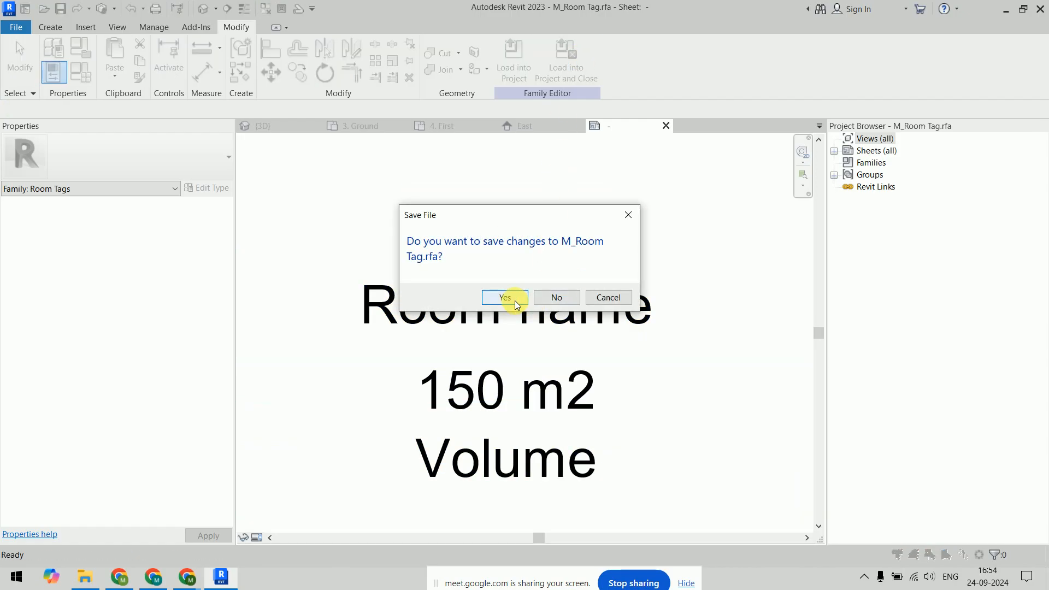
click(543, 297)
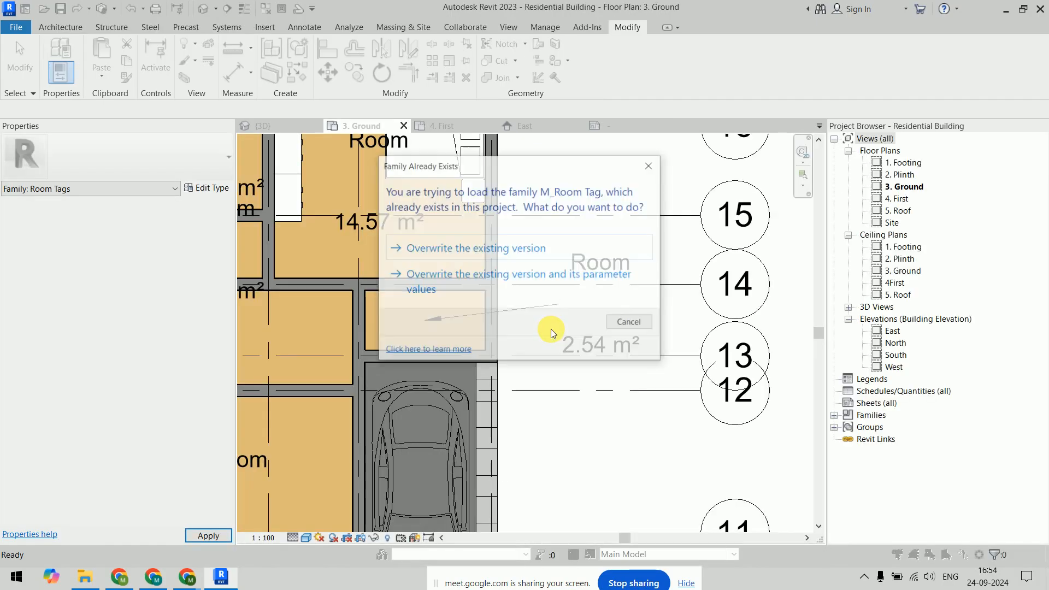
click(554, 298)
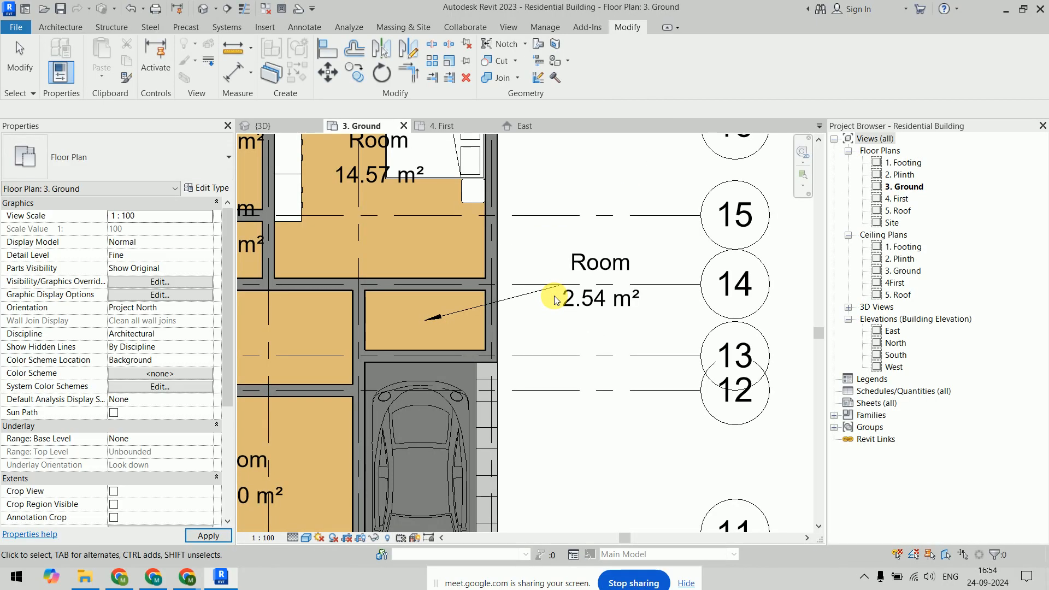
Turn on Show Volume and Show Room Number in the Room Tag type to try the rearranged labels.
click(617, 254)
click(187, 188)
click(367, 175)
click(367, 189)
click(377, 430)
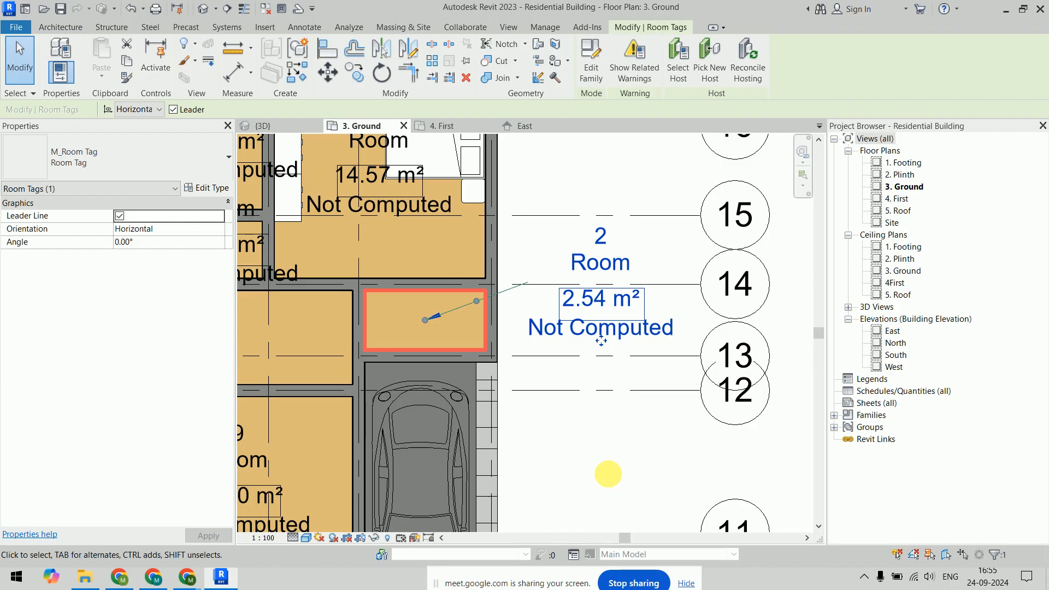
click(608, 473)
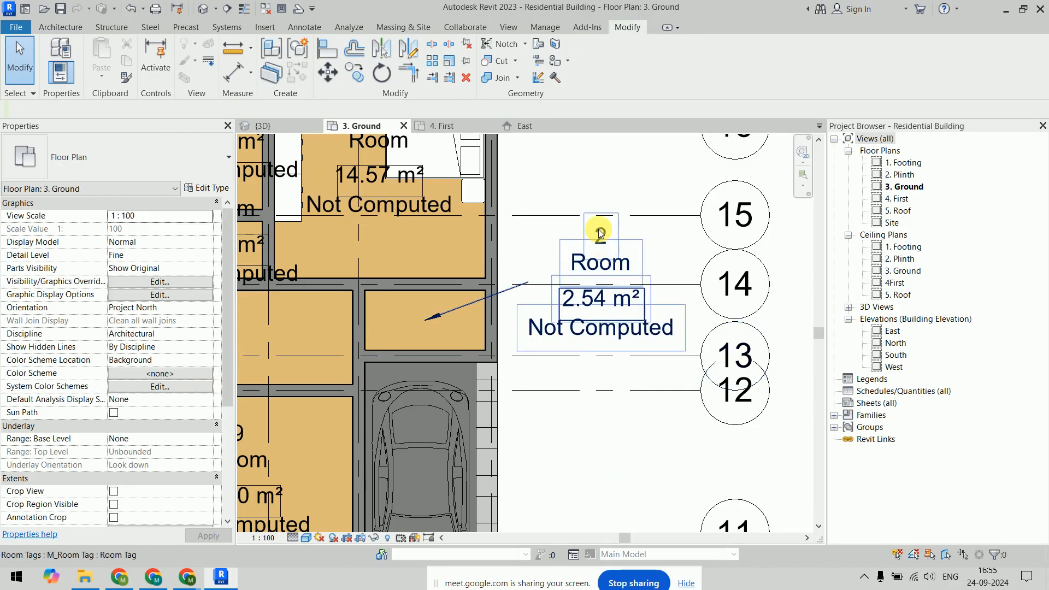
Turn Show Room Number and Show Volume back off in the Room Tag type, leaving only the area shown.
click(625, 332)
click(200, 187)
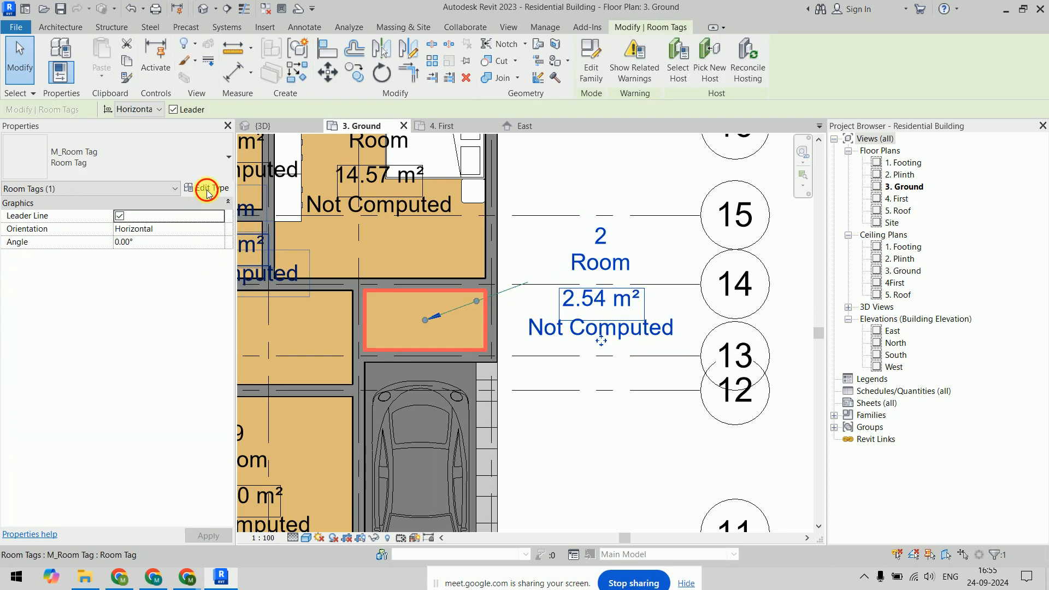
click(366, 188)
click(367, 176)
click(386, 427)
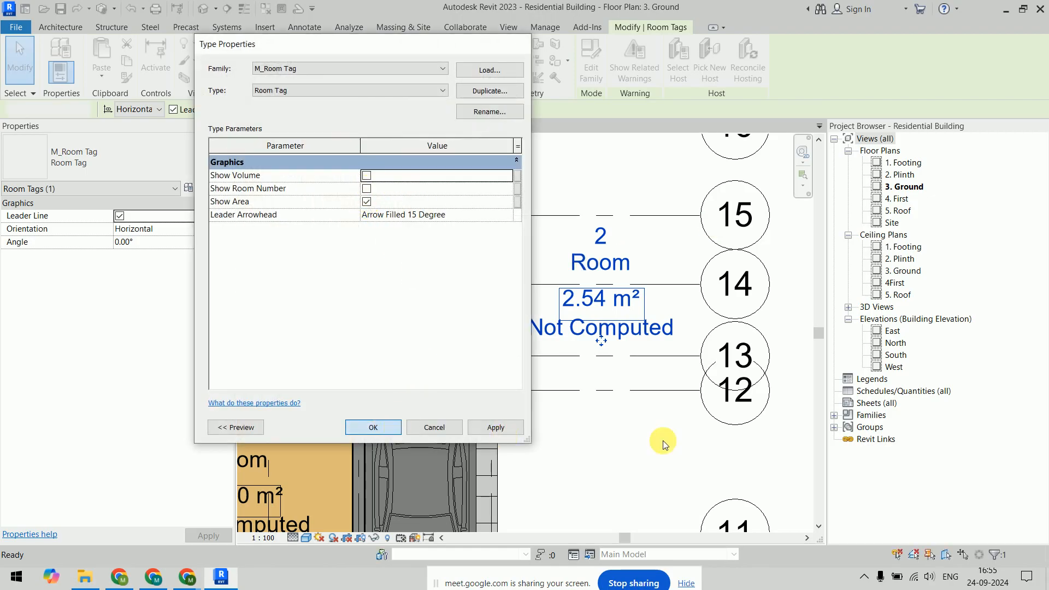
click(662, 438)
Move the tag in the room with the sink clear of the upper counter and rename the room as kITCHEN.
scroll(709, 402, down, 5)
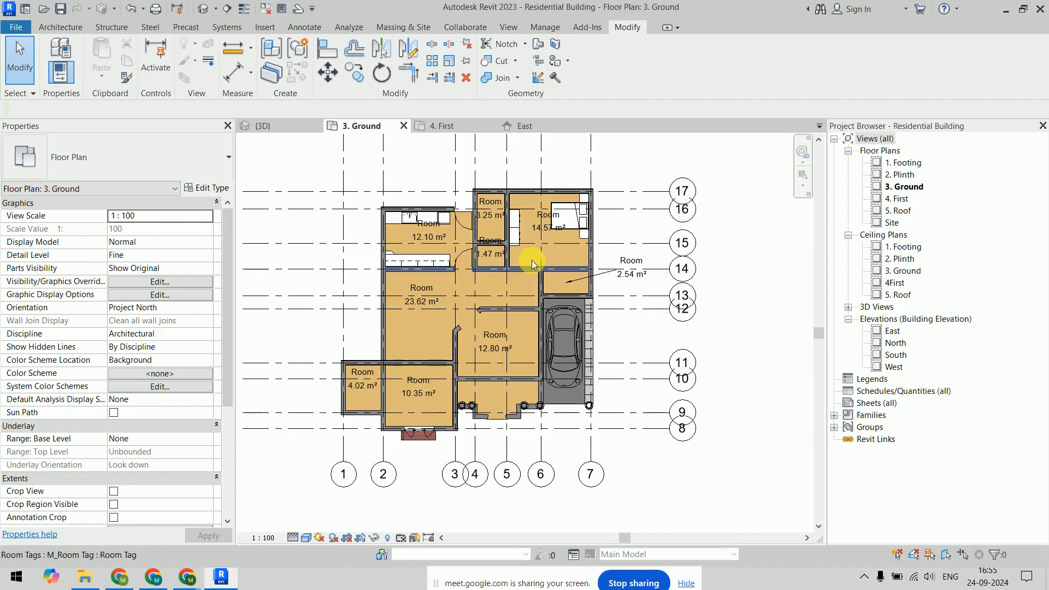
scroll(431, 227, up, 6)
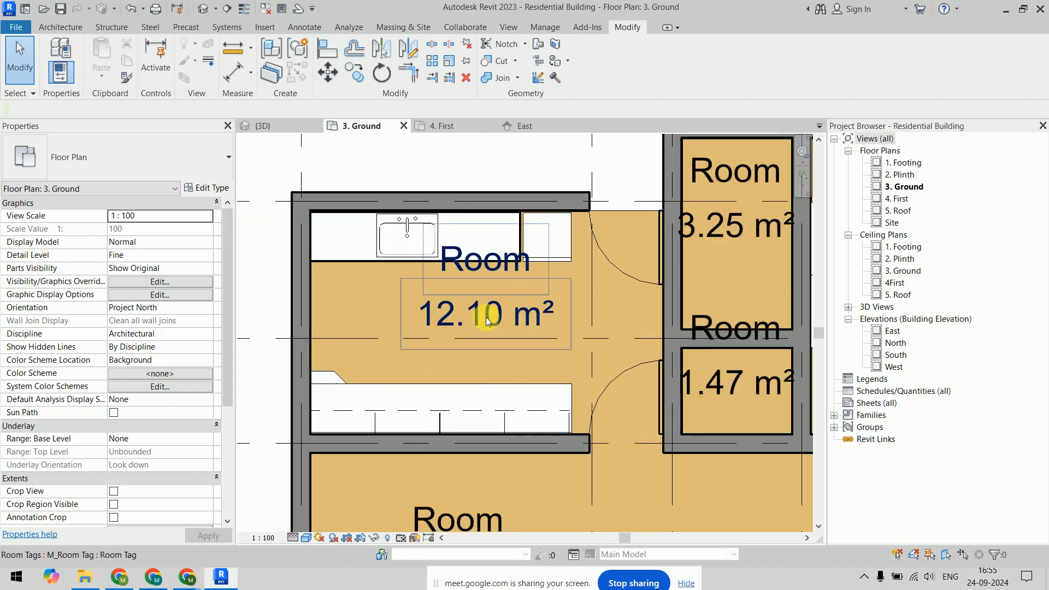
click(489, 346)
drag(488, 346, 470, 367)
click(484, 287)
drag(484, 289, 410, 291)
text(kITCHEN)
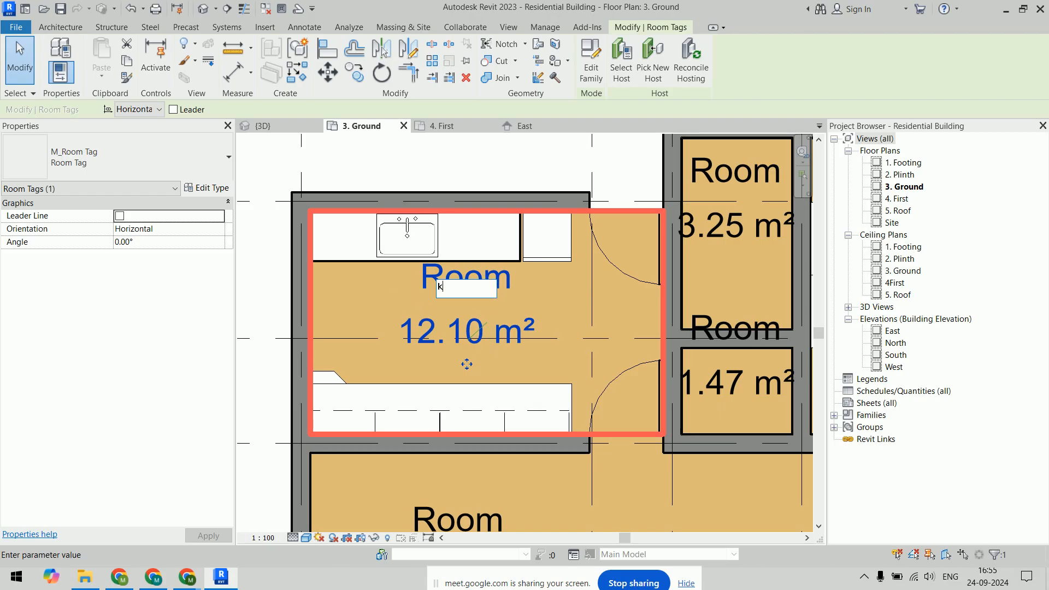
key(Return)
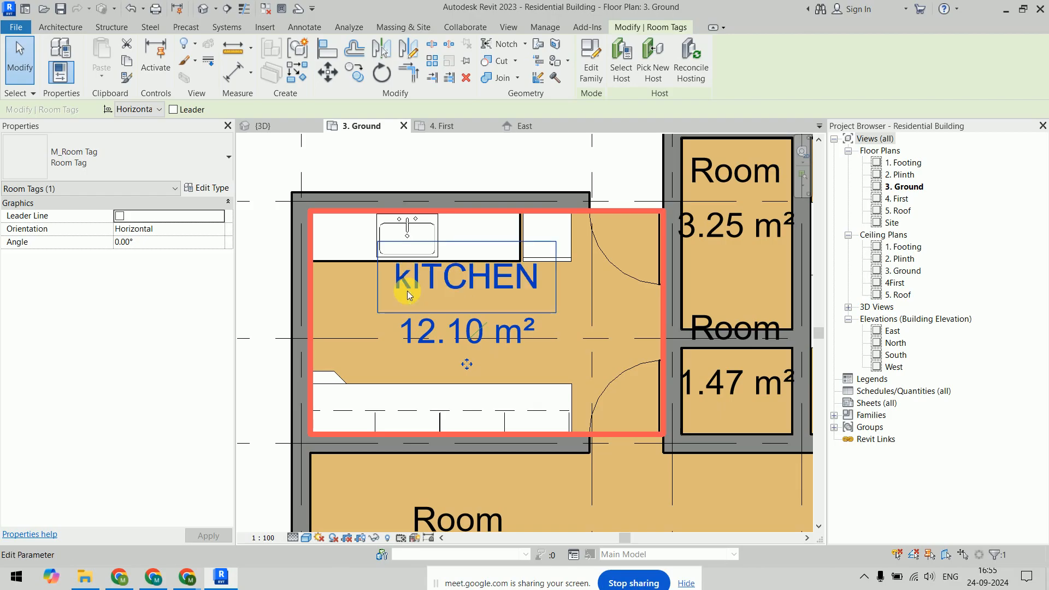
Rename the narrow room between the kitchen and the room with the bed as Store.
scroll(408, 290, down, 2)
click(521, 247)
click(523, 248)
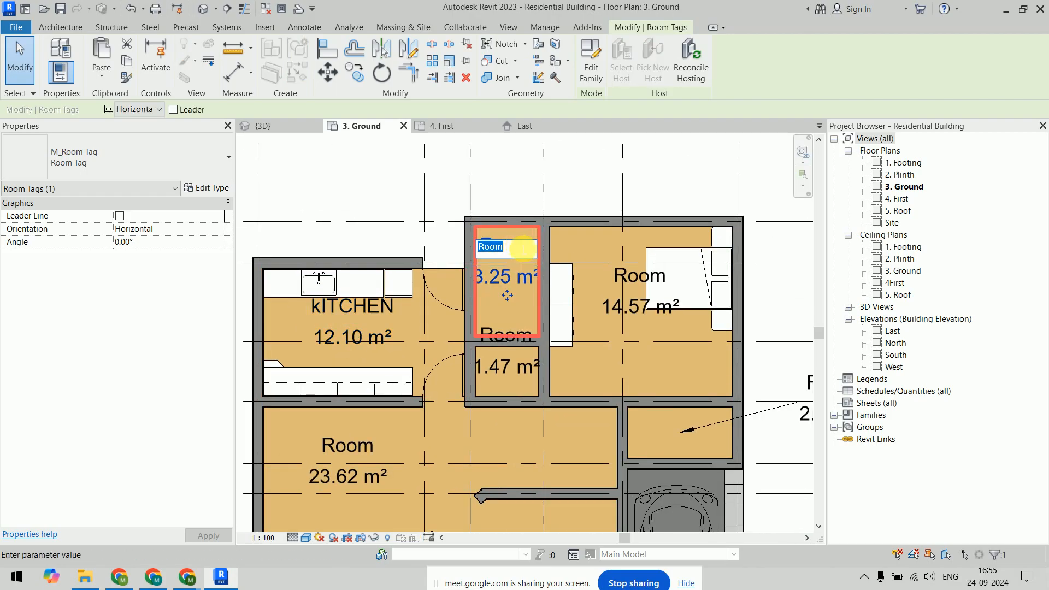
text(Stor)
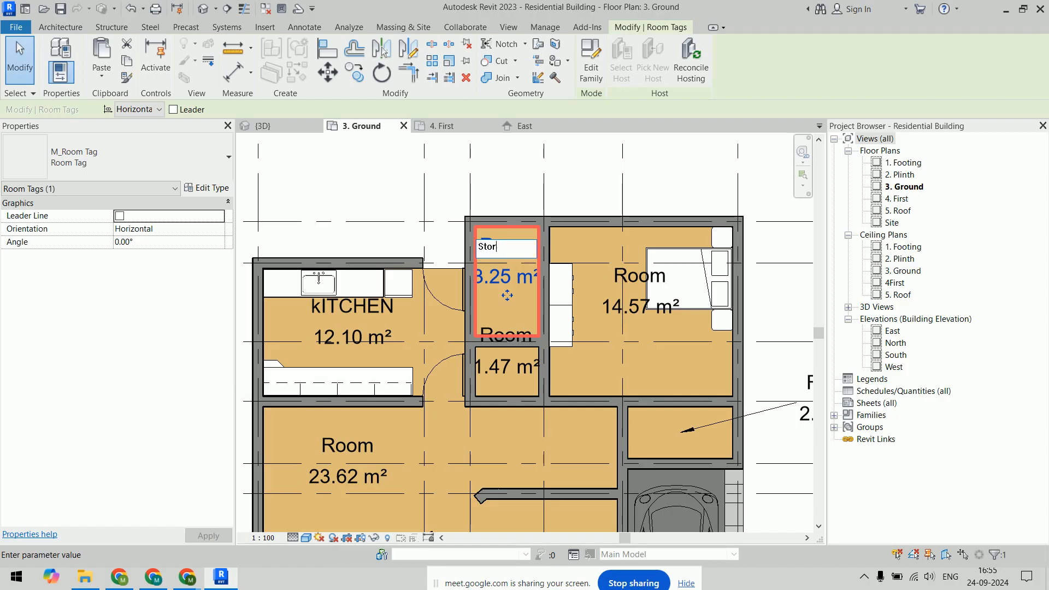
text(e)
key(Return)
Rename the small room directly below the store as S1.
scroll(506, 342, up, 5)
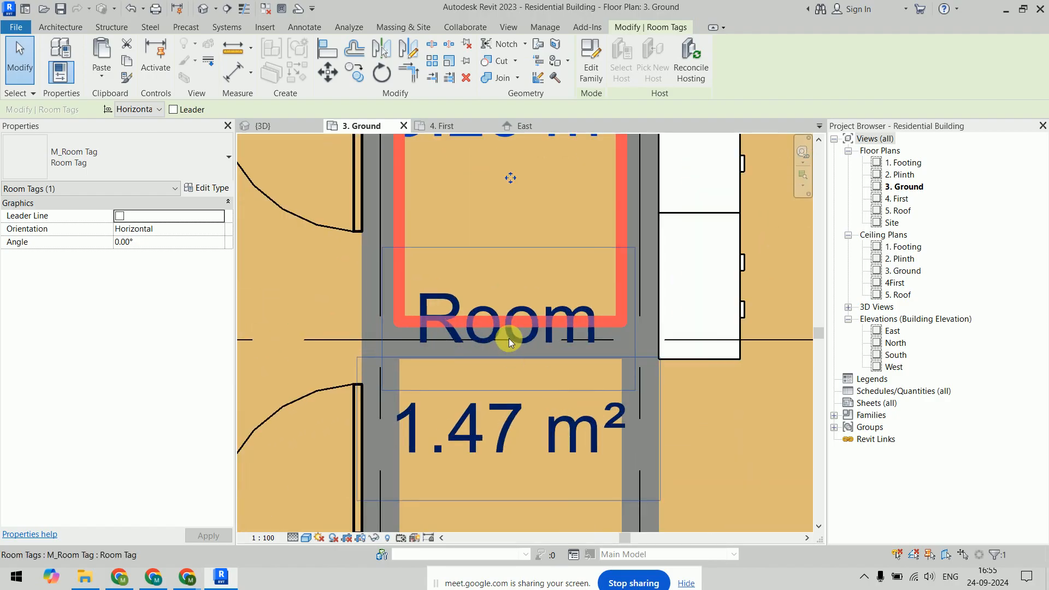
click(512, 334)
click(507, 316)
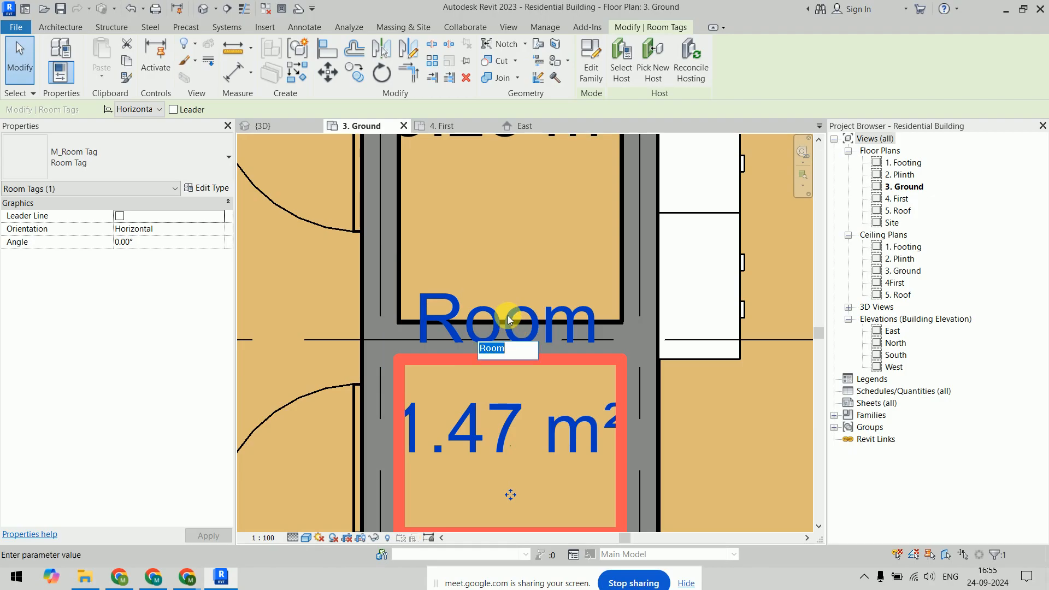
text(S1)
key(Return)
scroll(507, 316, down, 5)
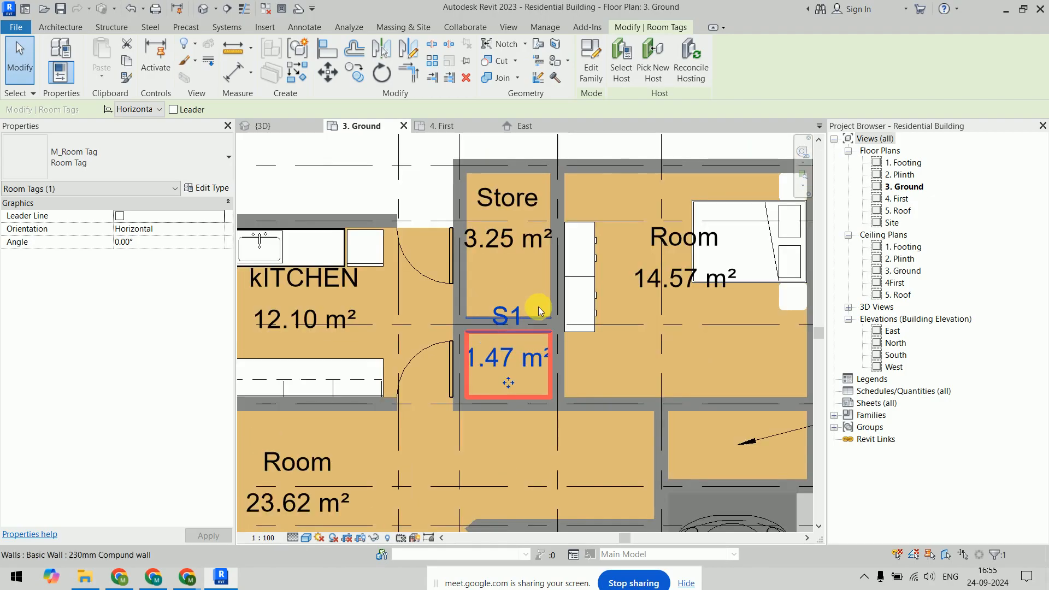
Rename the room containing the bed as Bed Room.
middle_drag(538, 306, 402, 282)
double_click(526, 222)
click(526, 221)
text(Be)
key(Return)
Rename the small room above the car, tagged with a leader outside the building, as Toilet.
scroll(521, 217, down, 3)
middle_drag(539, 267, 468, 210)
double_click(583, 225)
text(Toile)
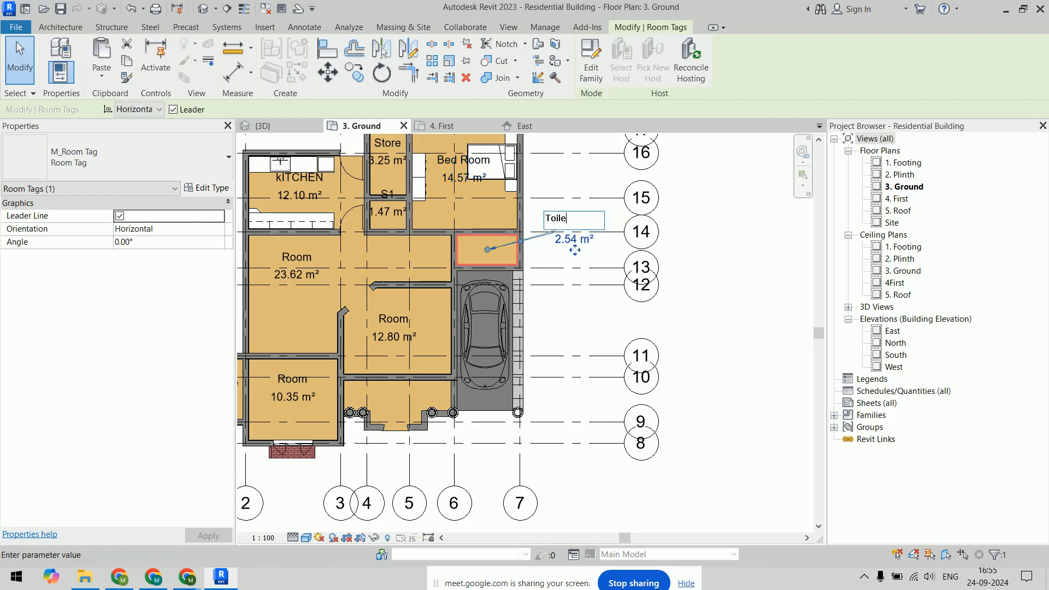
text(t)
key(Return)
Rename the small room between grids 1 and 2 as WC and the room adjoining it as Guest Room.
middle_drag(359, 381, 508, 312)
double_click(367, 301)
text(WC)
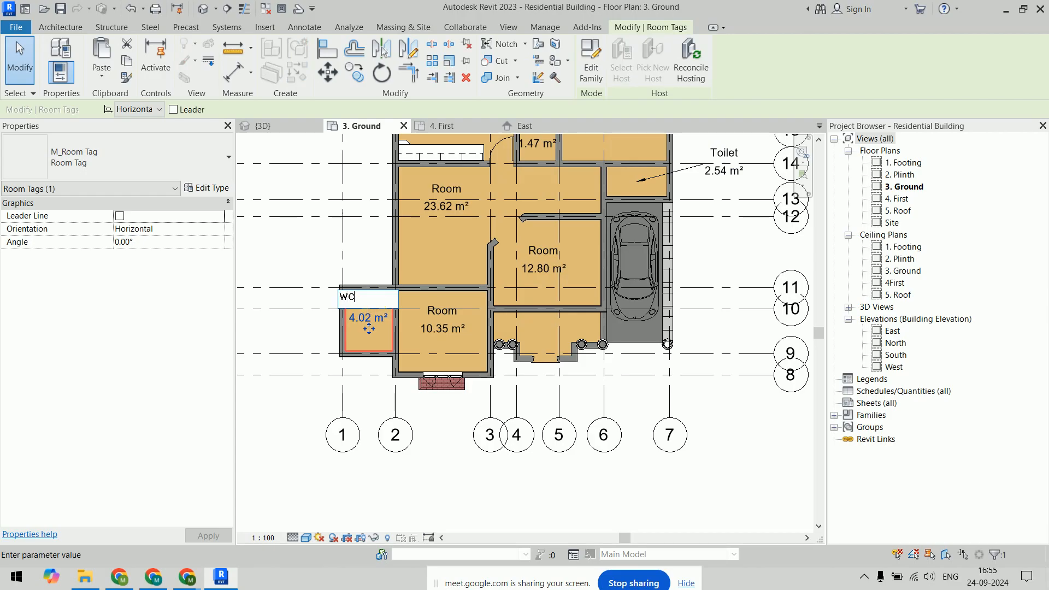
key(Return)
double_click(446, 310)
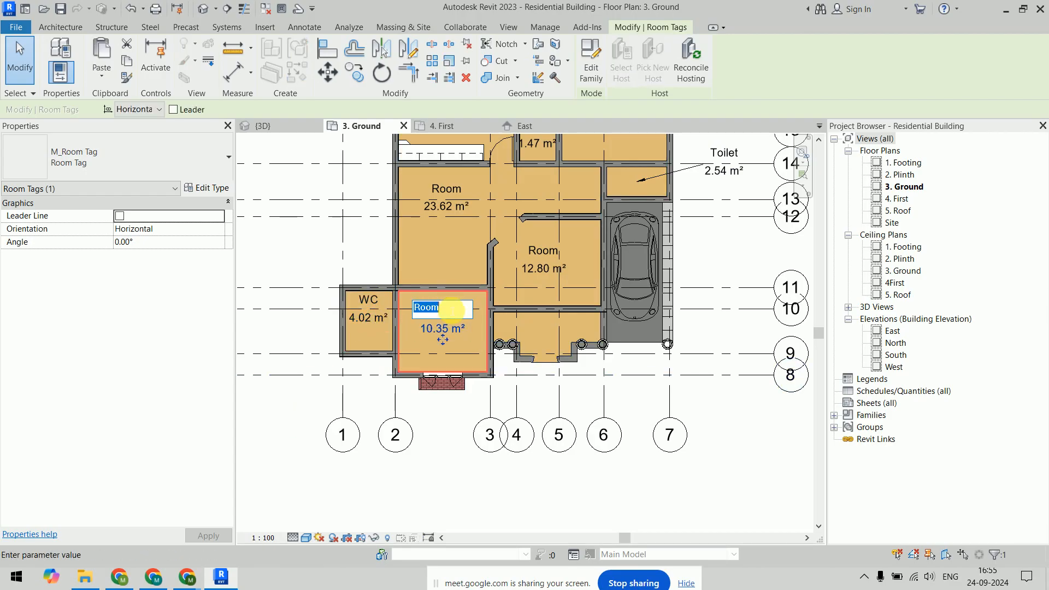
text(Dini)
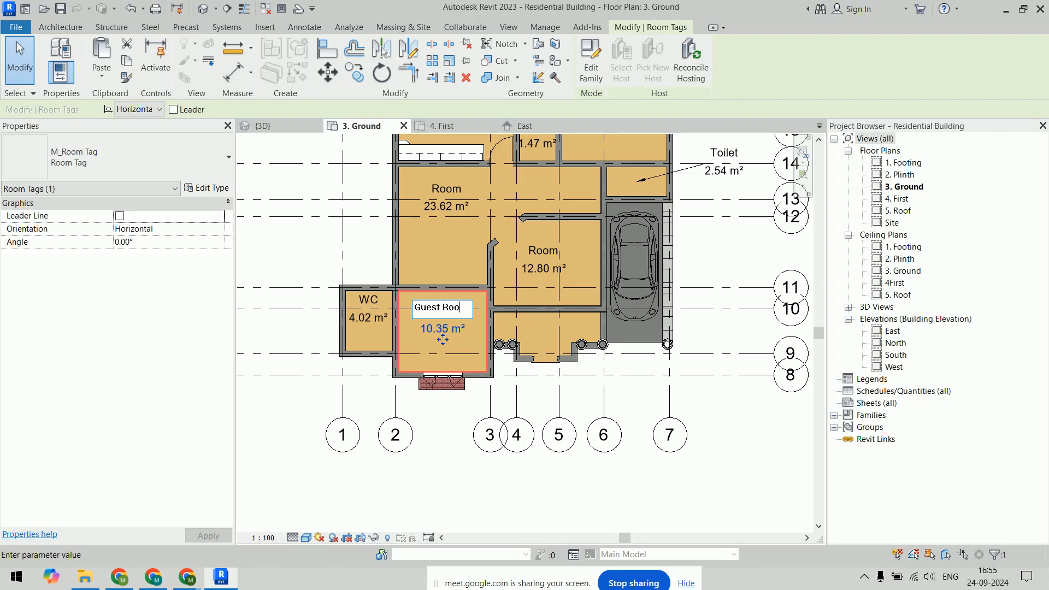
text(m)
click(447, 310)
Rename the room beside the car as Living and the large room below the kitchen as Dining.
double_click(536, 251)
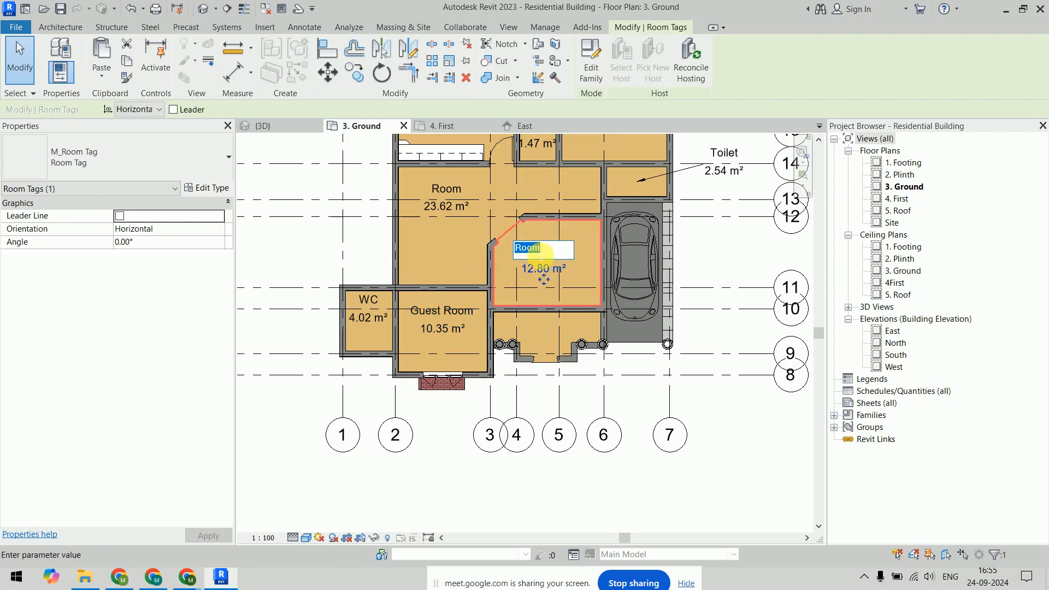
text(Living)
click(499, 205)
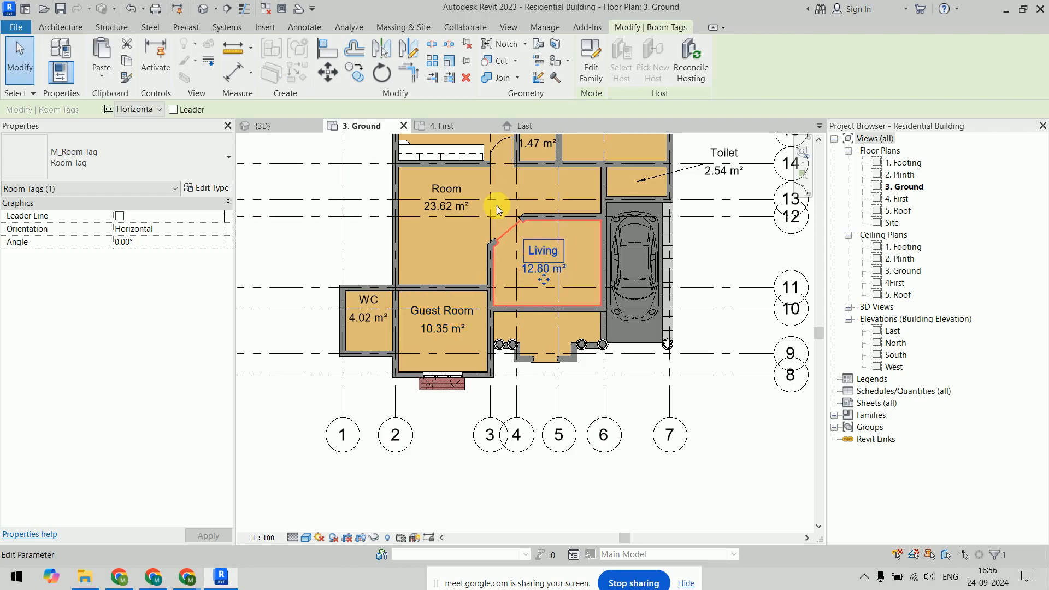
click(457, 186)
click(456, 185)
text(Dinin)
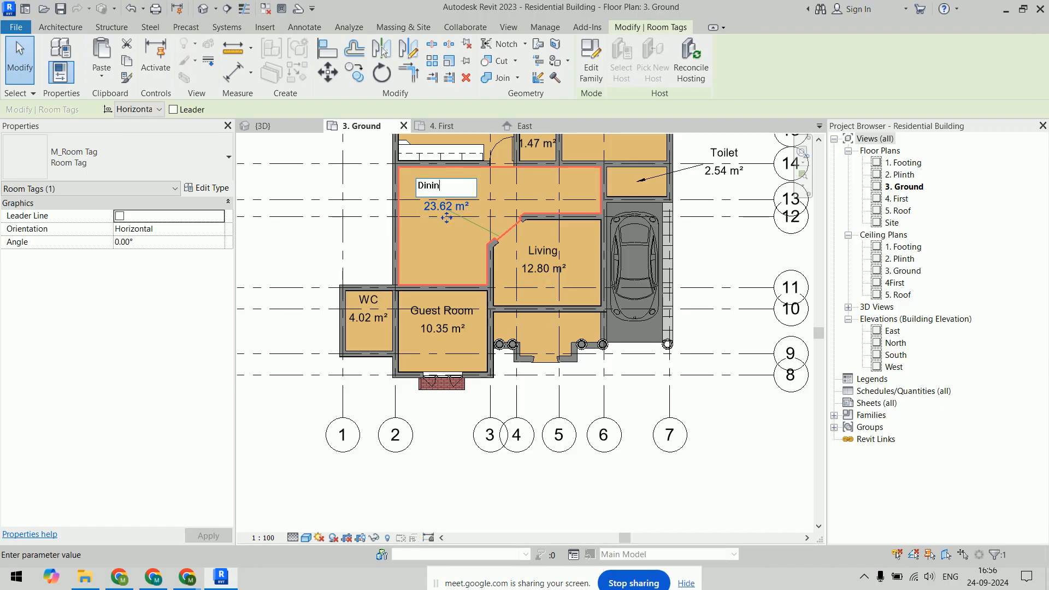
text(g)
click(458, 188)
scroll(519, 281, down, 4)
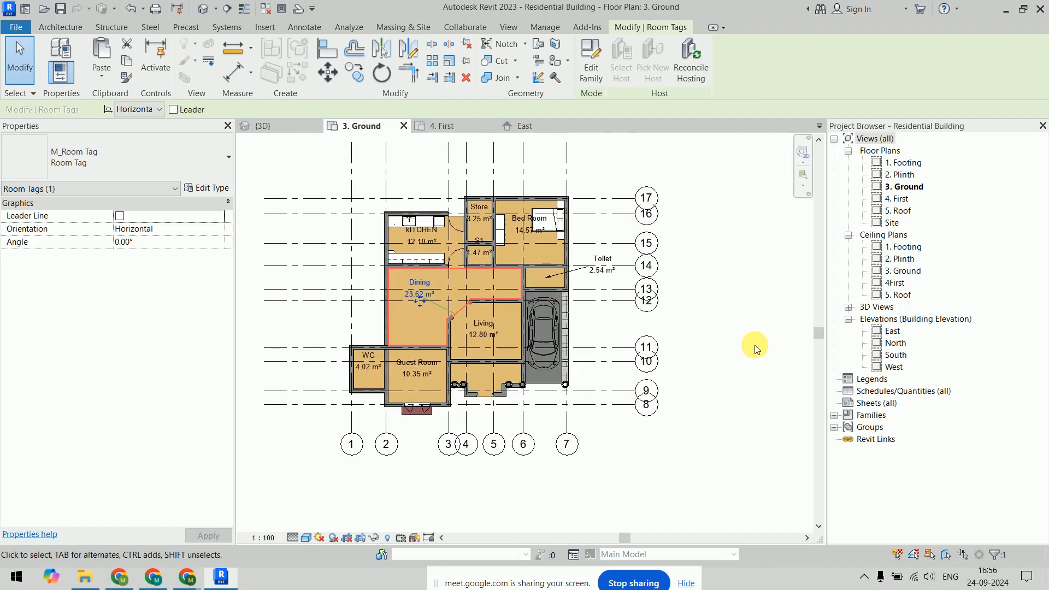
click(717, 335)
middle_drag(704, 324, 653, 302)
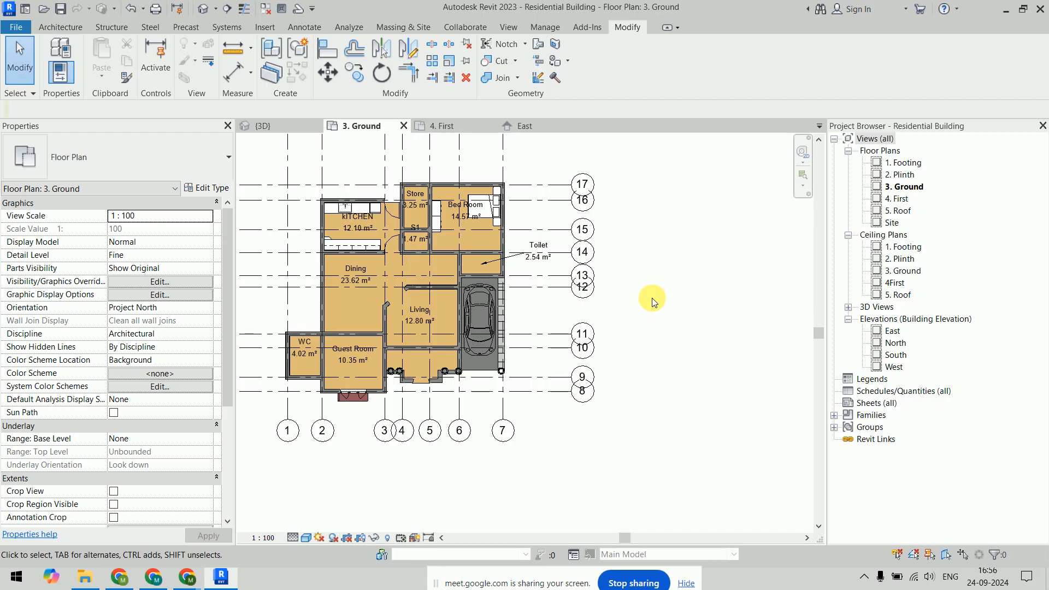
Try to move the kITCHEN tag outside its room without a leader, and cancel the move.
scroll(312, 202, up, 5)
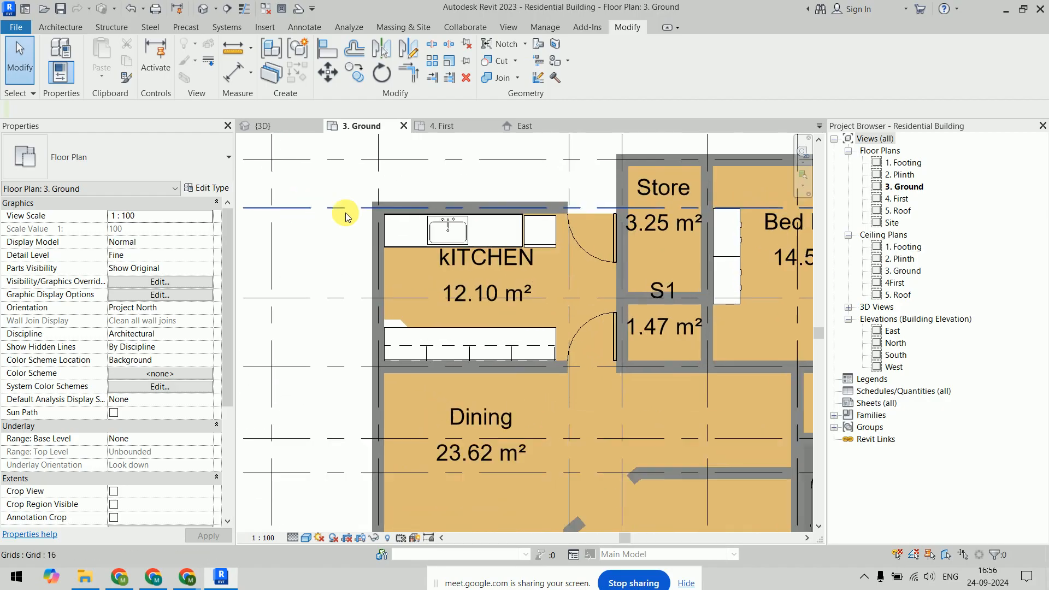
drag(500, 300, 444, 150)
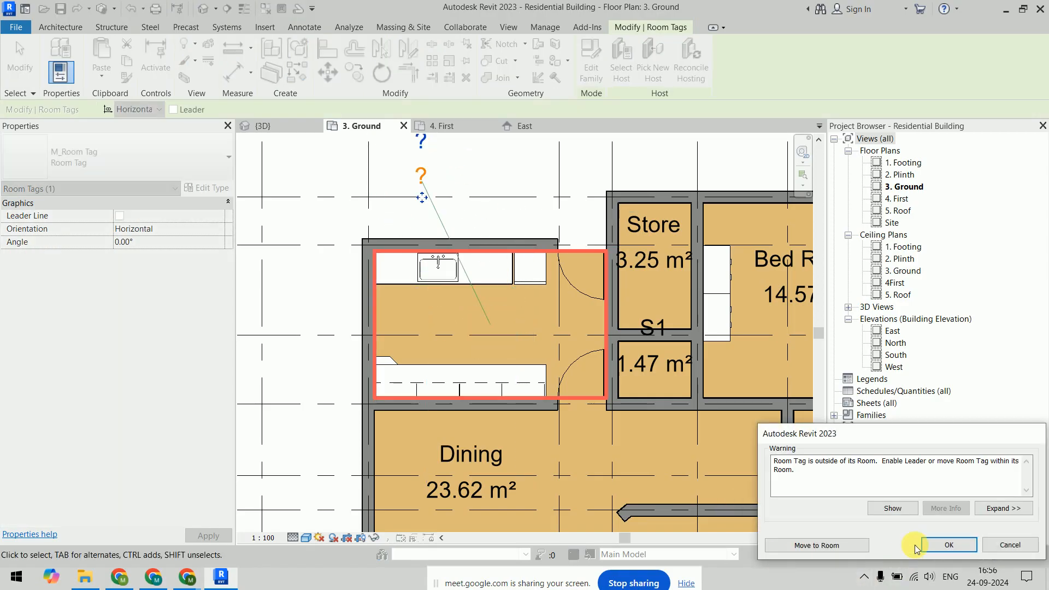
click(1009, 545)
Turn on the leader line for the kITCHEN room tag.
click(523, 330)
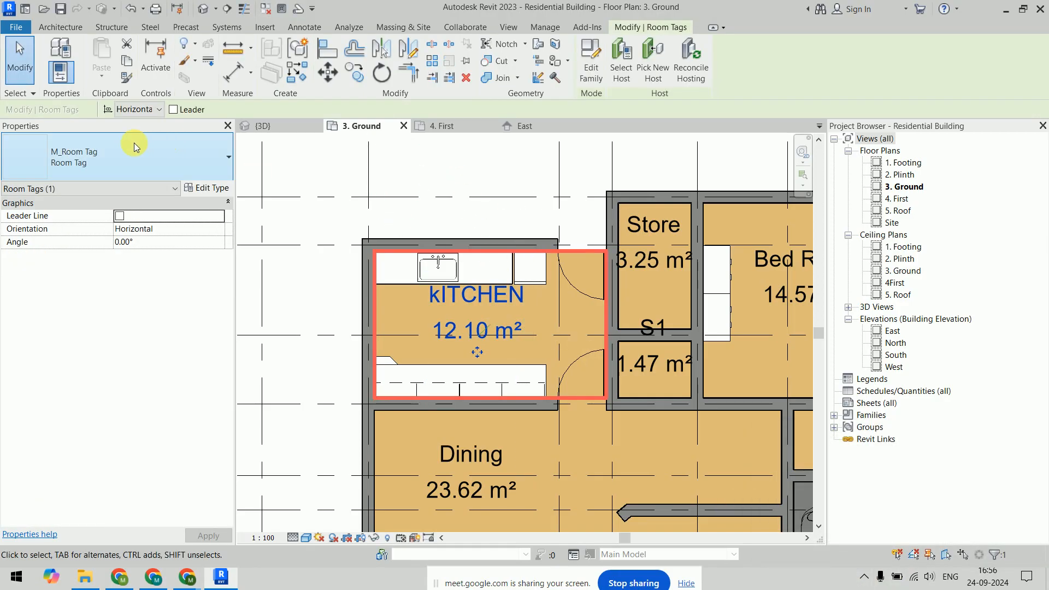
click(119, 216)
click(295, 157)
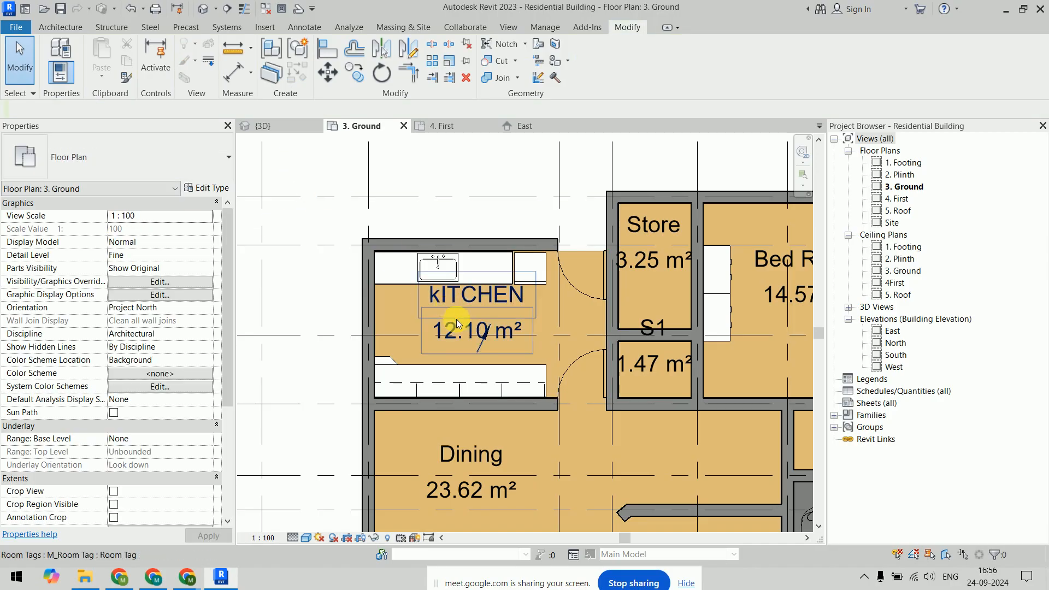
Try to pull the kITCHEN tag above the building by its label, and return it to the room.
drag(443, 308, 362, 183)
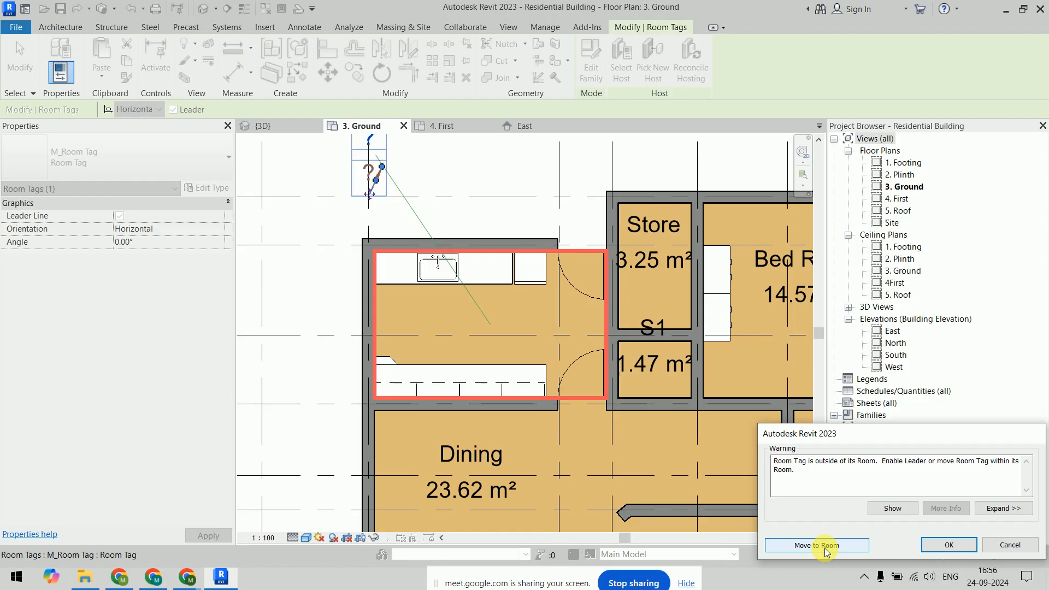
click(426, 164)
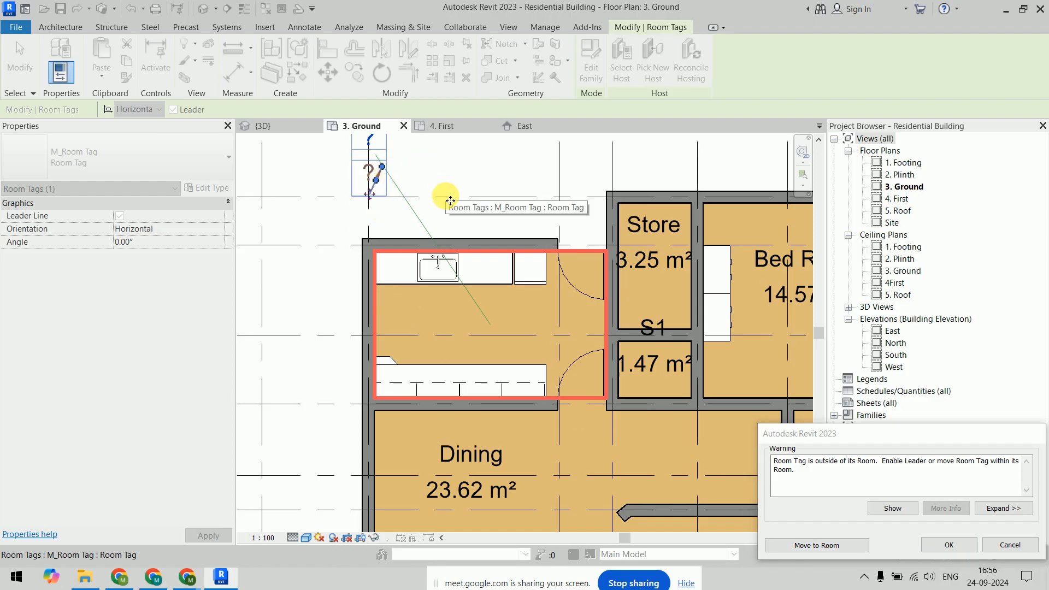
click(828, 545)
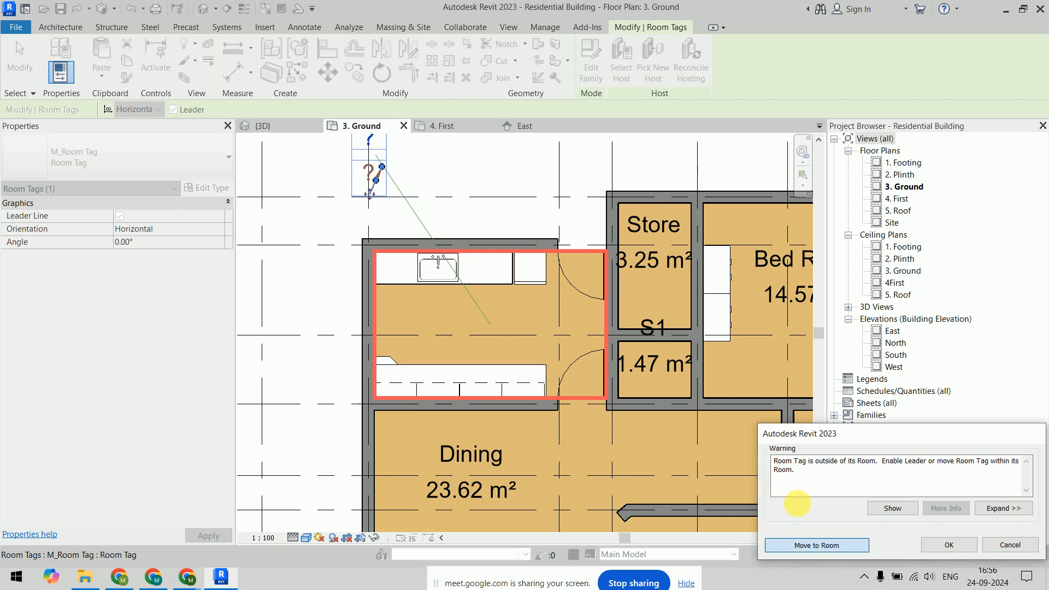
Move the kITCHEN tag outside the building, above the kitchen's upper-left corner, with its leader pointing into the room.
click(507, 337)
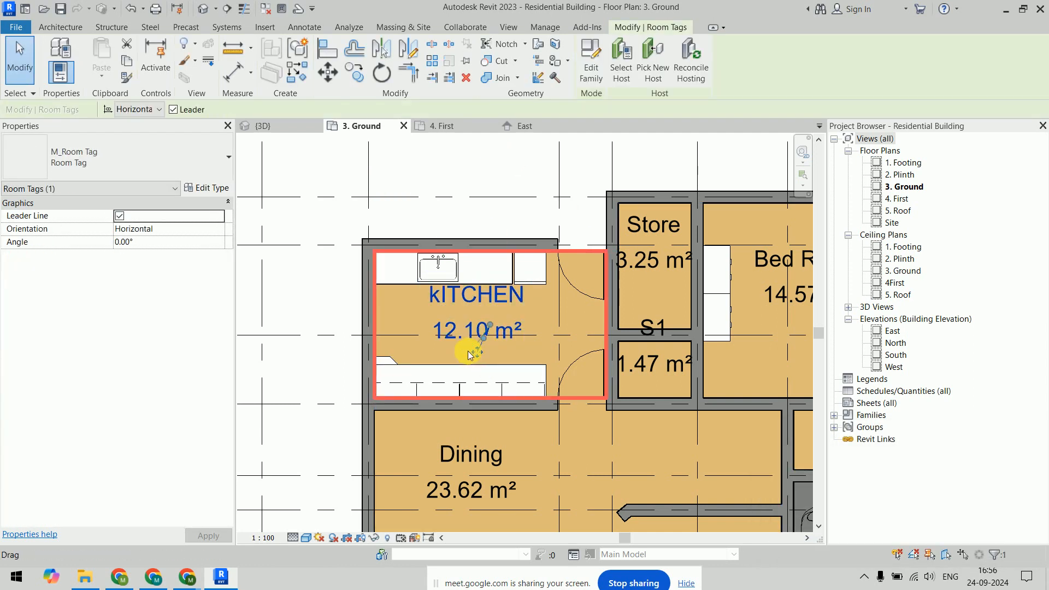
drag(475, 352, 303, 213)
click(301, 271)
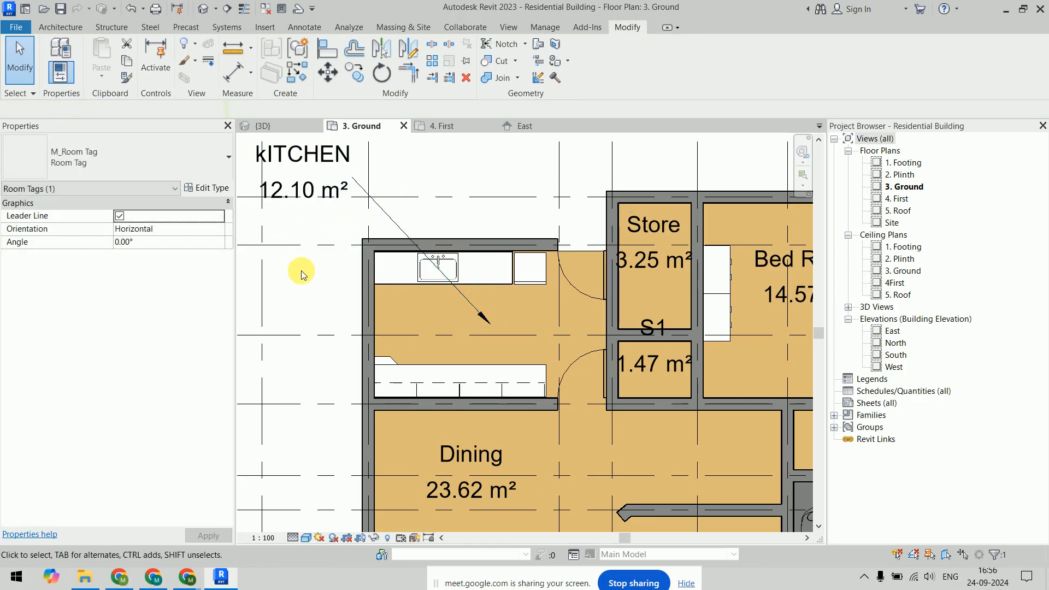
scroll(303, 276, down, 4)
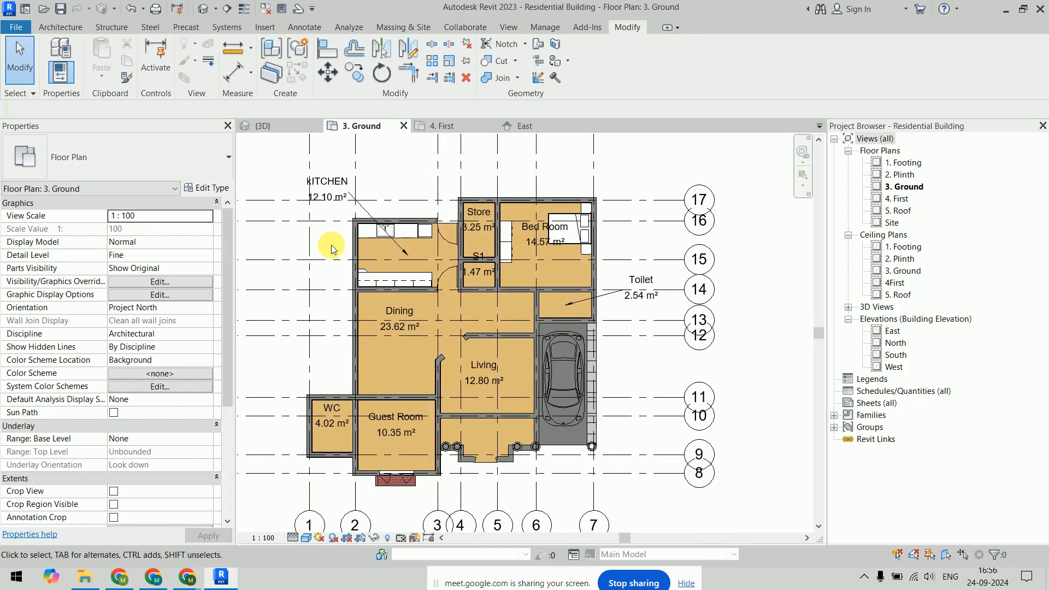
scroll(306, 214, down, 2)
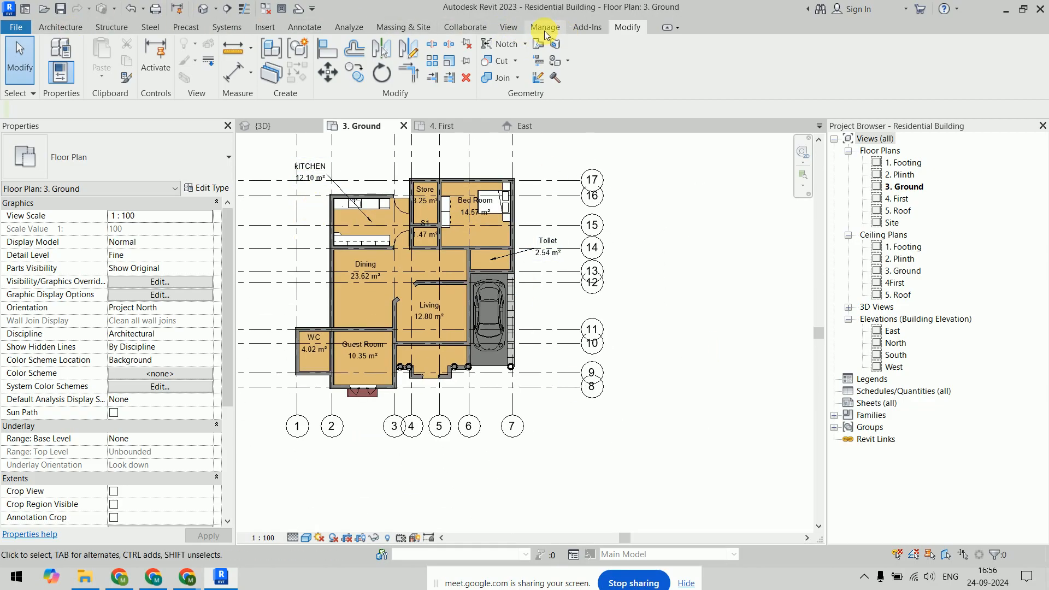
click(510, 27)
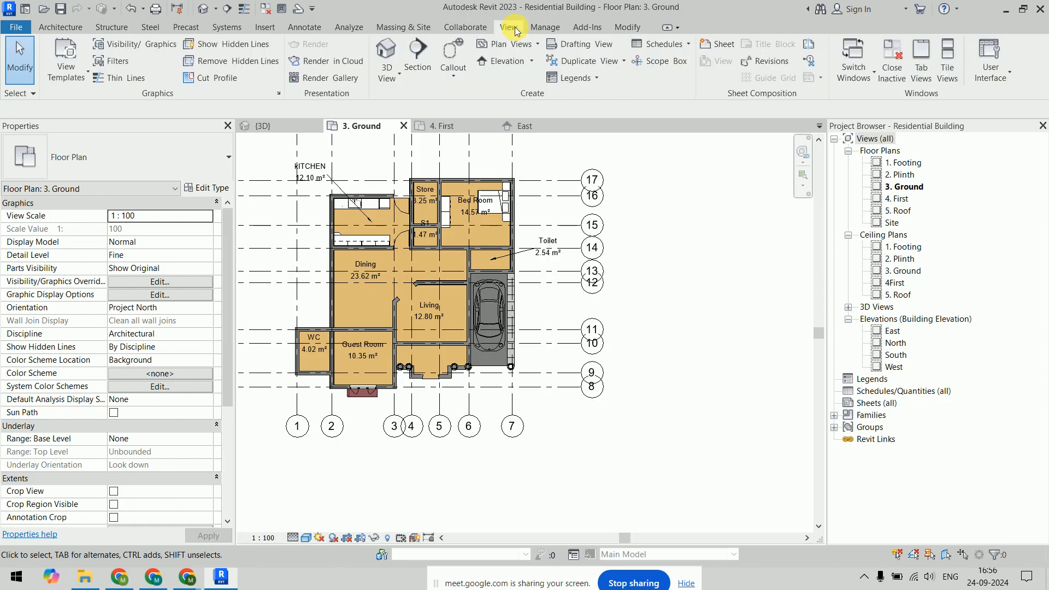
click(544, 27)
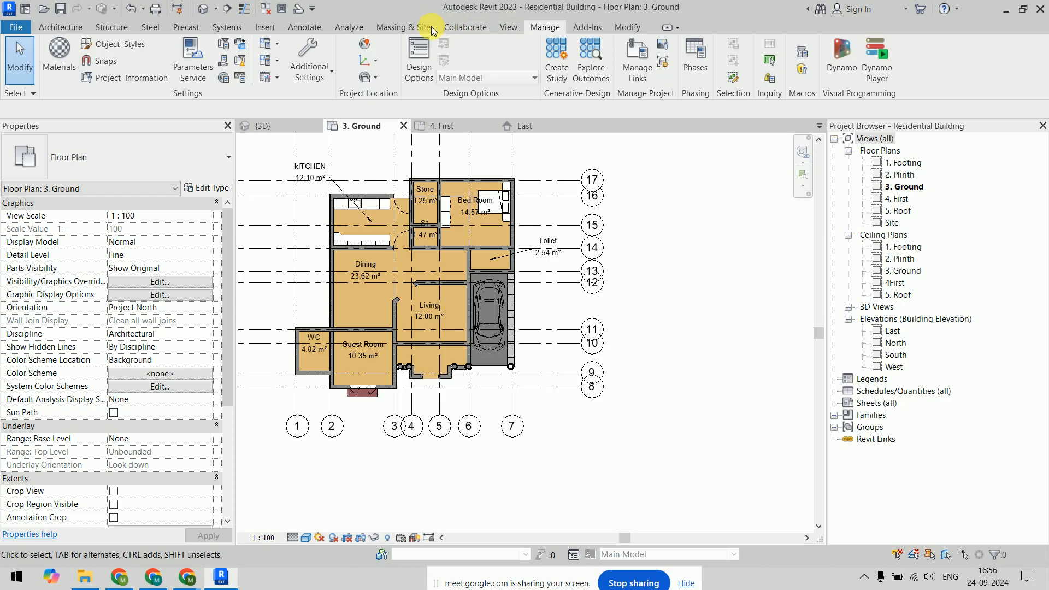
Place a color fill legend beside the ground floor plan, using the Rooms space type and the Name color scheme.
click(359, 29)
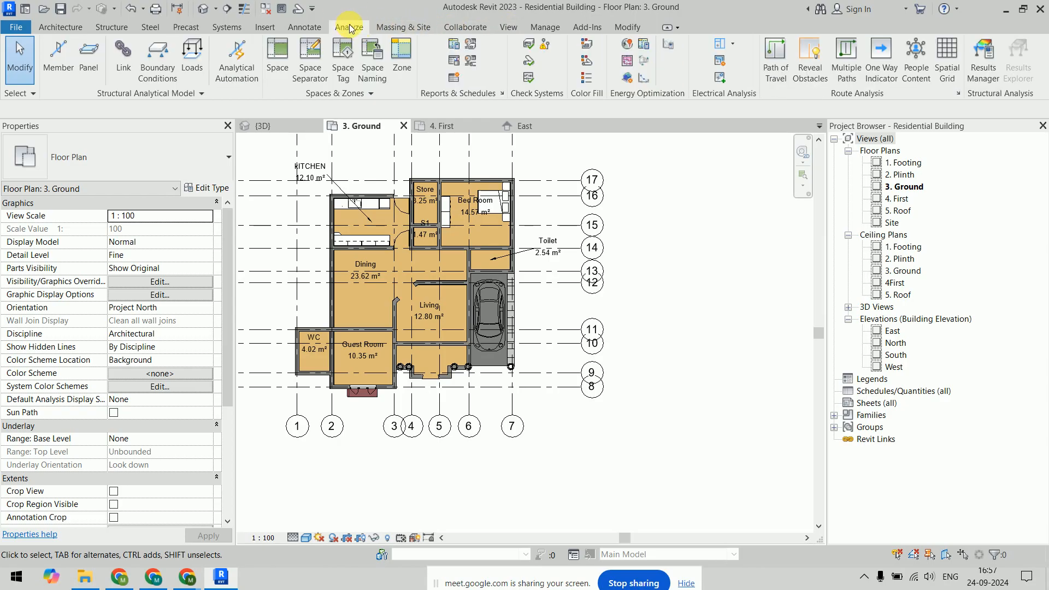
click(593, 83)
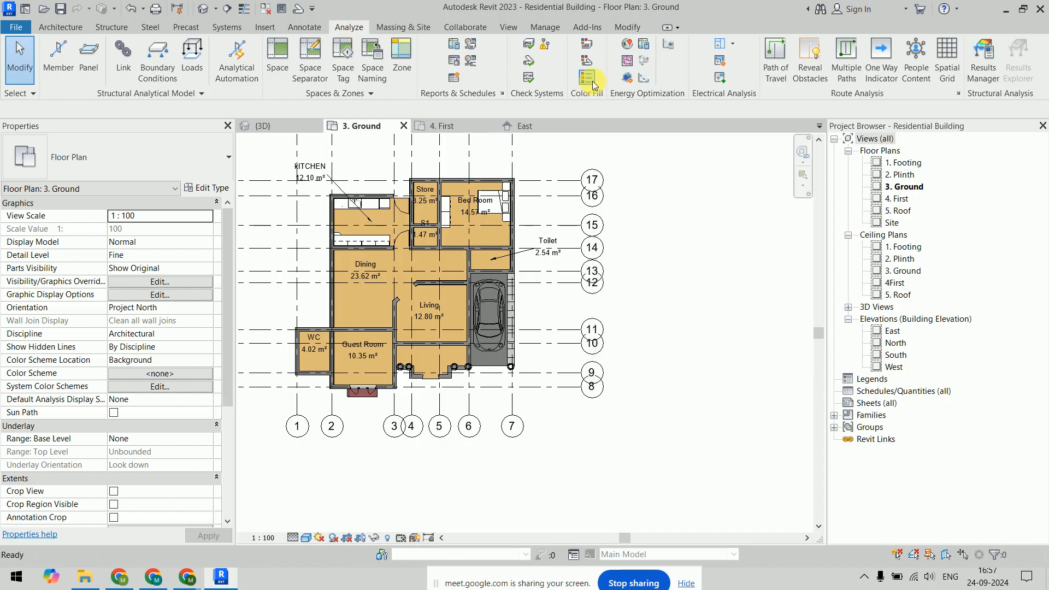
click(623, 307)
click(542, 285)
click(535, 301)
click(535, 303)
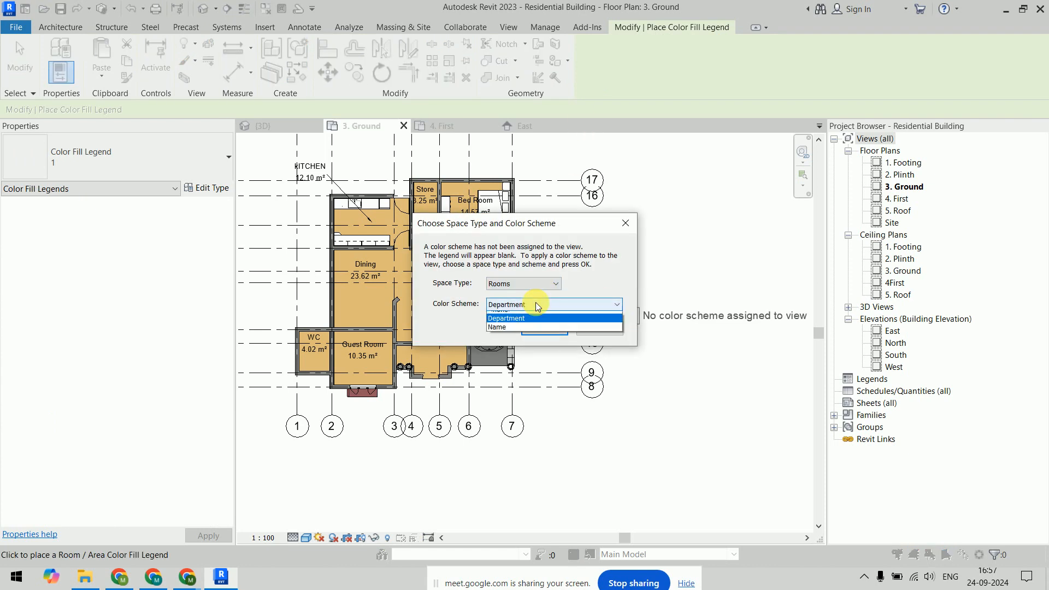
click(529, 330)
click(529, 329)
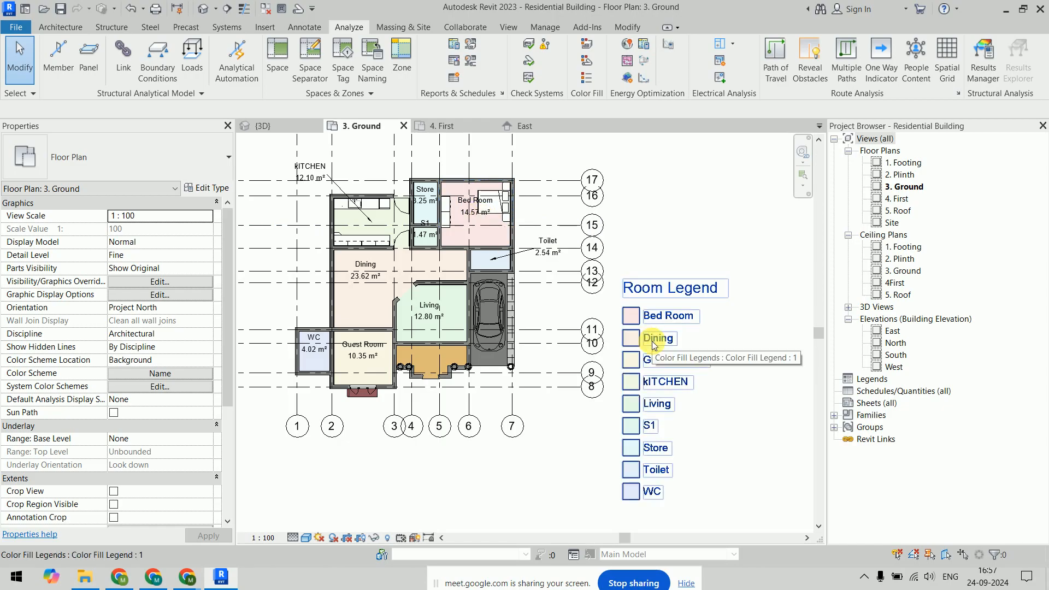
Turn off Show Area in the Room Tag type so the tags show only room names.
click(548, 247)
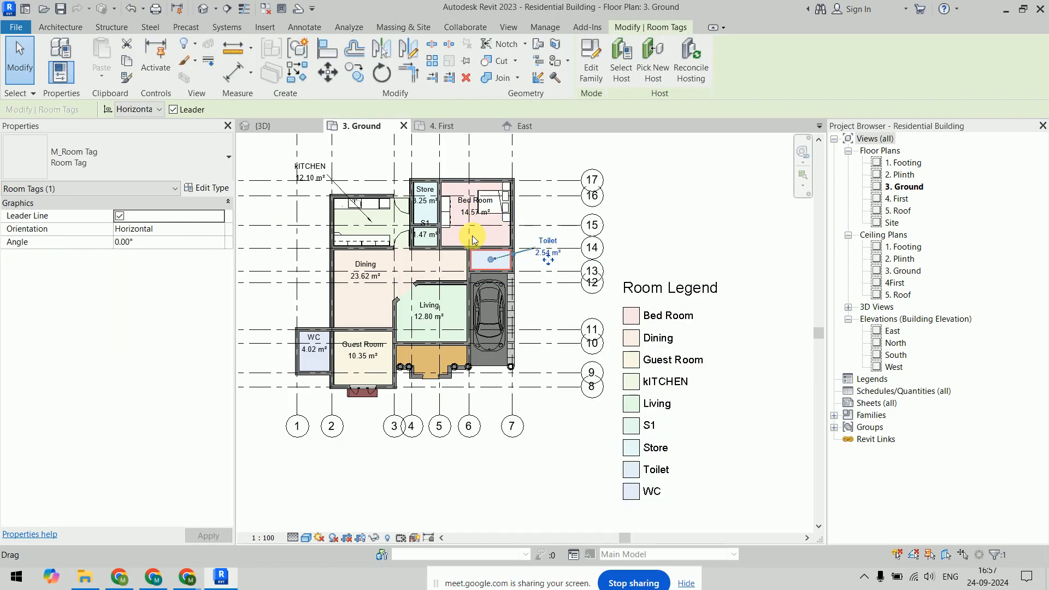
click(208, 189)
click(367, 201)
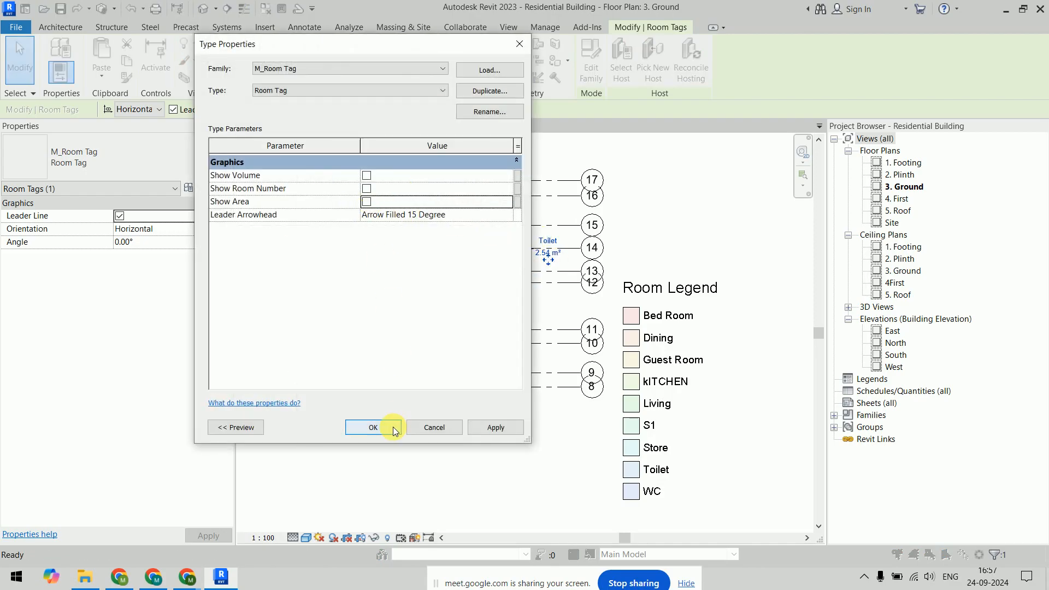
click(373, 428)
key(Escape)
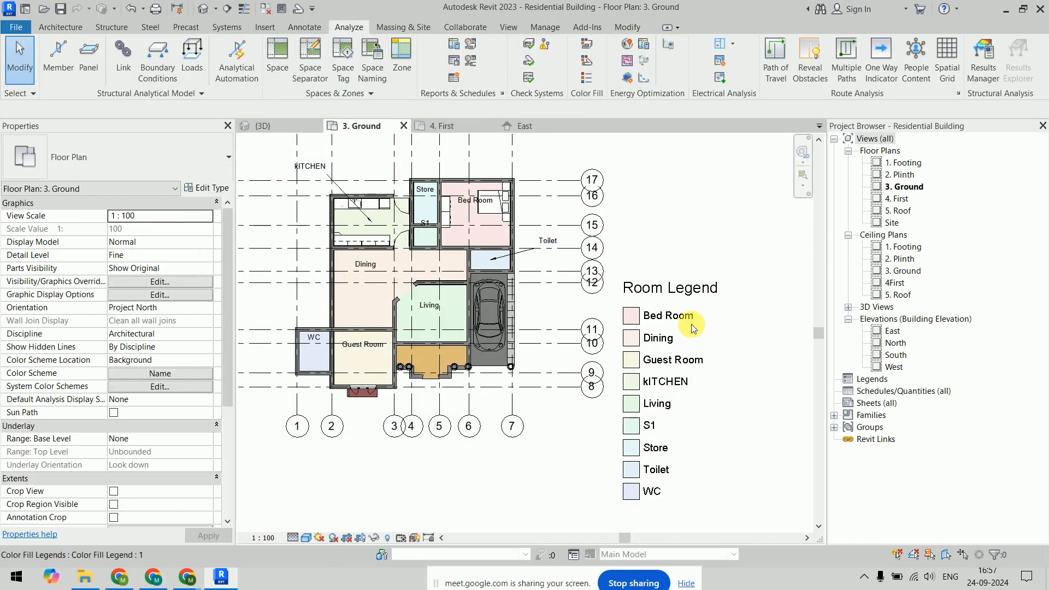
Change the room legend's color scheme so the rooms are colored by Area.
click(683, 293)
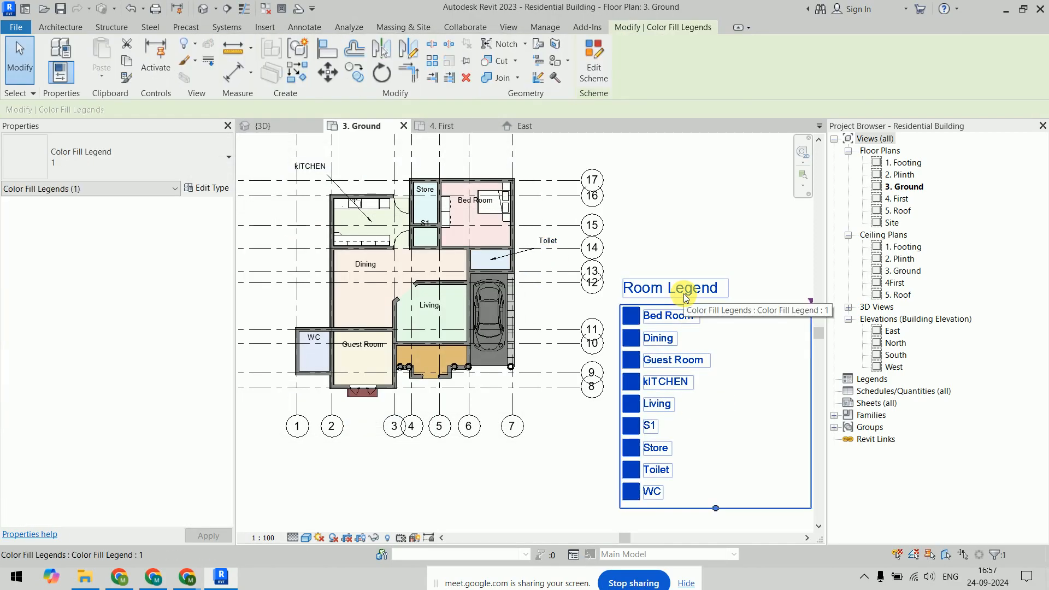
click(596, 64)
click(547, 158)
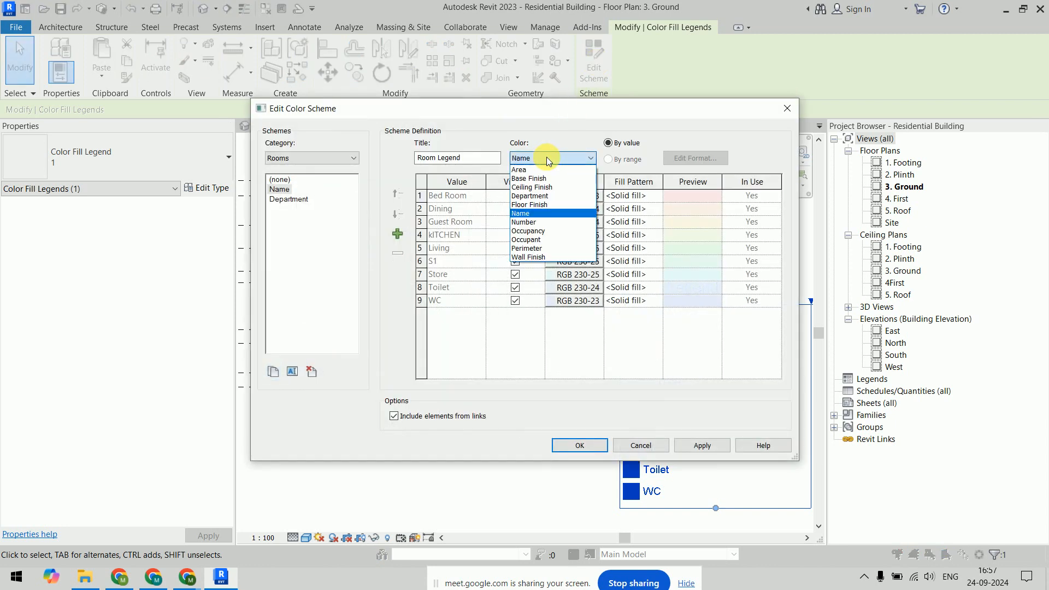
click(548, 169)
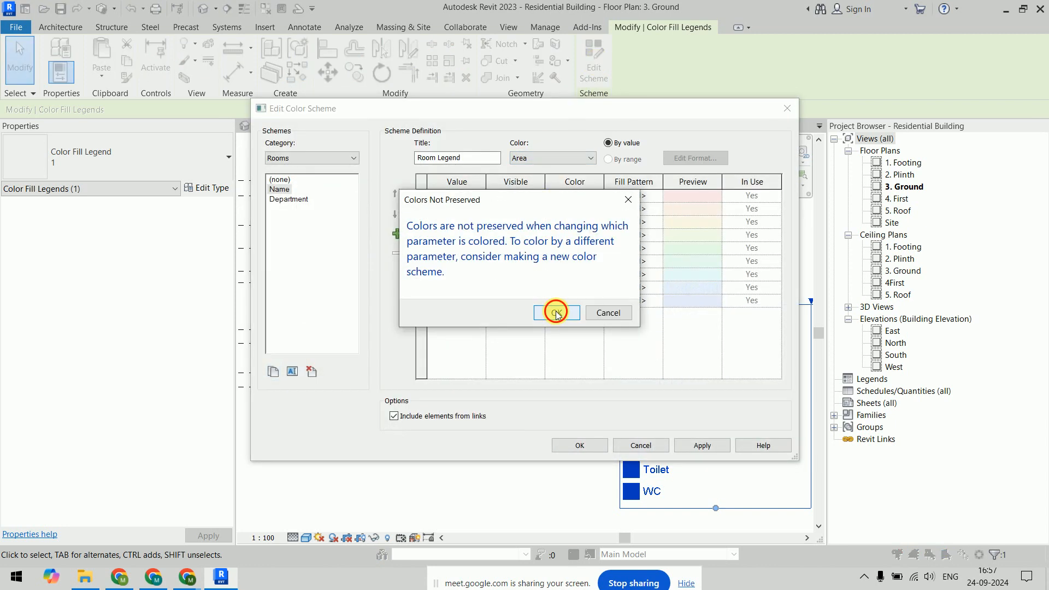
click(556, 313)
click(587, 445)
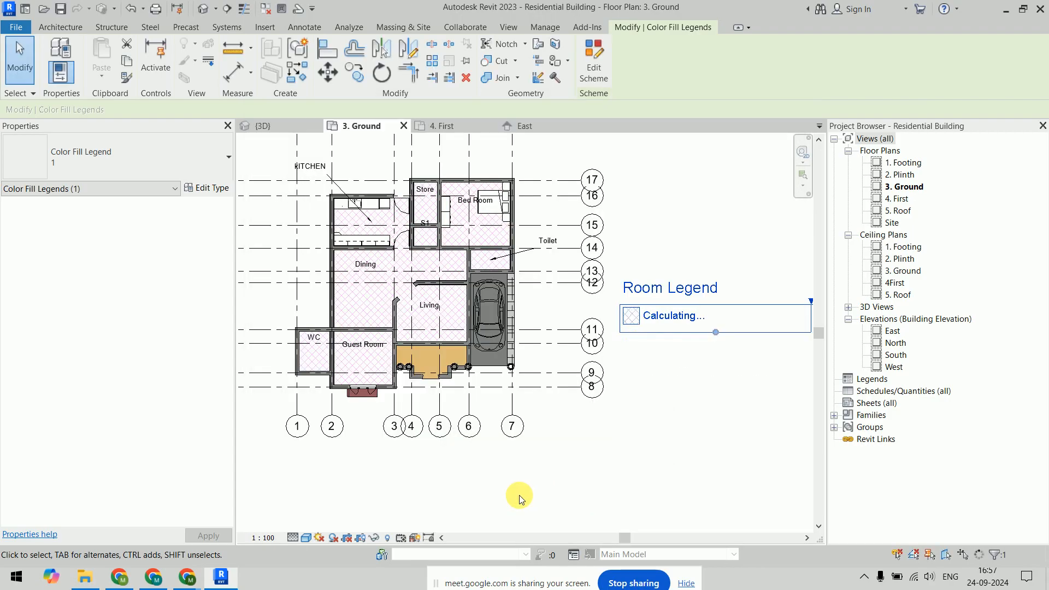
key(Escape)
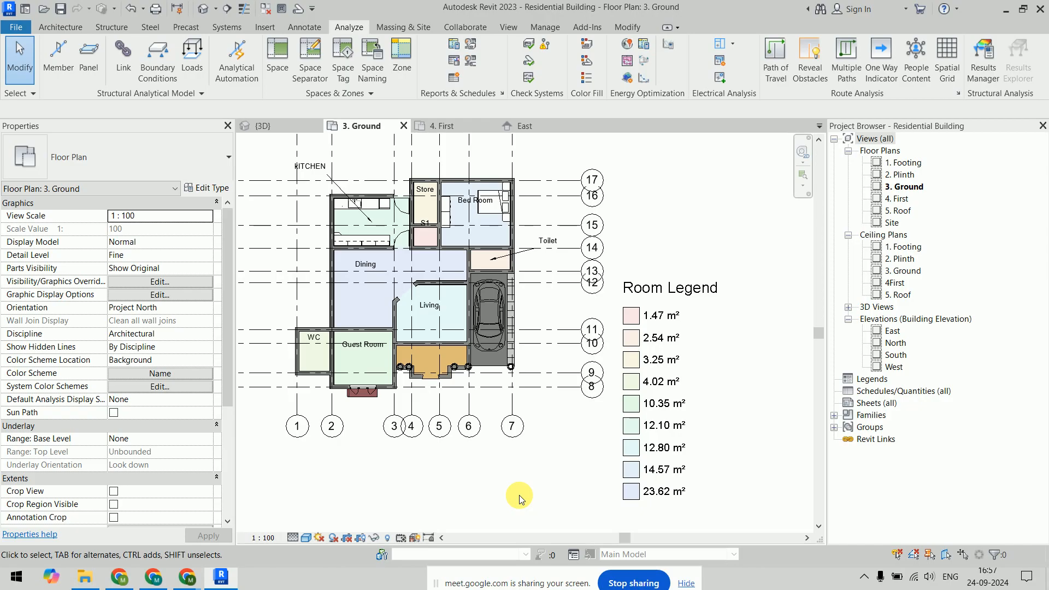
Set the project's area units to square feet with the SF unit symbol.
key(u)
key(n)
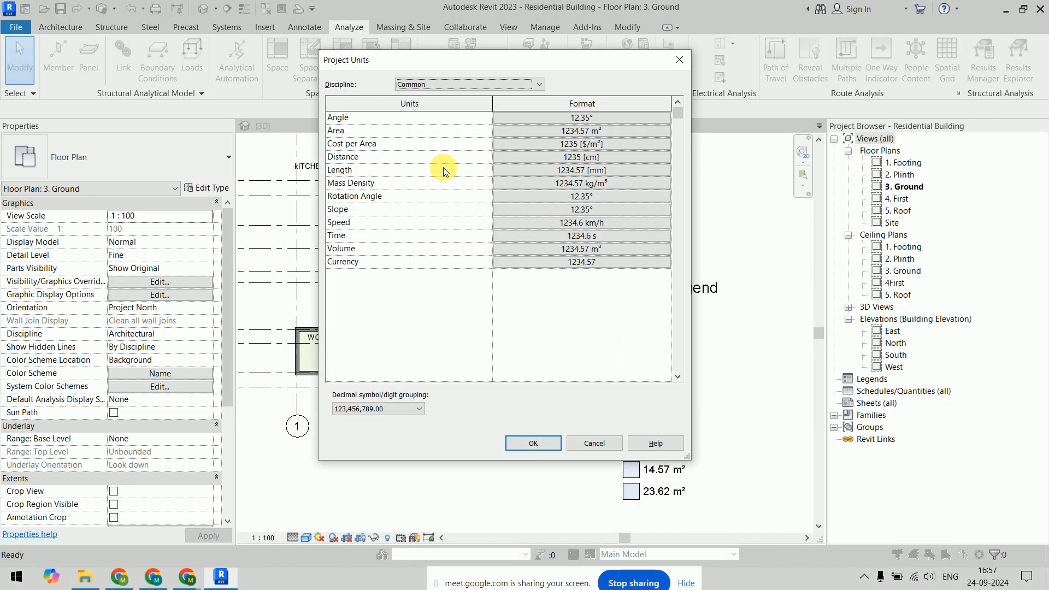
click(497, 130)
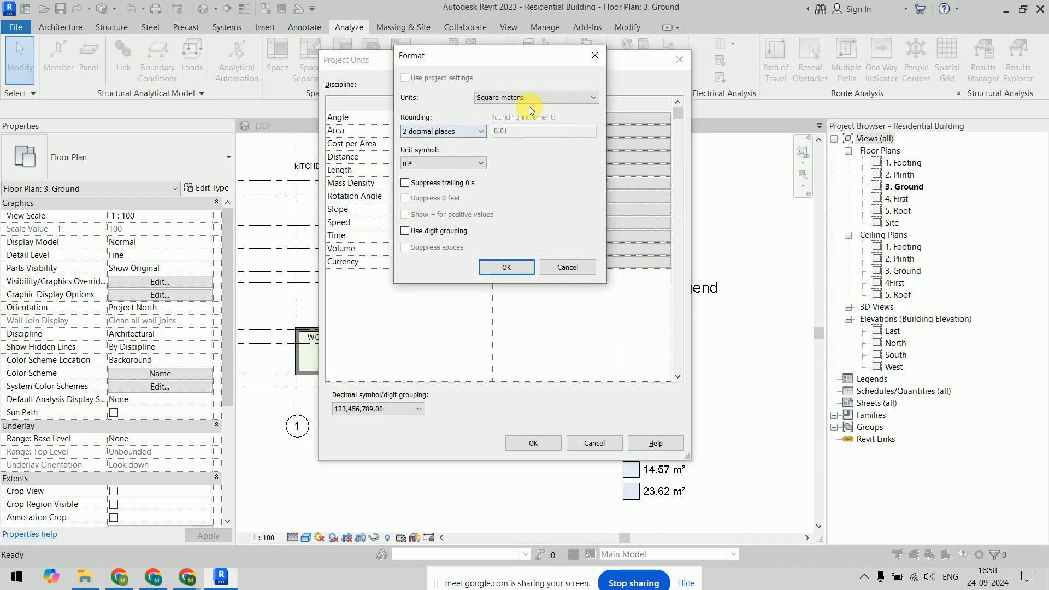
click(529, 97)
click(528, 132)
click(451, 163)
click(434, 191)
click(517, 269)
click(533, 443)
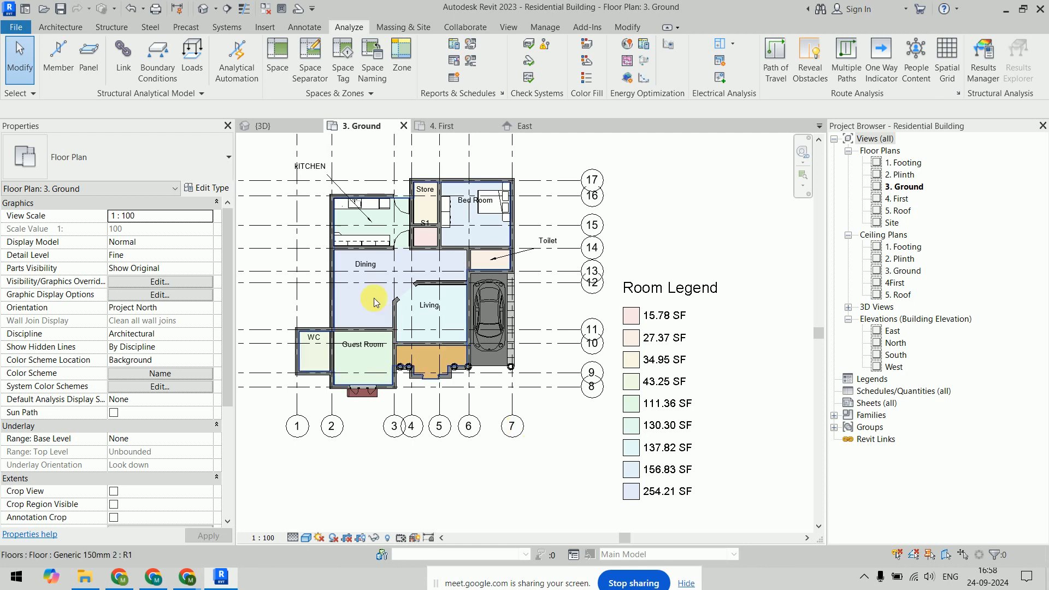
Delete the Bed Room tag from the ground floor plan while keeping the room itself.
scroll(405, 253, up, 4)
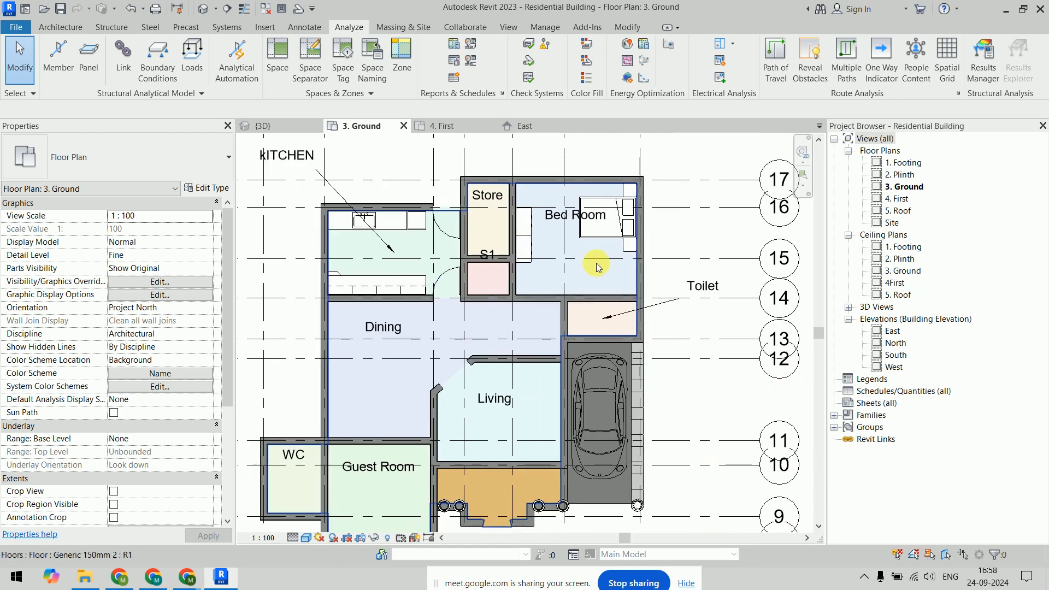
middle_drag(597, 265, 514, 396)
click(484, 352)
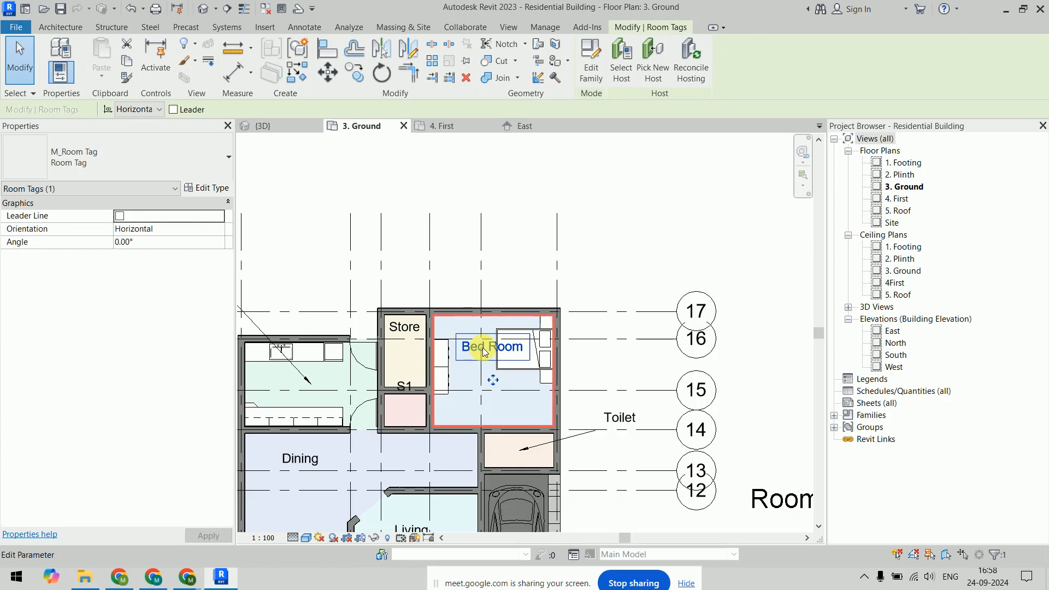
key(Delete)
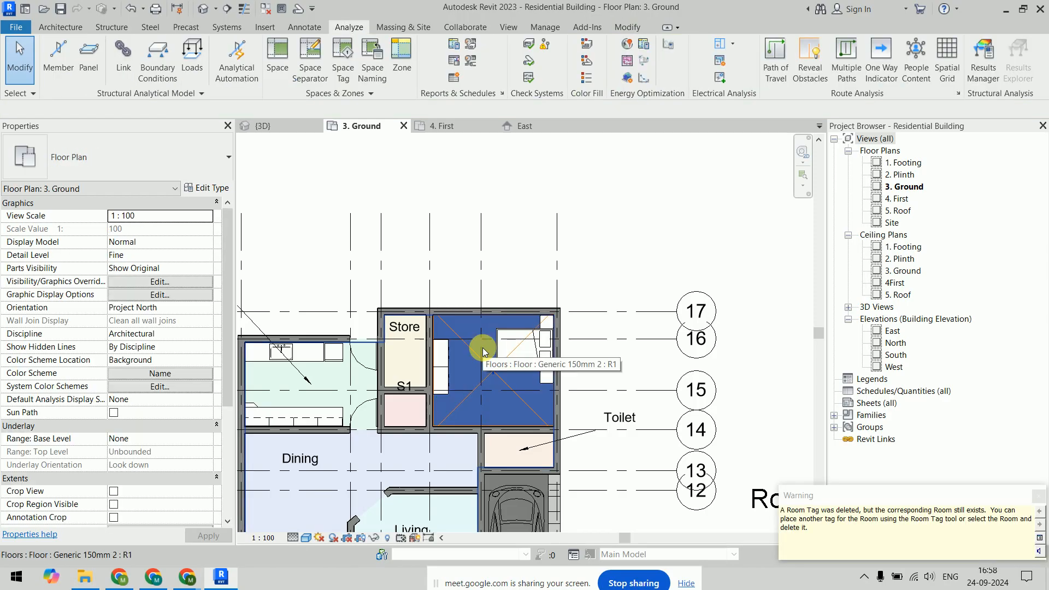
click(593, 294)
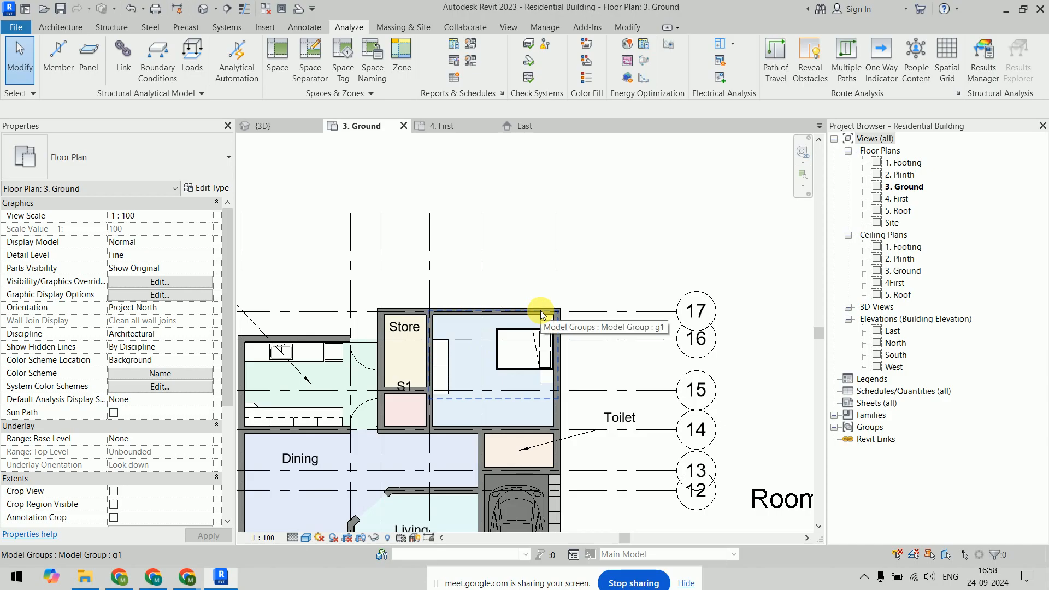
Tag the bedroom again with the Tag Room tool, placing the tag near the room's center.
click(70, 27)
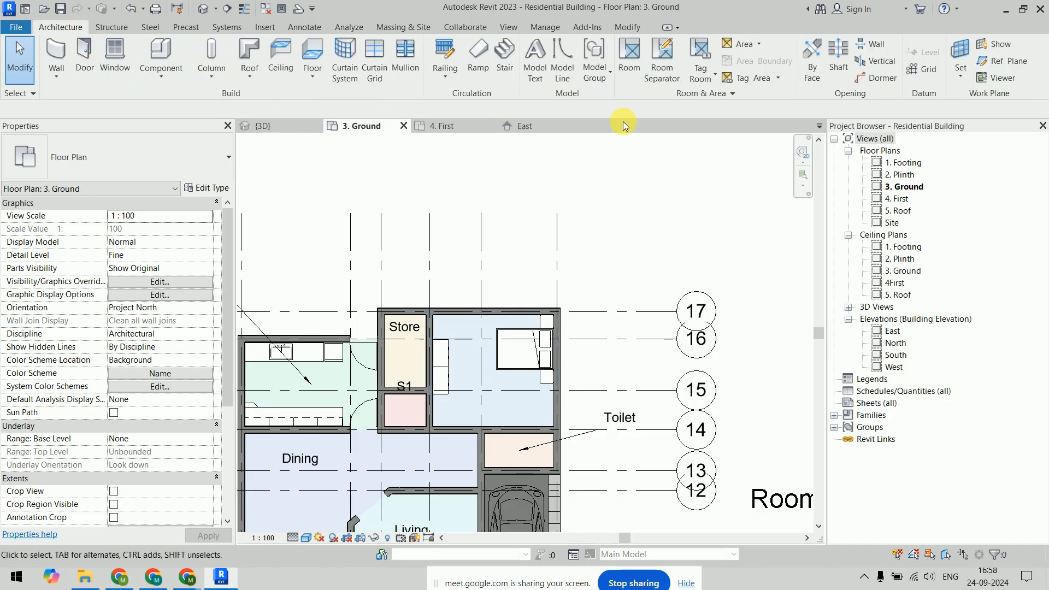
click(707, 79)
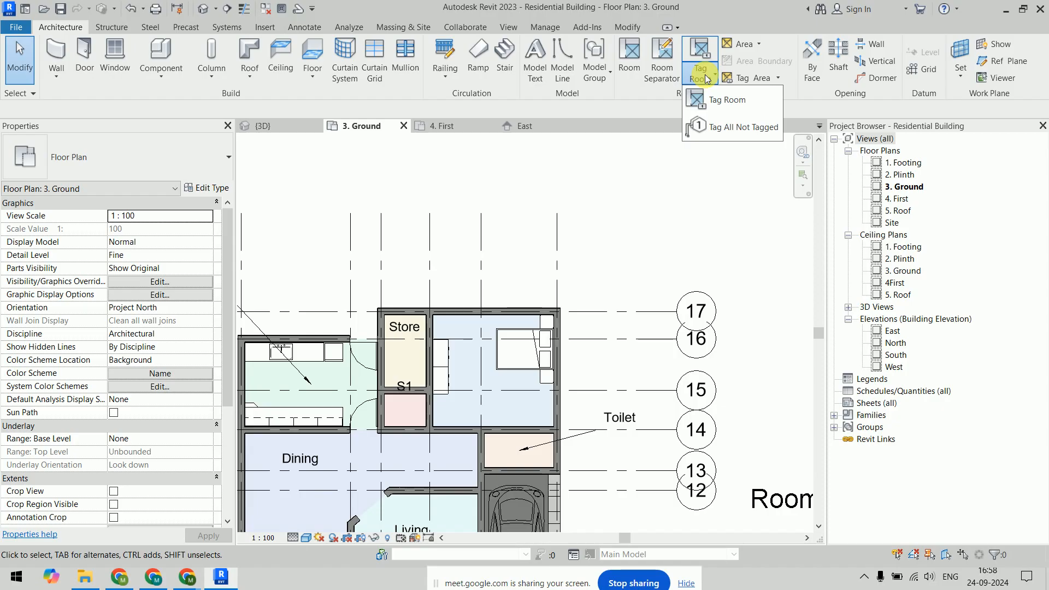
click(656, 213)
click(714, 77)
click(710, 99)
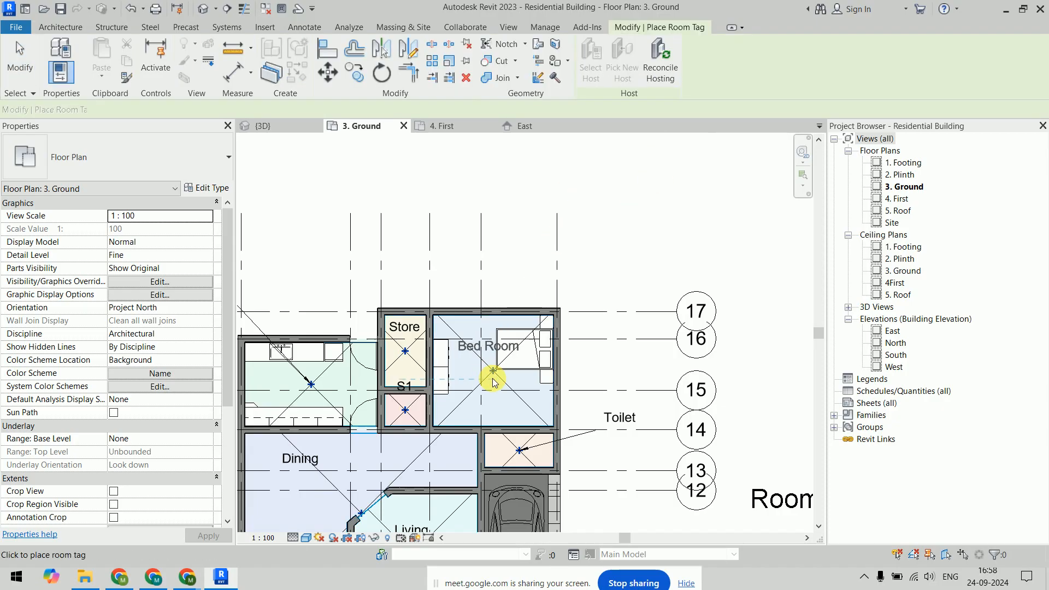
click(493, 386)
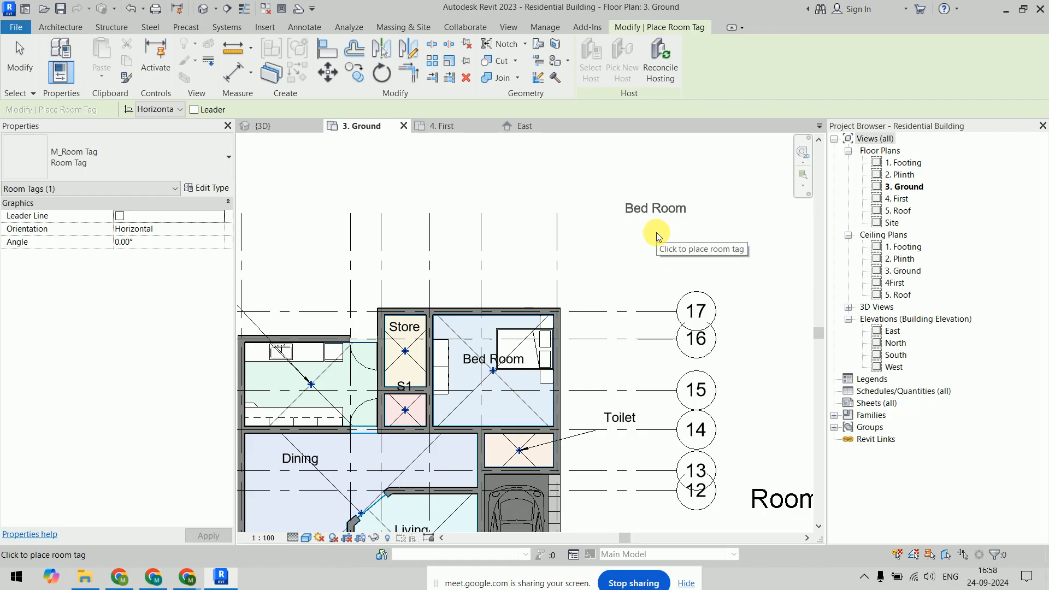
key(Escape)
key(Escape)
Delete the Bed Room, Living and Dining room tags from the ground floor plan.
scroll(646, 253, down, 2)
scroll(672, 152, up, 2)
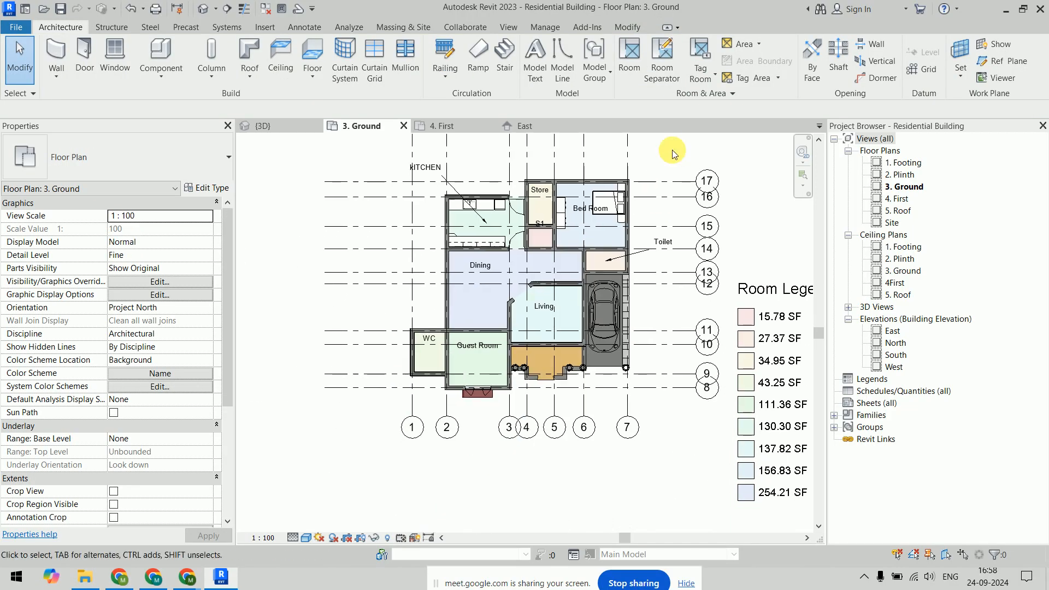
click(548, 232)
key(Delete)
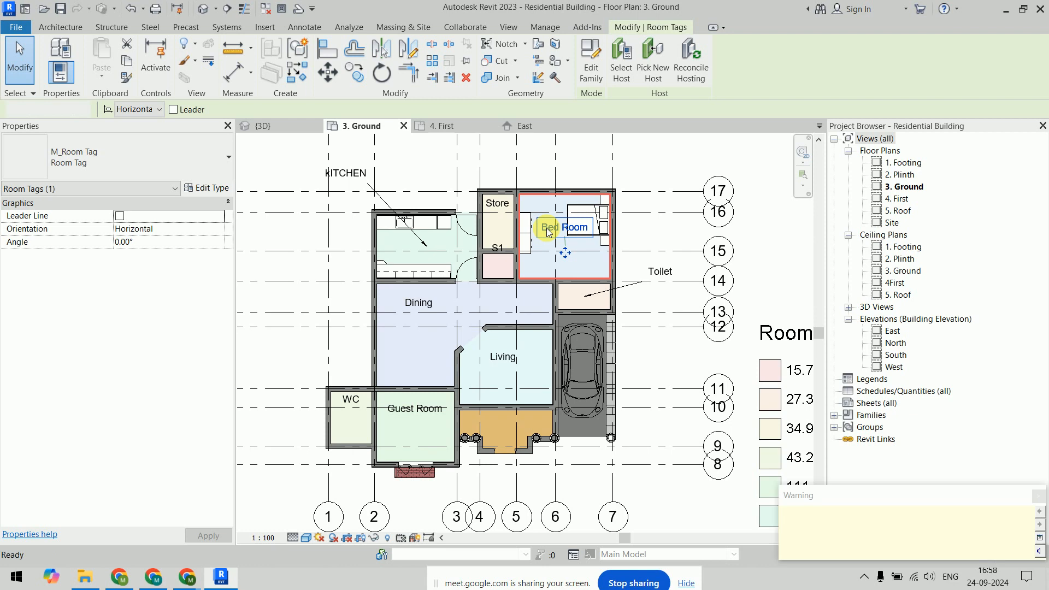
click(425, 309)
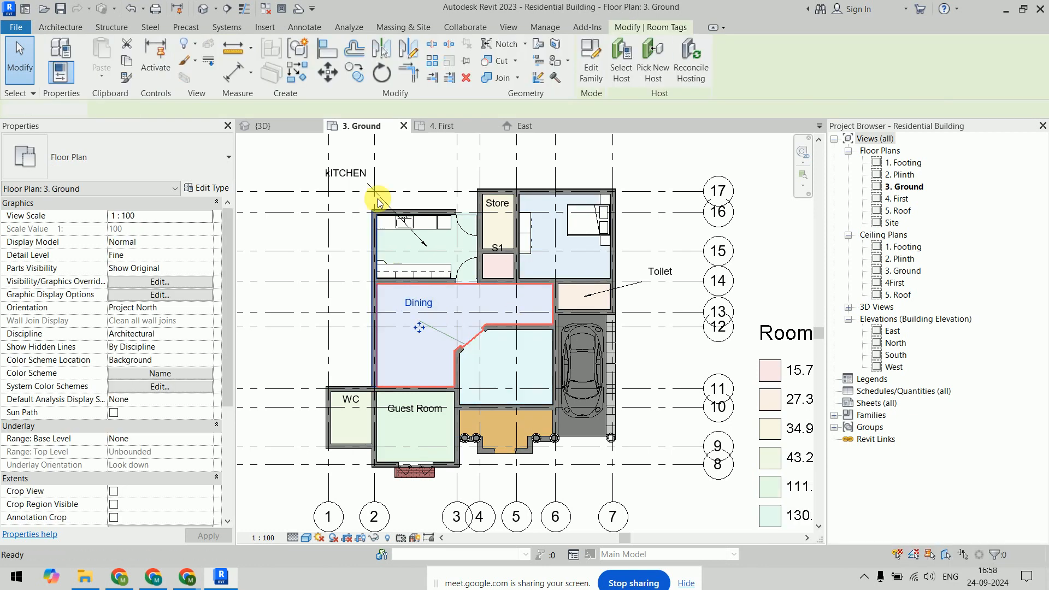
key(Delete)
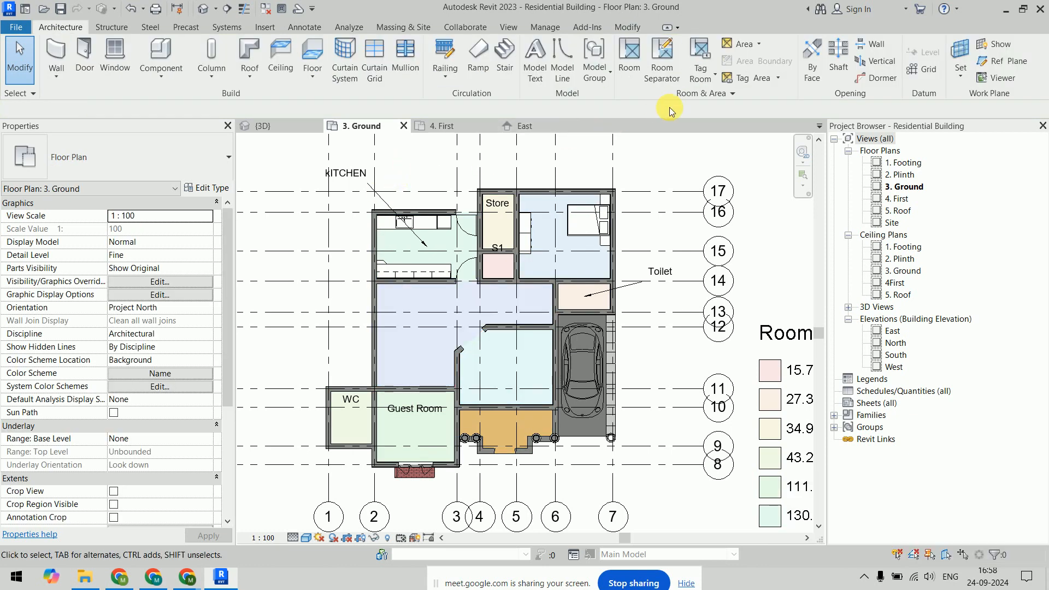
Tag all untagged rooms in the current view using the Room Tags category, M_Room Tag : Room Tag, without leaders.
click(702, 75)
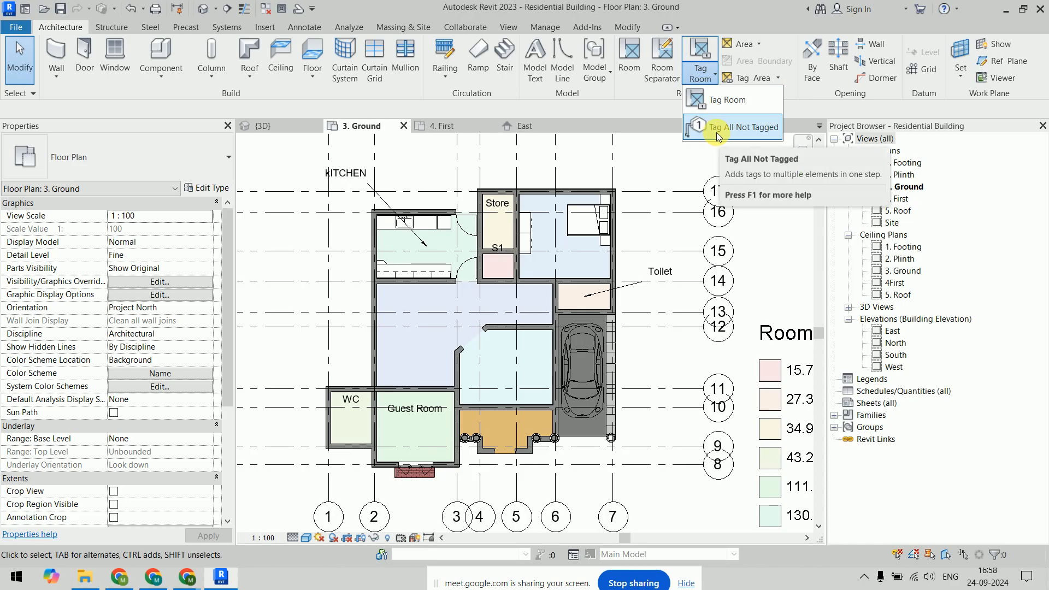
click(716, 133)
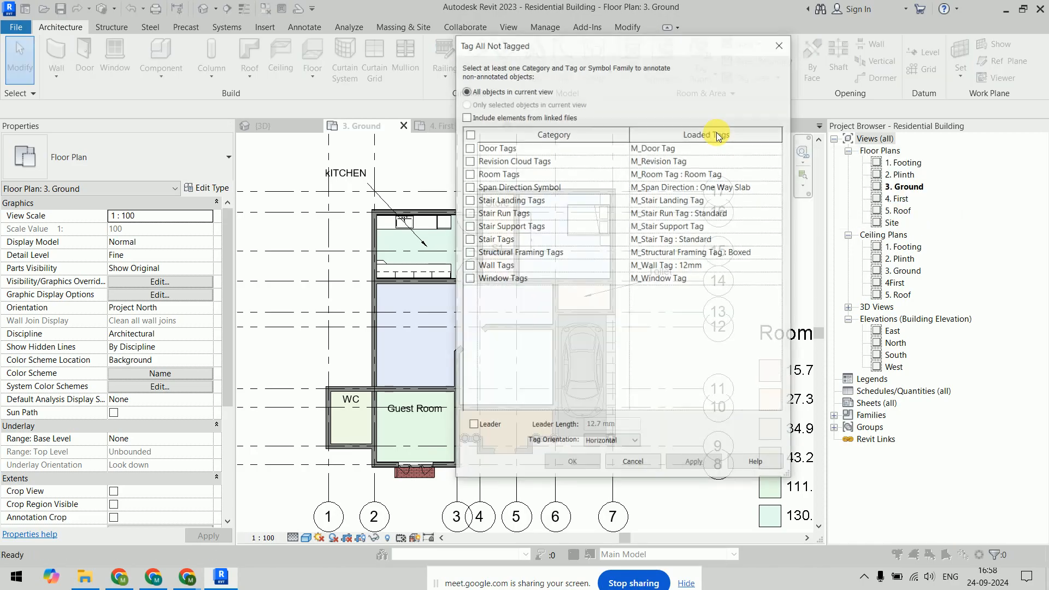
click(469, 174)
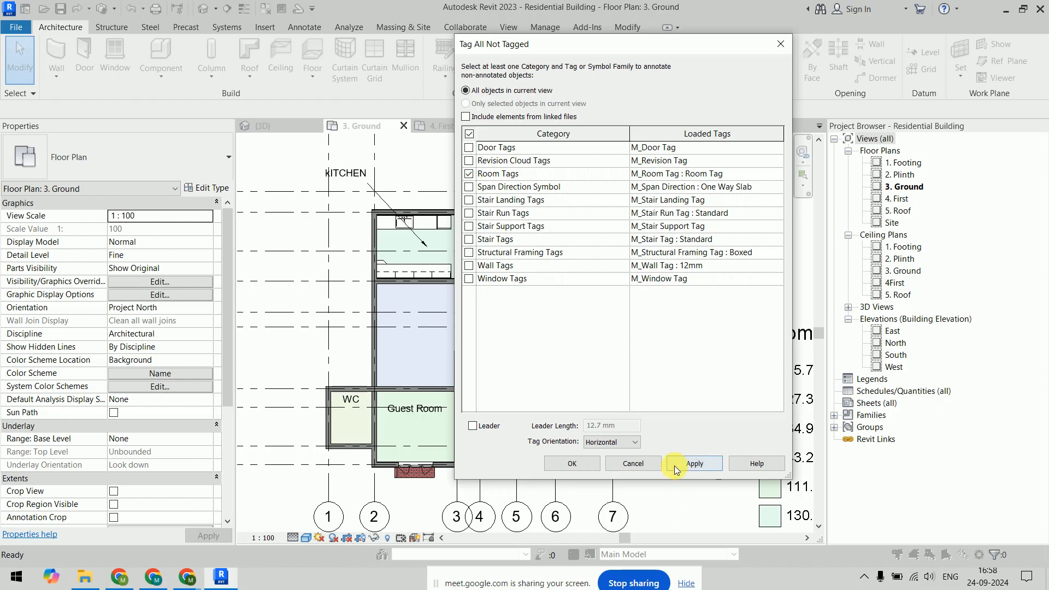
click(571, 463)
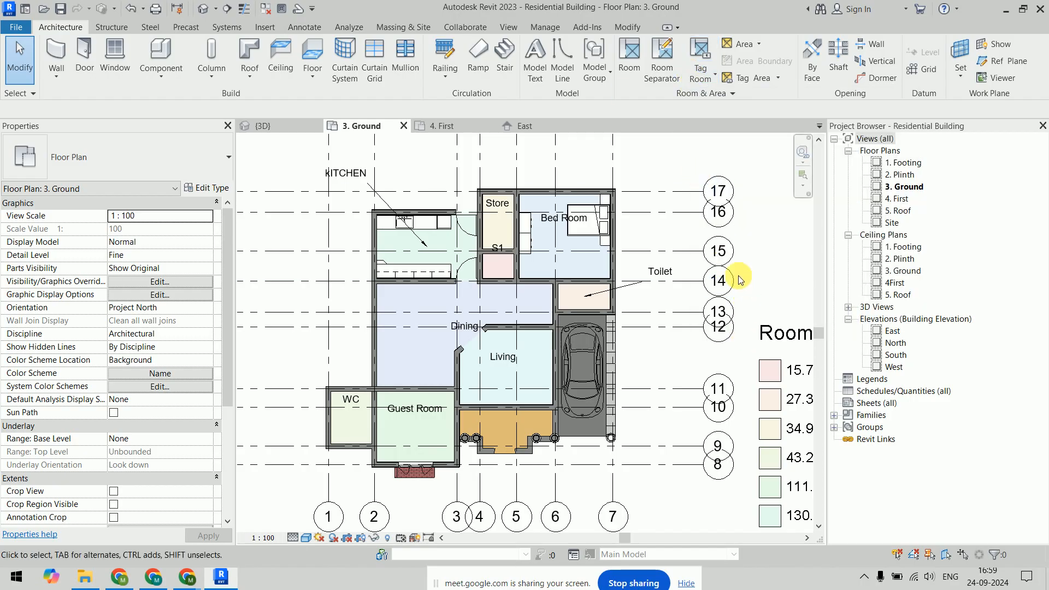
middle_drag(731, 281, 717, 285)
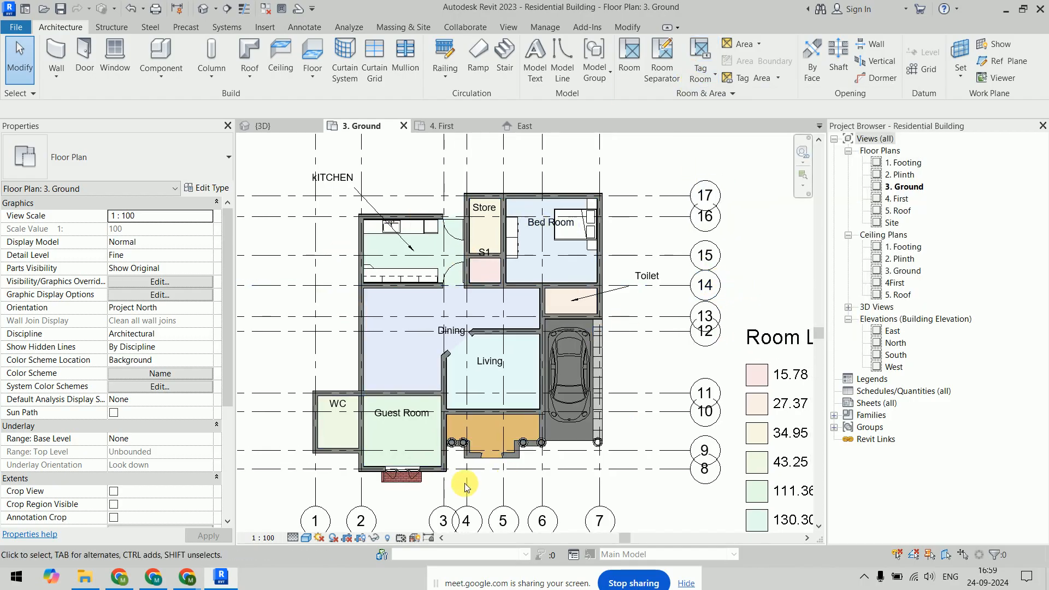
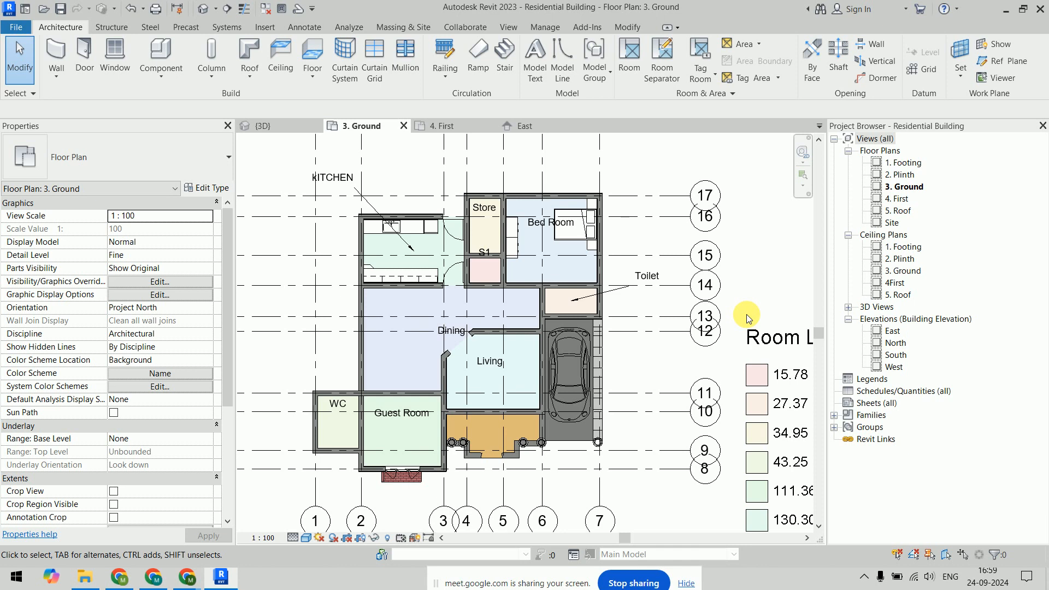
Create a Gross Building area plan for level 3. Ground, with area boundary lines generated automatically from the external walls.
click(746, 46)
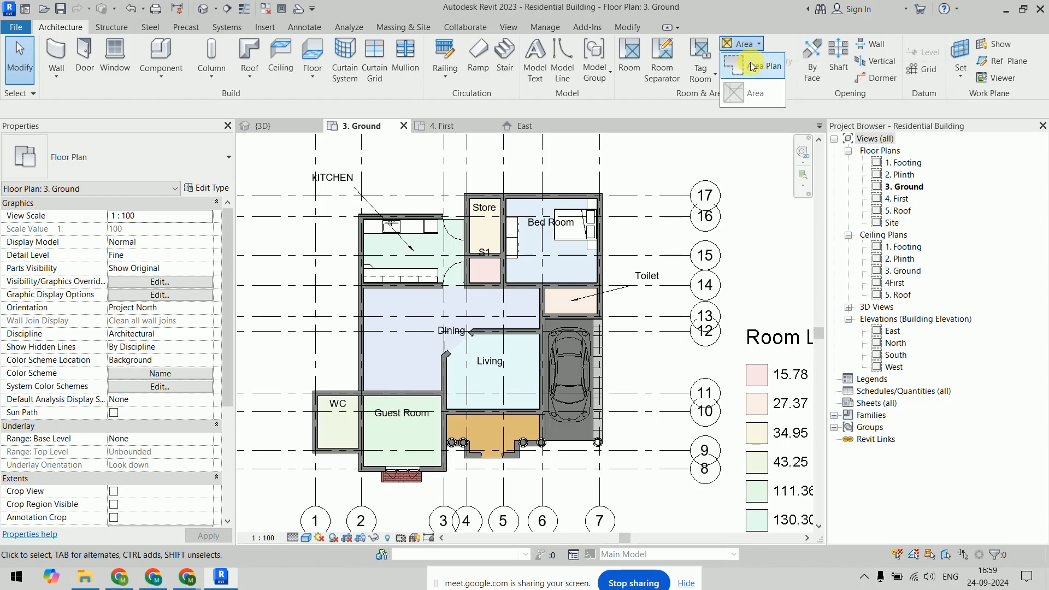
click(763, 66)
drag(495, 123, 717, 39)
click(686, 142)
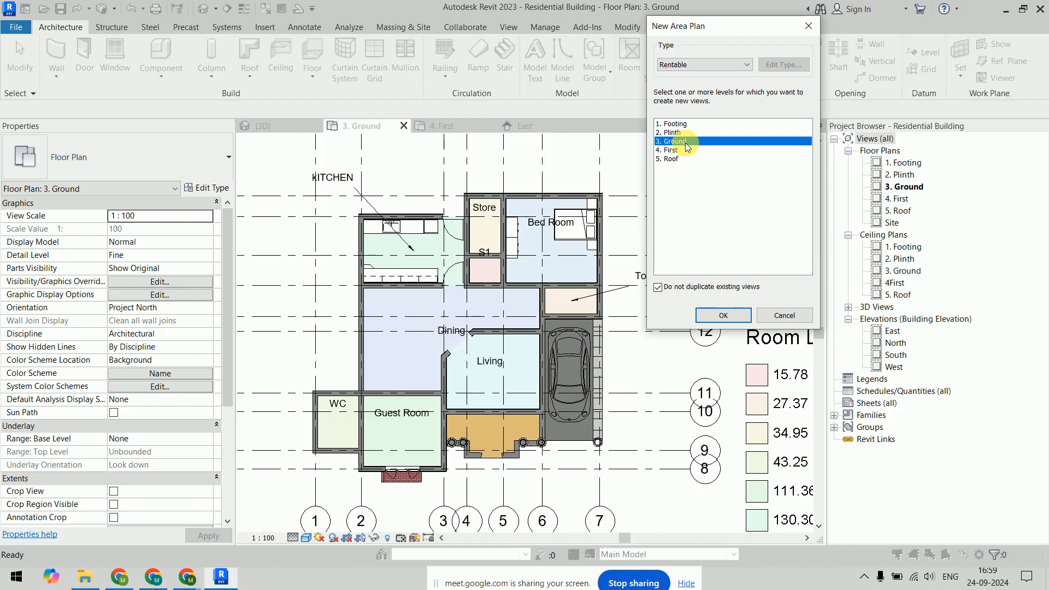
click(706, 63)
click(709, 77)
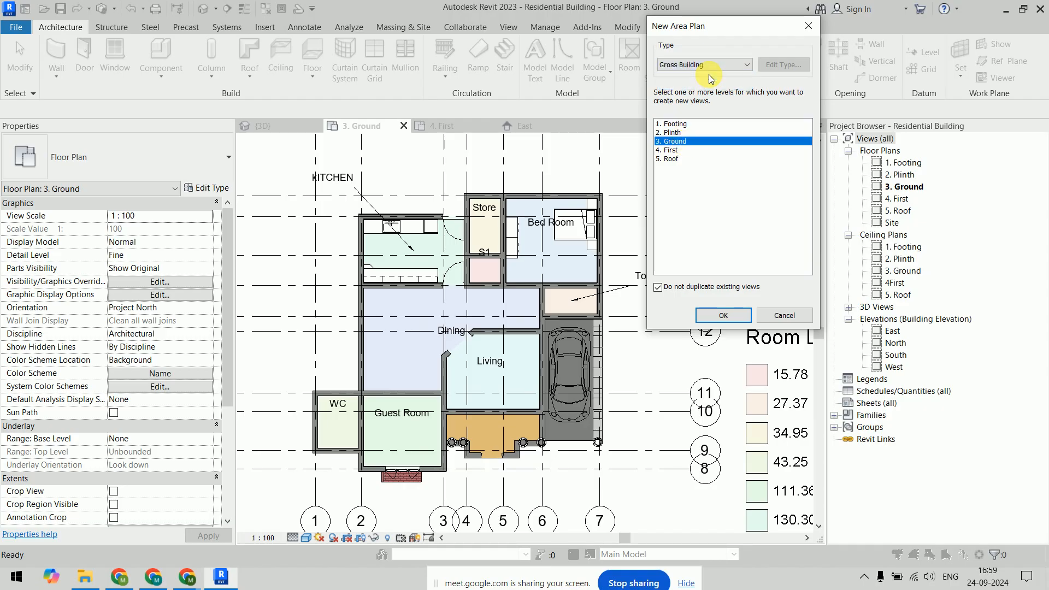
click(726, 311)
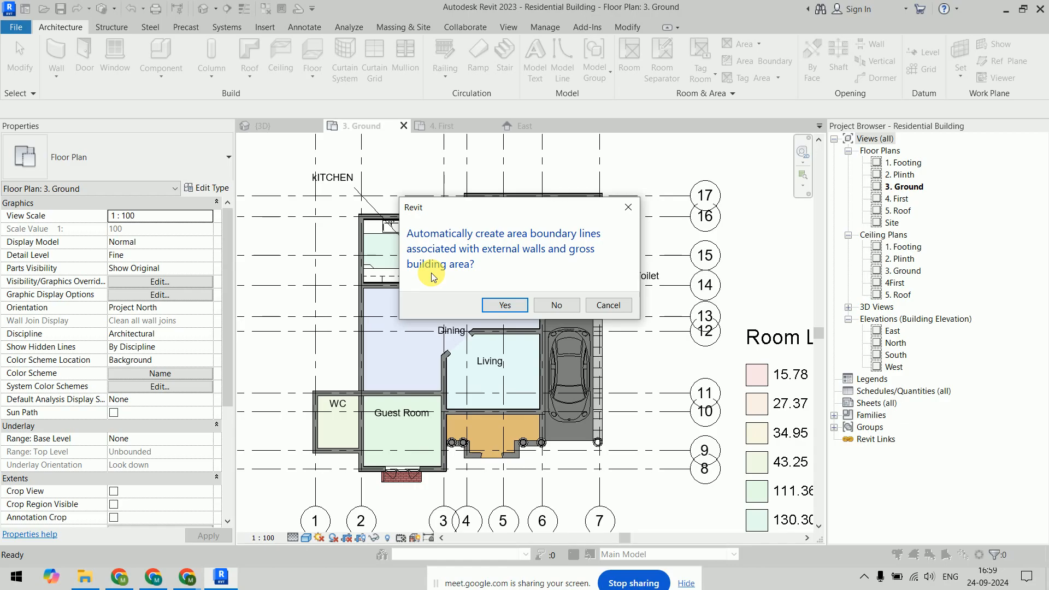
click(501, 305)
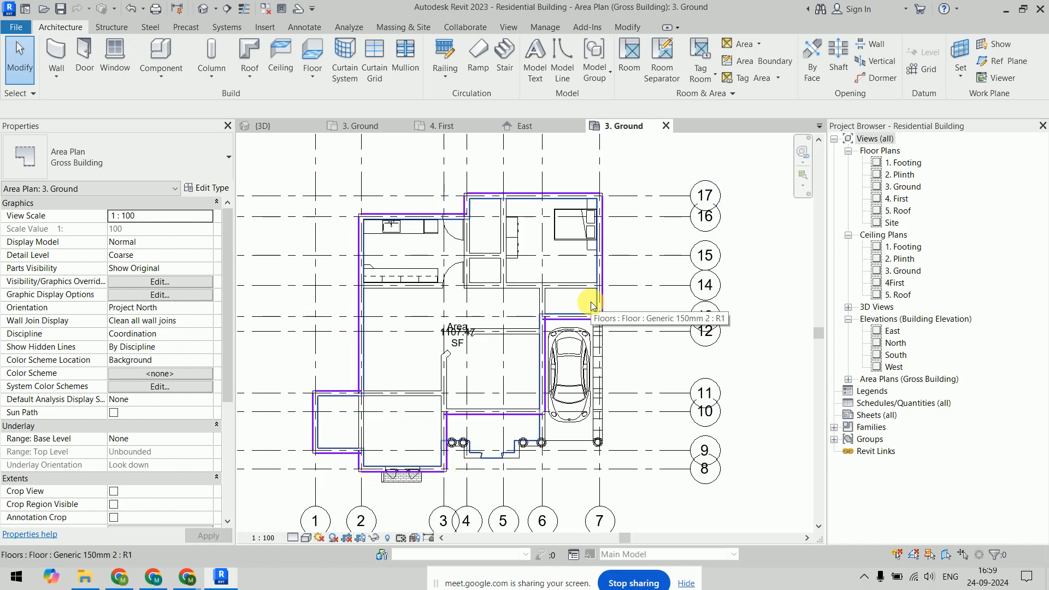
Try to trim the area boundary lines into a corner at the store's upper-left outer corner.
scroll(473, 203, up, 2)
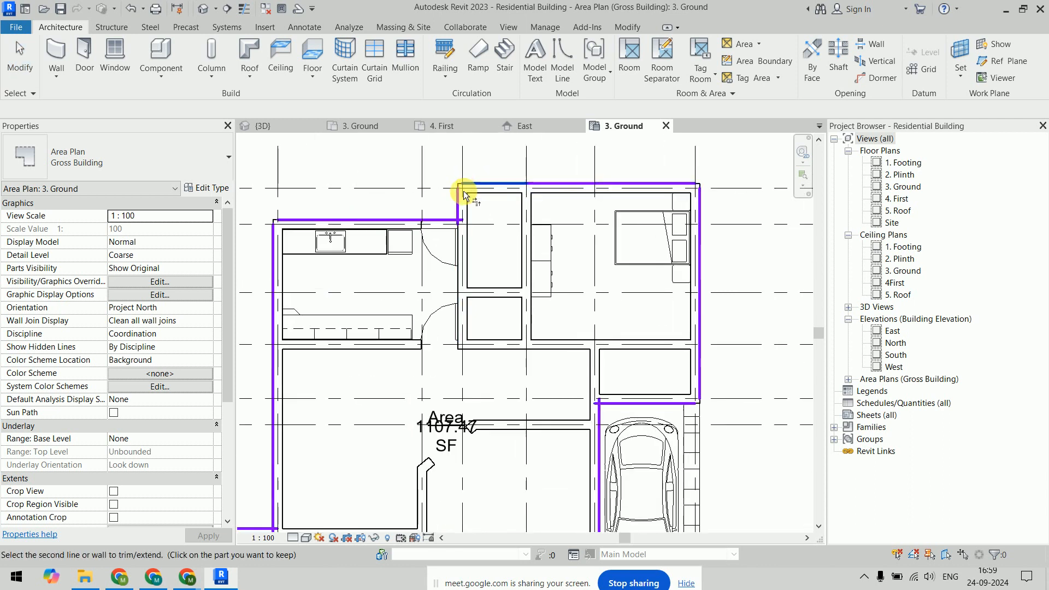
key(t)
key(r)
scroll(447, 187, up, 2)
scroll(446, 185, up, 2)
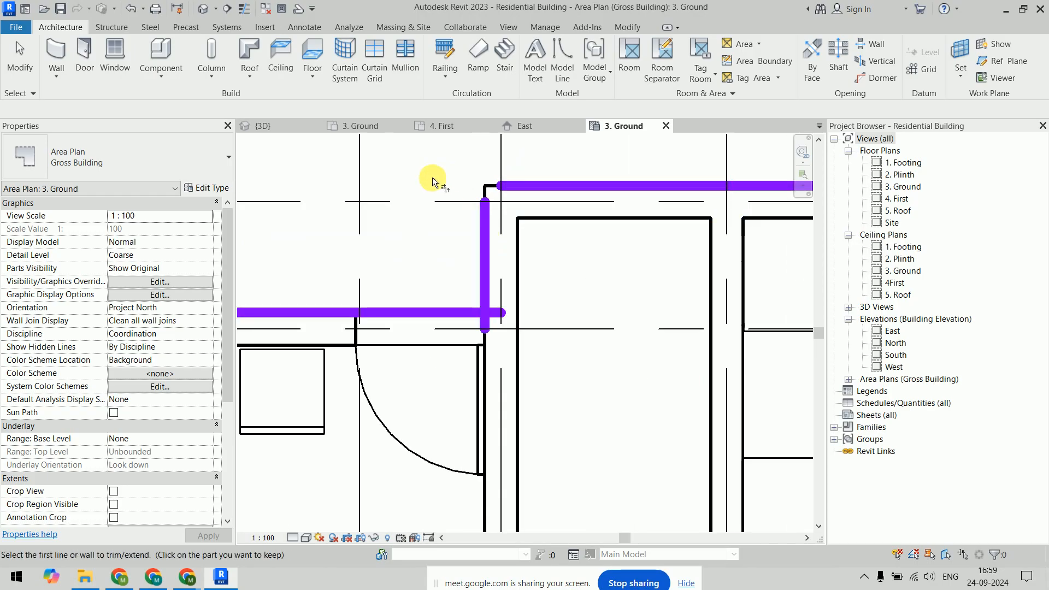
scroll(433, 179, down, 7)
middle_drag(517, 204, 545, 209)
key(Escape)
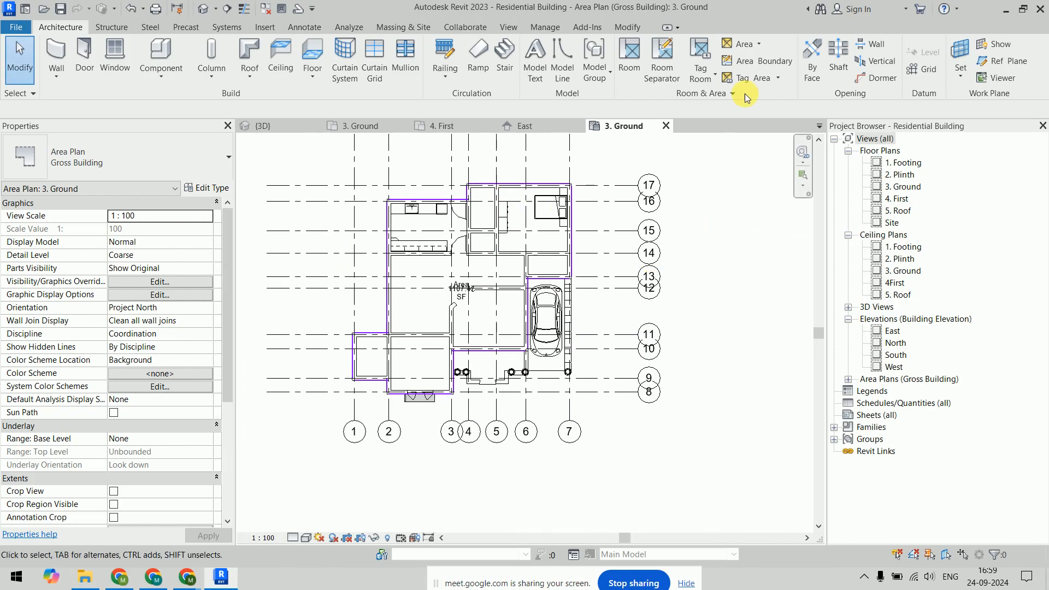
click(746, 47)
click(760, 98)
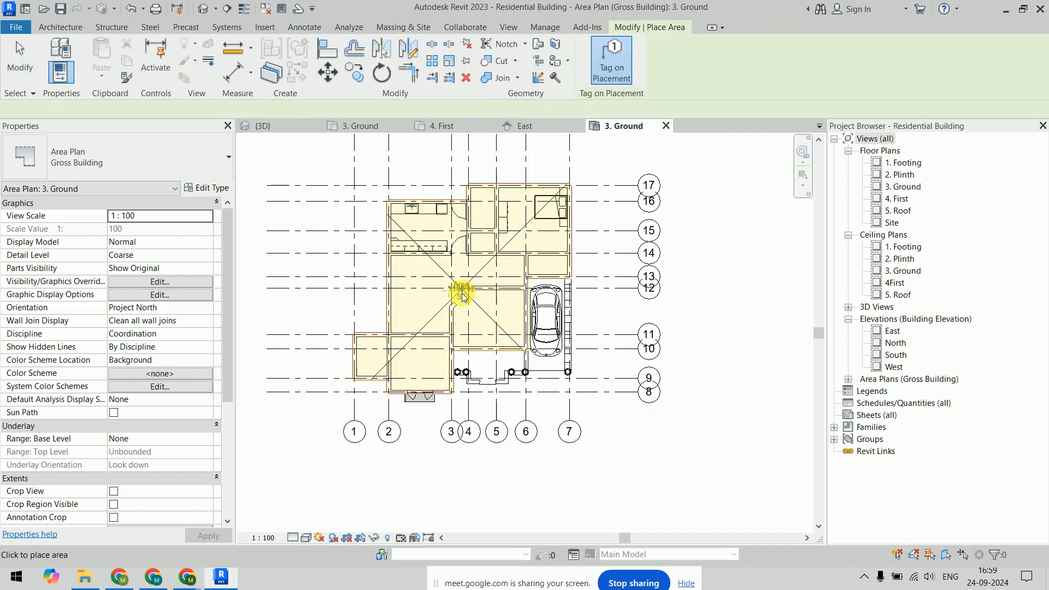
click(462, 269)
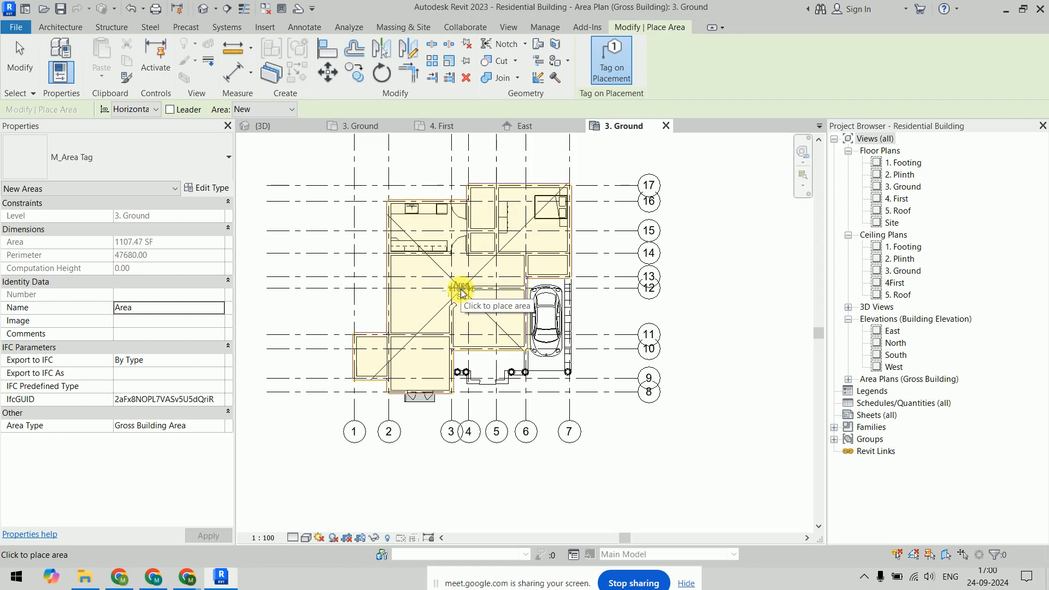
scroll(481, 264, up, 4)
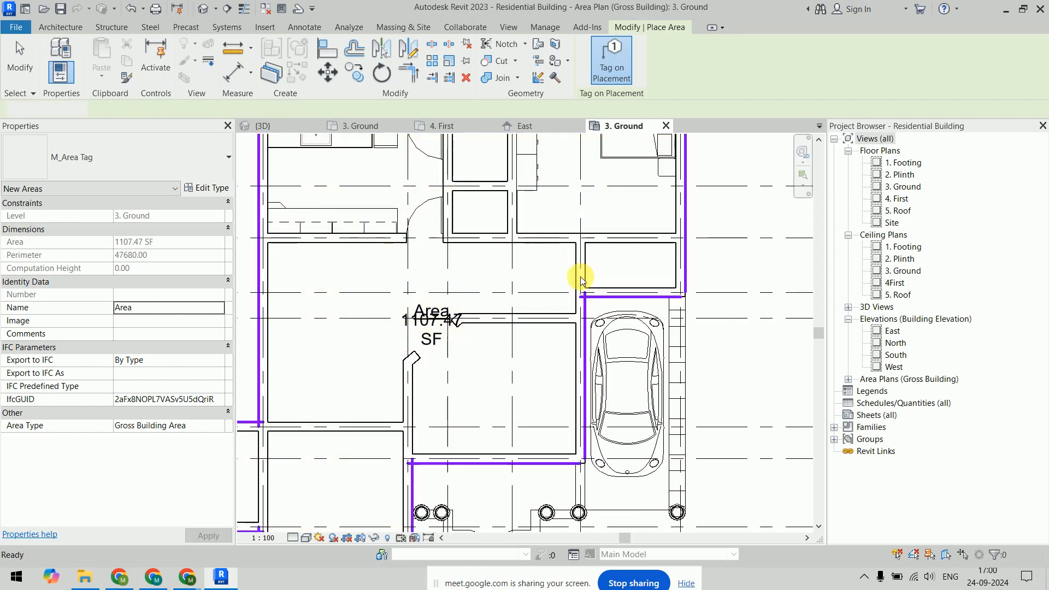
key(Escape)
Open the ground floor's area tag family for editing, widen its area value label and move that label down, clear of the name label.
scroll(468, 312, up, 4)
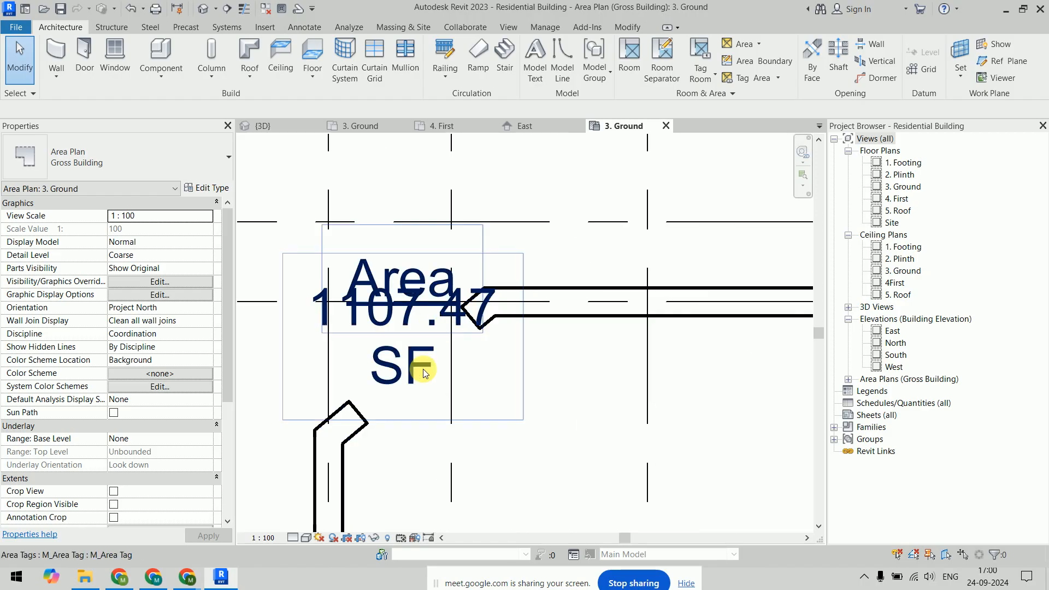
click(425, 373)
click(599, 80)
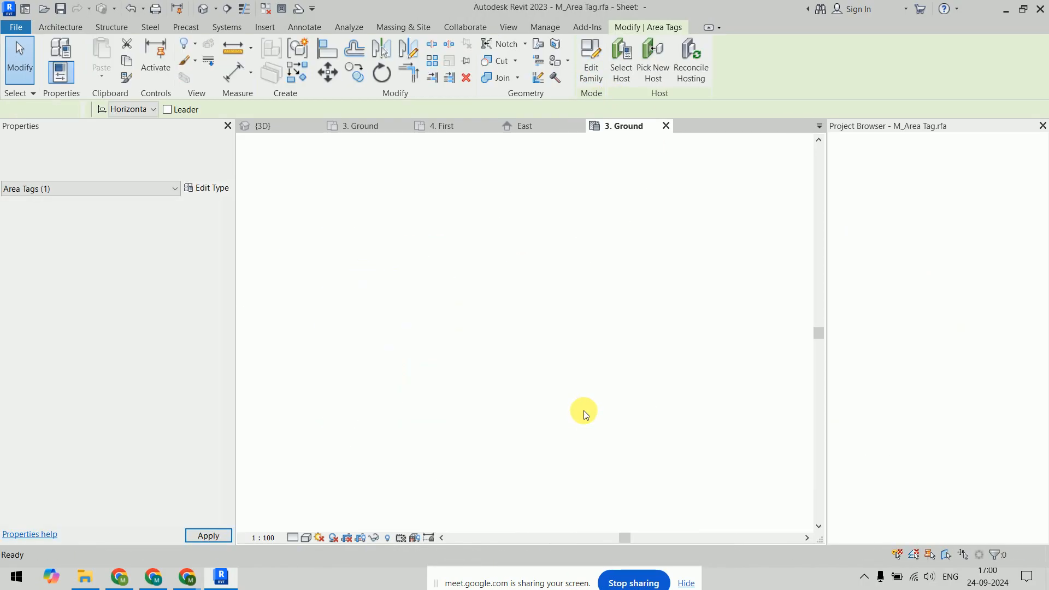
click(530, 357)
drag(563, 356, 701, 357)
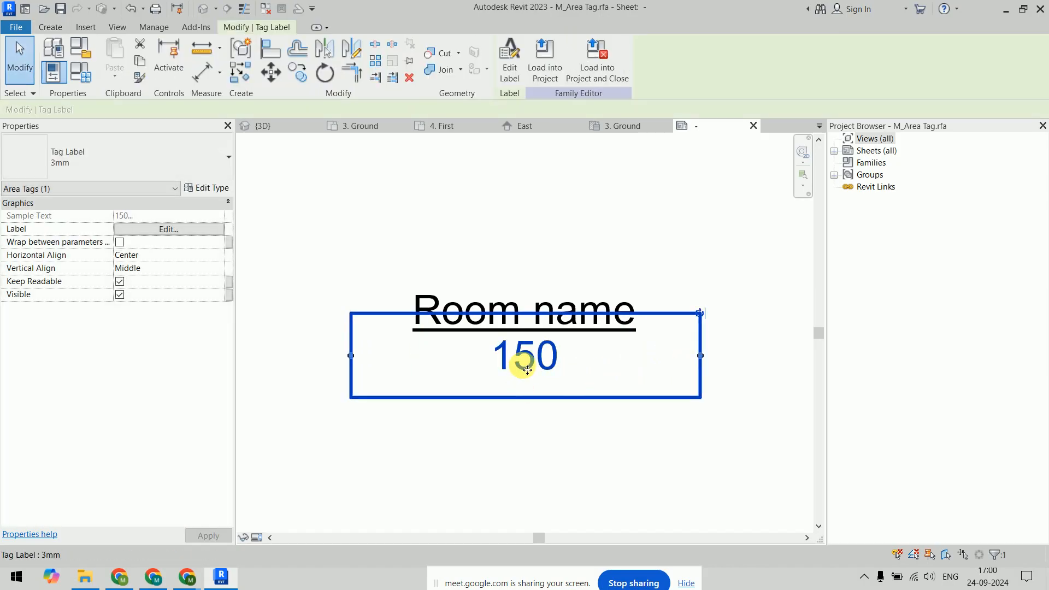
drag(526, 370, 521, 395)
Turn off Underline in the type properties of the tag's name label, type 3mm Underline.
click(552, 310)
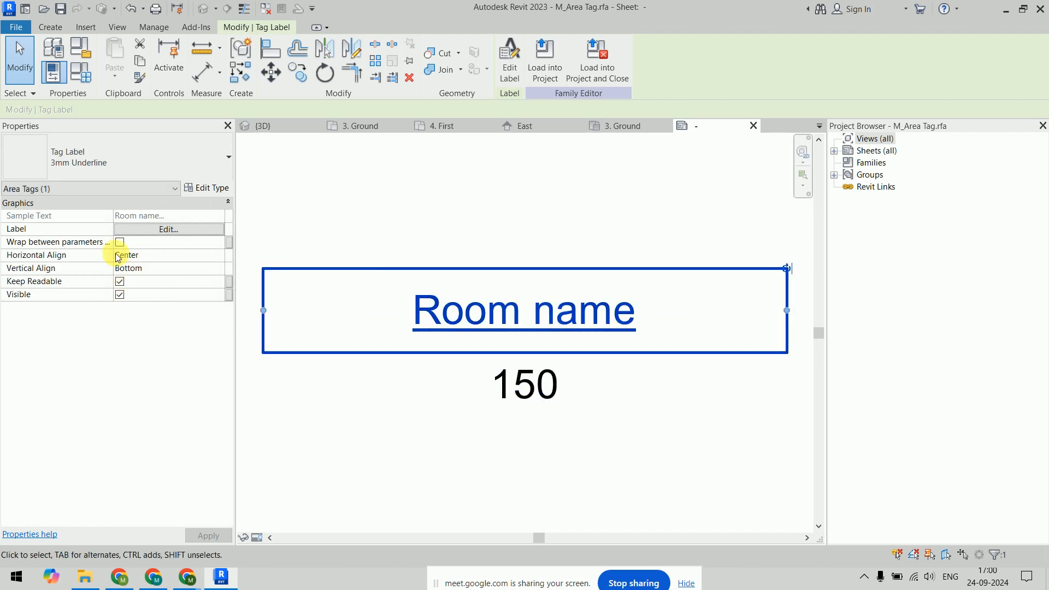
click(188, 164)
click(188, 164)
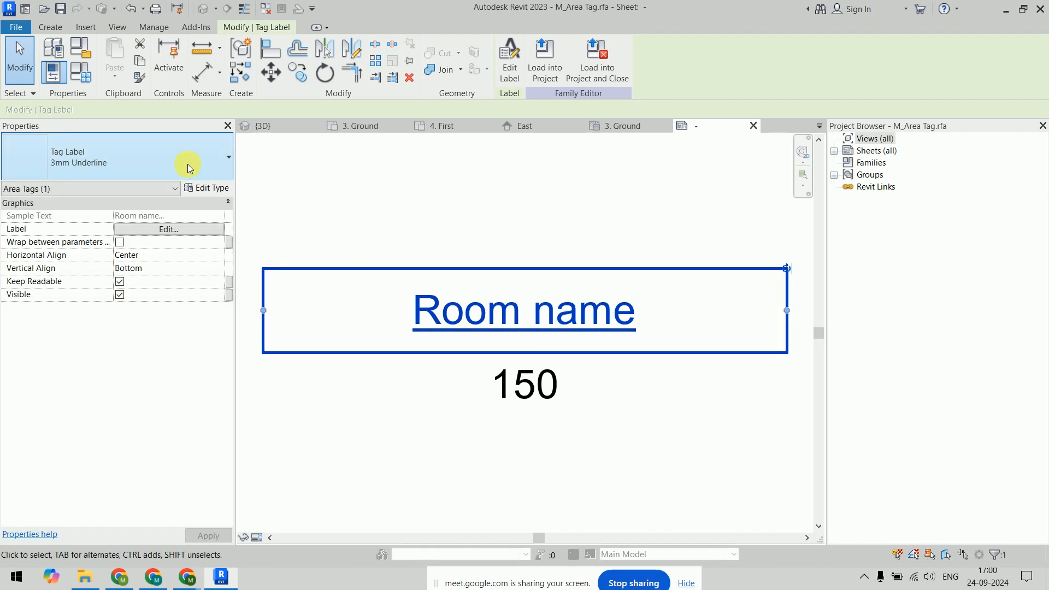
click(210, 190)
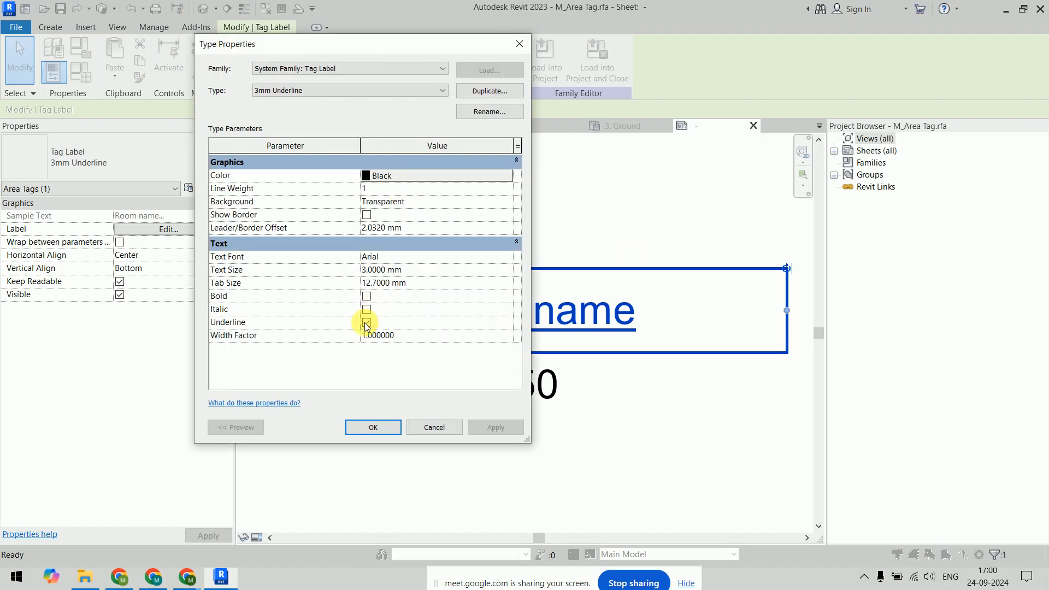
click(385, 428)
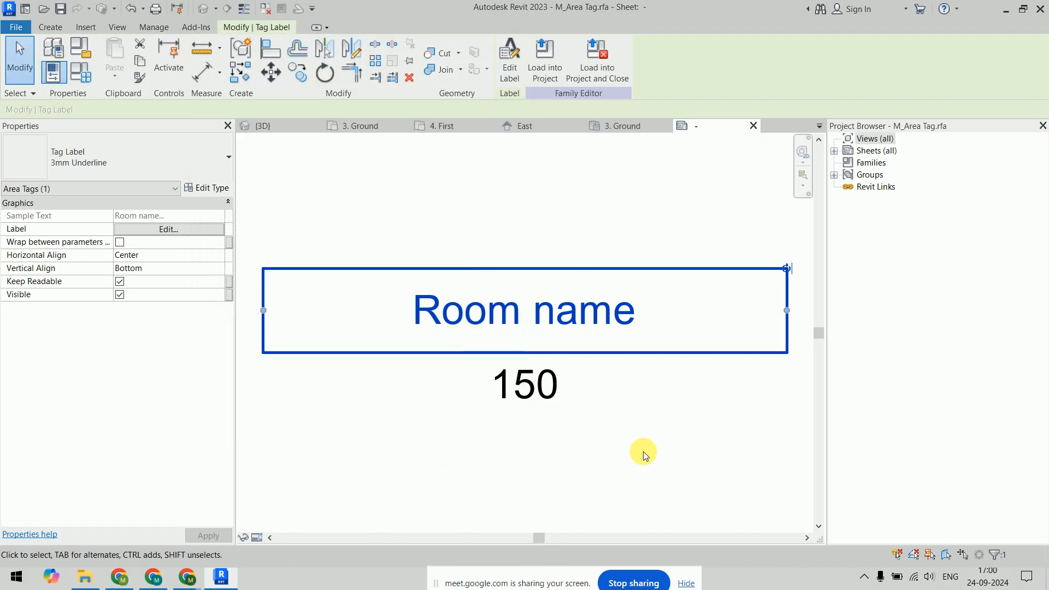
Load the edited M_Area Tag family into the project without saving its file, overwriting the existing version and its parameter values.
click(603, 77)
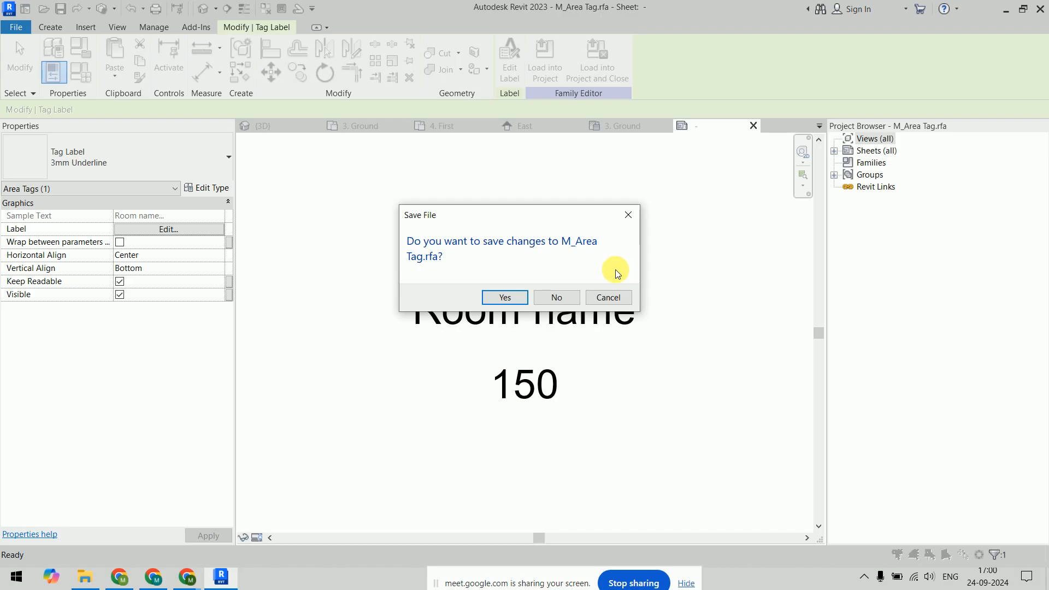
click(556, 297)
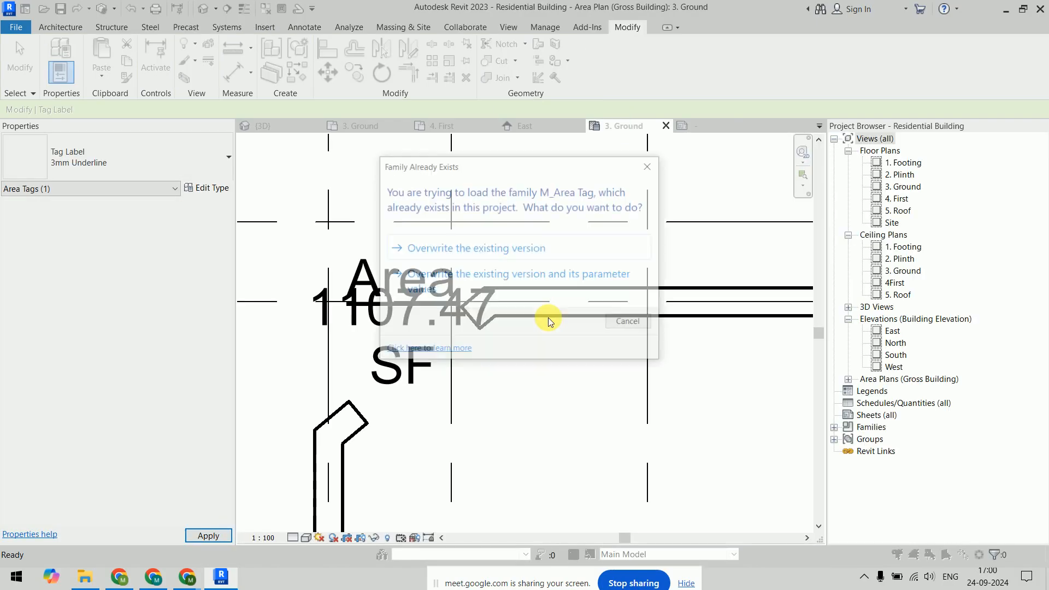
click(532, 283)
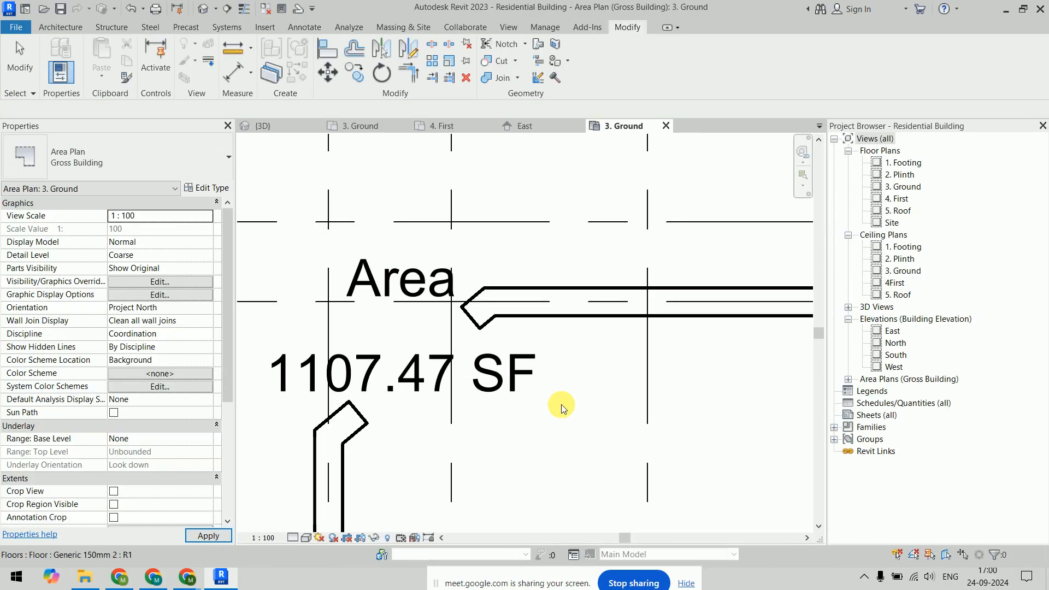
click(561, 404)
scroll(571, 257, down, 8)
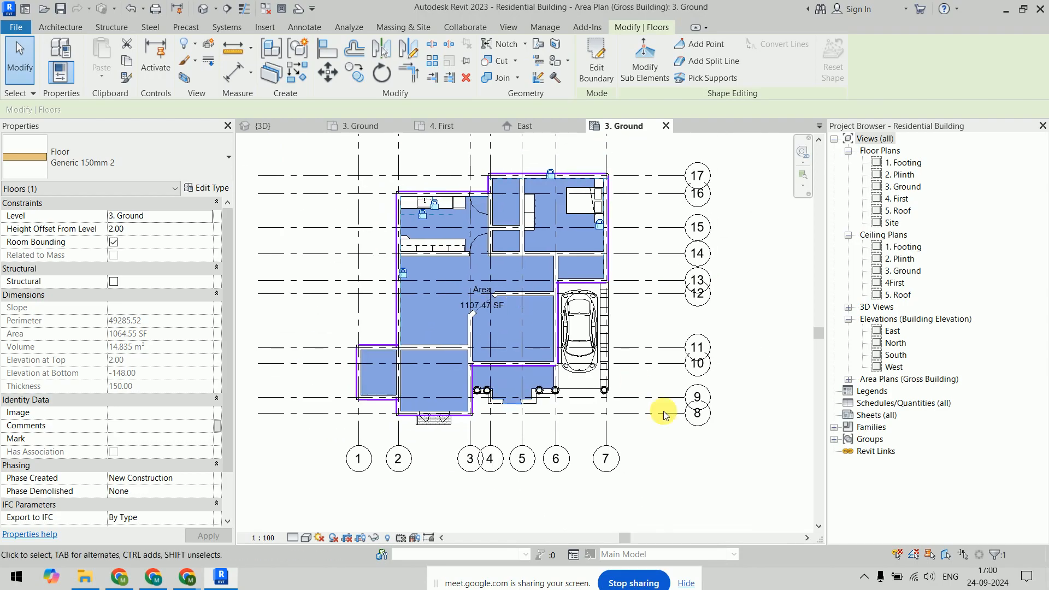
click(772, 477)
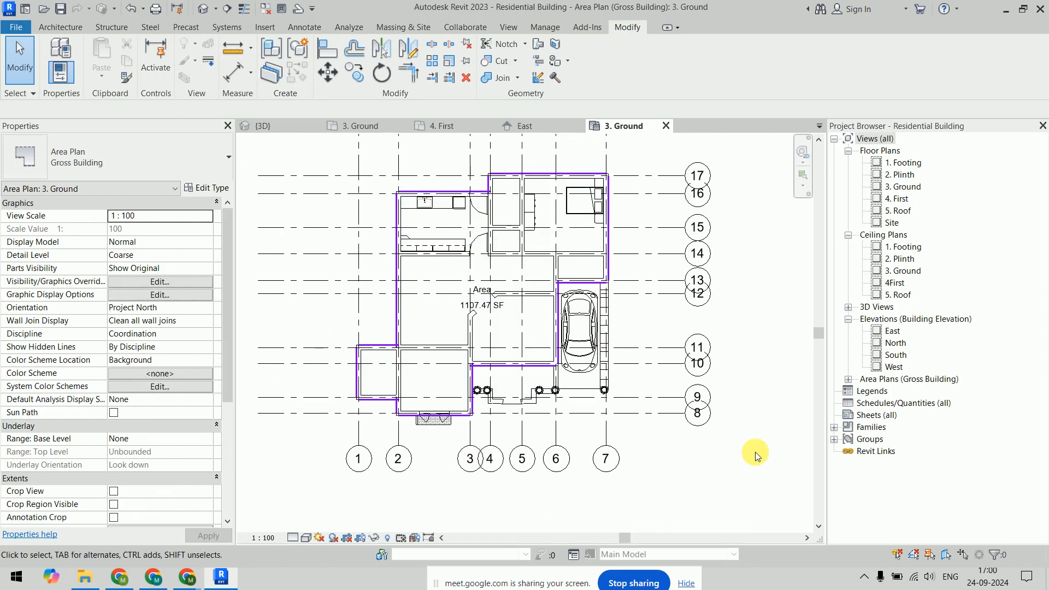
middle_drag(755, 456, 701, 444)
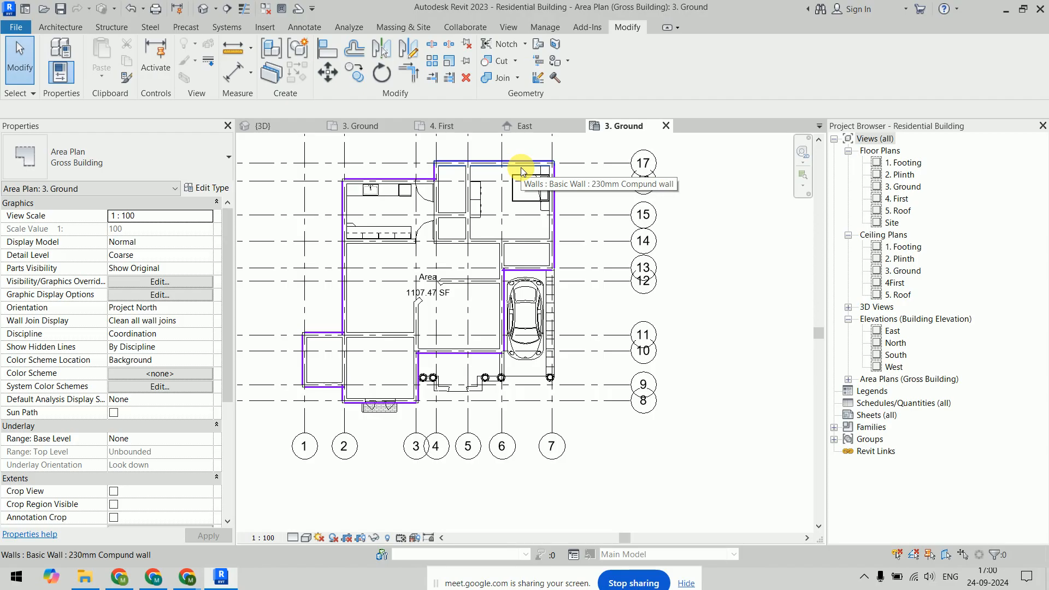
From the 4. First floor plan, create a Rentable area plan for level 4. First without automatic area boundary lines.
double_click(902, 199)
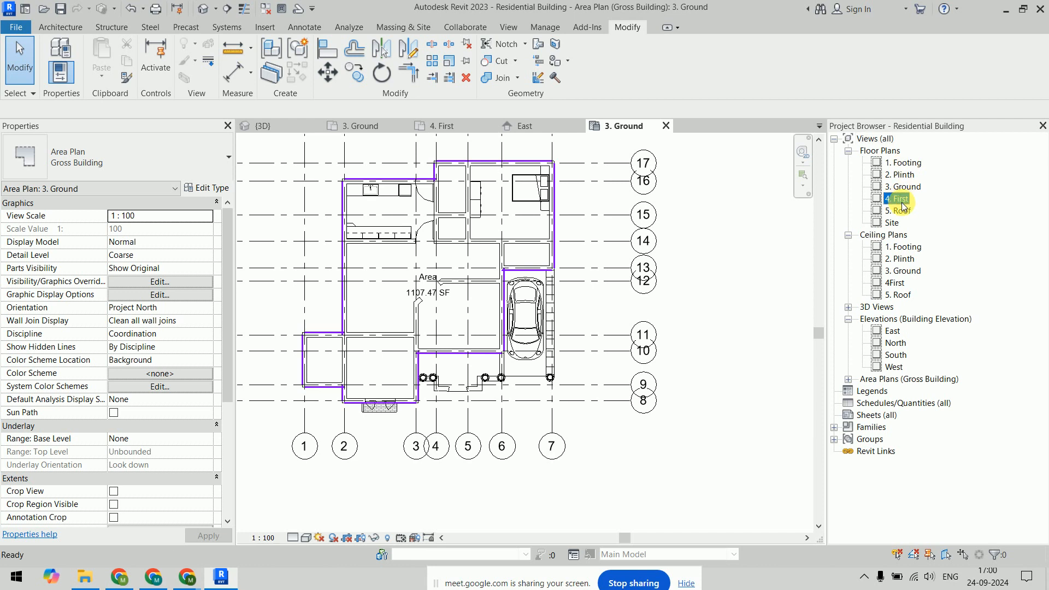
scroll(603, 257, up, 4)
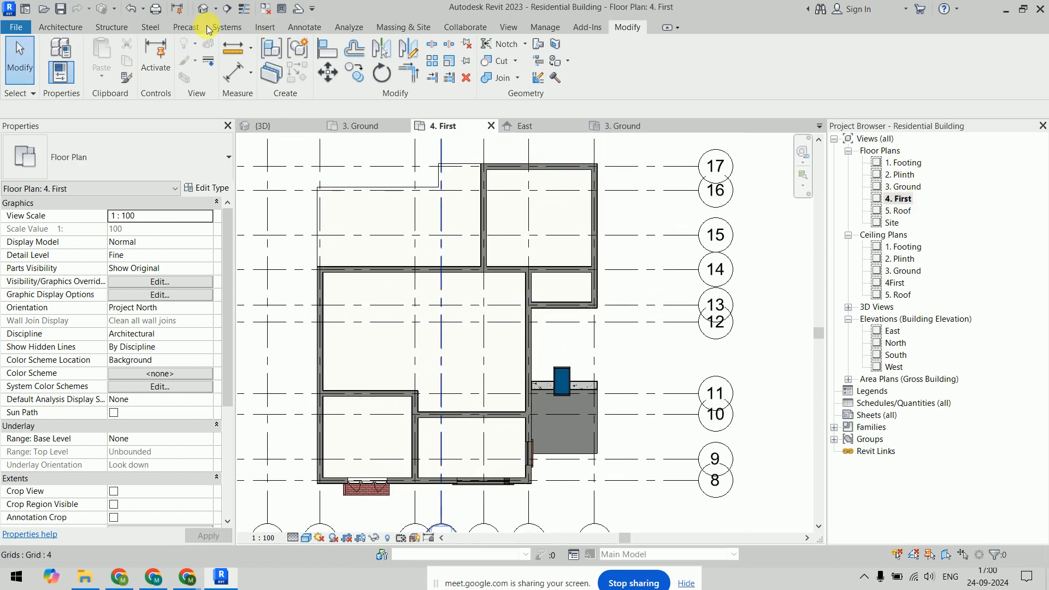
click(53, 28)
click(759, 43)
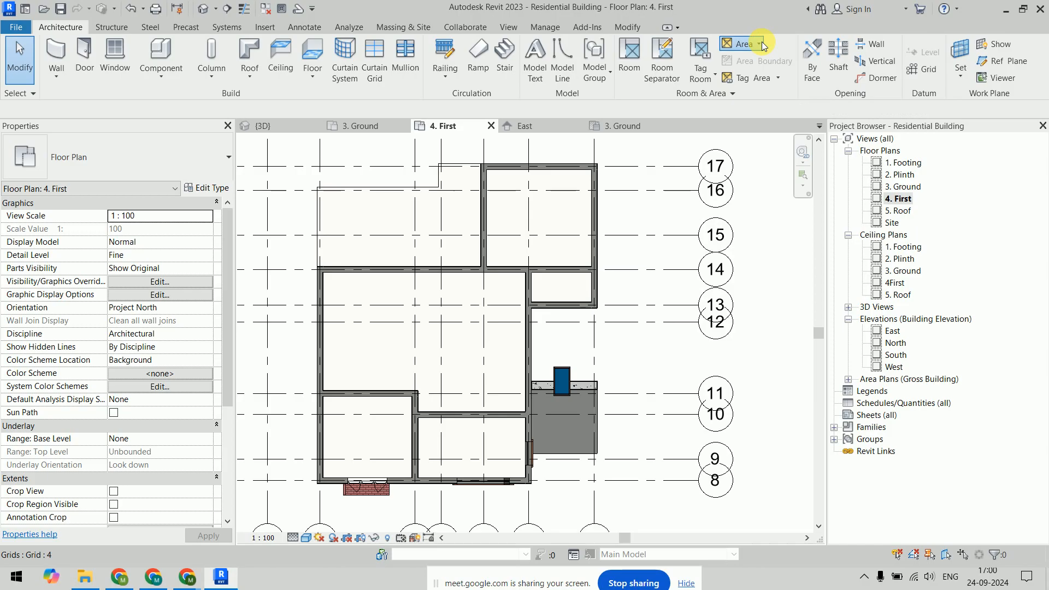
click(754, 80)
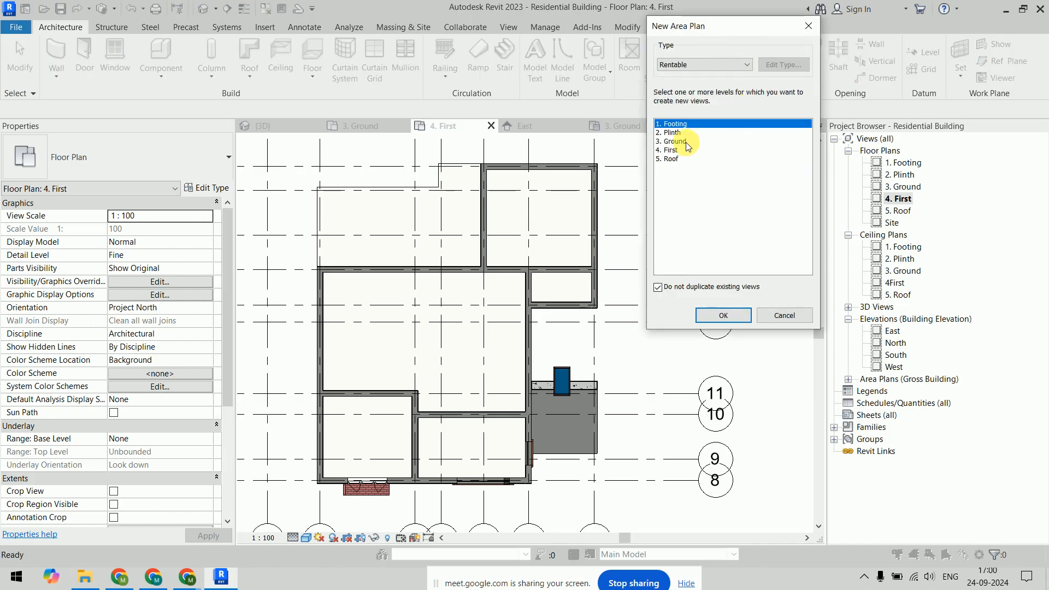
click(677, 151)
click(723, 315)
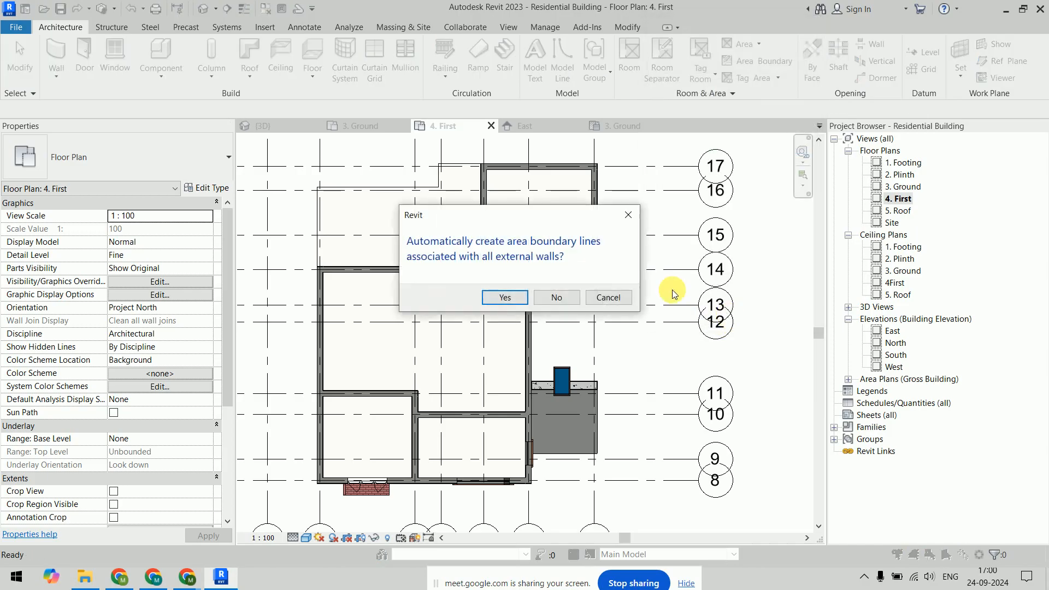
click(556, 297)
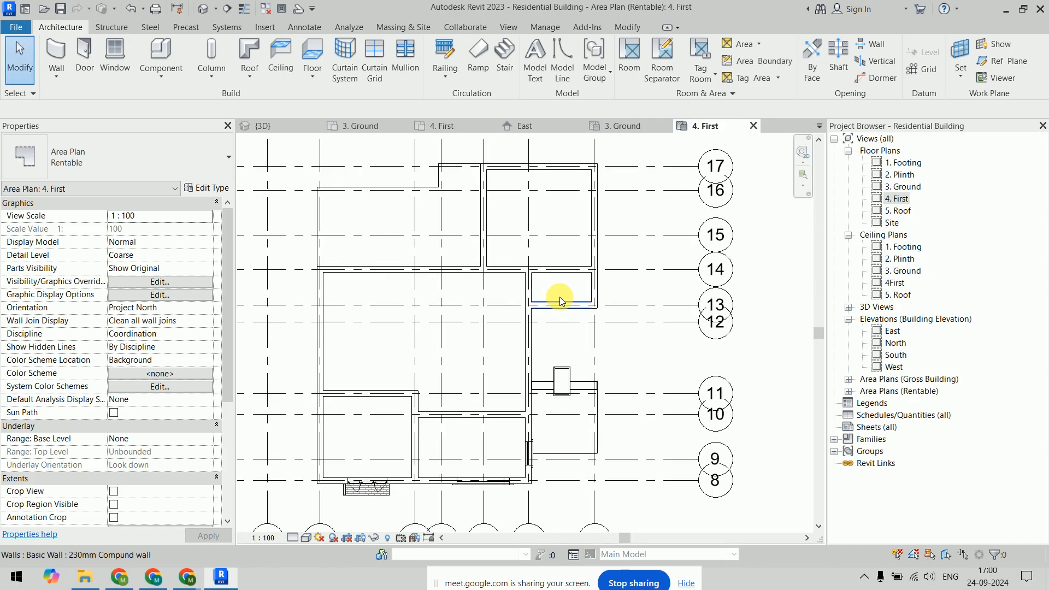
Draw a closed loop of straight area boundary lines along the outer faces of the first floor's external walls.
click(764, 62)
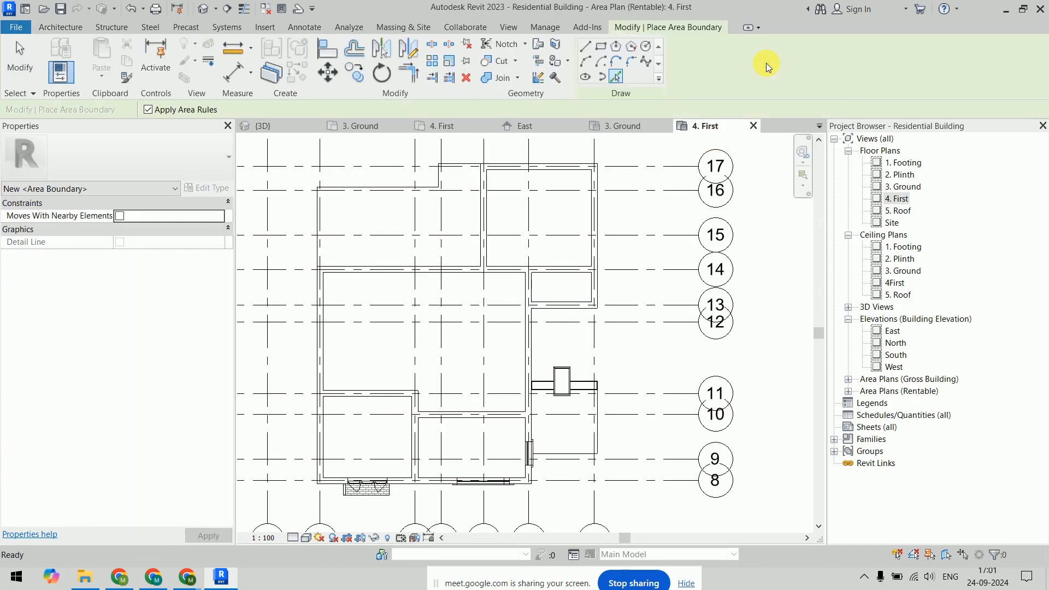
click(585, 46)
click(597, 164)
click(480, 164)
click(480, 267)
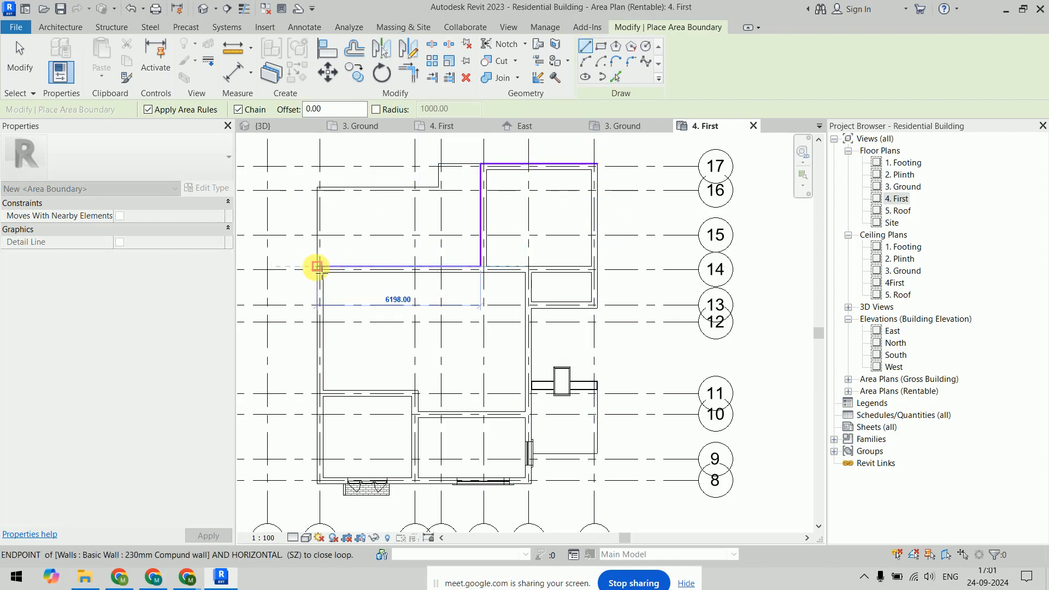
click(316, 267)
click(317, 483)
click(530, 483)
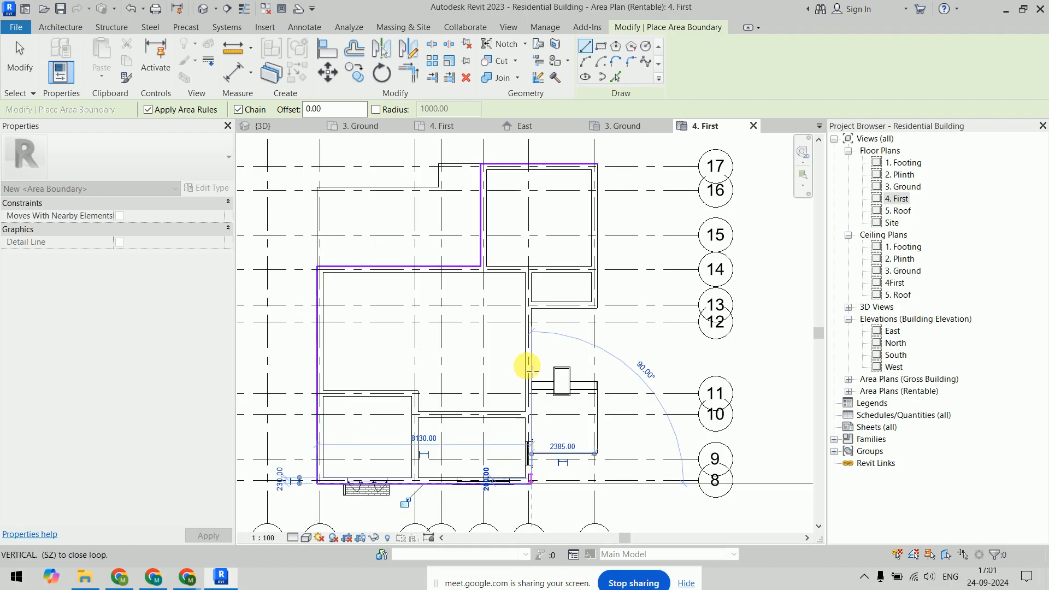
scroll(532, 319, up, 3)
click(528, 301)
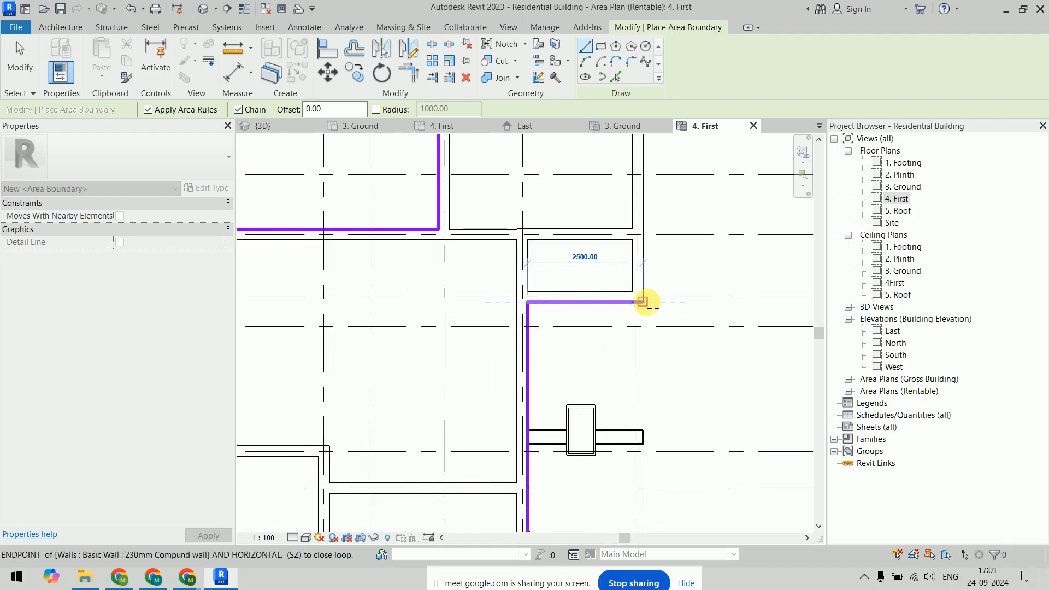
click(656, 291)
scroll(655, 292, down, 4)
click(650, 182)
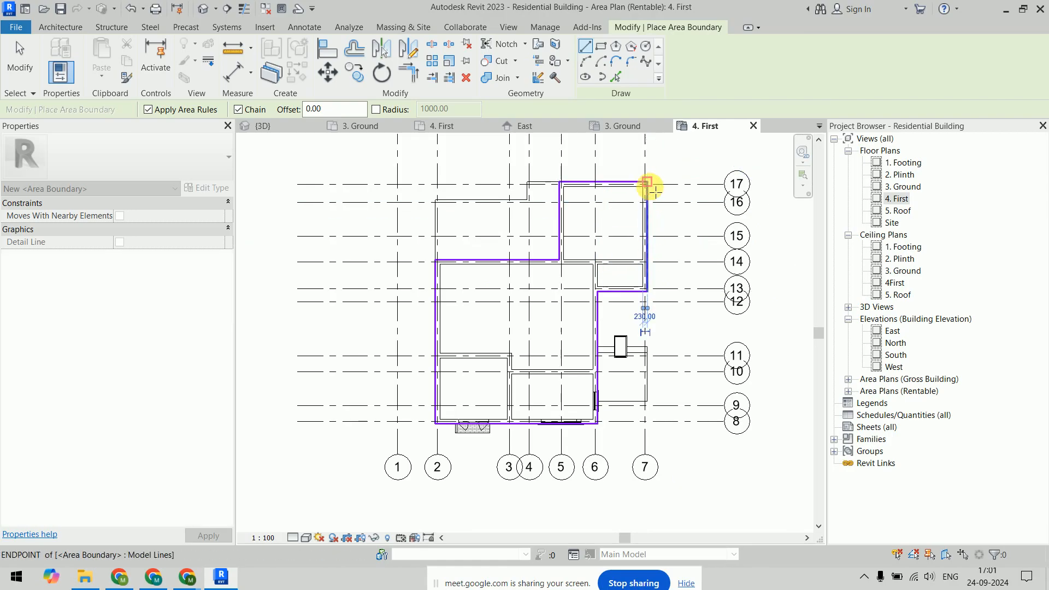
right_click(701, 157)
click(721, 164)
right_click(706, 159)
click(721, 164)
Place a tagged area inside the closed boundary of the first floor's Rentable area plan.
click(758, 44)
click(746, 56)
click(537, 318)
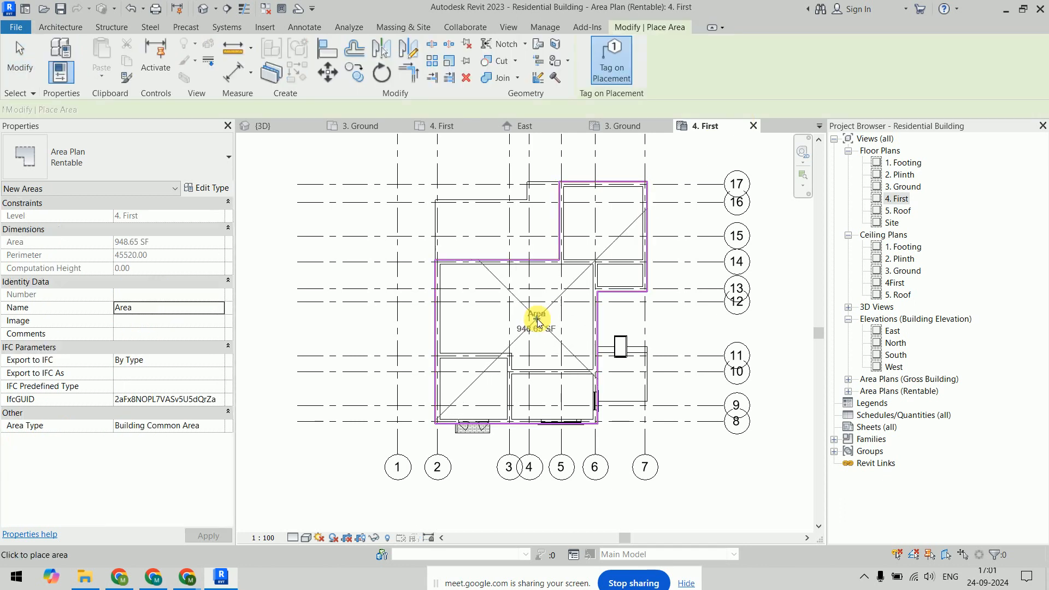
right_click(706, 230)
click(709, 232)
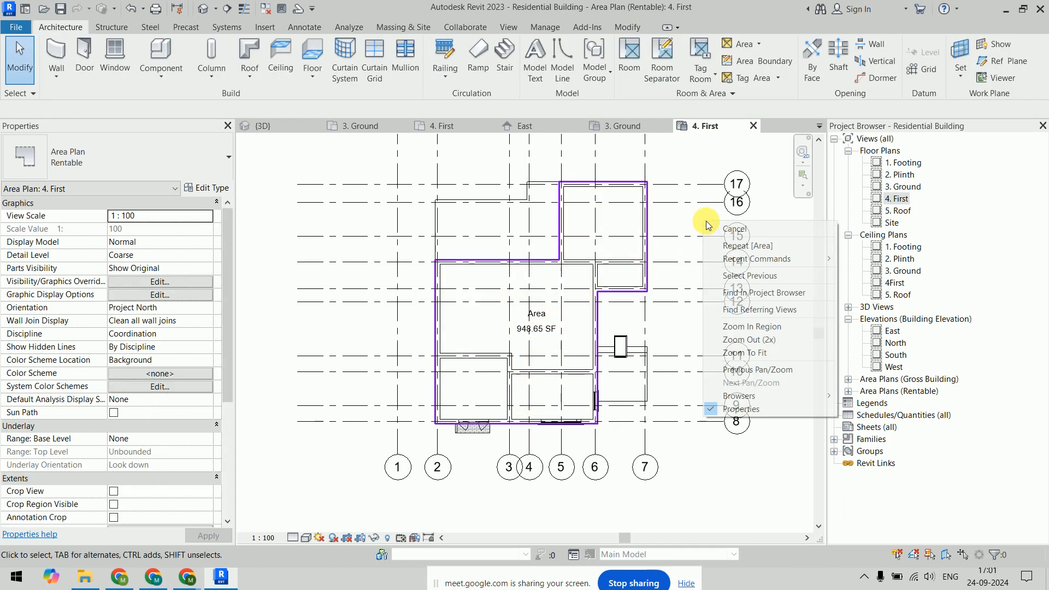
Compare the area tags in the ground floor's Gross Building plan and the first floor's Rentable plan.
scroll(710, 273, up, 2)
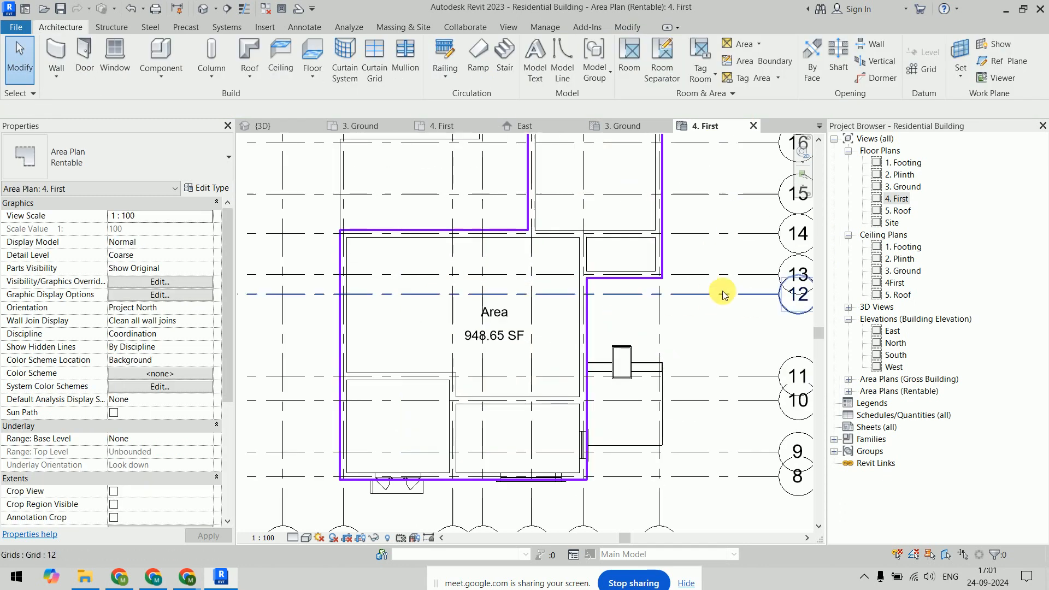
click(635, 125)
scroll(418, 298, up, 3)
scroll(419, 298, up, 1)
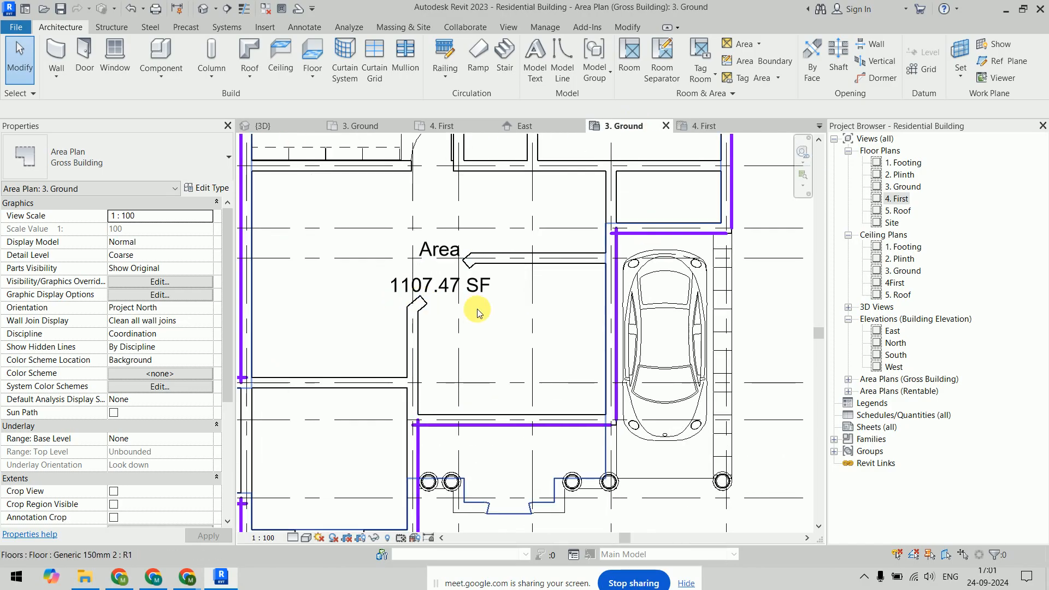
click(705, 126)
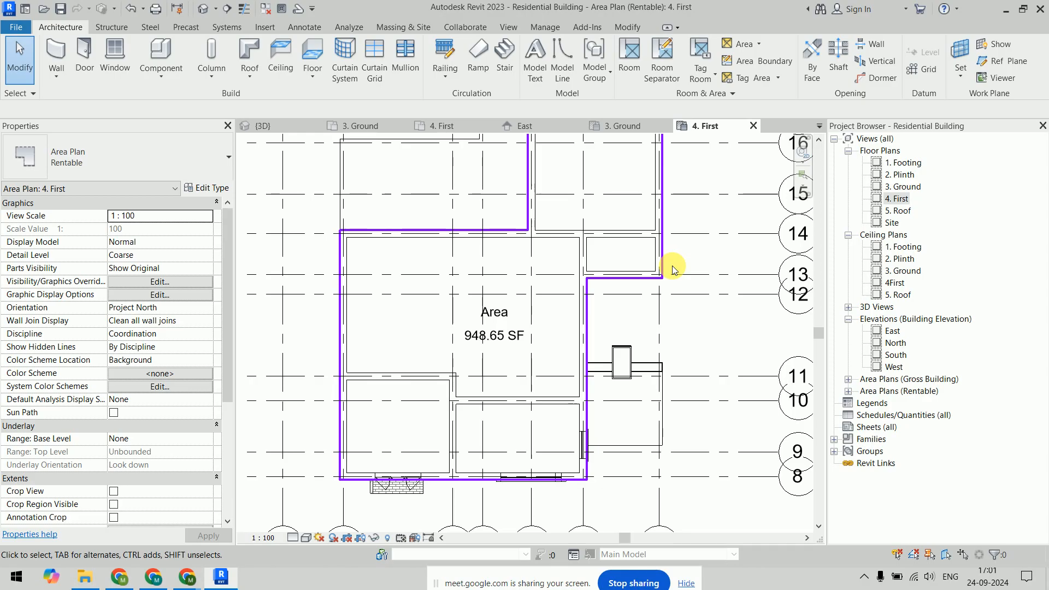
Delete the area tag from the first floor's Rentable plan and tag the same area again near its centre, without a leader.
click(510, 343)
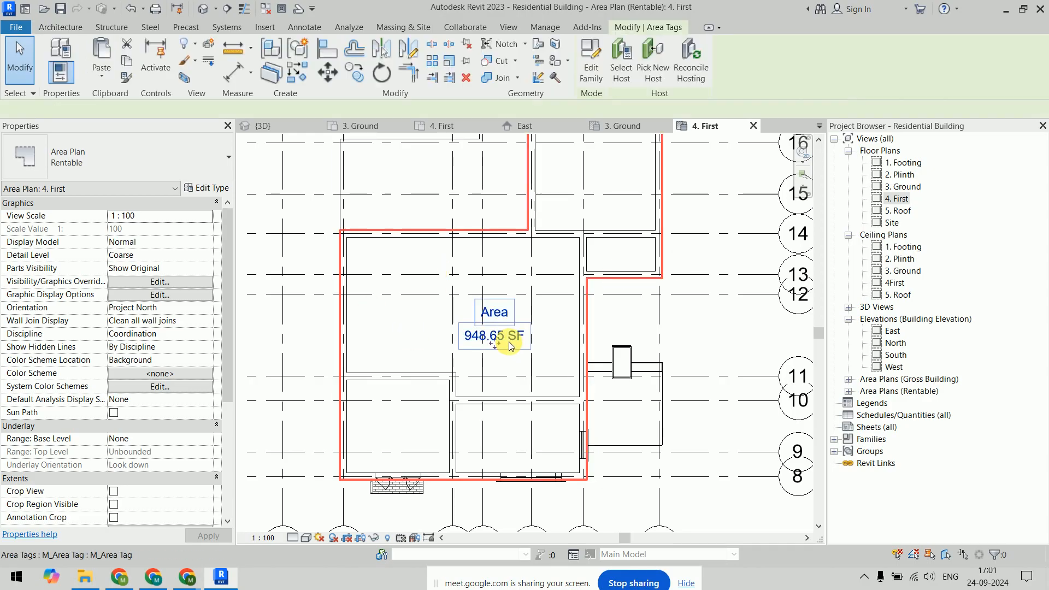
key(Delete)
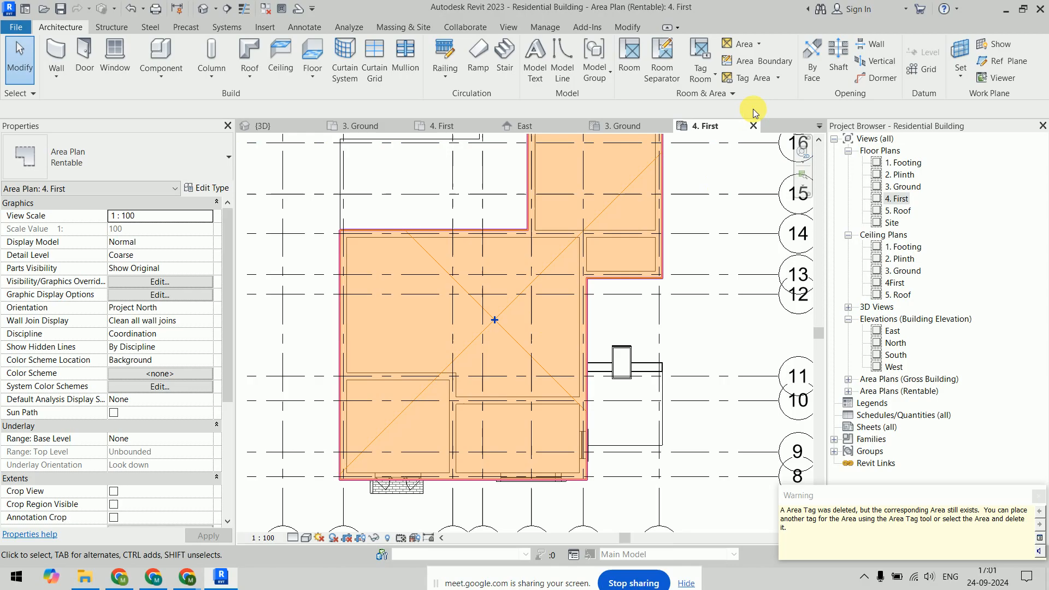
click(773, 79)
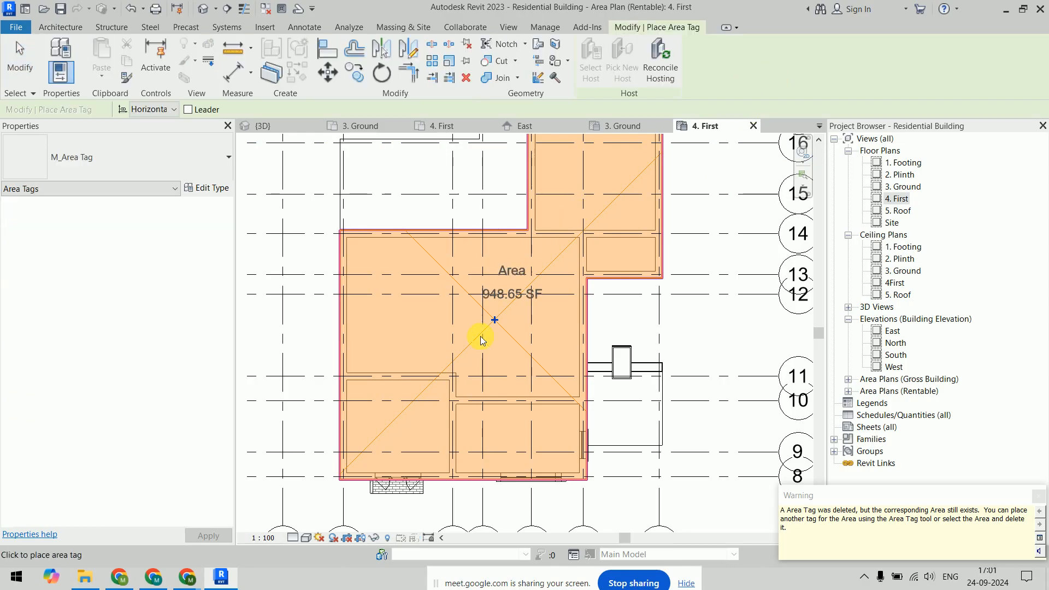
click(490, 319)
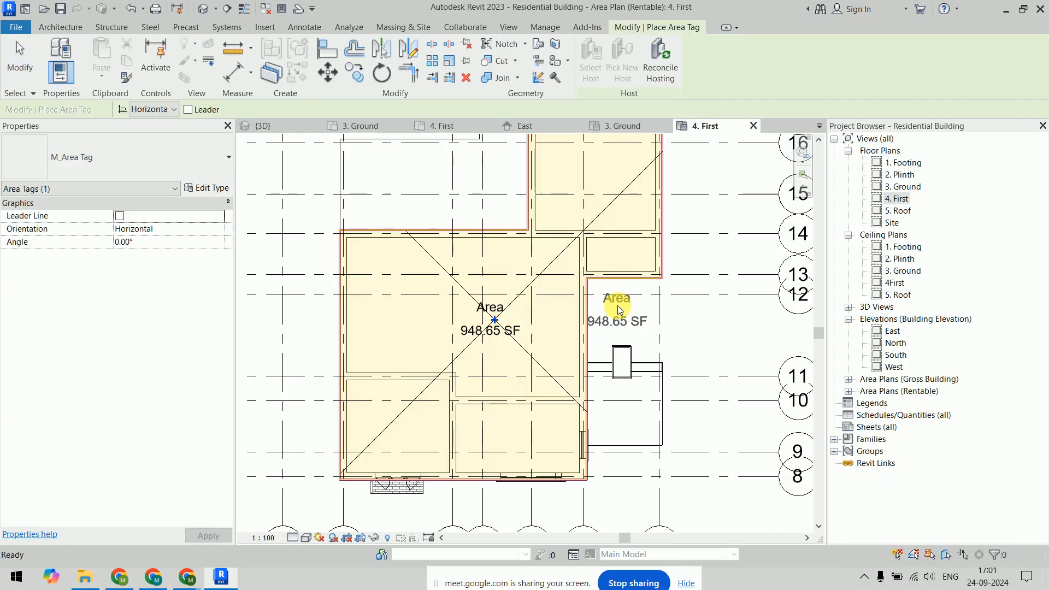
key(Escape)
click(779, 78)
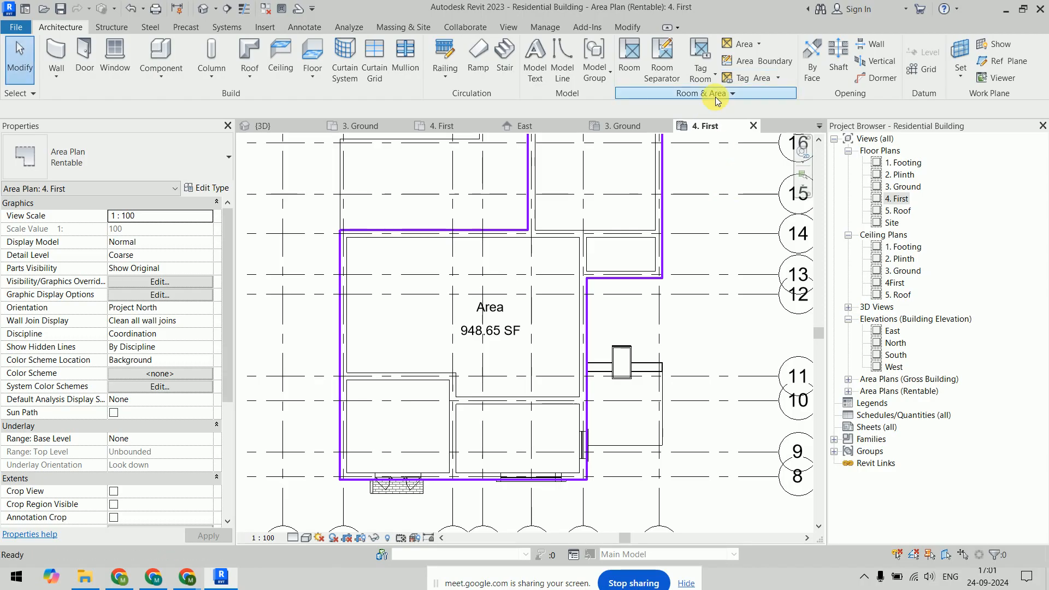
In the South elevation, delete the extruded roof over the front bay and the parapet elements at the 5. Roof level.
double_click(893, 355)
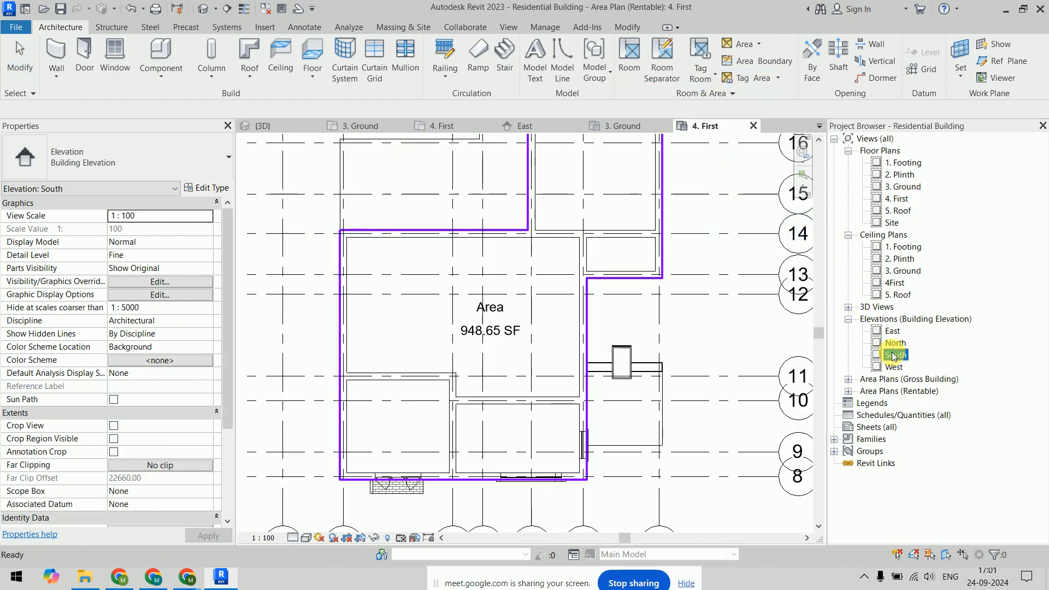
middle_drag(596, 327, 548, 332)
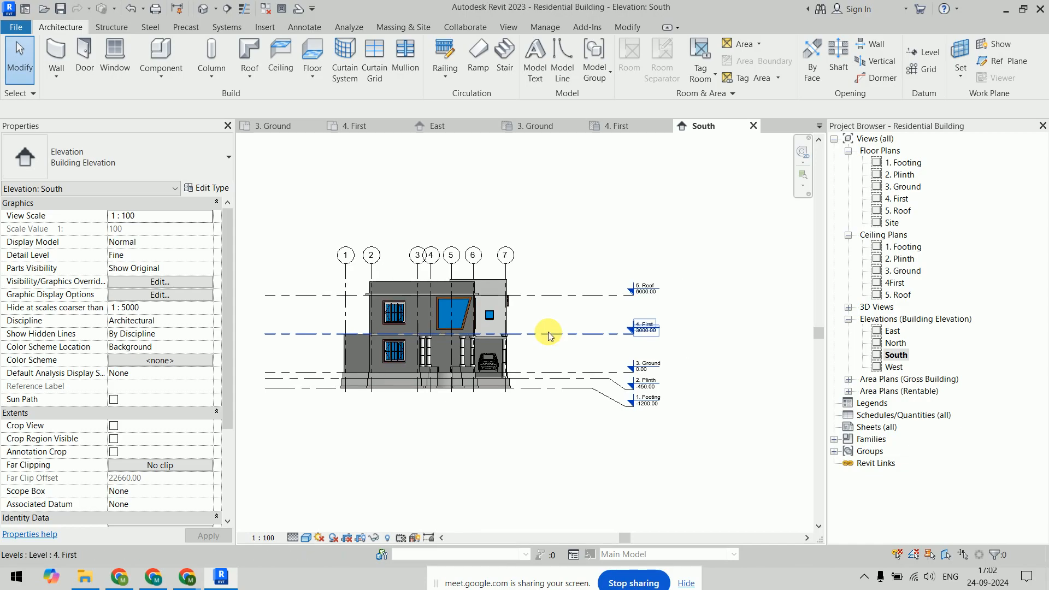
scroll(507, 297, up, 1)
scroll(507, 297, up, 1)
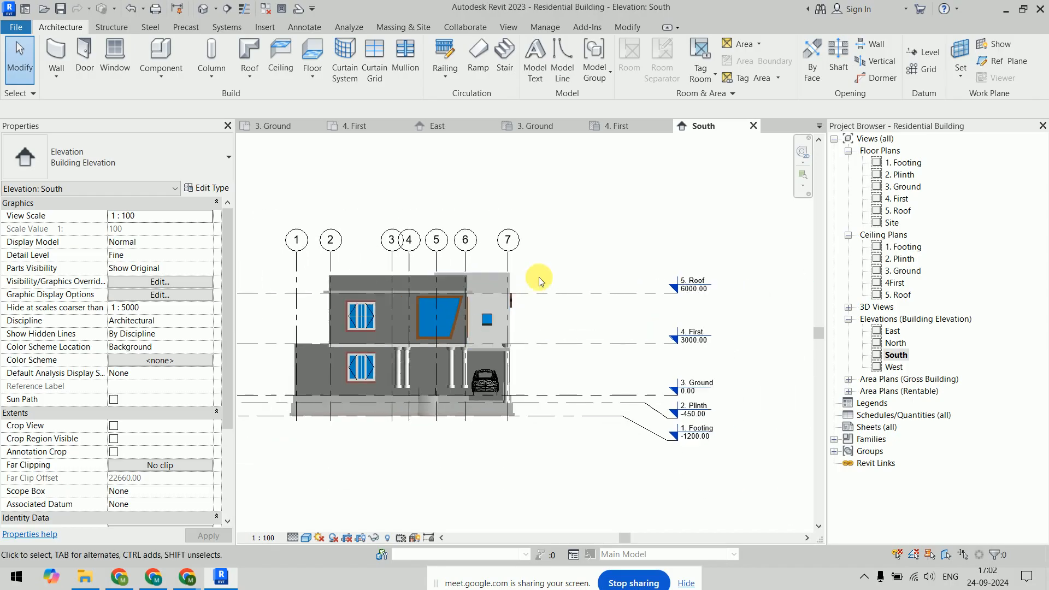
click(492, 269)
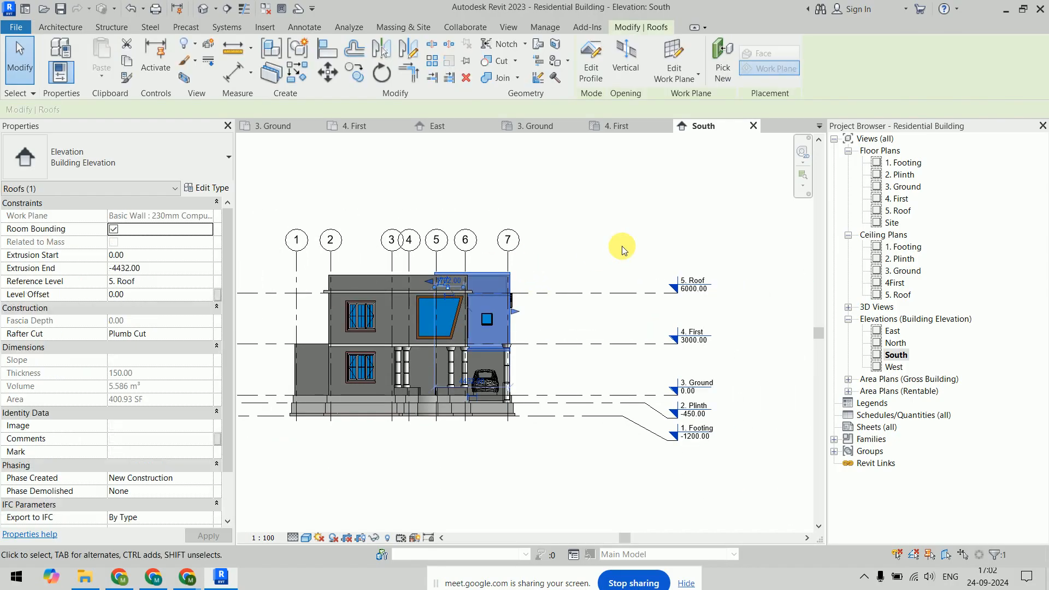
click(621, 246)
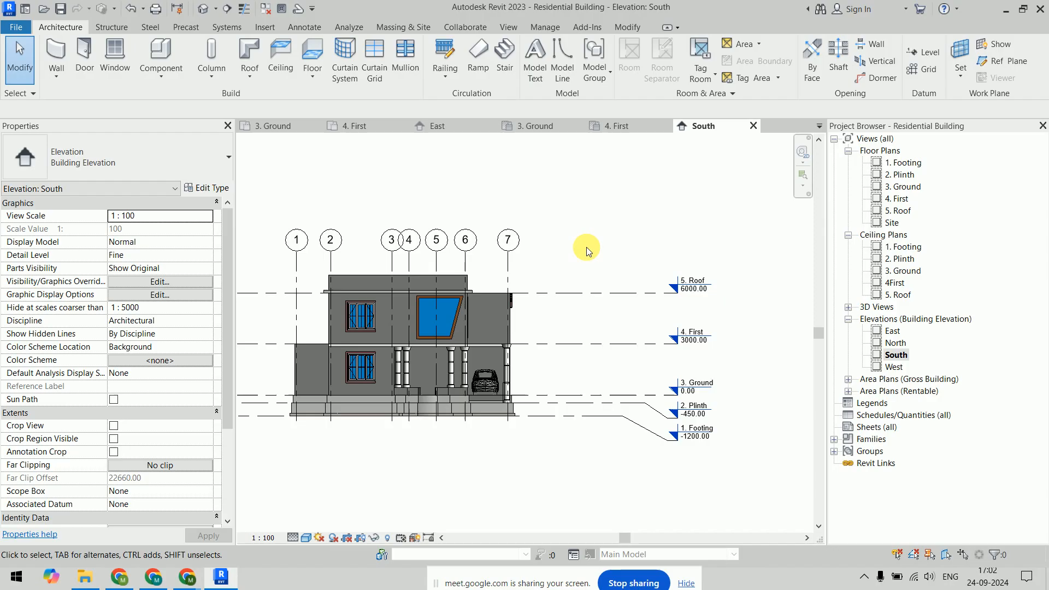
middle_drag(589, 247, 626, 249)
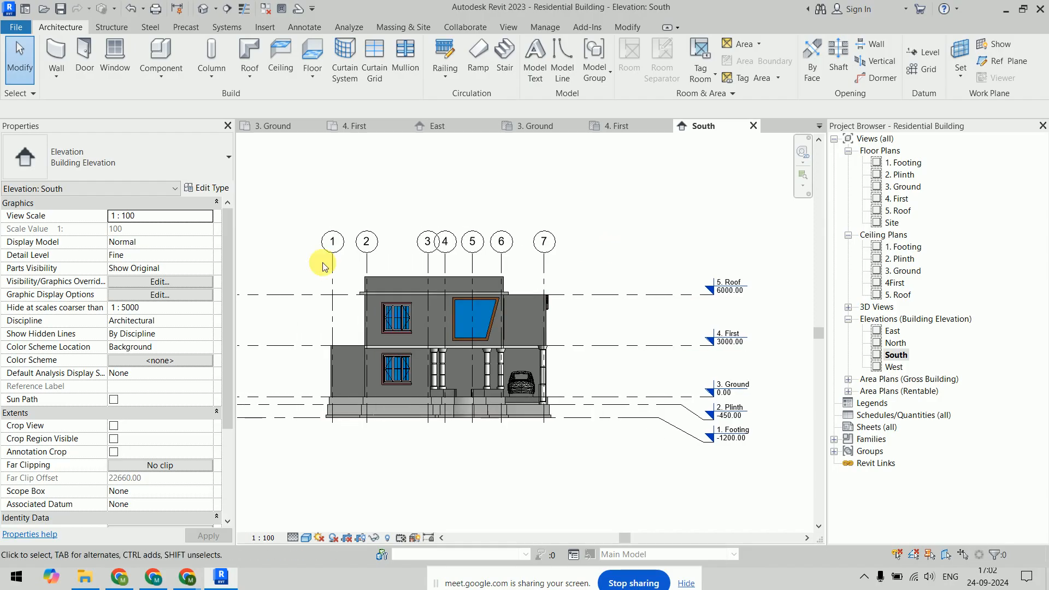
drag(300, 262, 572, 301)
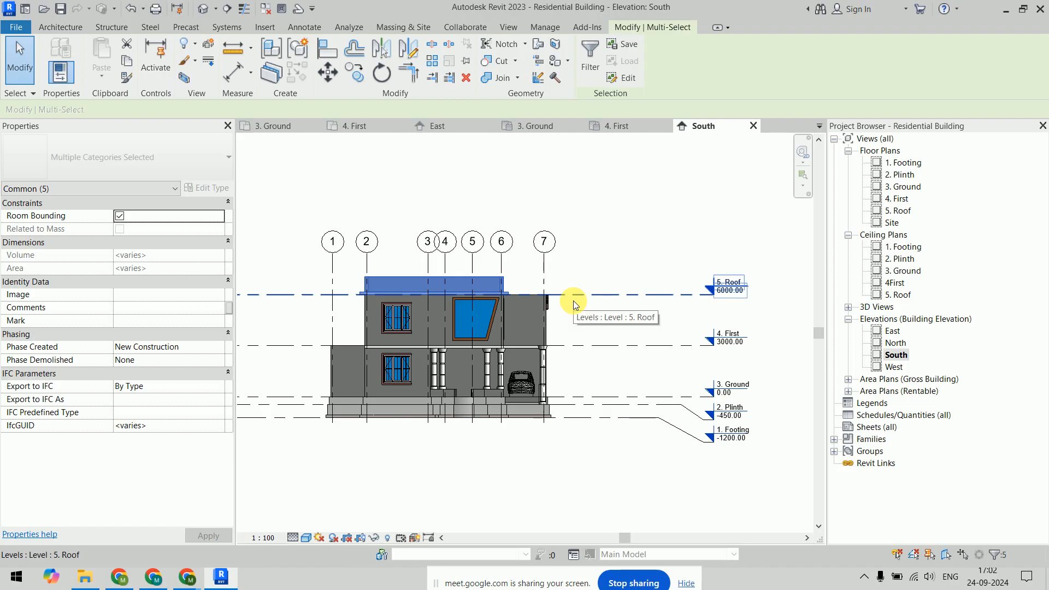
key(Delete)
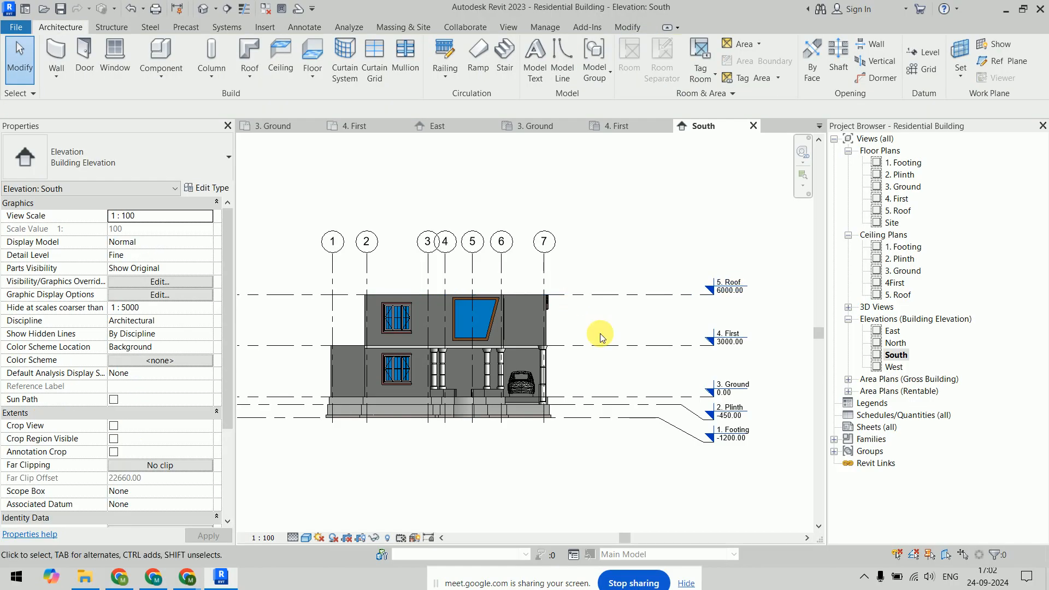
drag(332, 276, 524, 339)
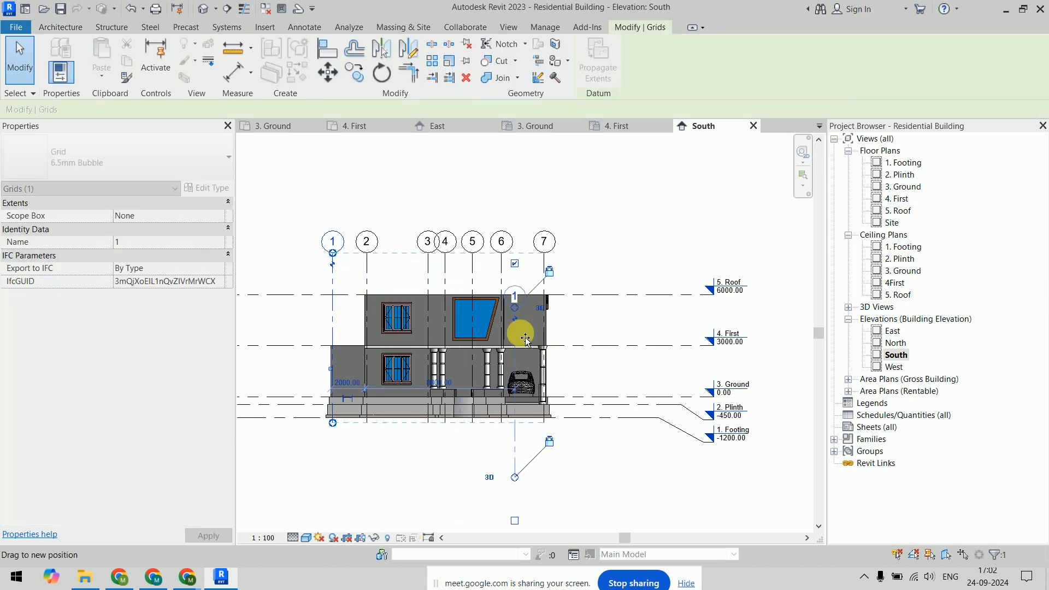
key(Escape)
key(Escape)
drag(303, 274, 584, 356)
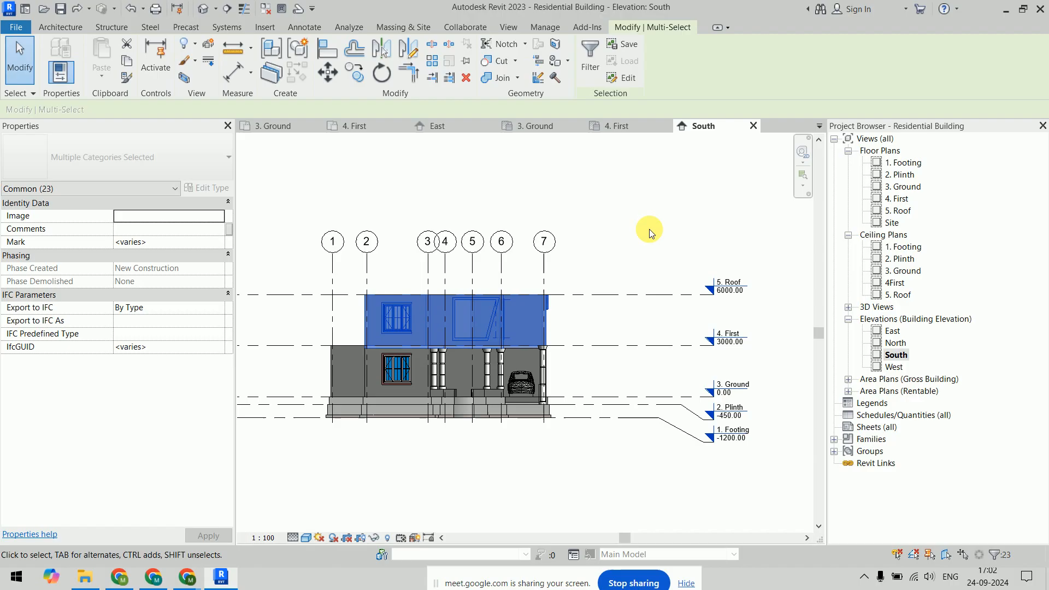
key(Escape)
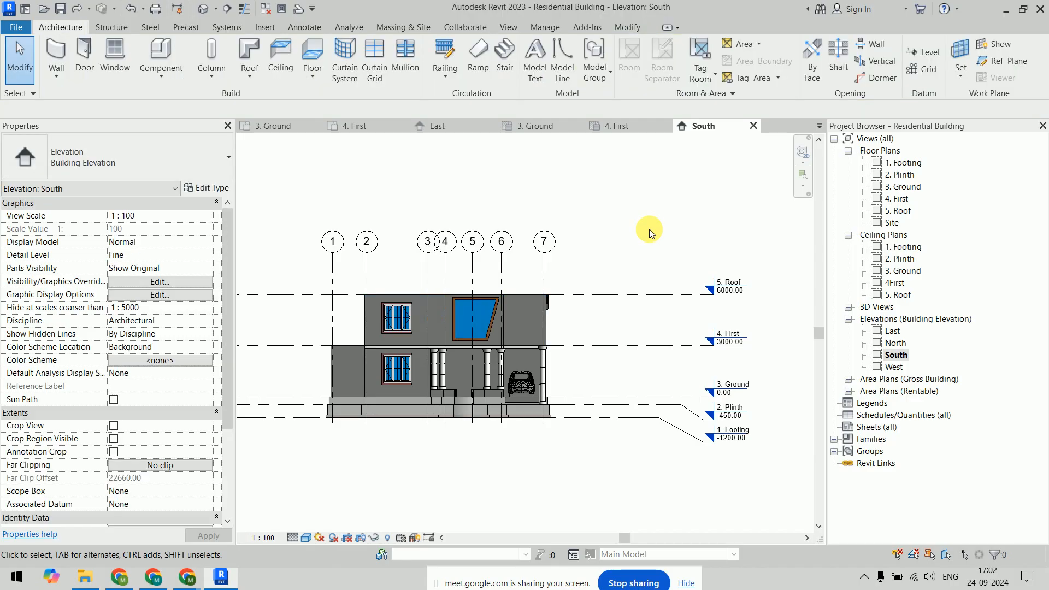
Add four levels with plan views above 5. Roof, each offset 3 m from the level line picked below it.
key(l)
key(l)
click(600, 46)
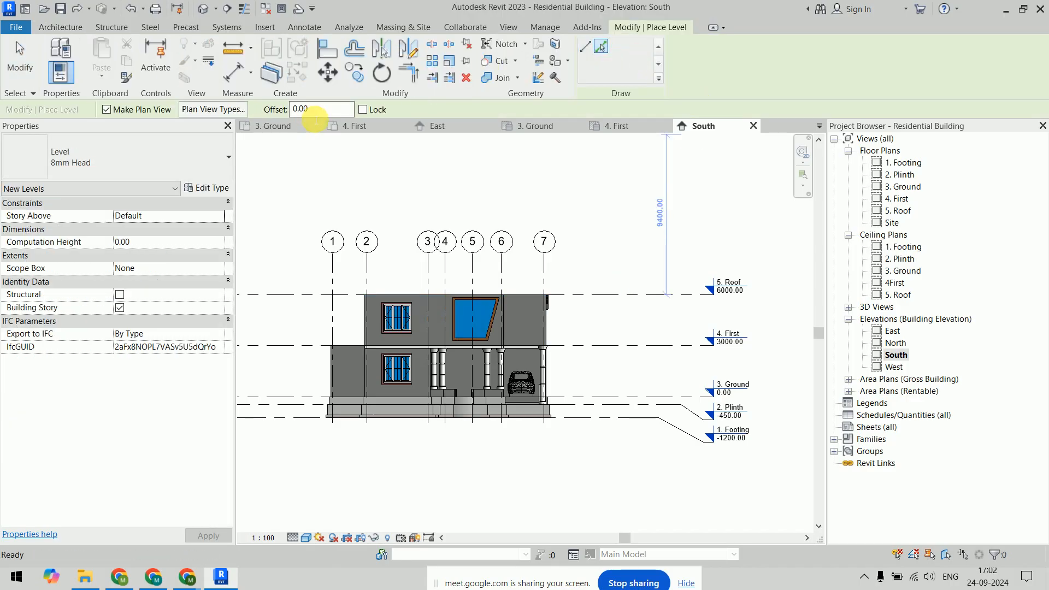
double_click(300, 108)
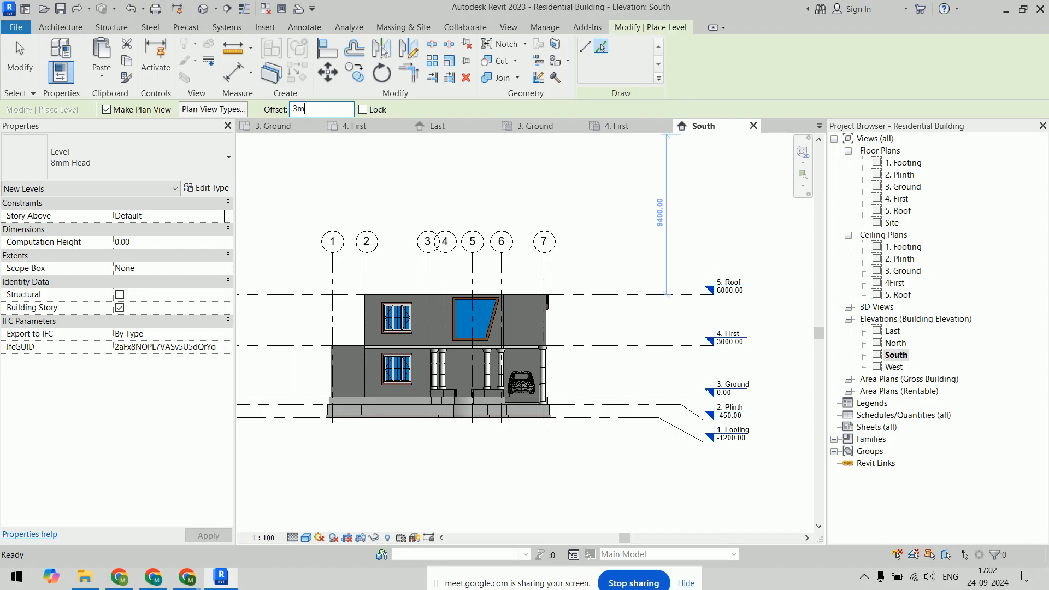
text(3m)
key(Return)
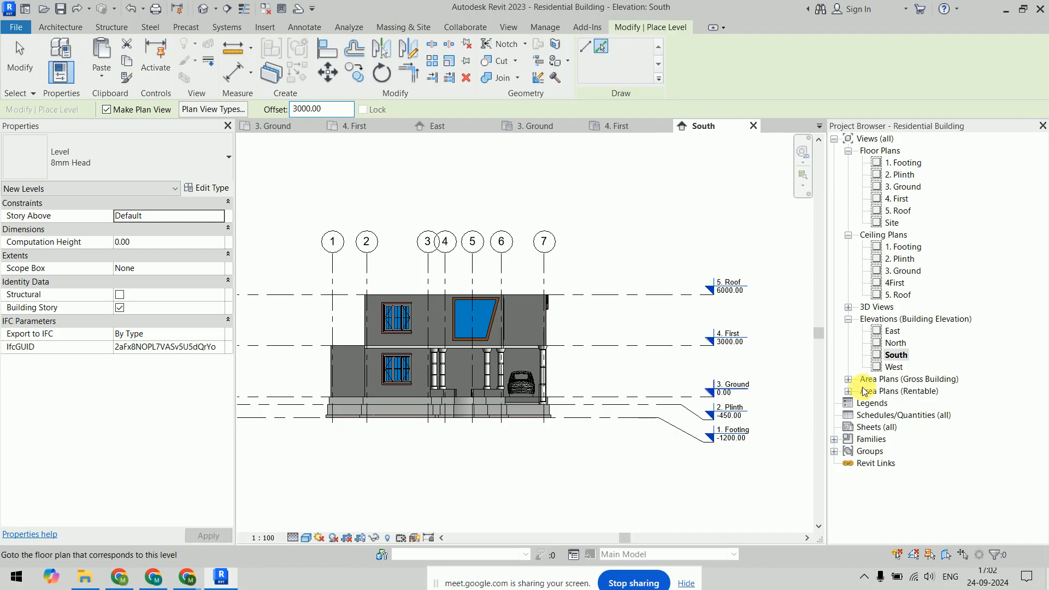
click(212, 109)
click(521, 332)
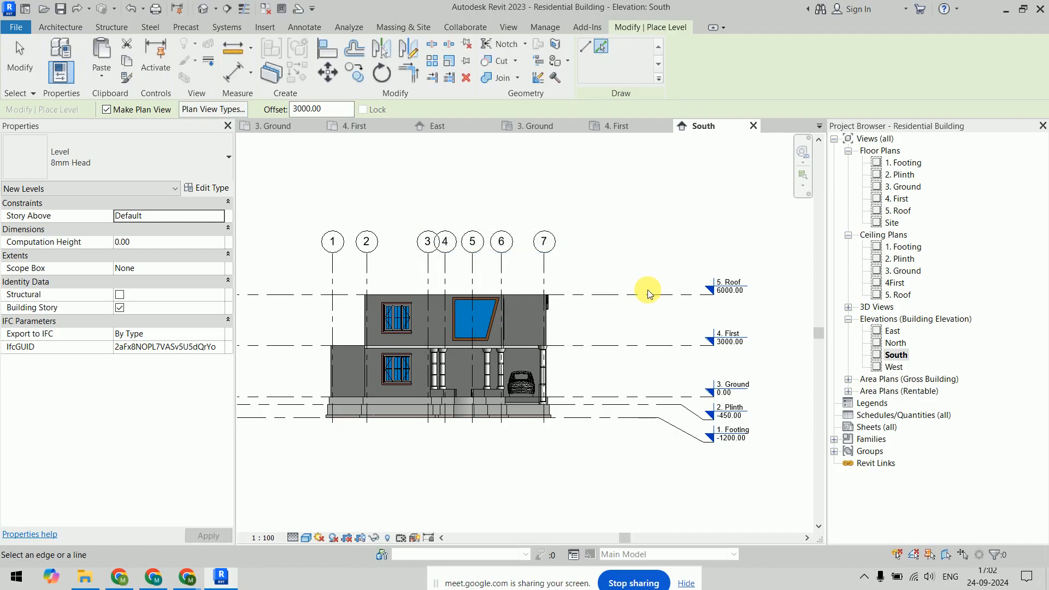
click(643, 291)
scroll(623, 195, down, 2)
middle_drag(622, 194, 611, 253)
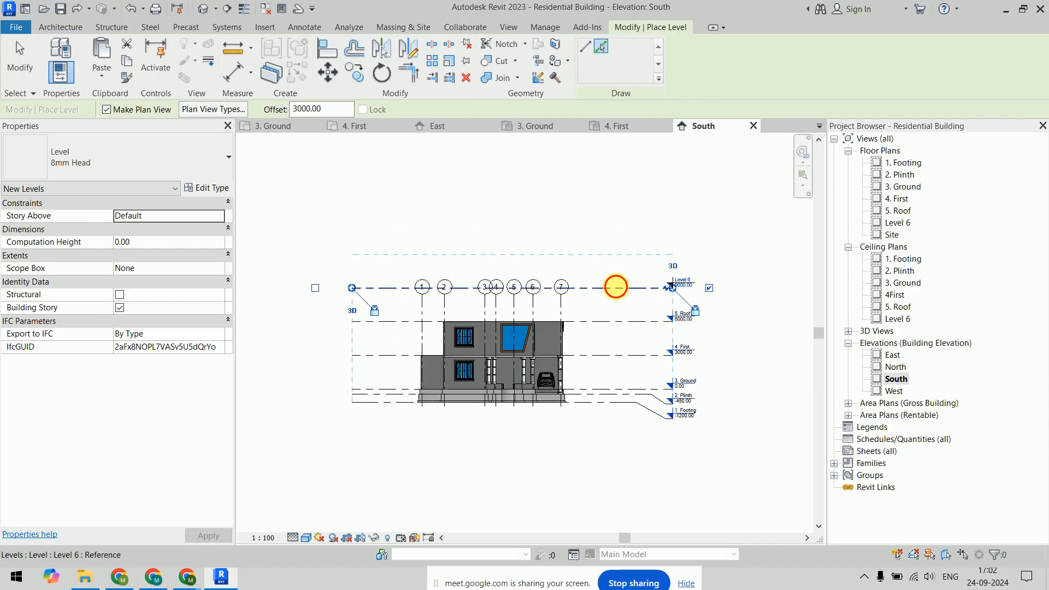
click(613, 286)
click(608, 253)
click(608, 220)
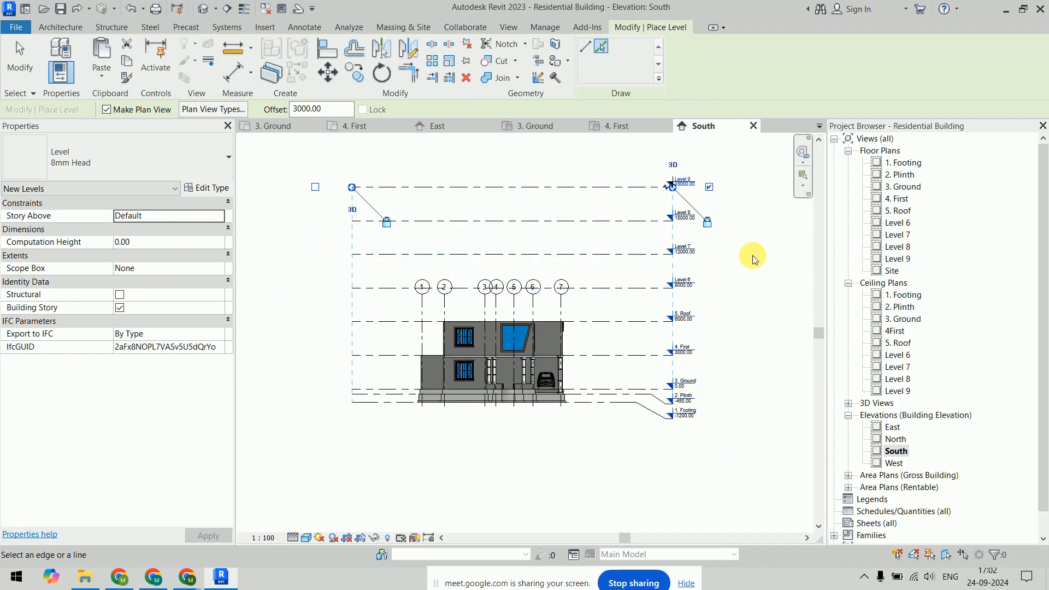
key(Escape)
key(Escape)
Copy all the first-floor elements and paste them aligned to levels 5. Roof, Level 6, Level 7 and Level 8.
drag(385, 307, 602, 366)
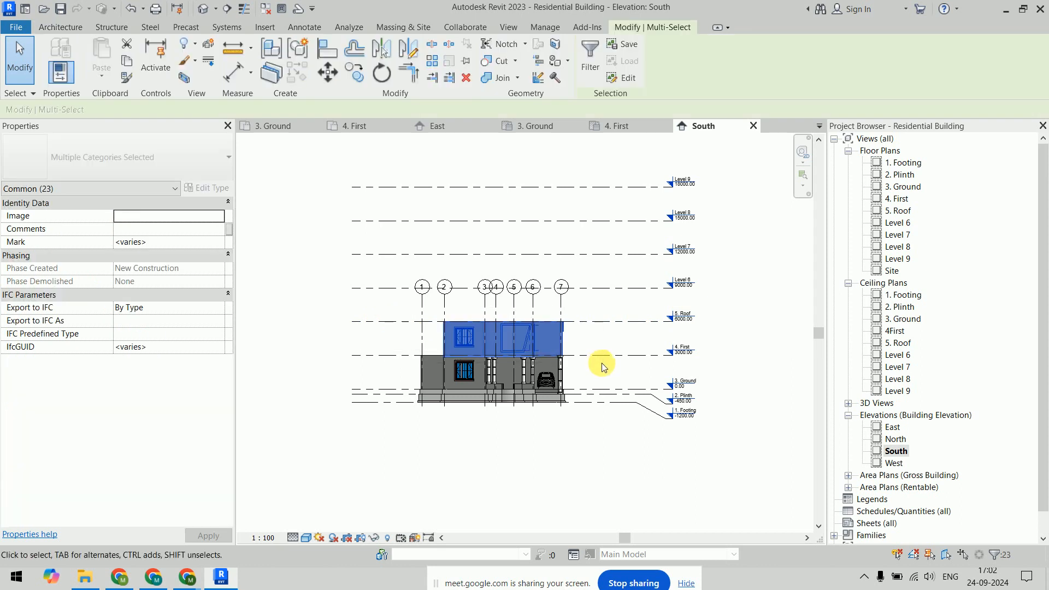
click(126, 62)
click(94, 80)
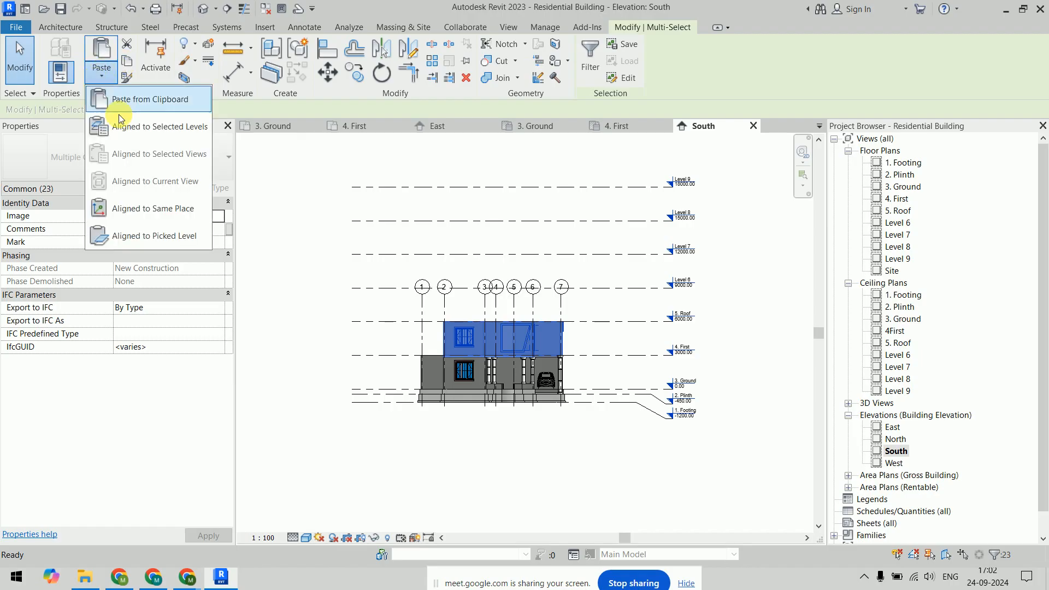
click(133, 128)
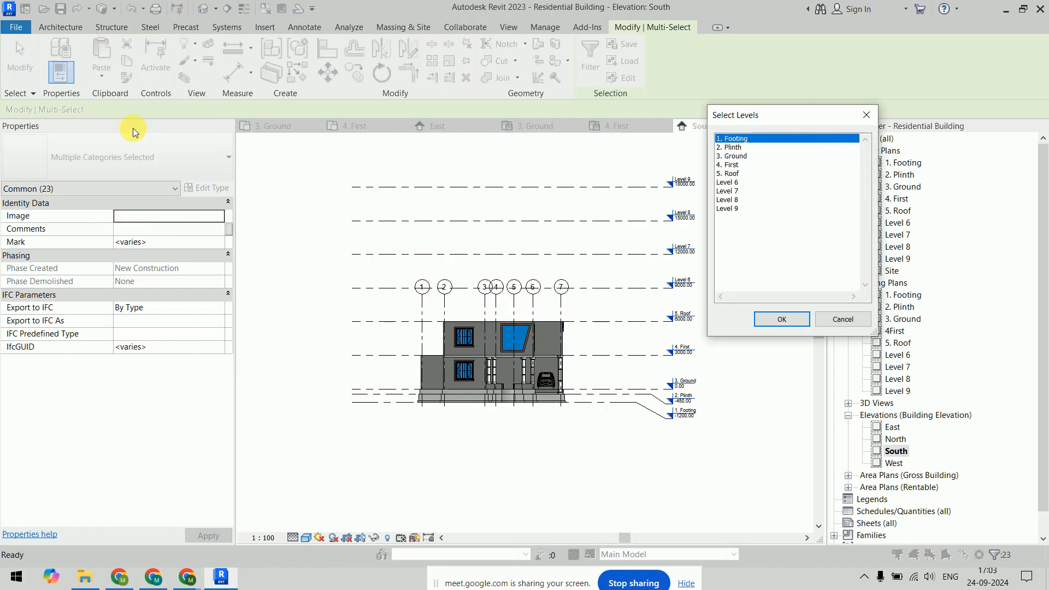
drag(731, 173, 741, 200)
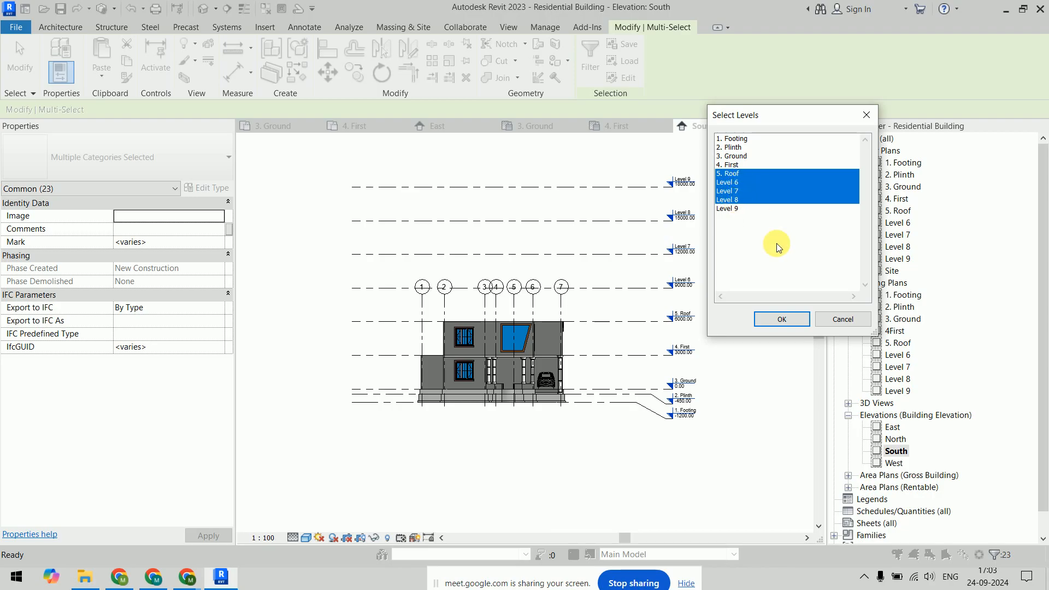
click(782, 320)
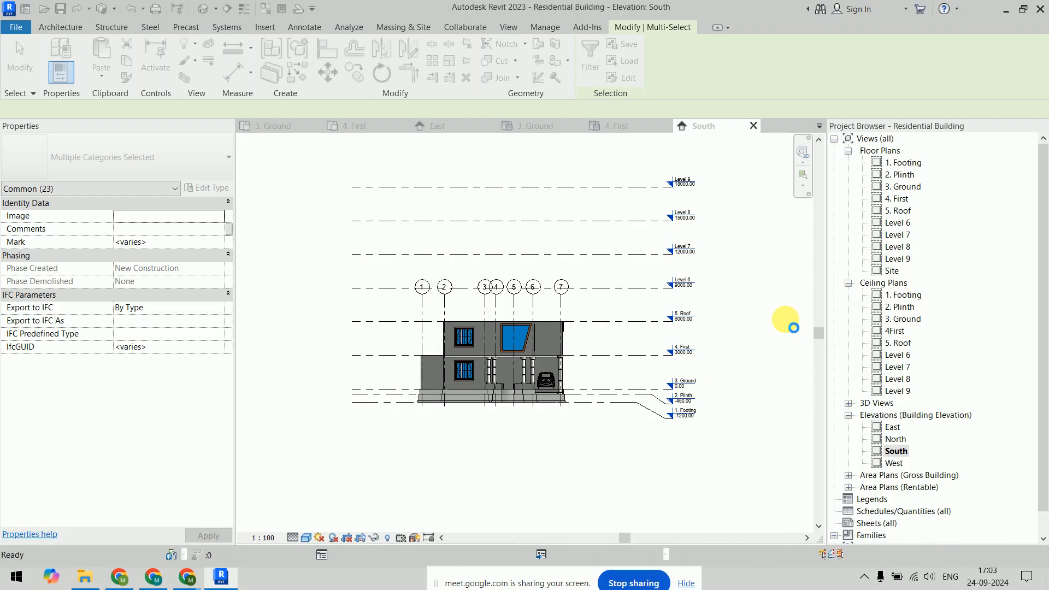
key(Escape)
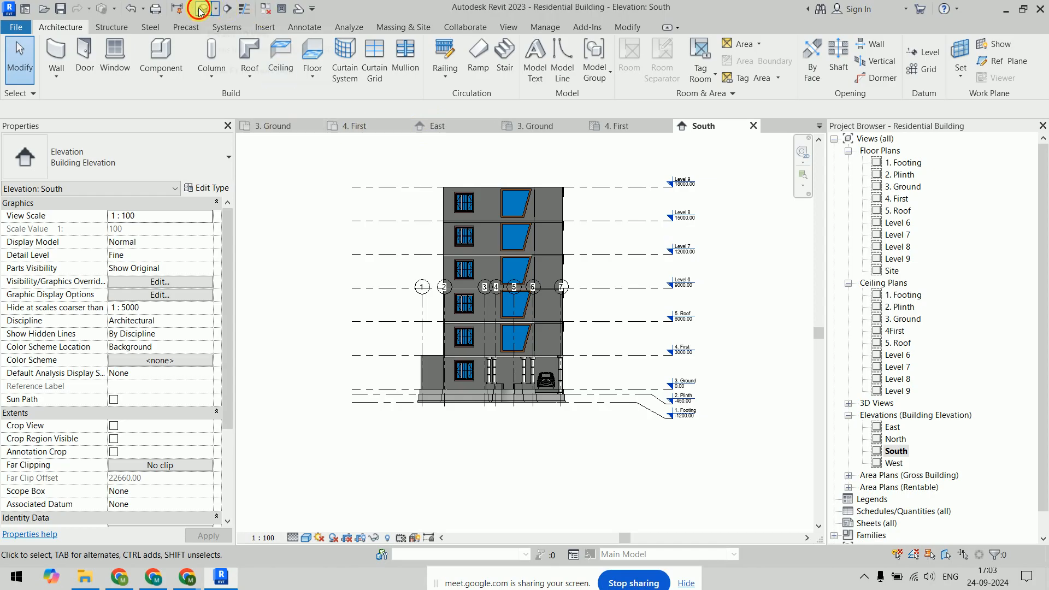
In the 3D view, delete the repeated STARK model texts from the side wall, keeping only the one on the topmost storey.
scroll(720, 312, down, 4)
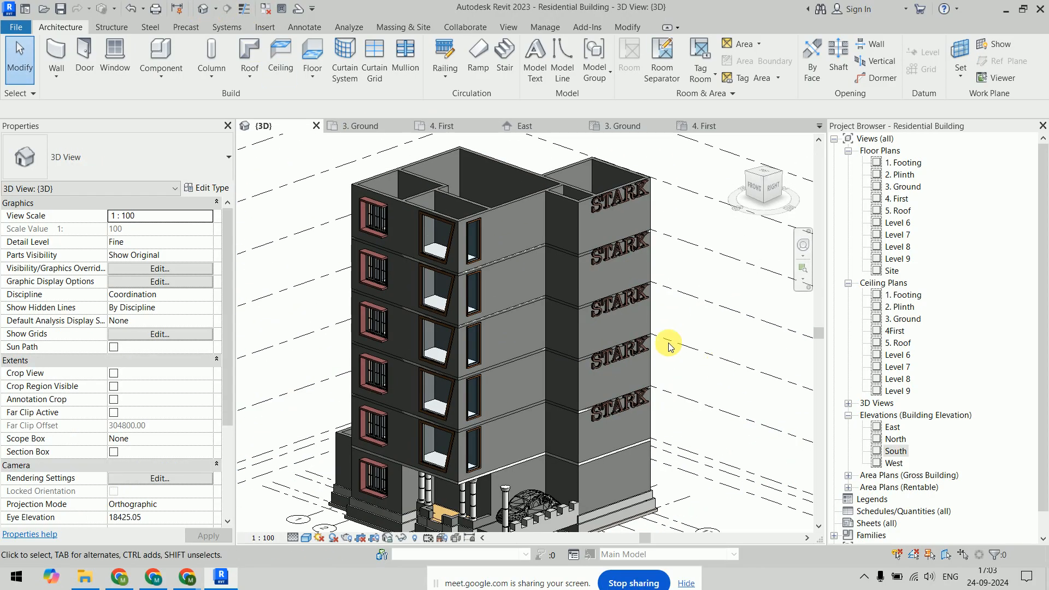
click(612, 241)
shift+click(620, 194)
key(Escape)
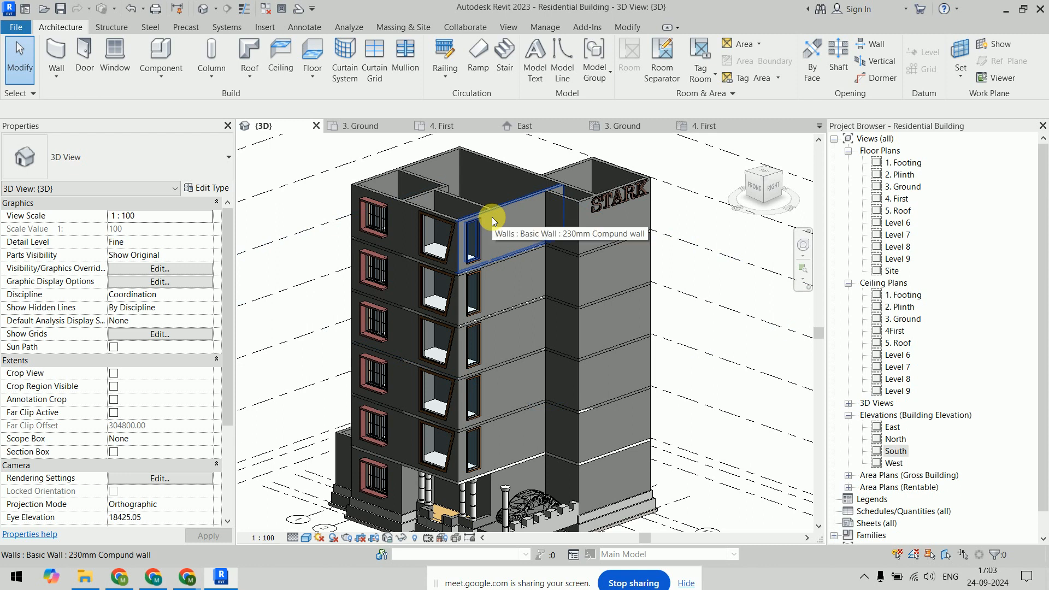
click(637, 198)
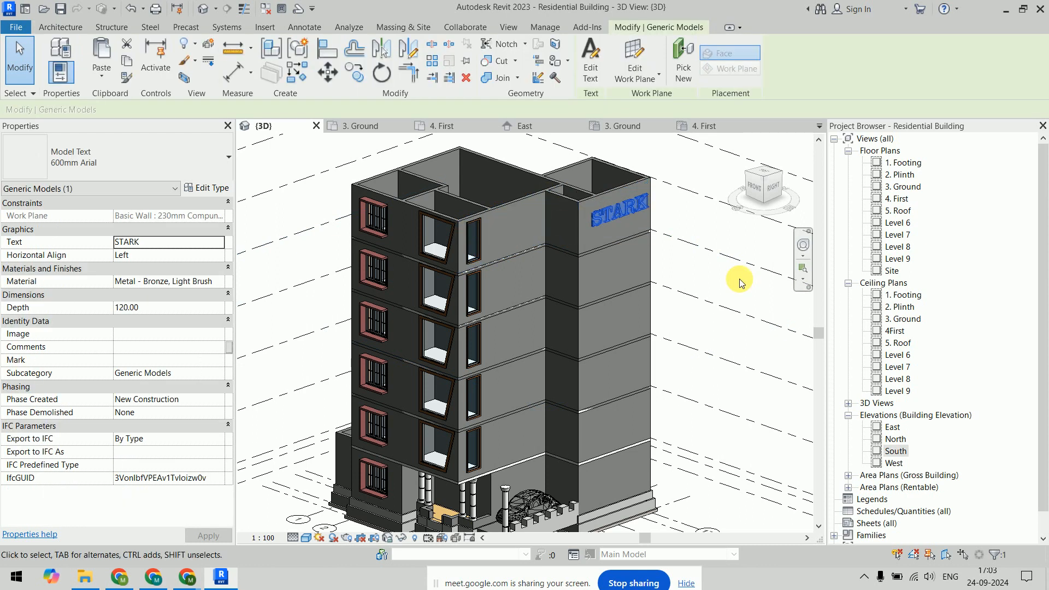
key(Escape)
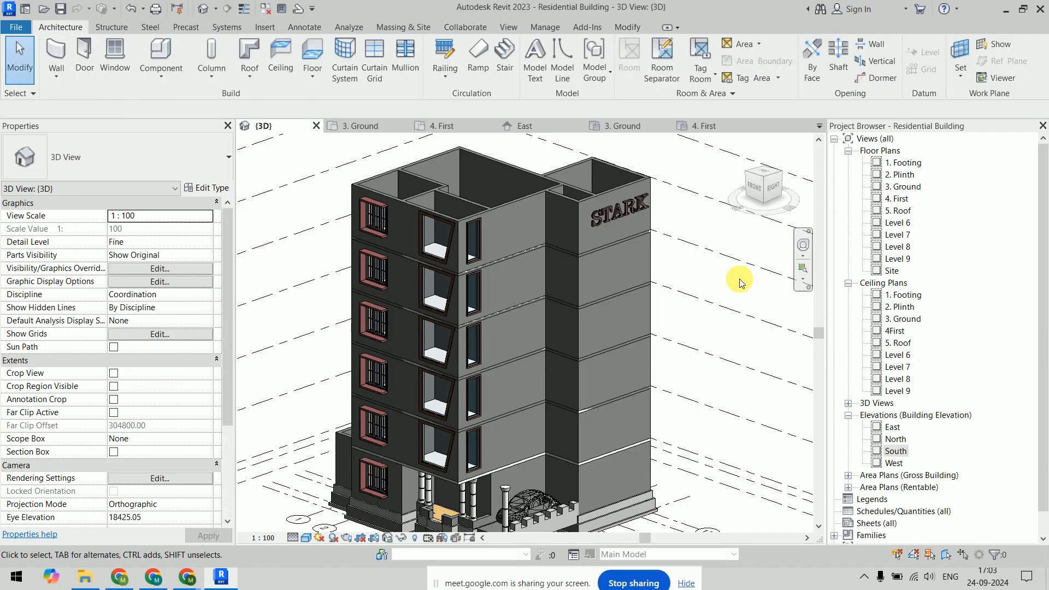
Examine the top storey's walls and floor slabs from above in the 3D view.
shift+middle_drag(721, 235, 728, 434)
scroll(432, 317, up, 5)
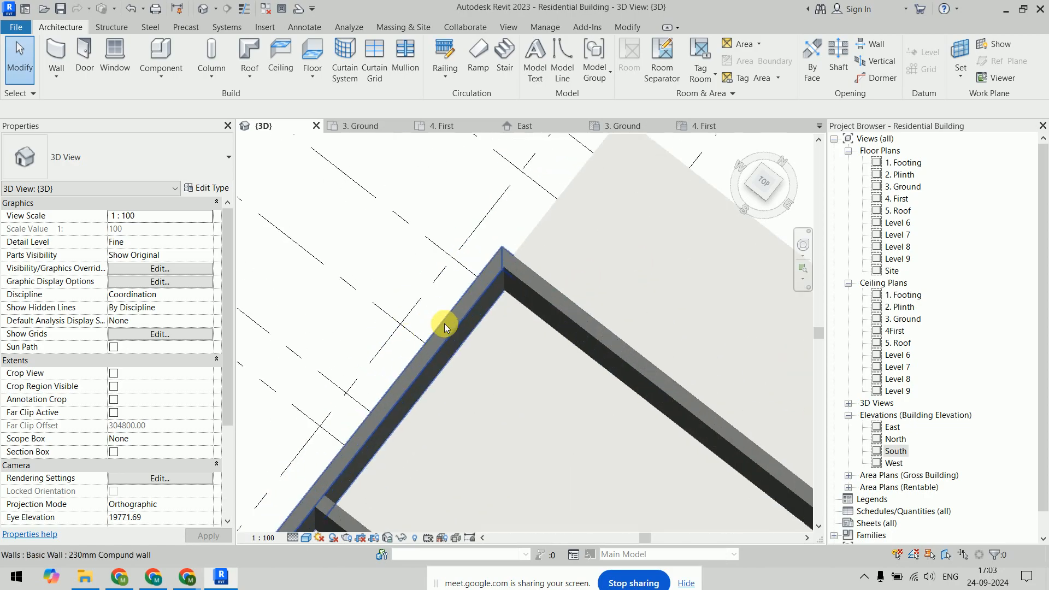
scroll(683, 273, down, 3)
scroll(623, 303, up, 2)
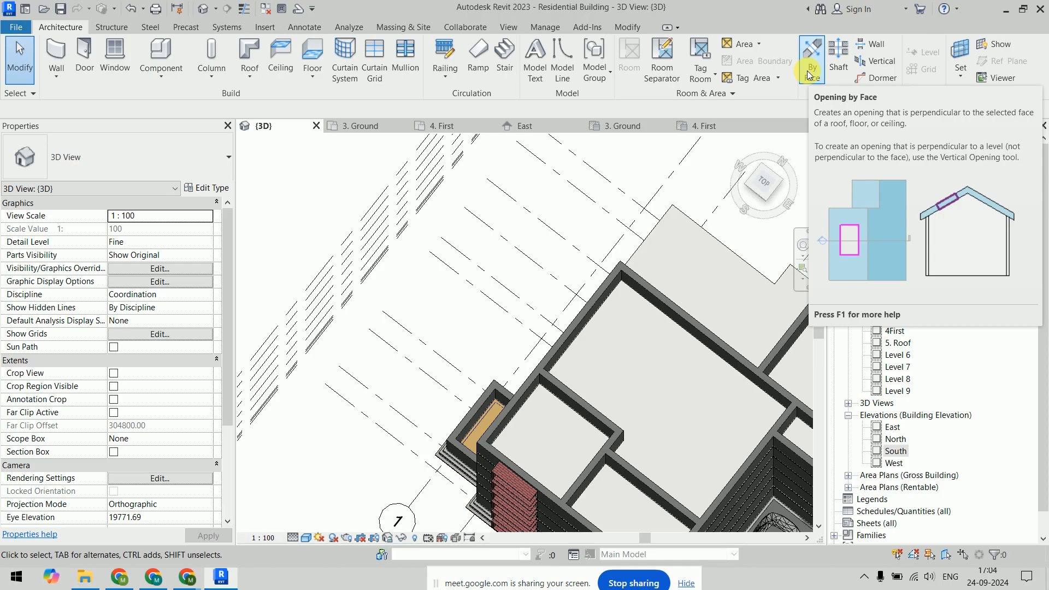
scroll(682, 219, down, 5)
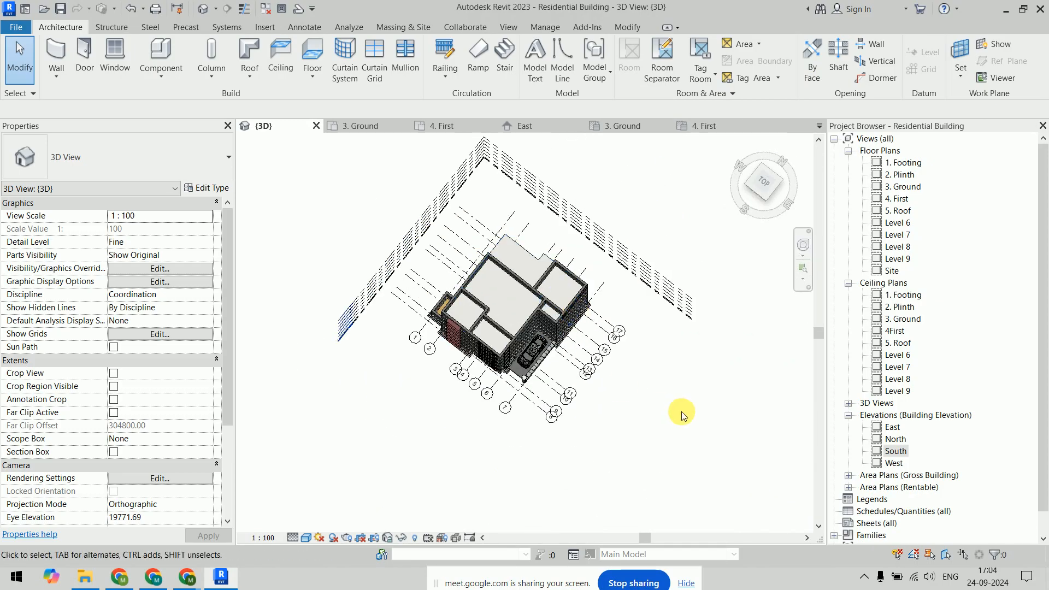
In the 3. Ground plan, sketch a rectangular shaft opening 1500 by 900 mm in the Dining room's inner wall corner.
double_click(902, 187)
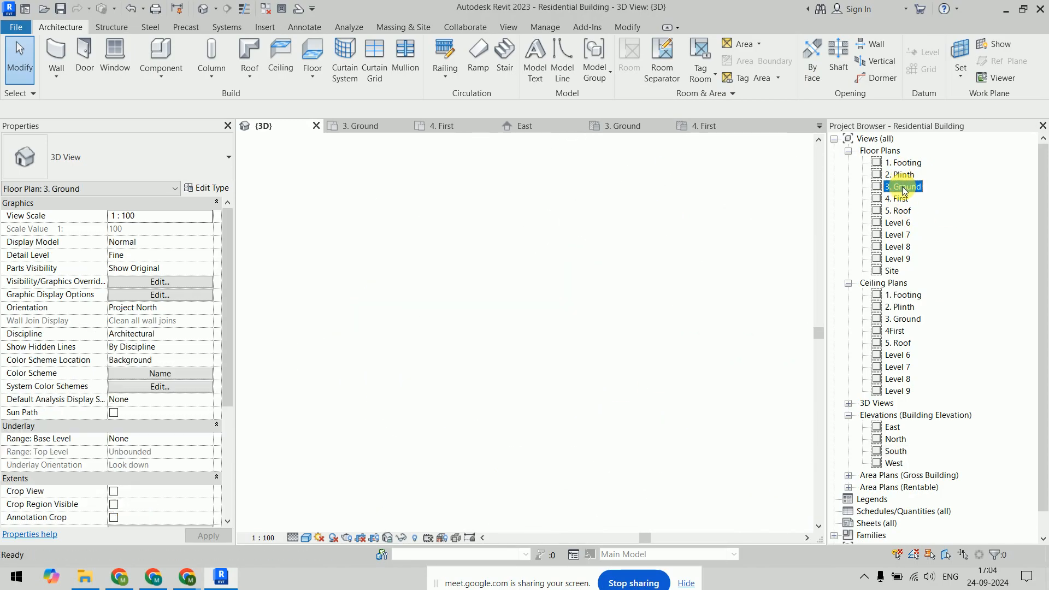
scroll(407, 319, up, 5)
scroll(407, 320, up, 2)
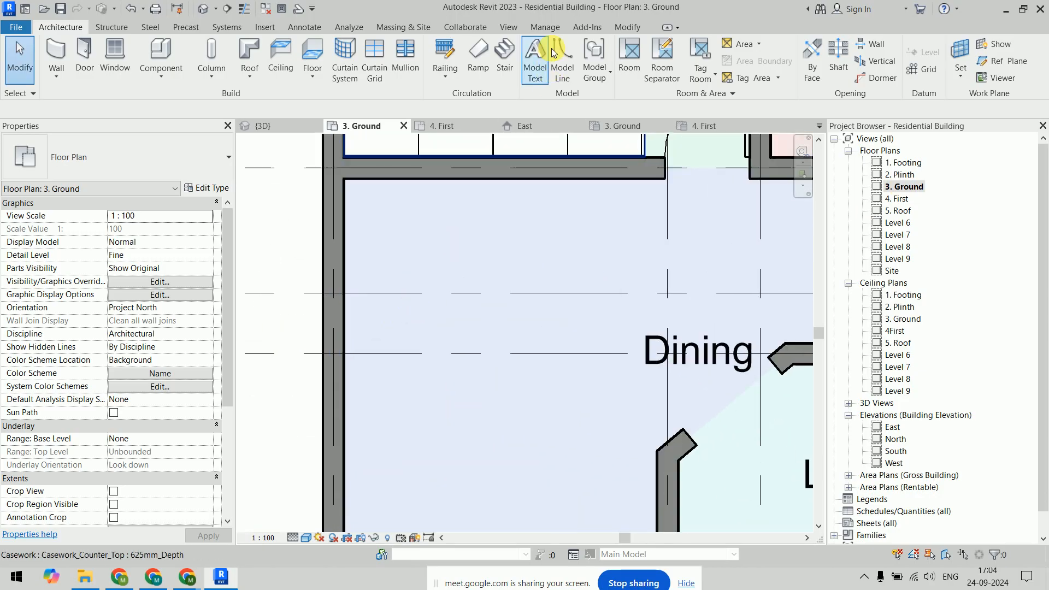
click(834, 76)
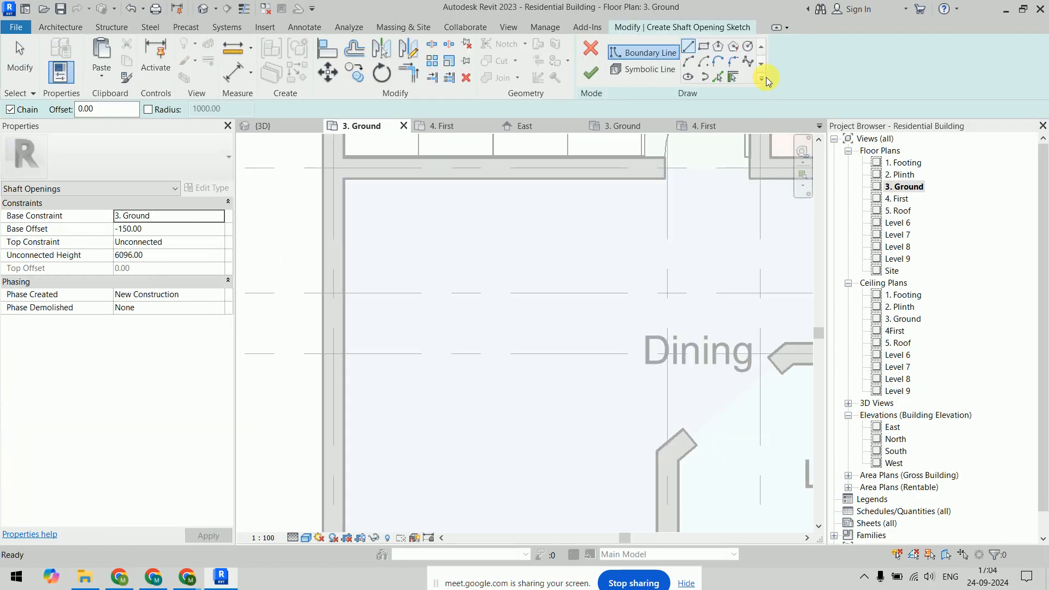
click(703, 48)
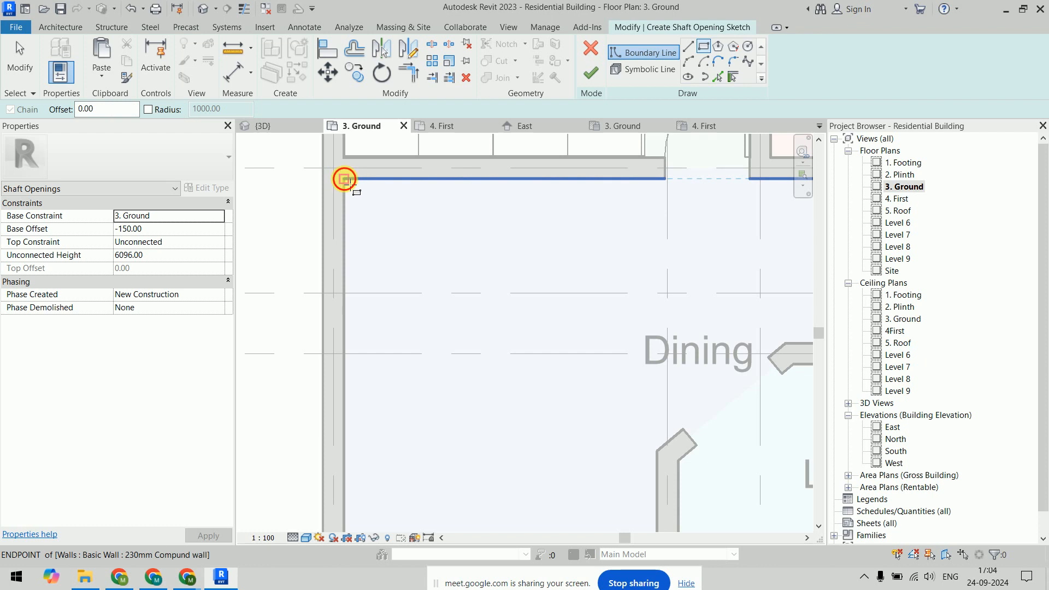
click(343, 178)
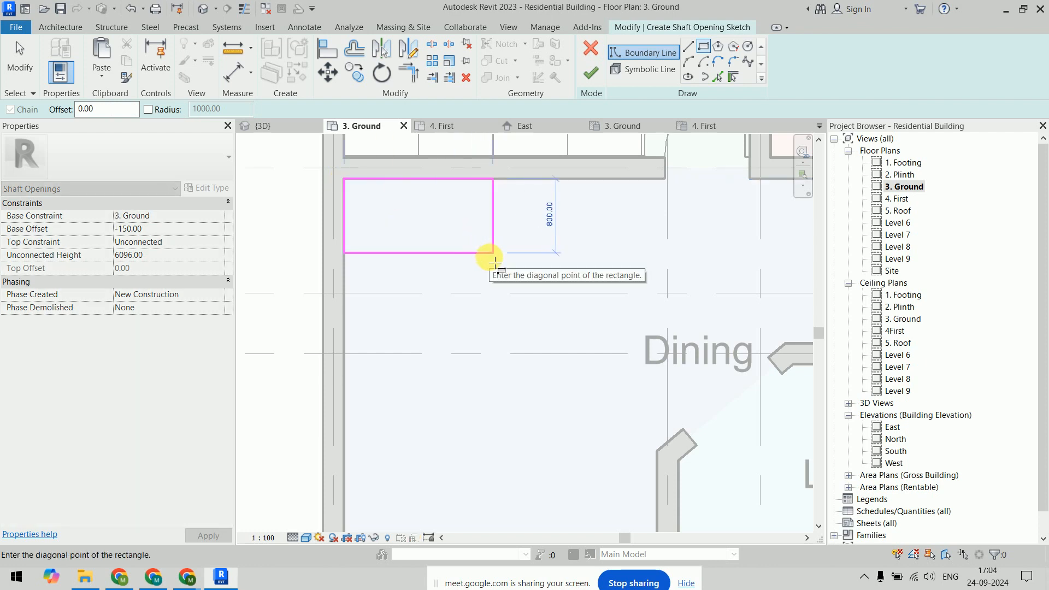
click(493, 265)
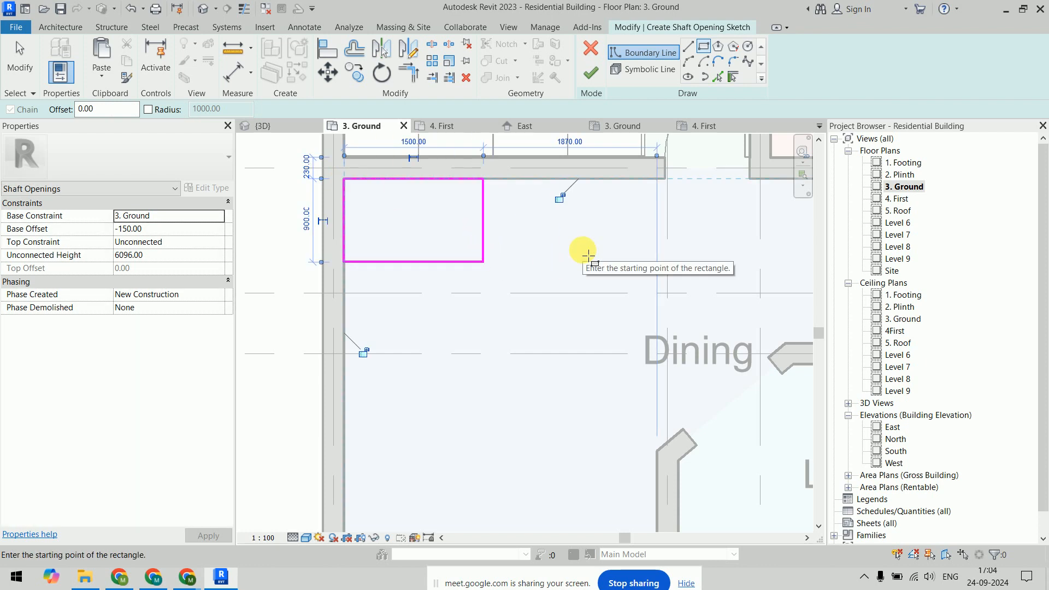
Give the shaft opening a base offset of 1500, top constraint Level 9 and top offset of 500, and finish its sketch.
click(154, 231)
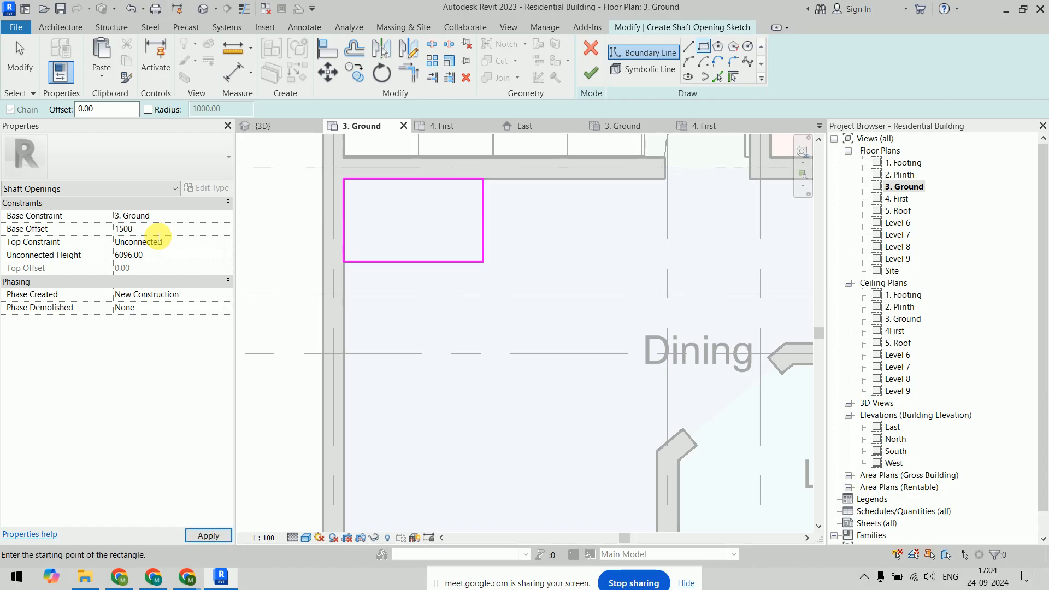
click(218, 241)
scroll(188, 294, down, 2)
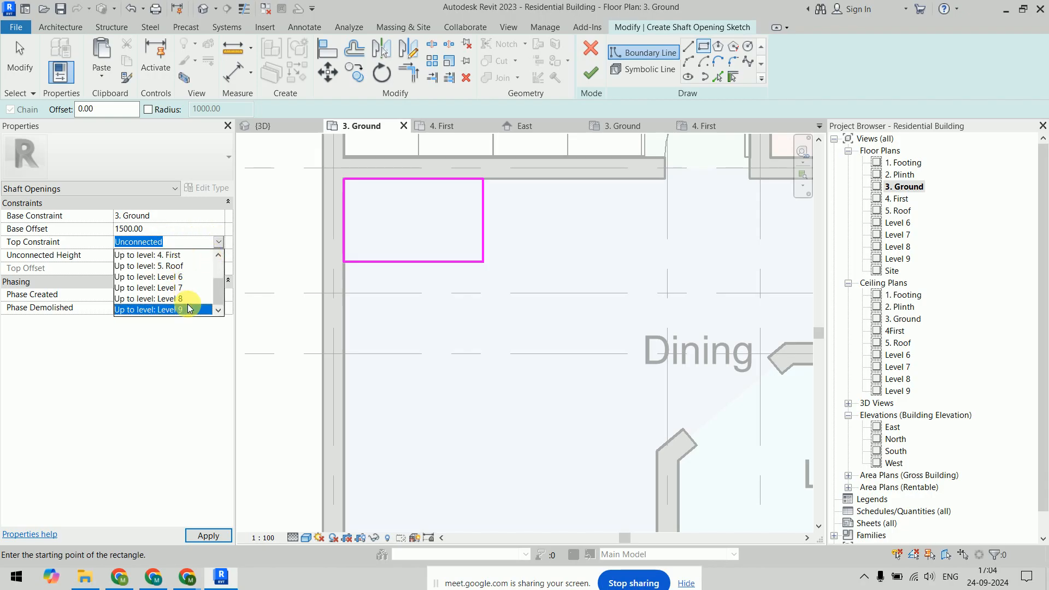
click(186, 304)
click(144, 268)
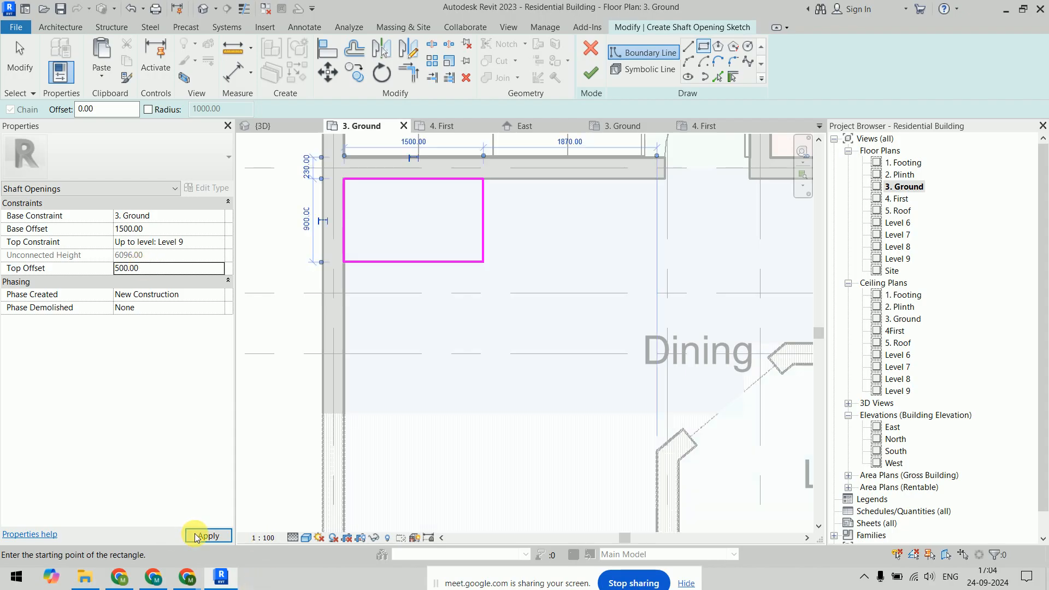
click(294, 436)
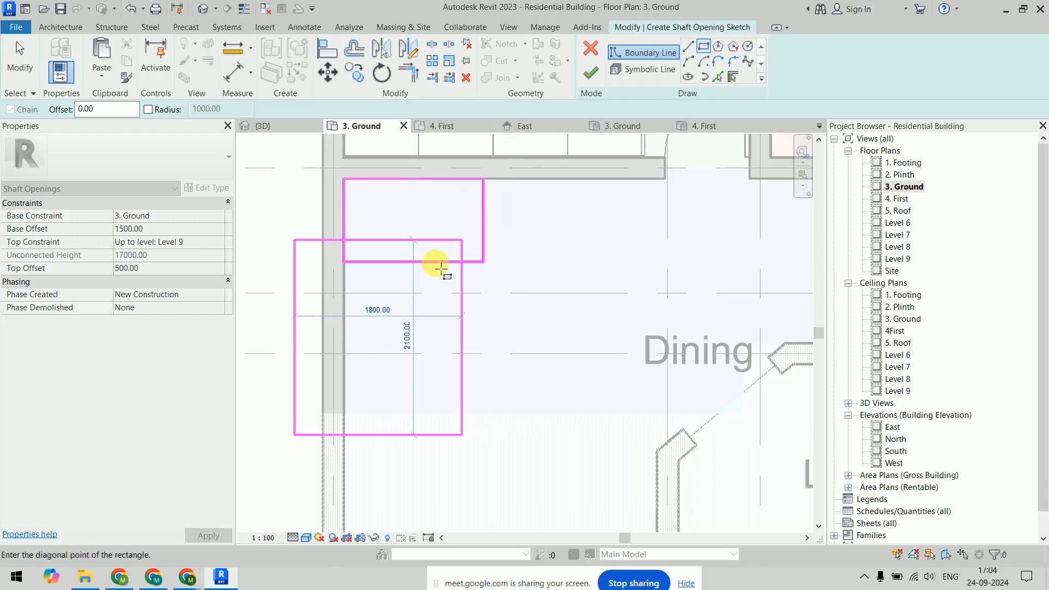
key(Escape)
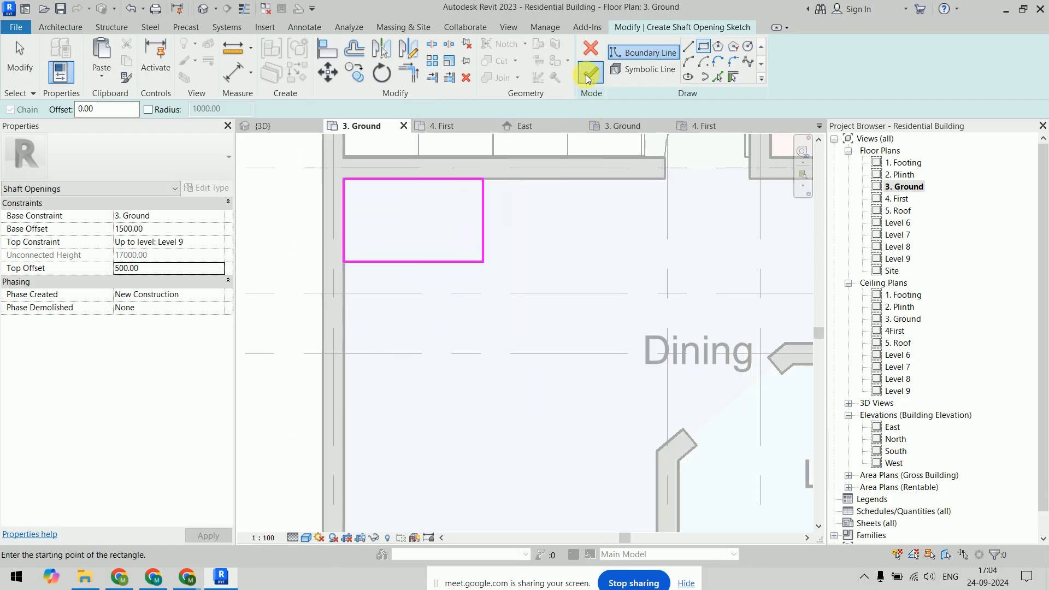
click(589, 75)
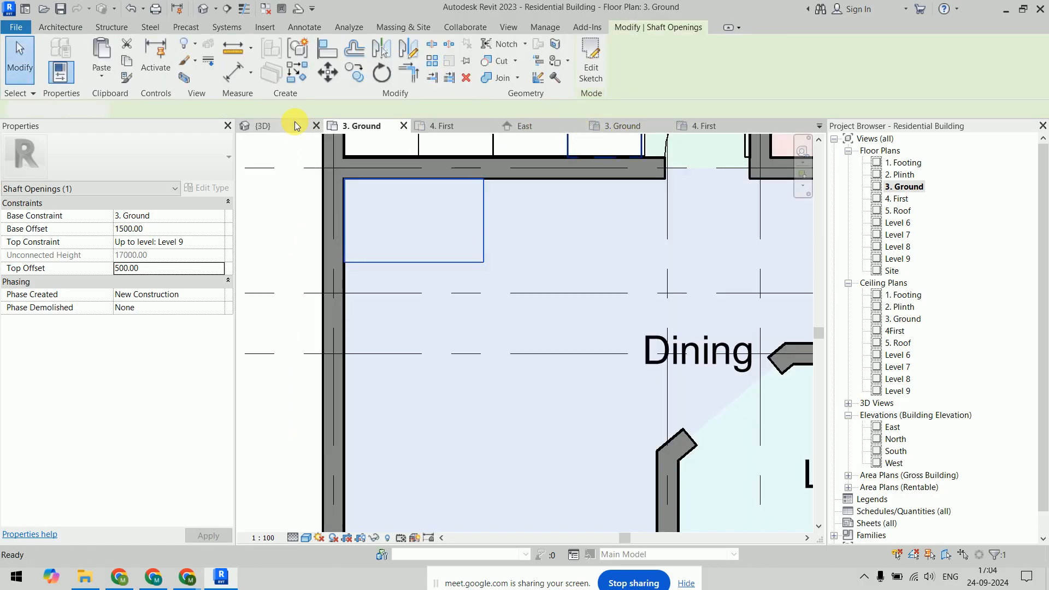
Examine the shaft opening from above in the 3D view and look over the South and West elevations.
click(295, 126)
scroll(520, 421, down, 1)
shift+middle_drag(519, 422, 758, 224)
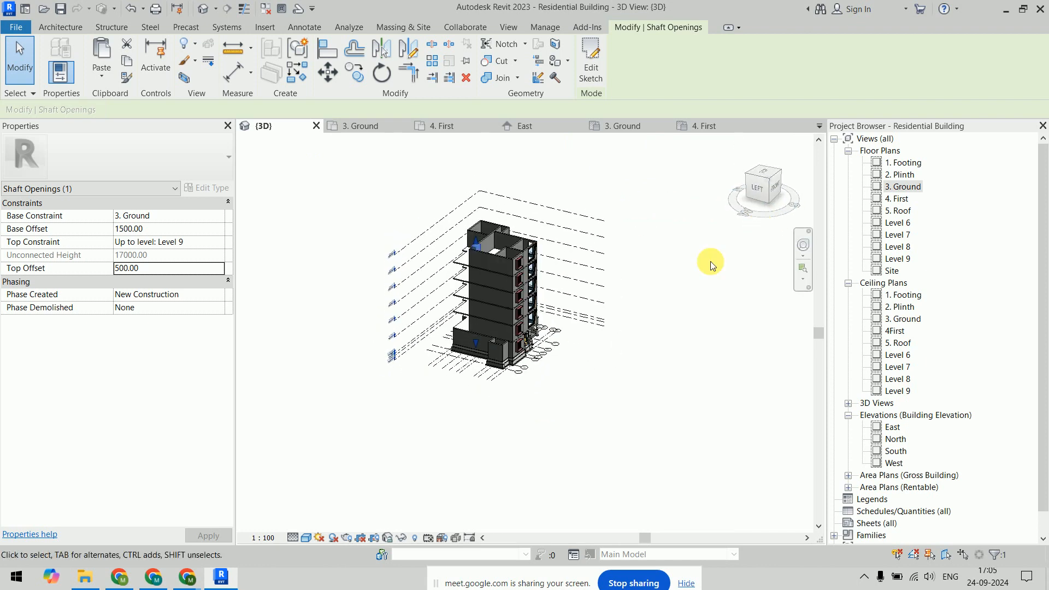
click(605, 211)
shift+middle_drag(605, 211, 487, 294)
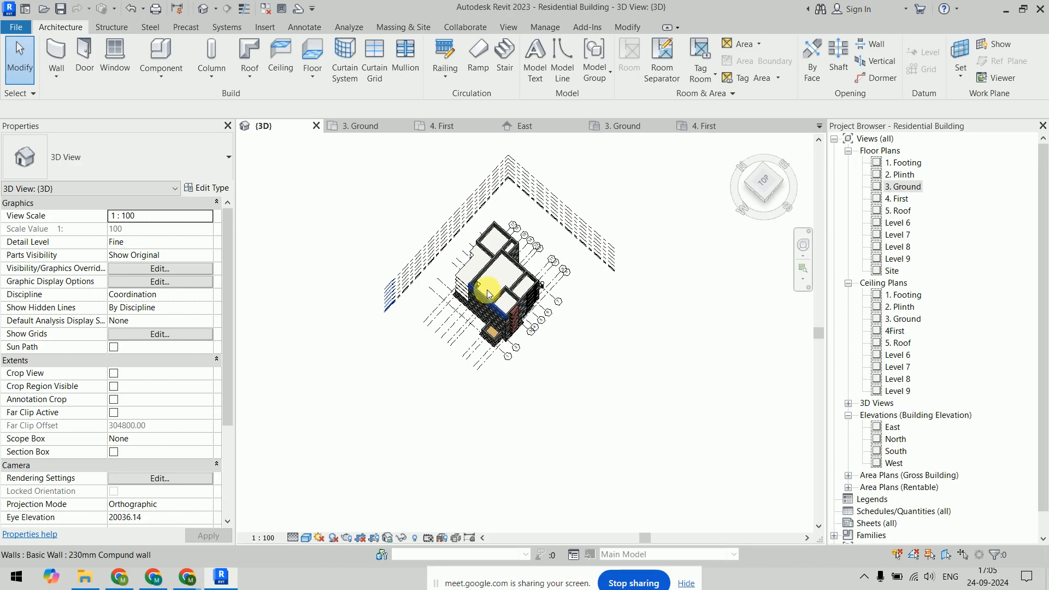
scroll(486, 290, up, 10)
shift+middle_drag(417, 271, 494, 270)
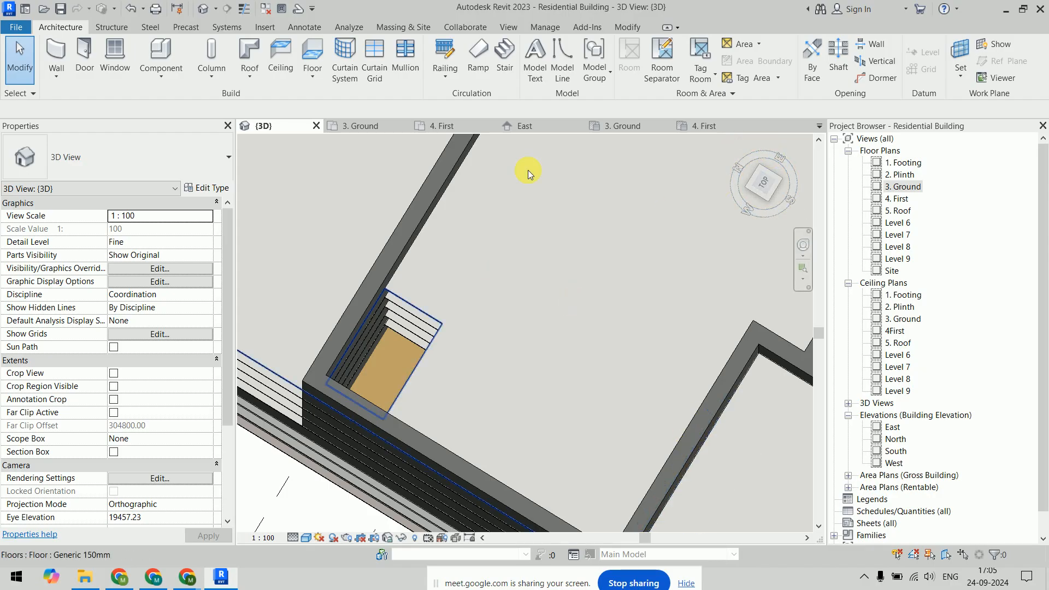
double_click(893, 451)
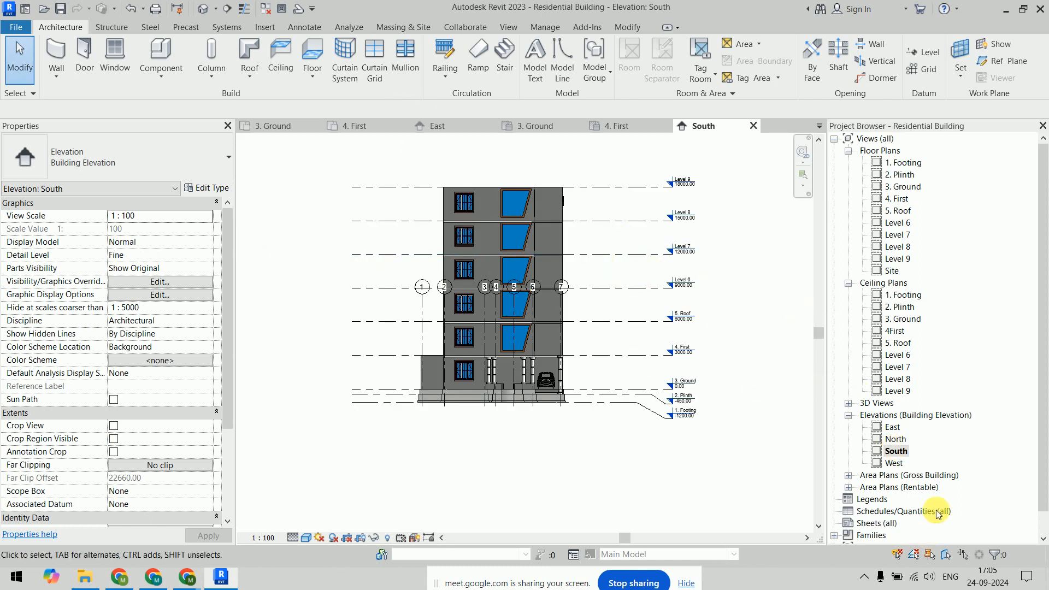
double_click(894, 463)
scroll(611, 328, down, 3)
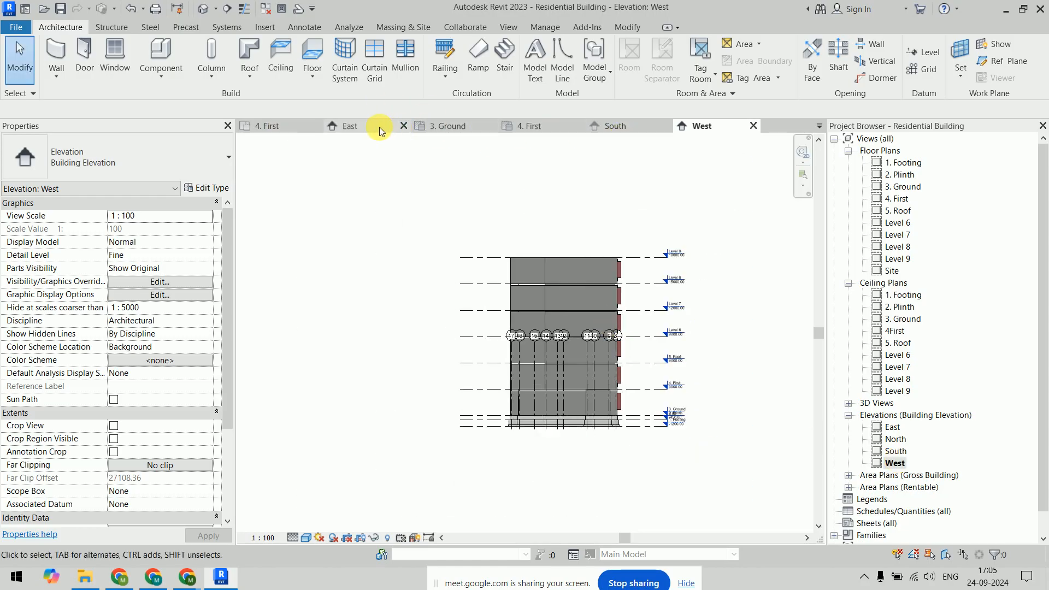
click(202, 10)
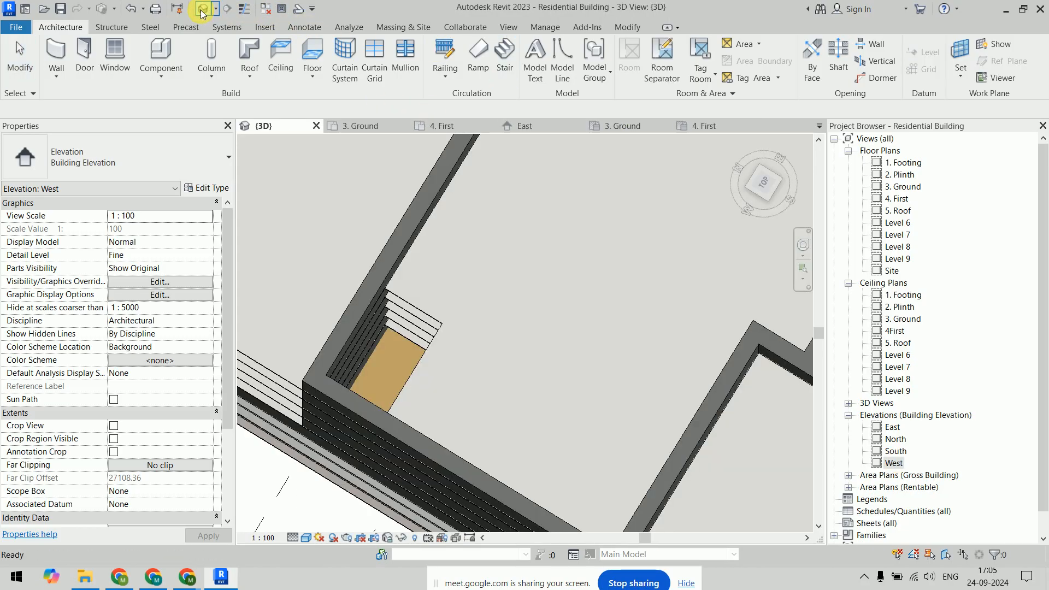
Select the shaft opening and, in the East elevation, stretch its top offset to about 2170 mm and base offset to about 1690 mm.
click(385, 344)
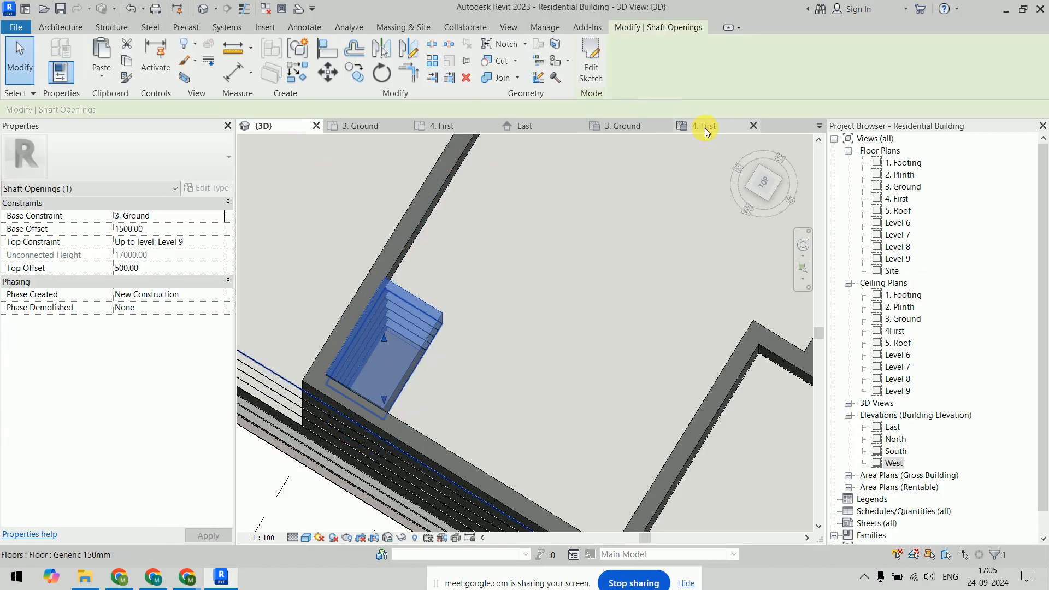
click(522, 127)
scroll(538, 264, down, 4)
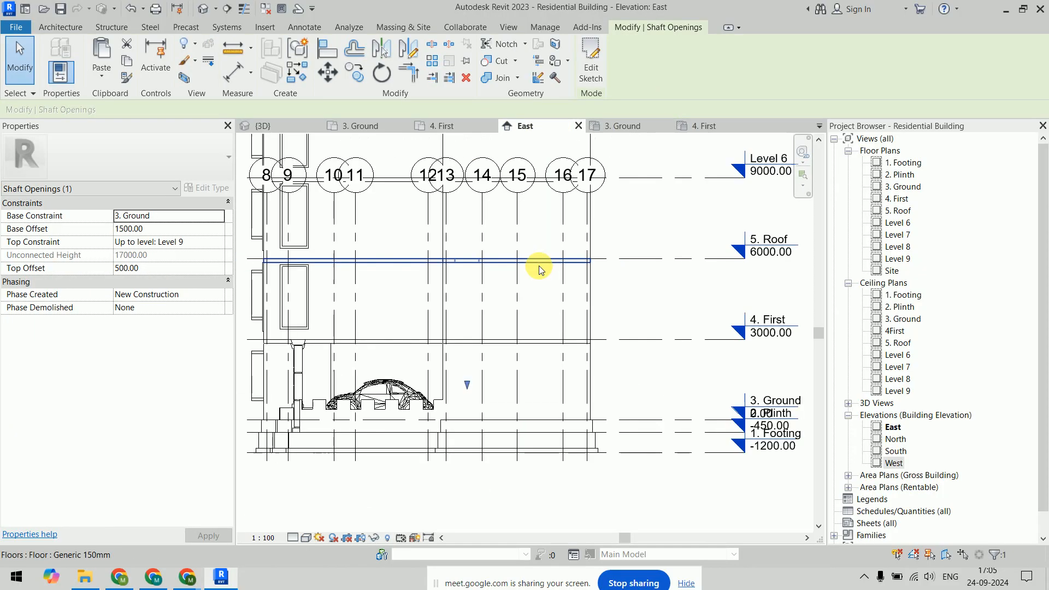
middle_drag(513, 226, 511, 346)
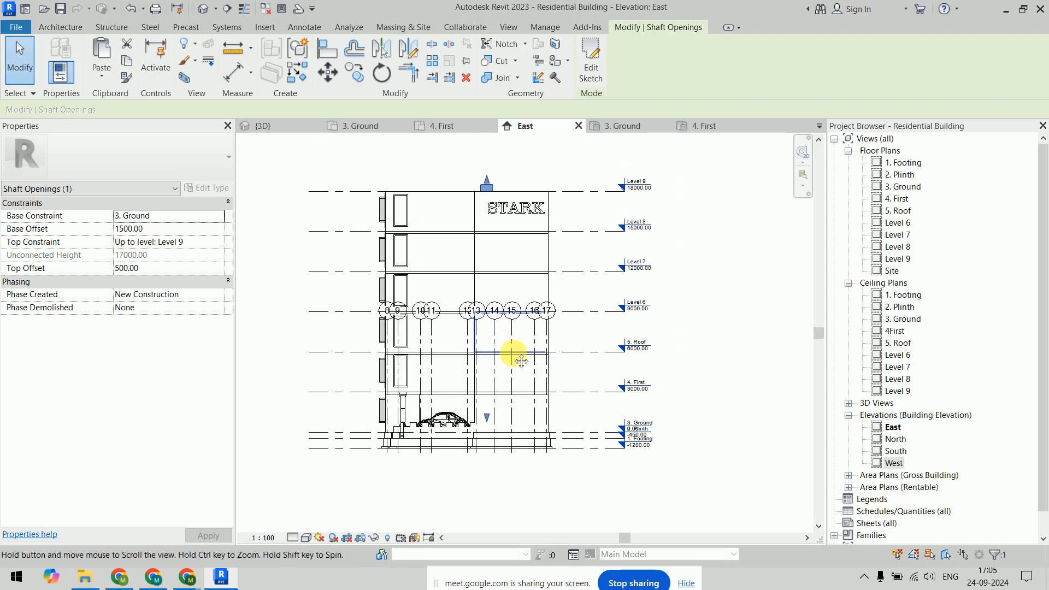
drag(484, 195, 485, 173)
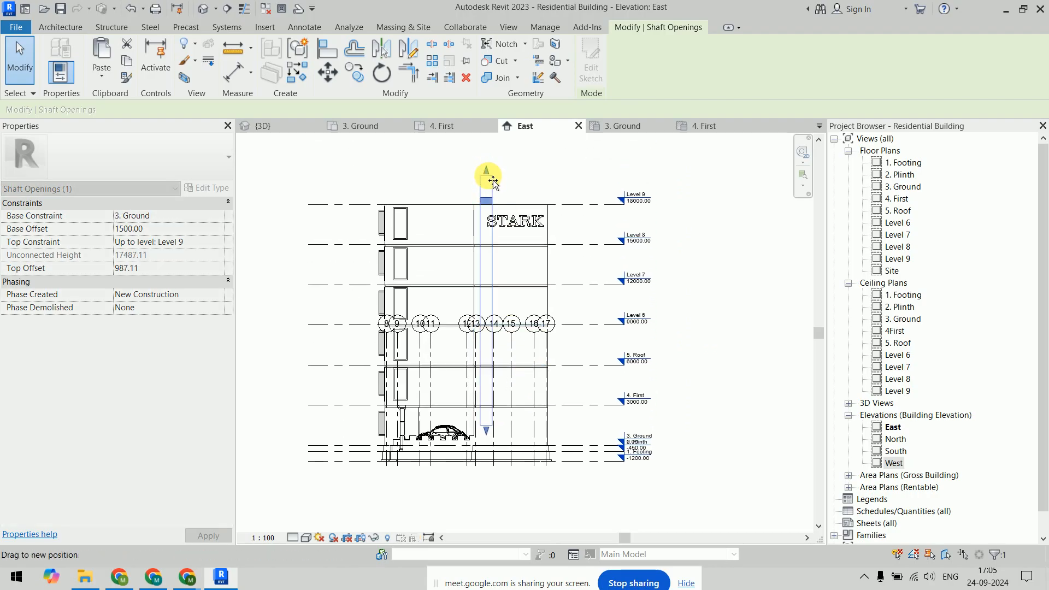
mouse_move(486, 431)
mouse_down()
mouse_move(480, 344)
mouse_move(491, 423)
mouse_up()
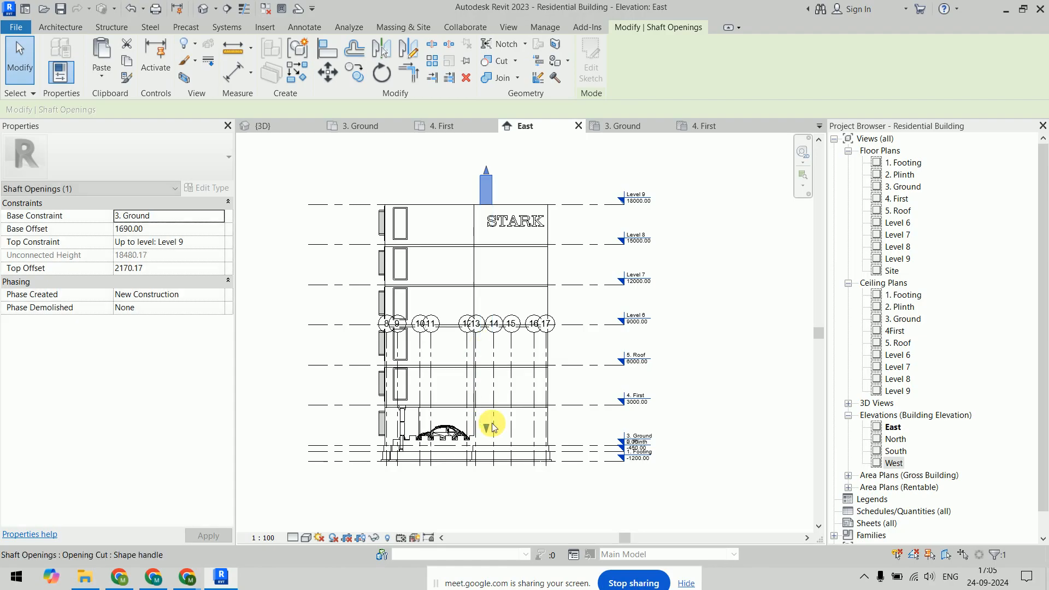
Show the East elevation as wireframe and raise the shaft's bottom to just below the 4. First floor slab, base offset about 2695 mm.
click(306, 538)
click(308, 466)
scroll(467, 394, up, 1)
middle_drag(540, 280, 534, 323)
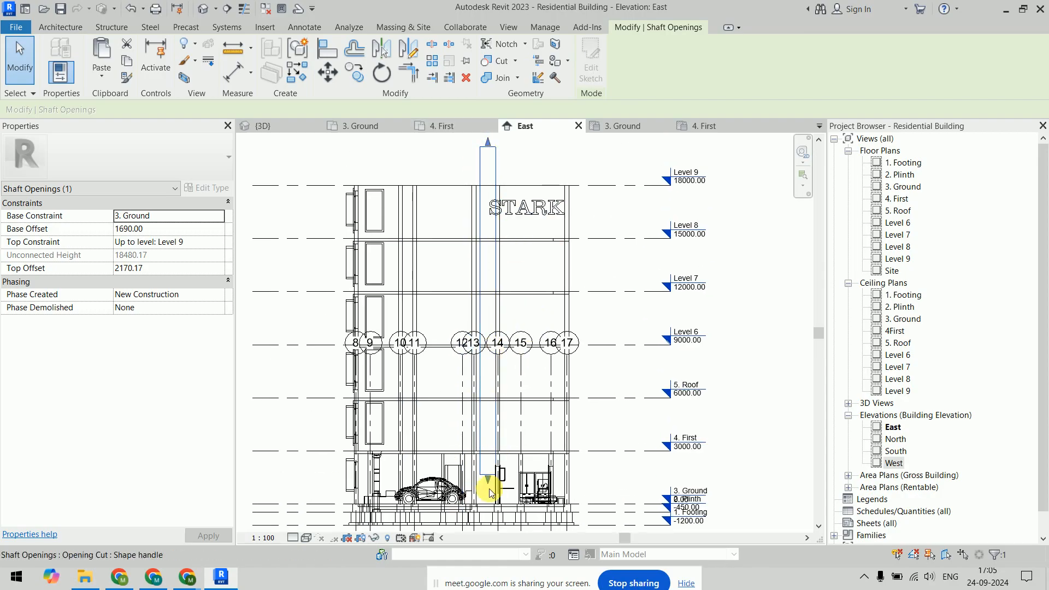
scroll(497, 490, up, 3)
drag(470, 453, 471, 400)
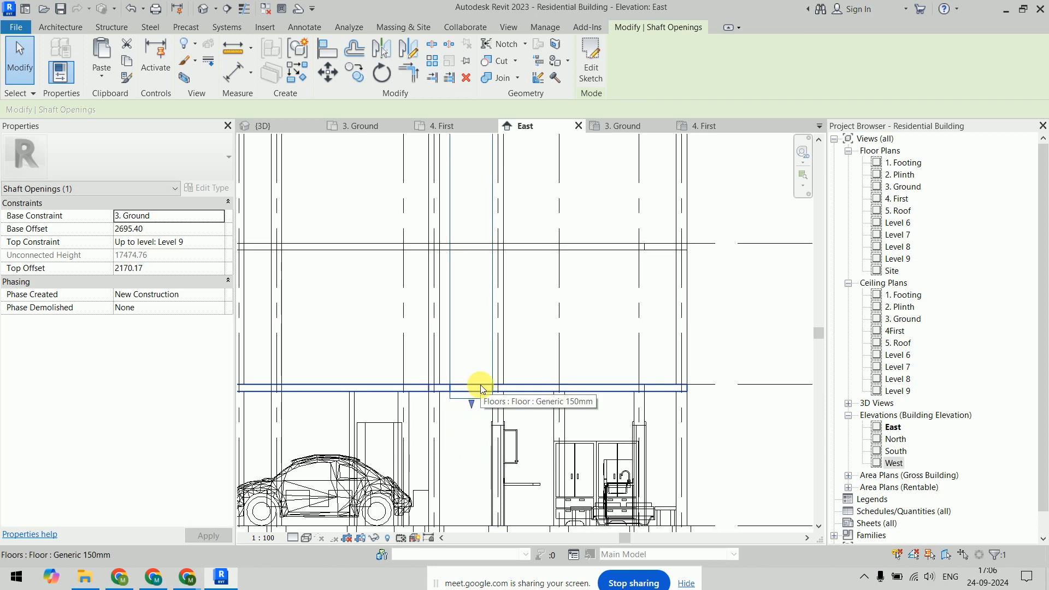
Examine the shaft's full height in the East elevation and the building from above in the 3D view.
scroll(480, 385, down, 4)
scroll(727, 288, down, 2)
scroll(726, 287, up, 1)
middle_drag(726, 288, 713, 348)
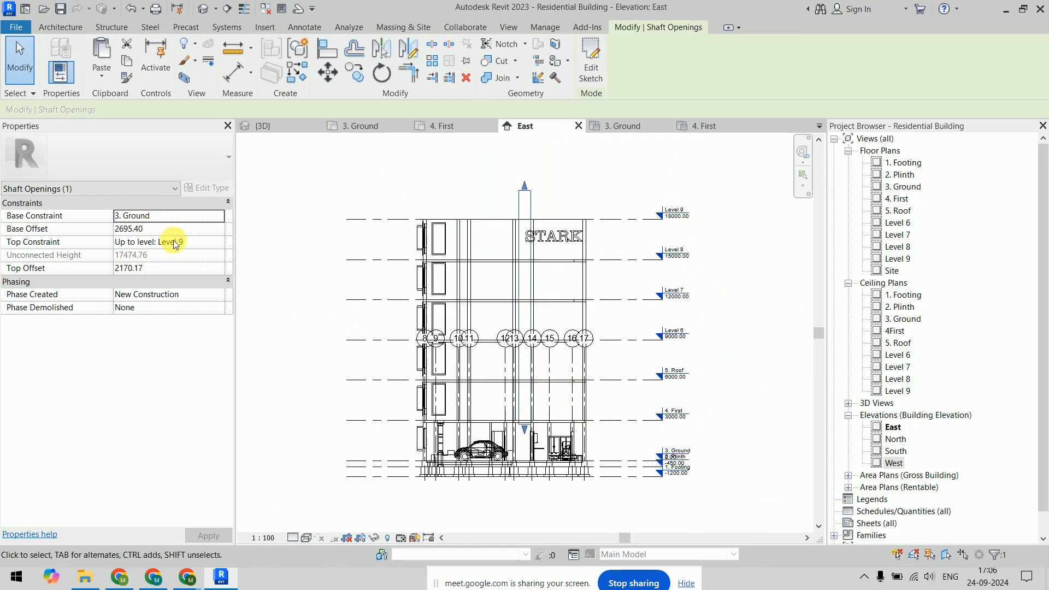
click(731, 296)
click(281, 130)
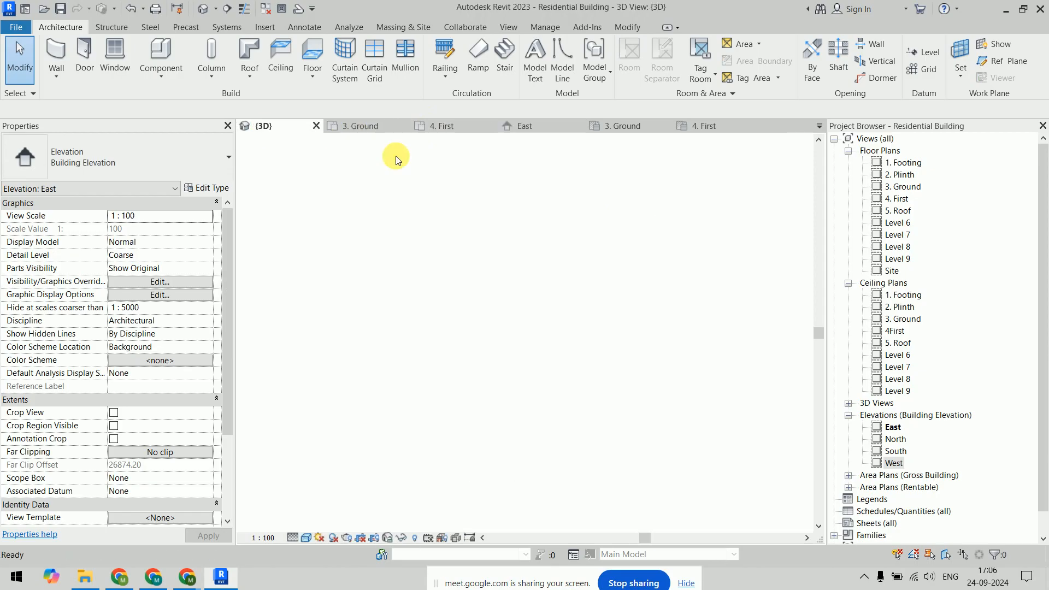
scroll(744, 330, down, 2)
scroll(713, 405, down, 1)
shift+middle_drag(705, 398, 510, 335)
scroll(510, 335, down, 2)
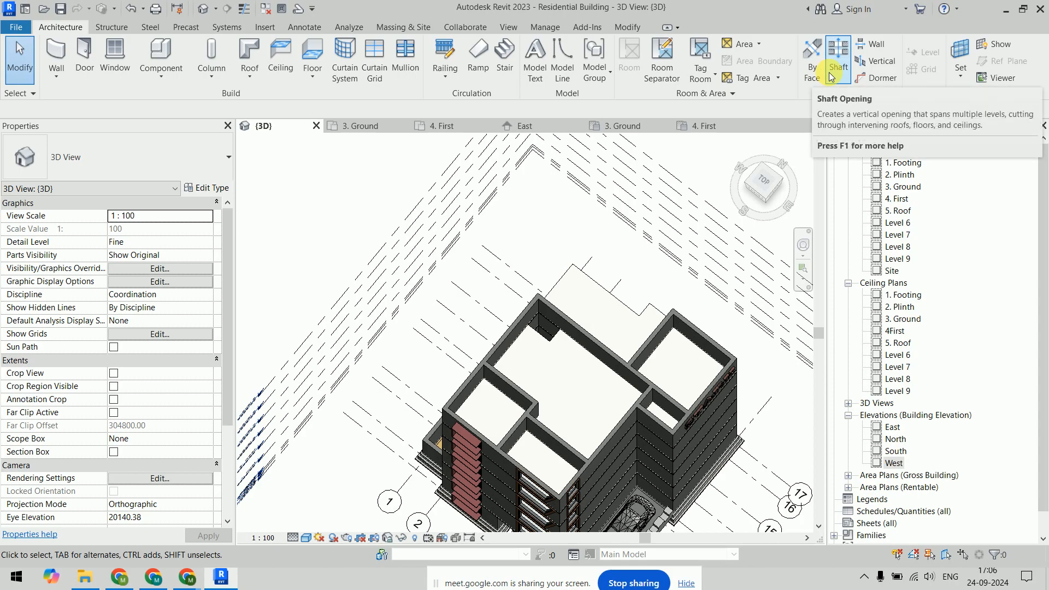
Open the Level 9 floor plan.
click(908, 187)
double_click(908, 187)
double_click(899, 259)
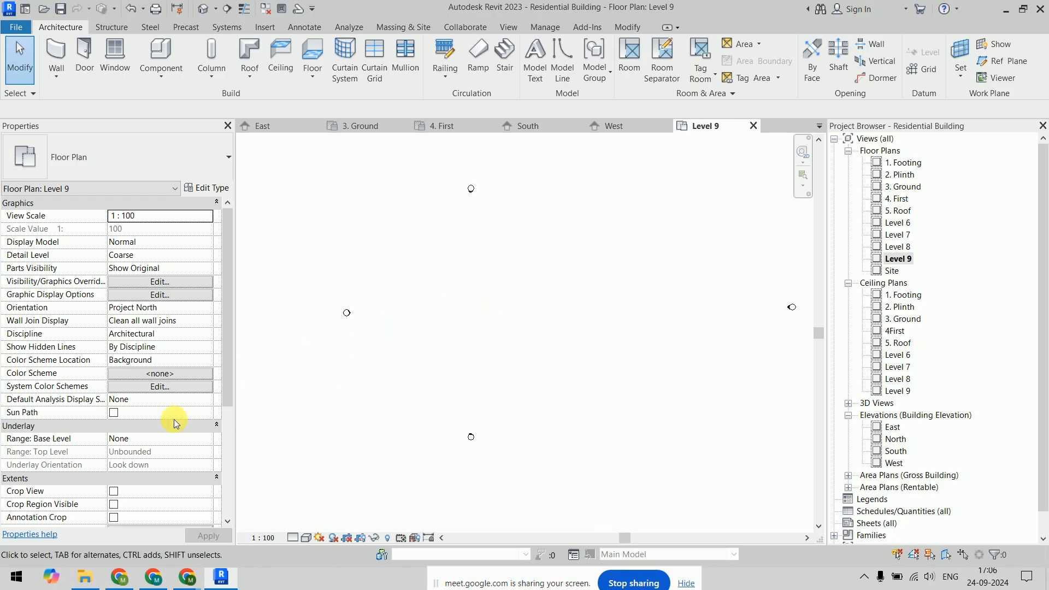
Try Level 7, Level 6 and Level 9 as the underlay base level of the Level 9 plan.
click(208, 440)
click(208, 440)
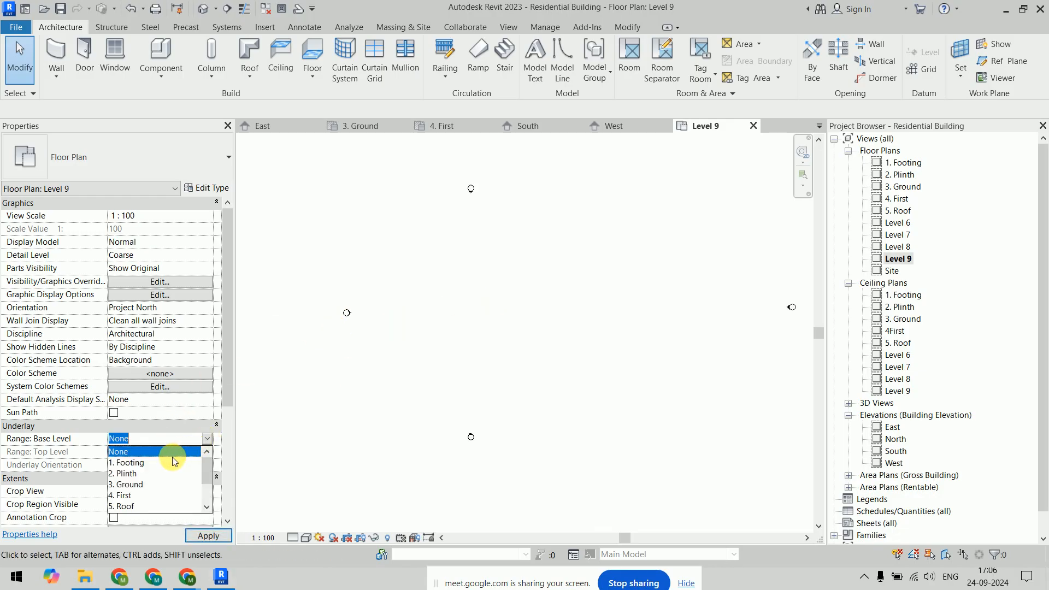
scroll(135, 508, down, 2)
click(137, 486)
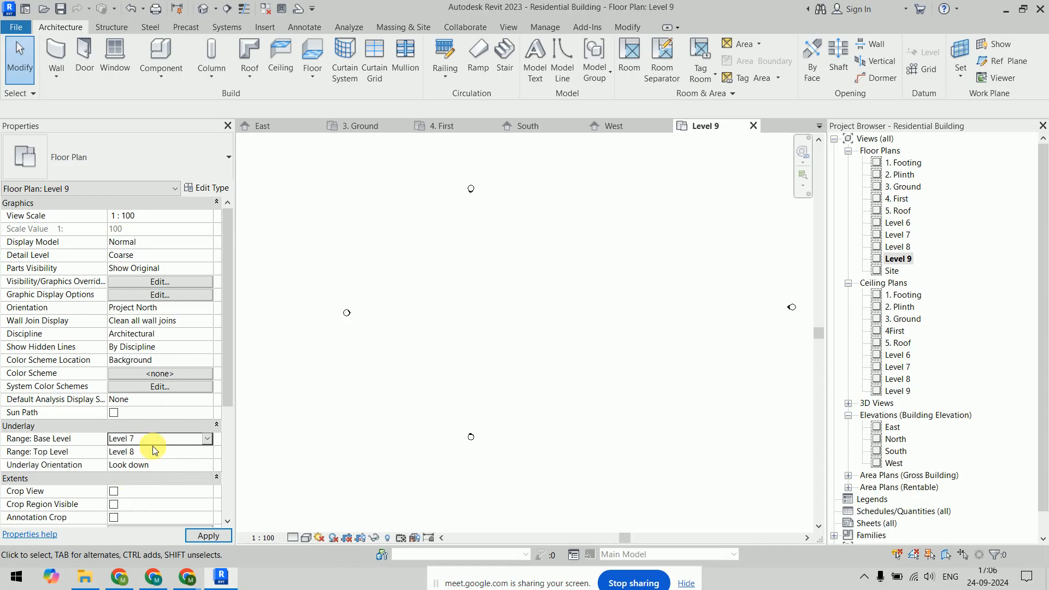
click(206, 440)
click(131, 494)
scroll(213, 342, down, 5)
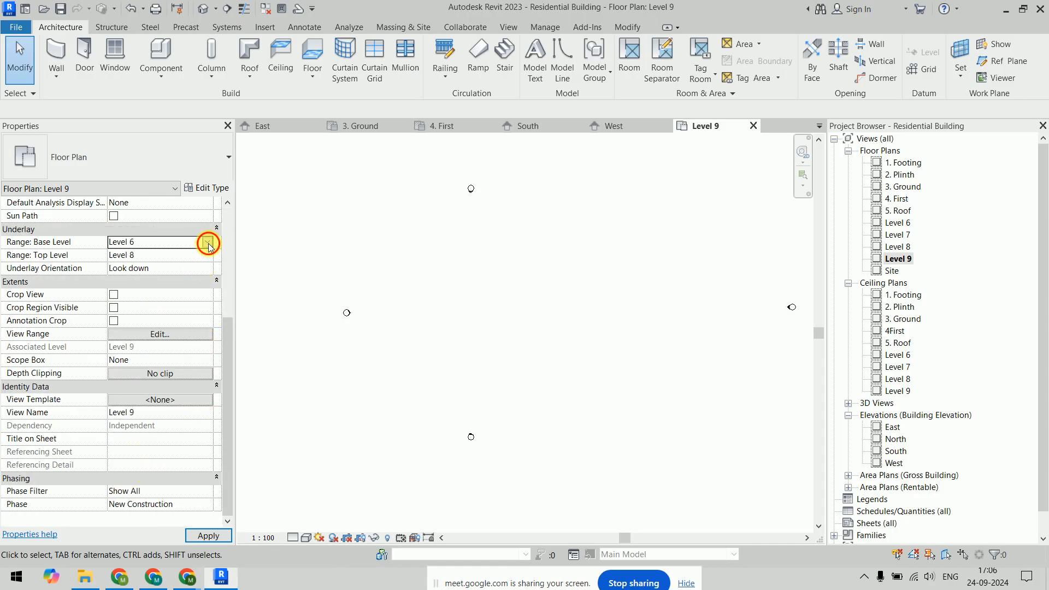
click(210, 245)
scroll(150, 296, down, 2)
click(143, 303)
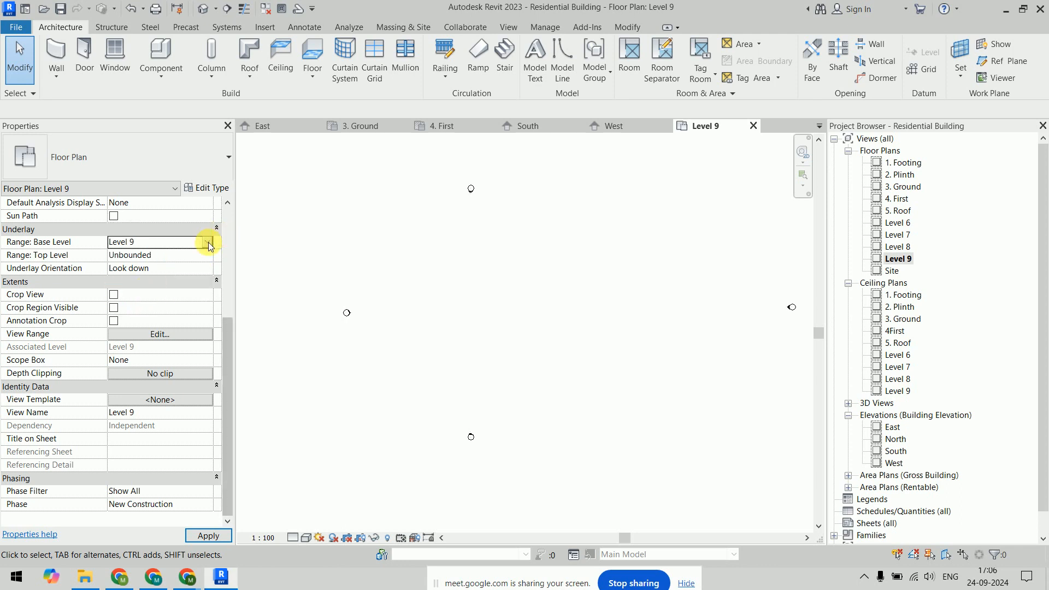
Set the Level 9 plan's underlay base level to Level 8.
click(210, 244)
click(139, 297)
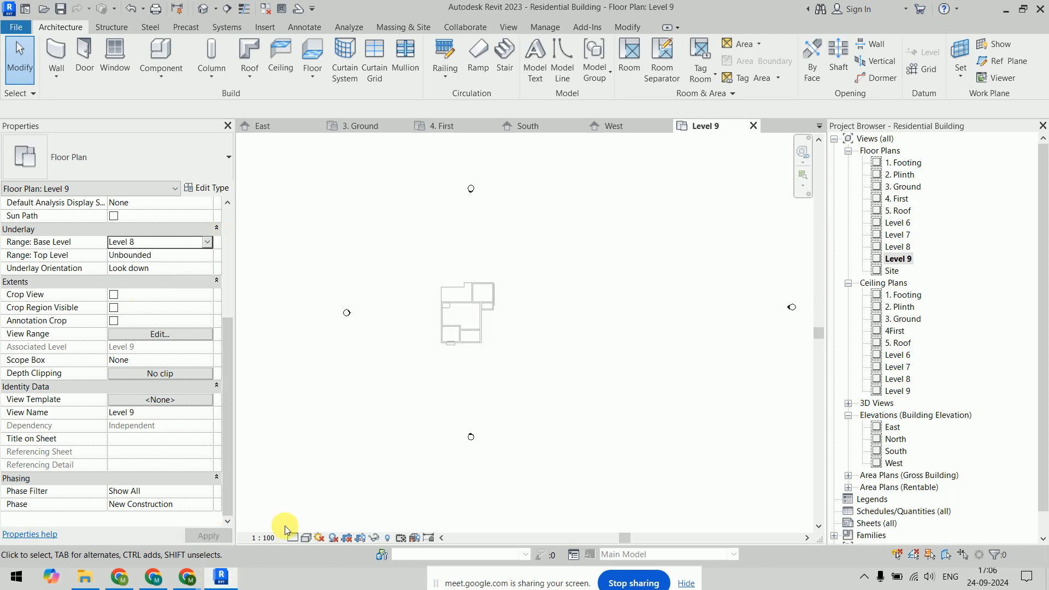
scroll(480, 329, up, 4)
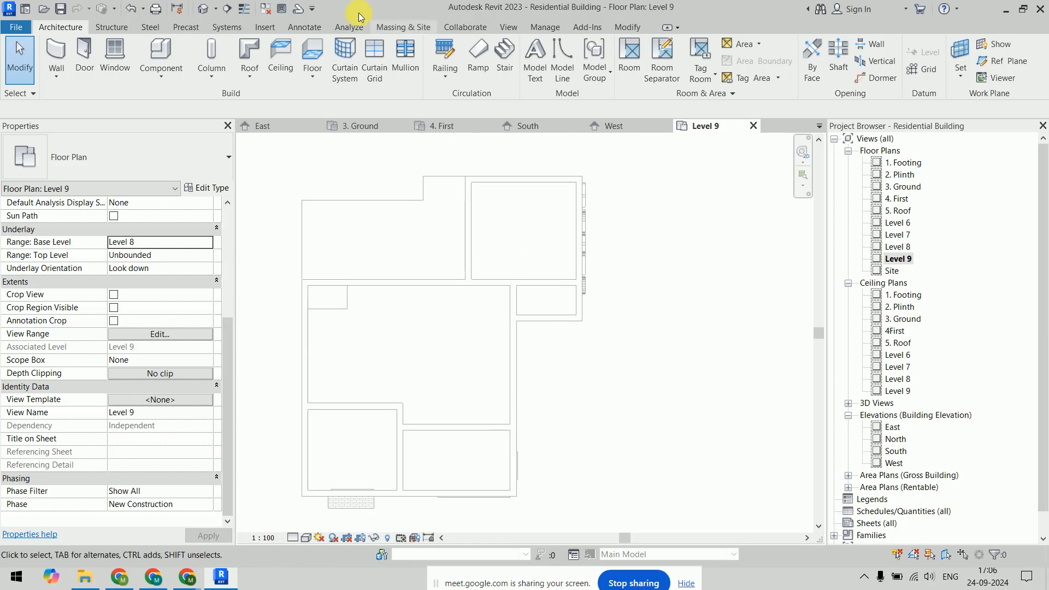
Start a footprint roof on Level 9 and trace its boundary from the north-east corner along the north walls to the west wall.
click(249, 77)
click(276, 99)
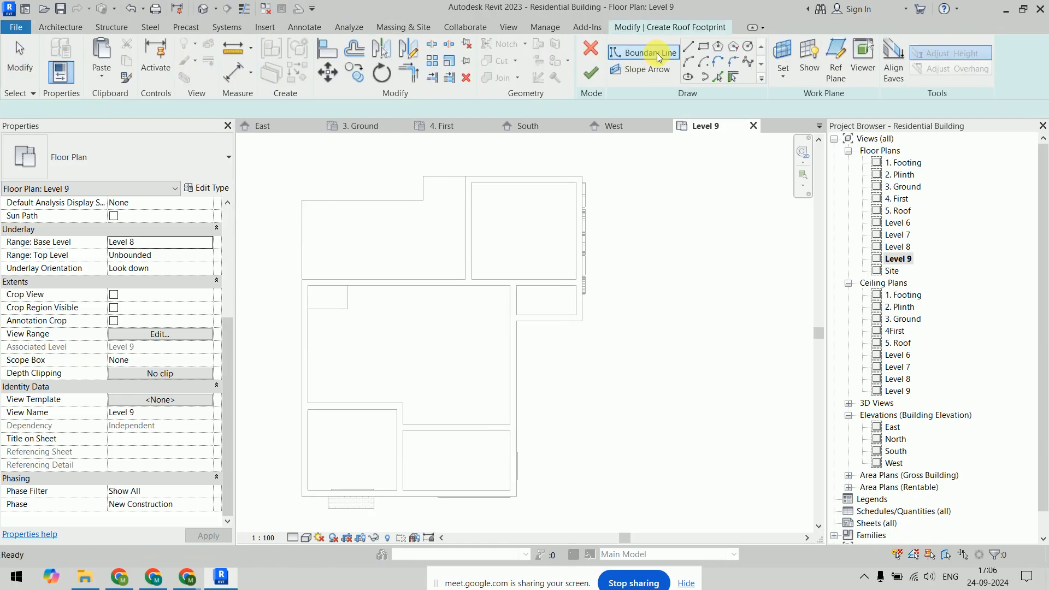
click(703, 47)
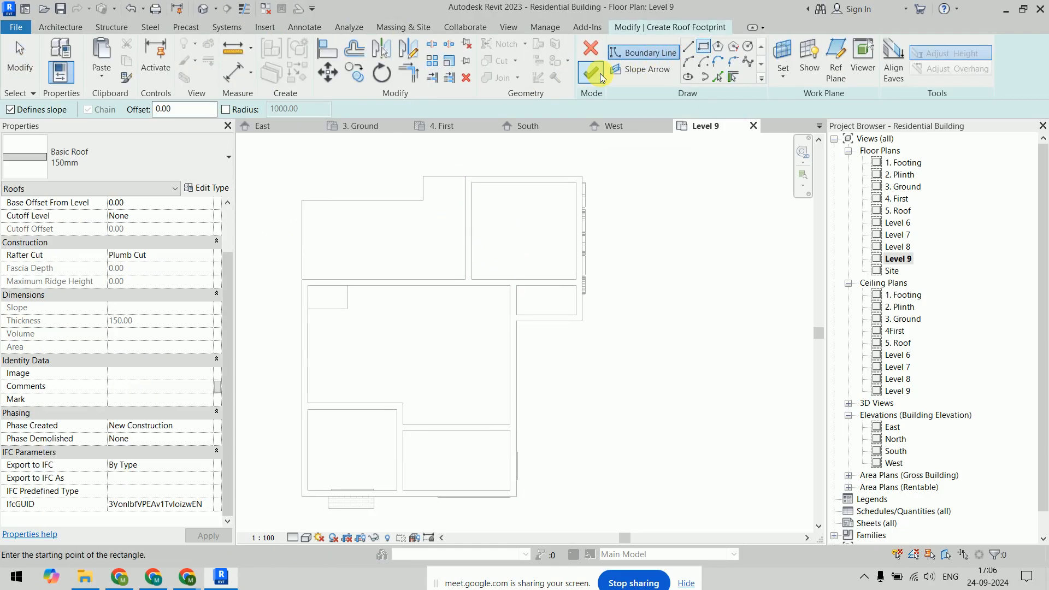
click(688, 46)
click(576, 176)
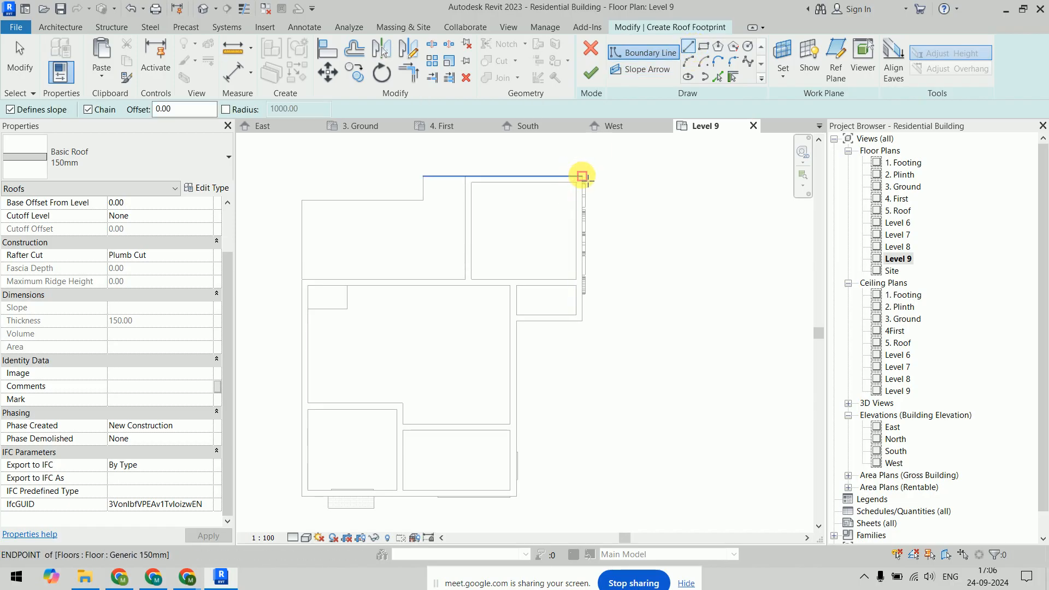
click(466, 175)
click(466, 280)
click(302, 280)
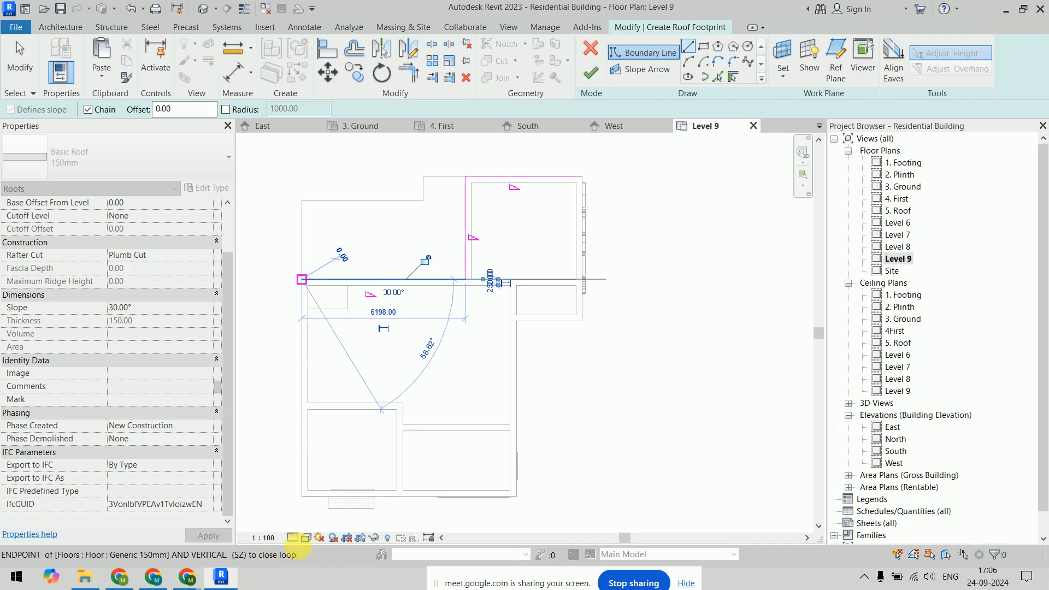
Close the roof boundary along the outer west, south and east walls and finish the 150mm basic roof with its 30° slopes.
click(302, 496)
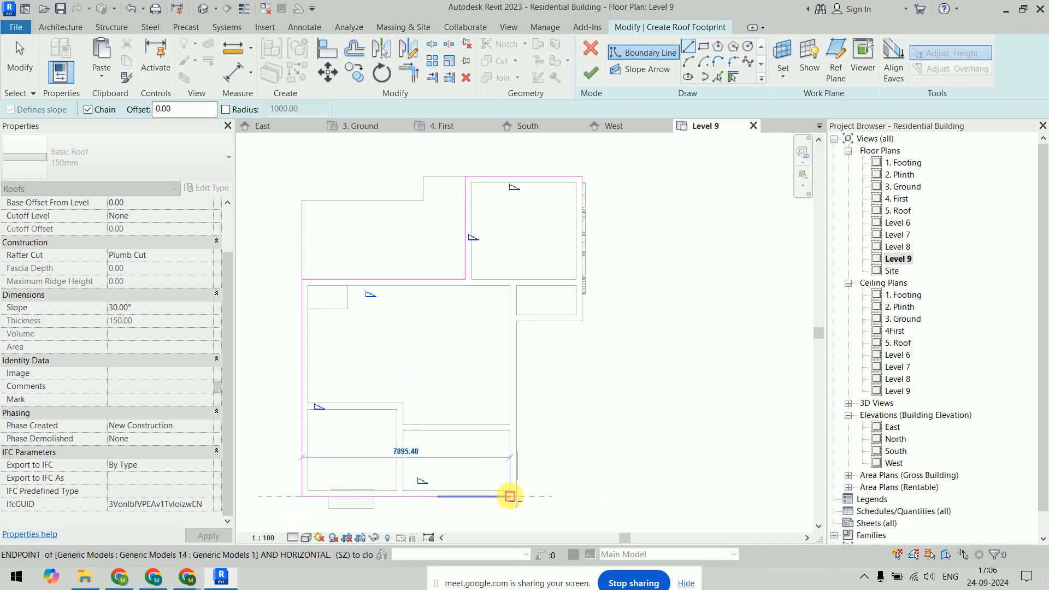
click(516, 496)
click(518, 321)
click(582, 321)
click(582, 177)
click(591, 73)
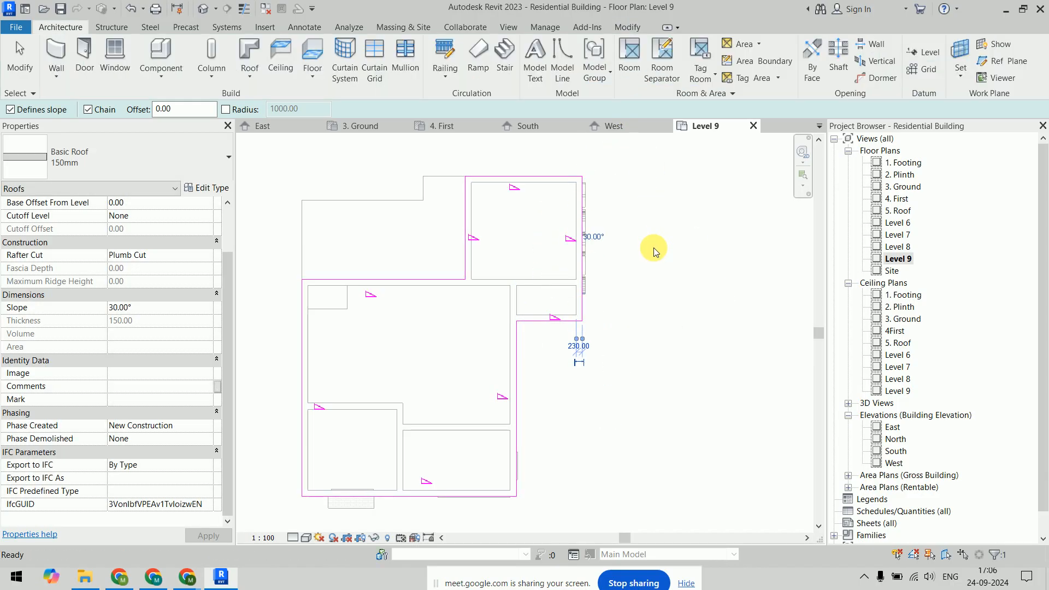
click(657, 246)
Select the shaft opening protruding through the roof and adjust its top in the East elevation to an offset of about 2102 above Level 9.
click(290, 126)
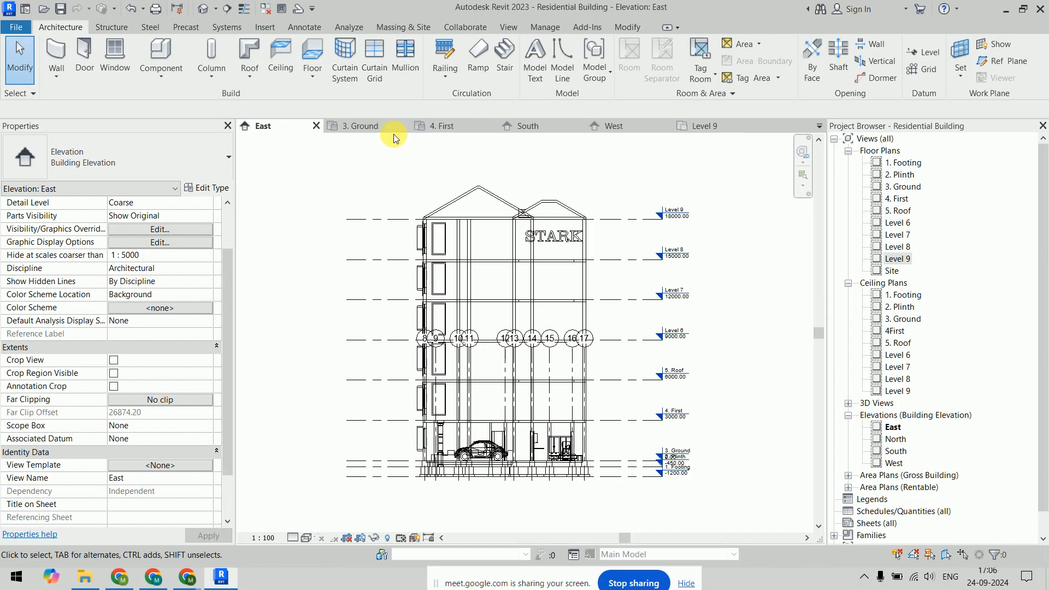
click(204, 8)
mouse_move(491, 335)
shift+middle_down()
mouse_move(660, 356)
mouse_move(621, 244)
mouse_move(604, 335)
mouse_move(485, 323)
shift+middle_up()
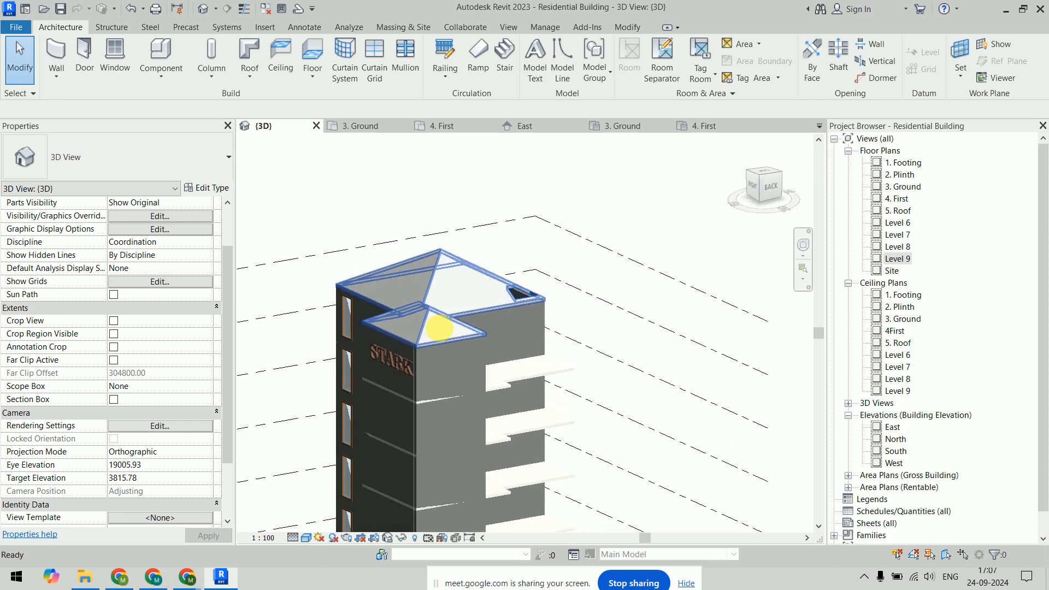
click(546, 284)
scroll(552, 283, up, 4)
shift+middle_drag(627, 364, 524, 153)
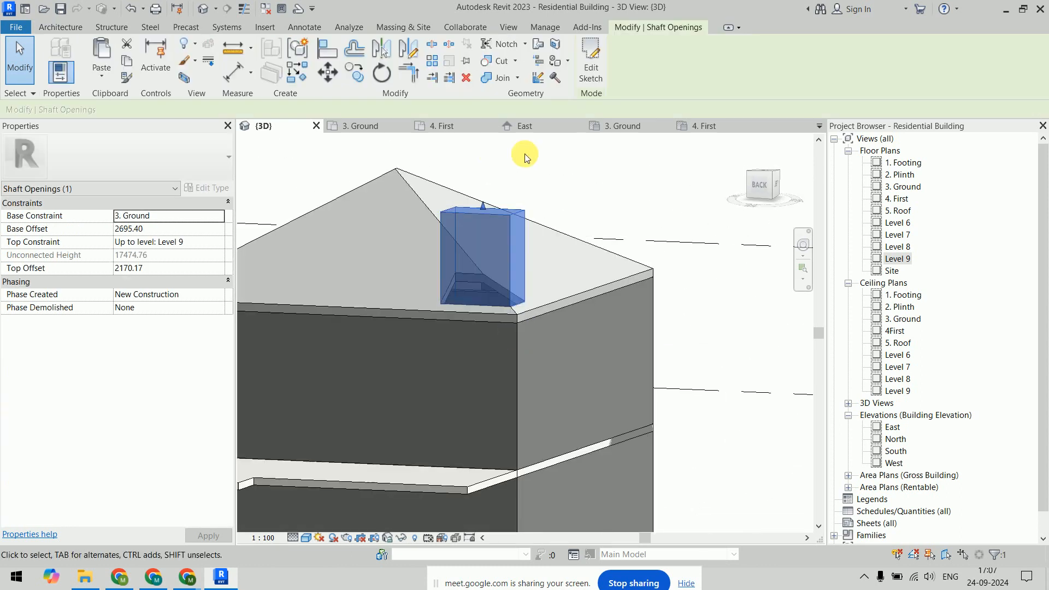
click(541, 125)
scroll(522, 191, up, 5)
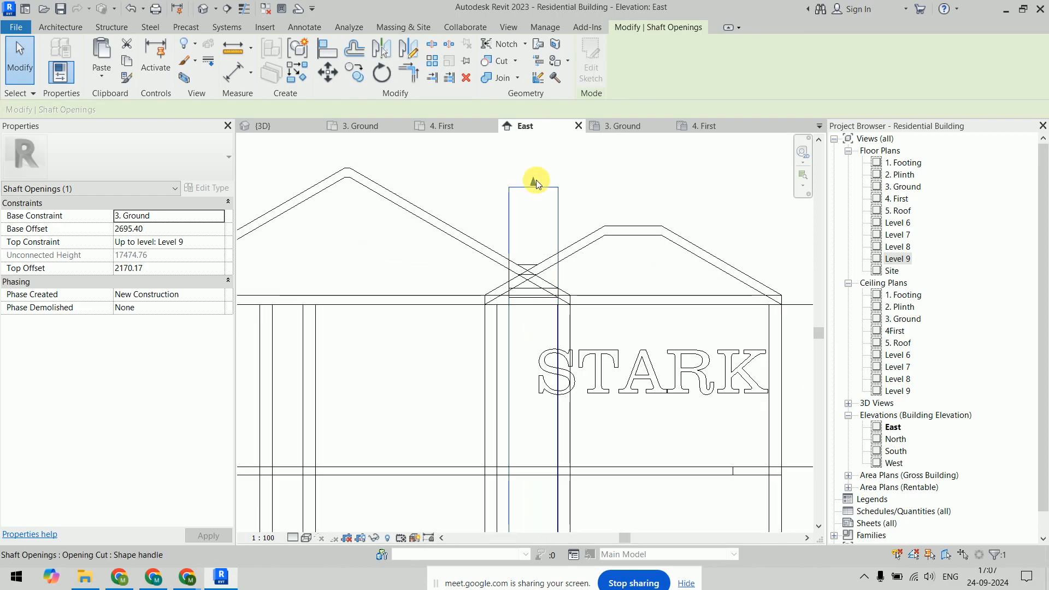
drag(534, 180, 541, 276)
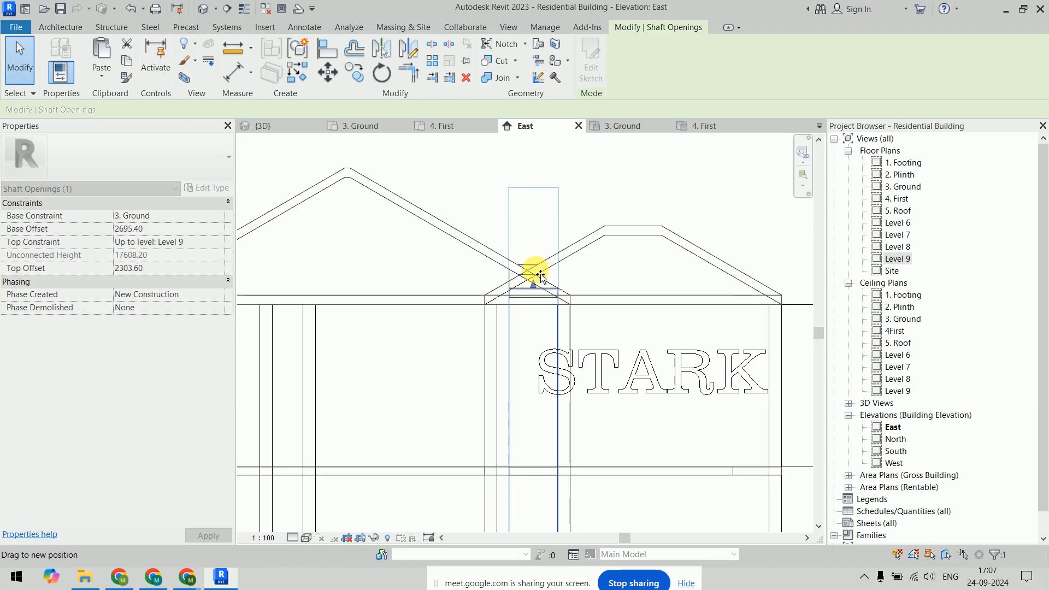
drag(536, 195, 537, 193)
click(611, 176)
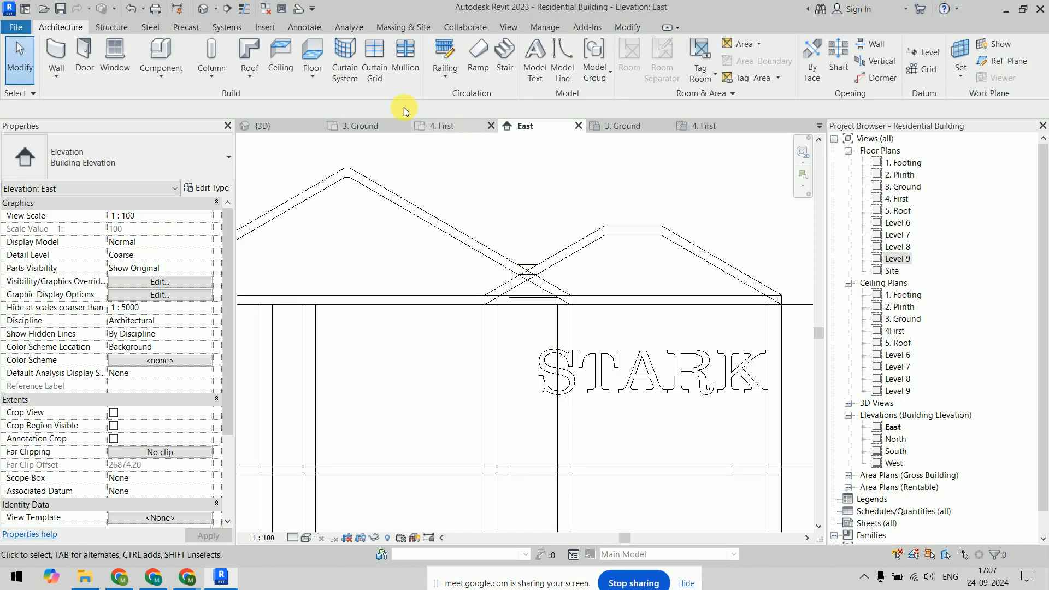
Select the shaft opening at the roof in the 3D view and delete it.
click(267, 127)
shift+middle_drag(575, 285, 726, 401)
click(523, 374)
scroll(625, 379, down, 6)
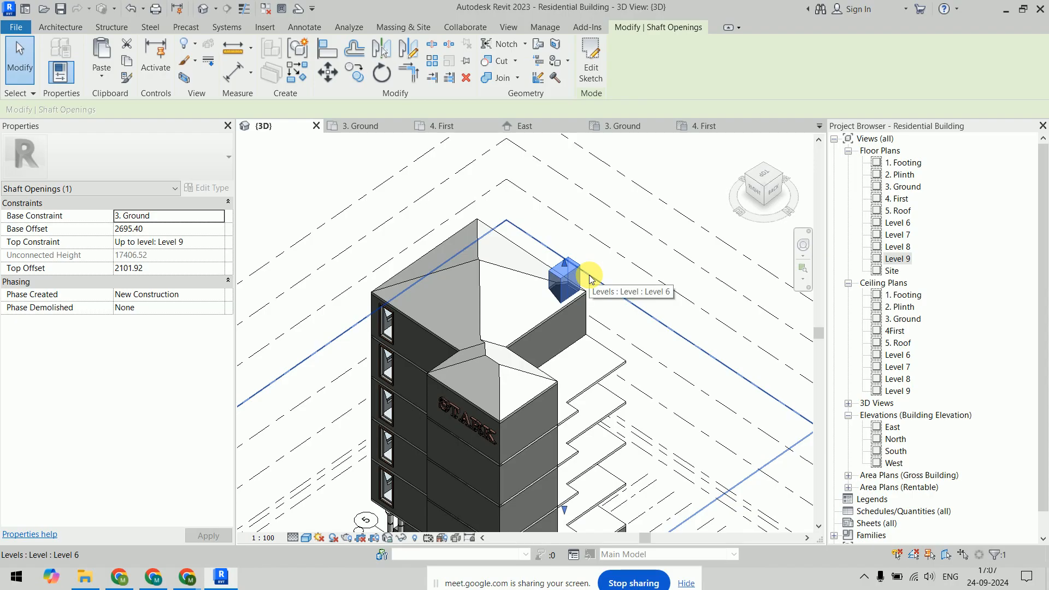
click(510, 271)
click(681, 171)
click(566, 277)
click(590, 261)
click(574, 266)
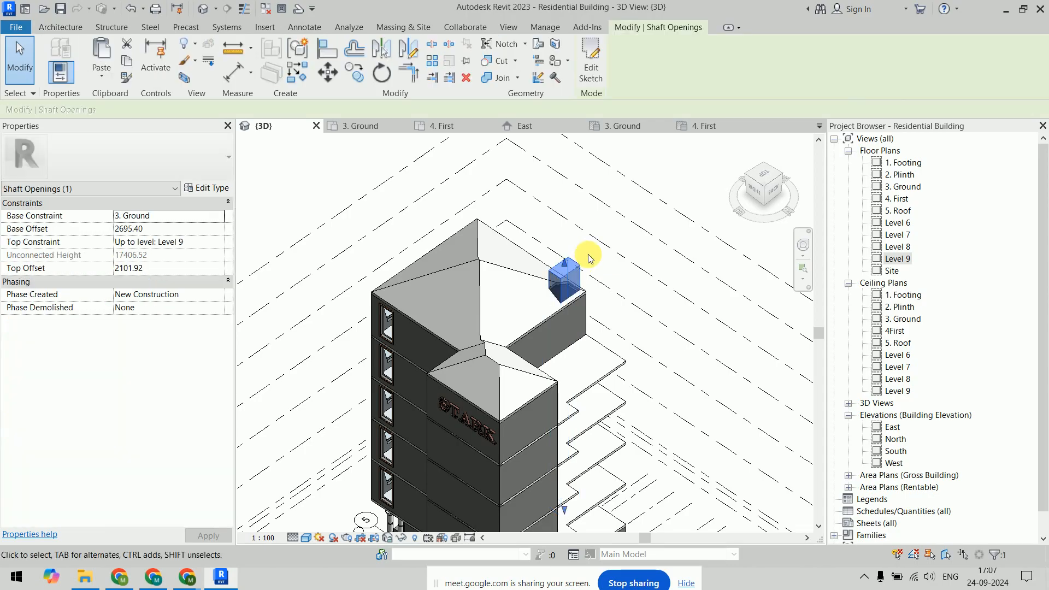
click(588, 257)
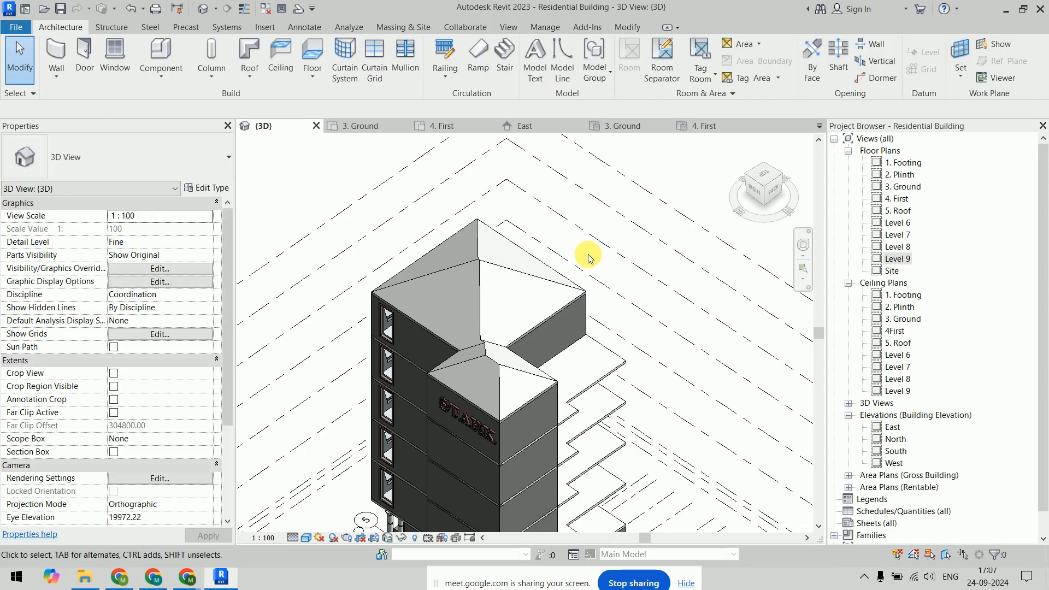
Cut a vertical opening of about 1200 by 1200 in the larger roof's slope above the balconies.
click(544, 284)
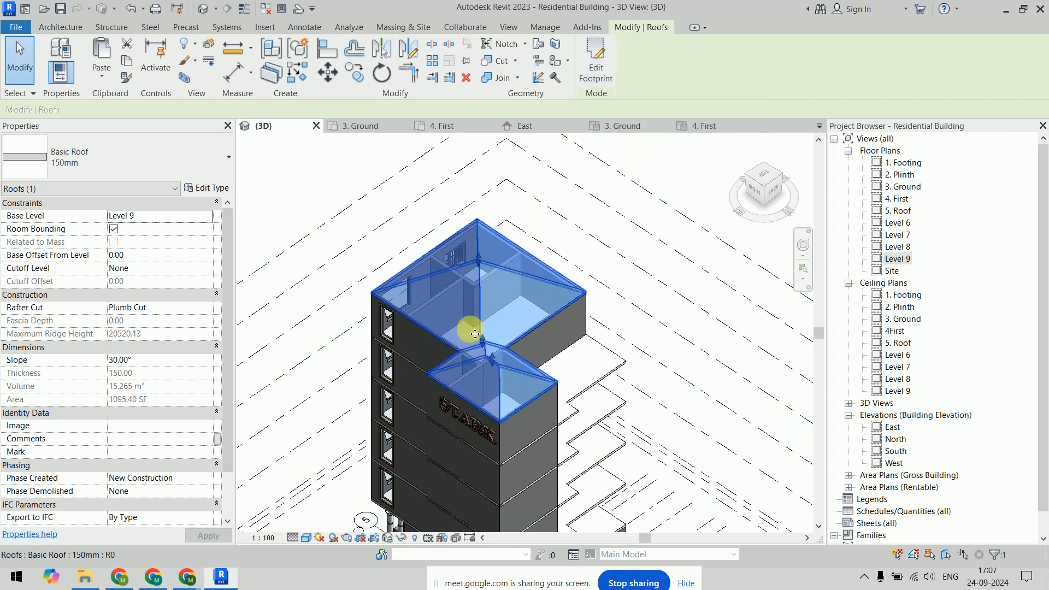
click(672, 232)
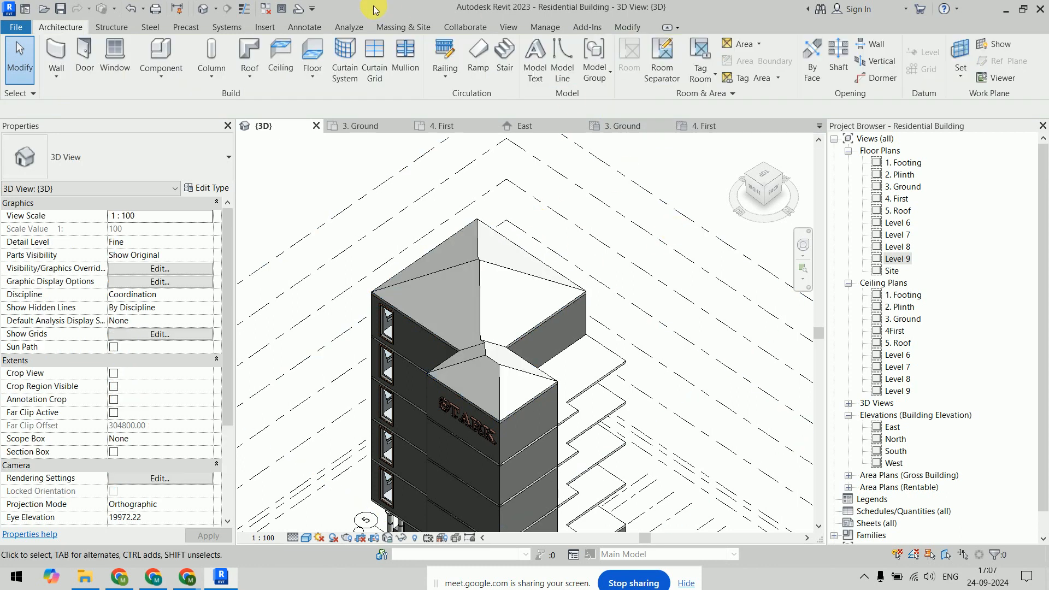
click(874, 61)
scroll(508, 253, up, 4)
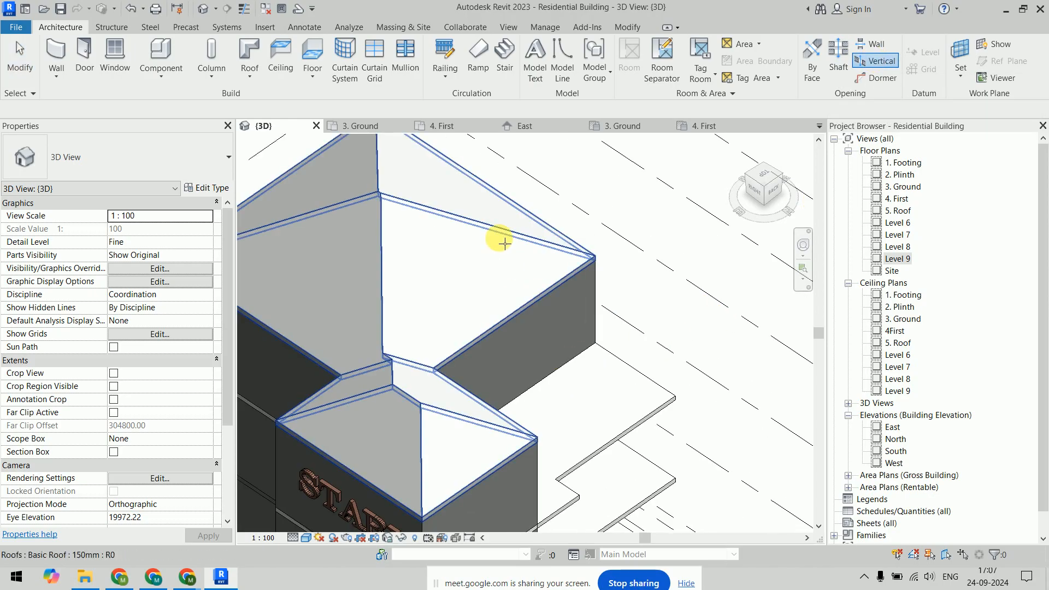
click(499, 228)
click(631, 46)
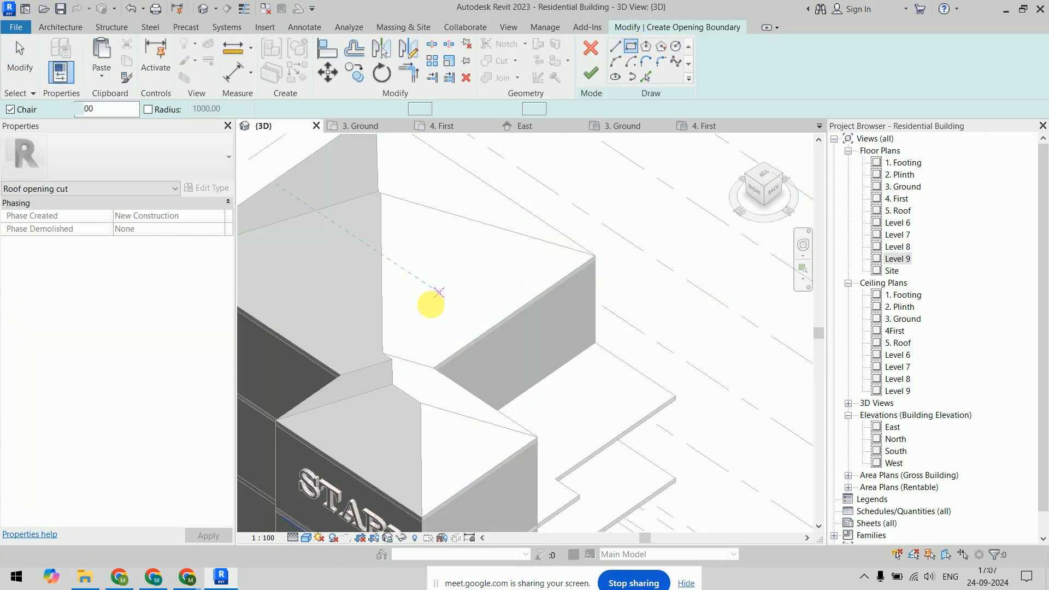
click(432, 340)
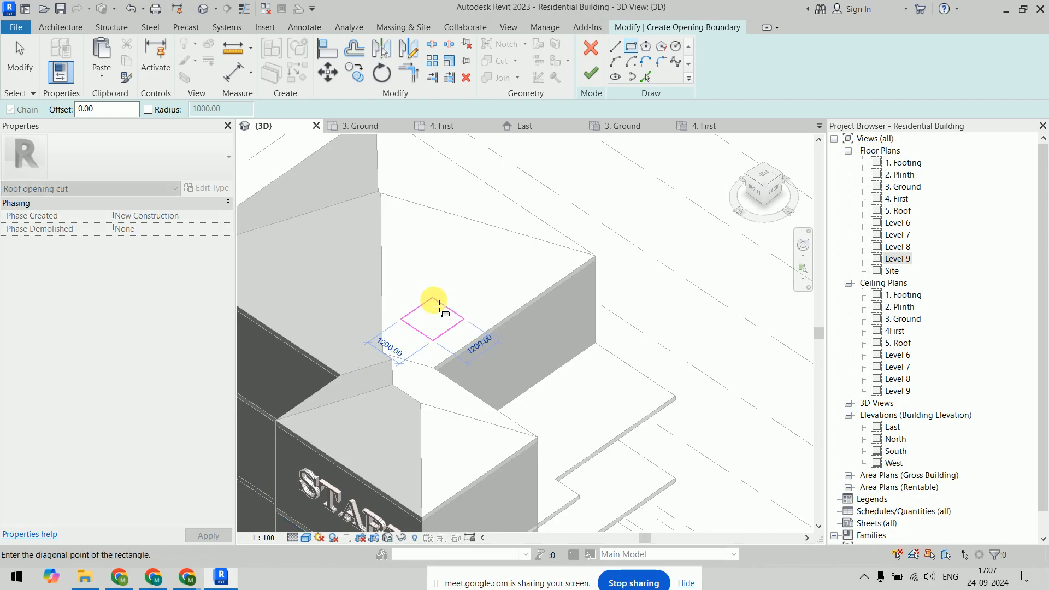
click(439, 306)
click(590, 73)
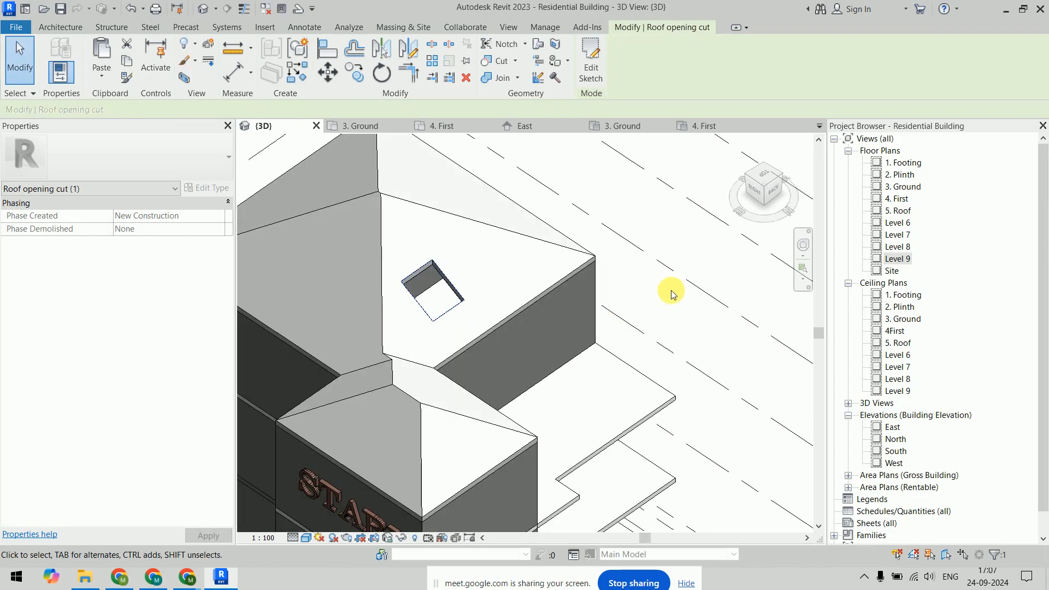
shift+middle_drag(651, 332, 663, 197)
Cut a By Face opening of about 1000 by 1400 beside the vertical opening on the same roof slope.
click(57, 26)
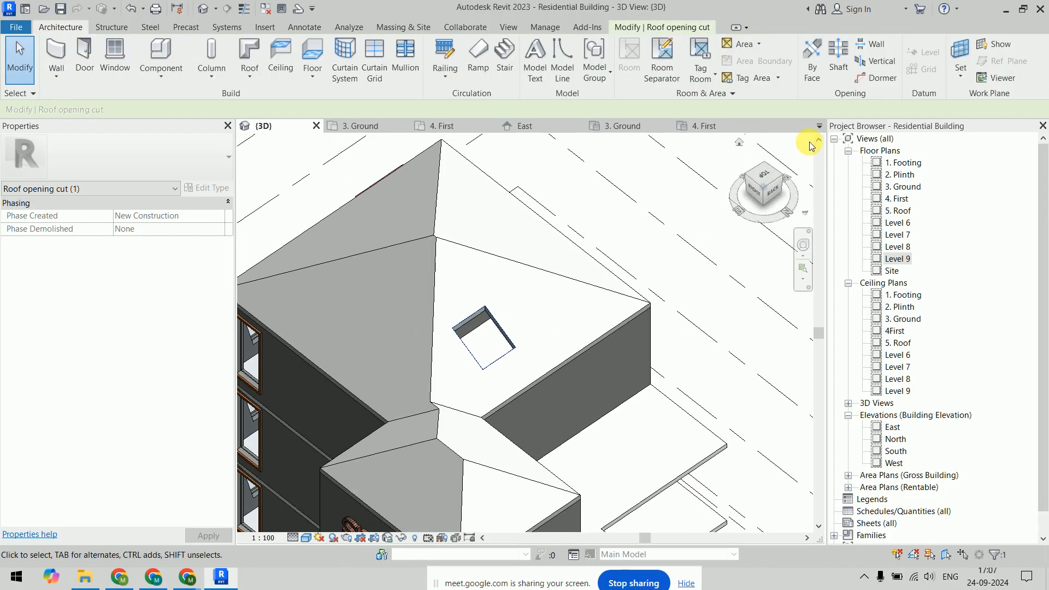
click(814, 78)
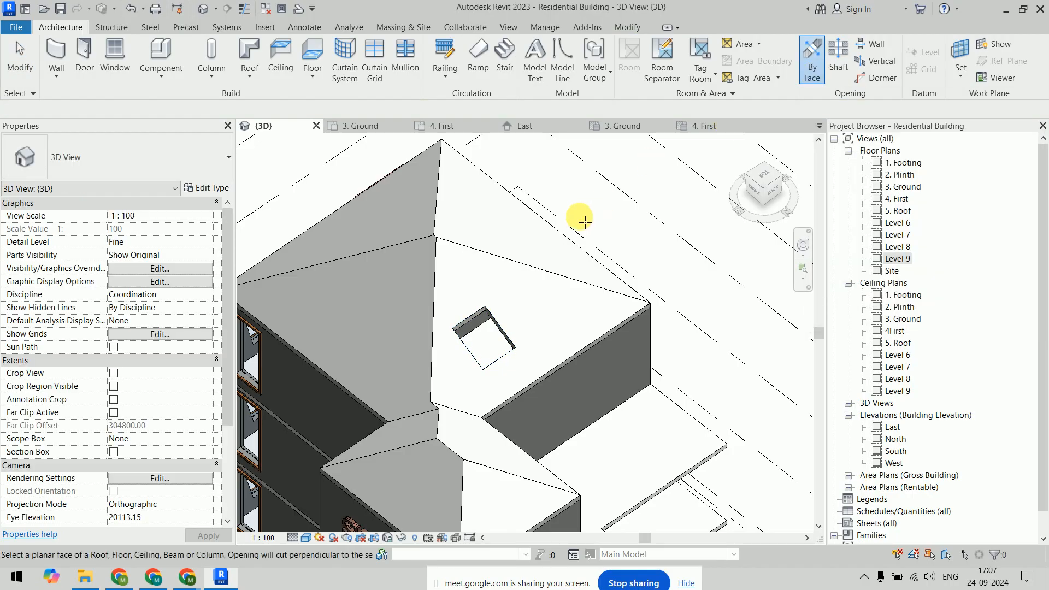
click(527, 275)
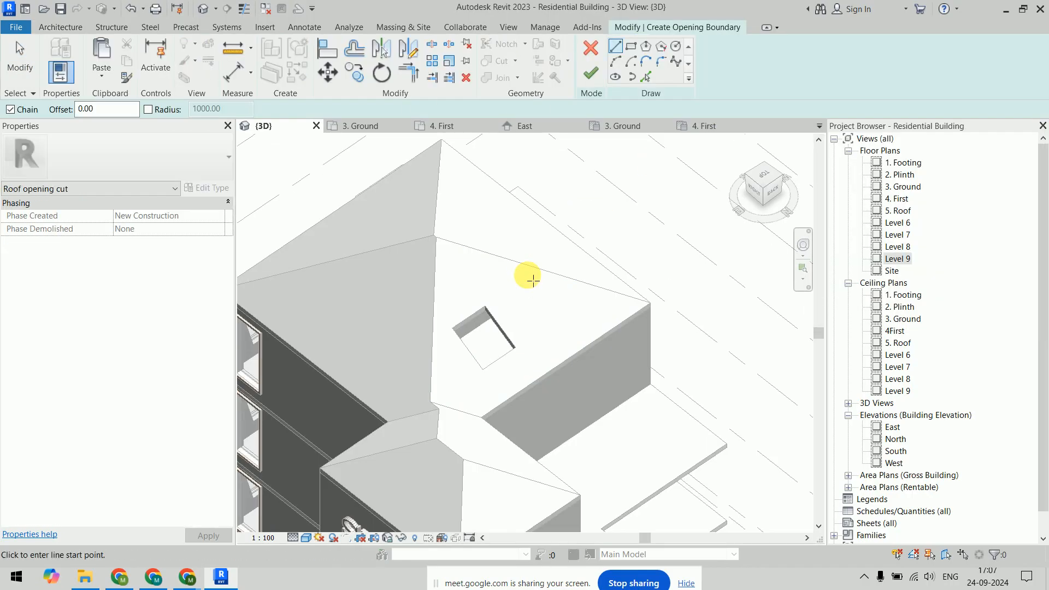
click(631, 46)
scroll(513, 299, up, 2)
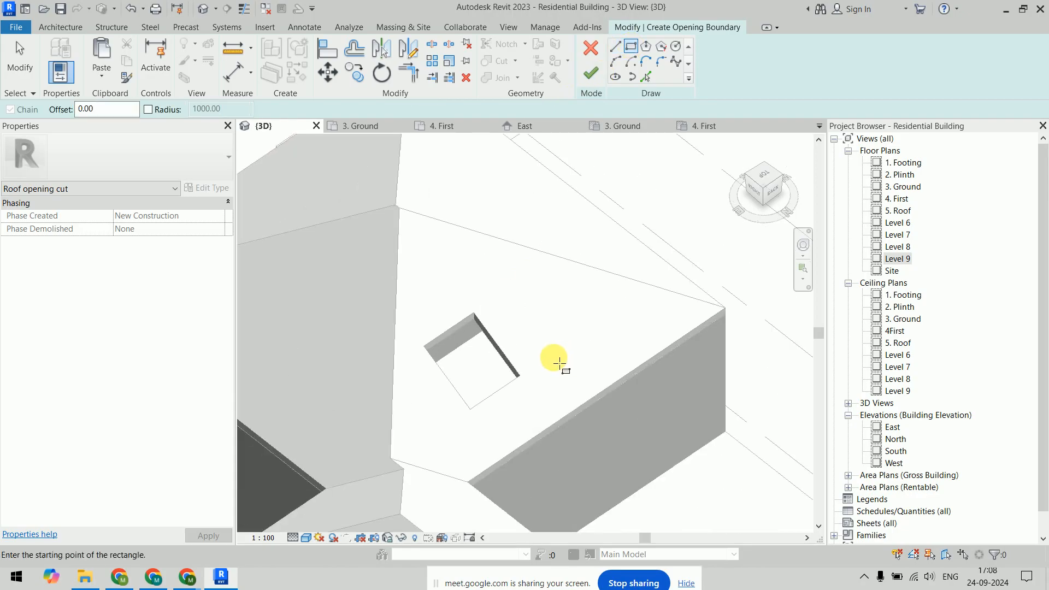
click(541, 362)
click(545, 277)
scroll(540, 276, down, 3)
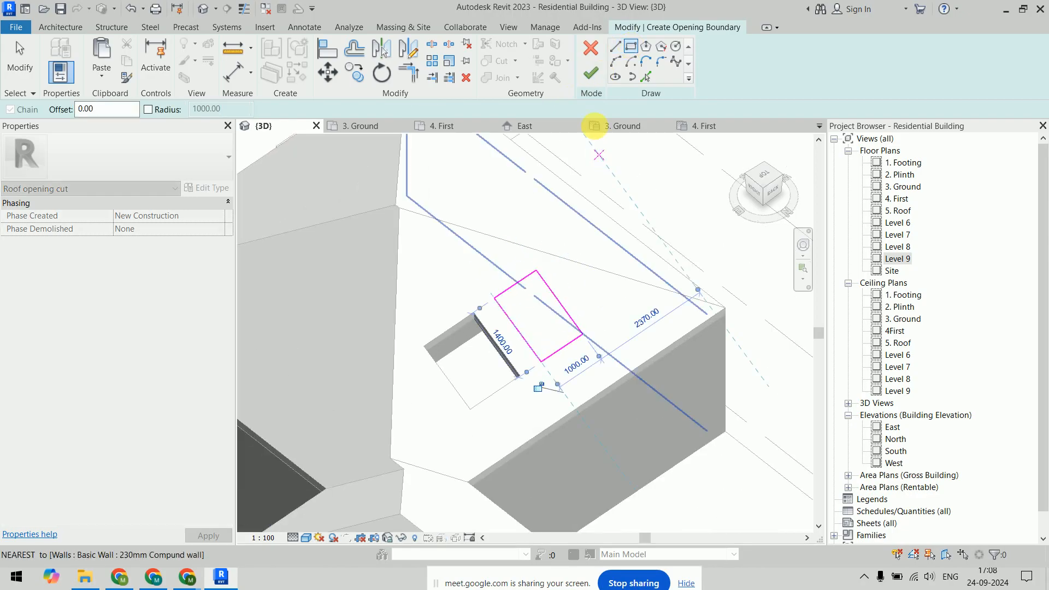
click(591, 73)
scroll(704, 371, down, 2)
click(739, 401)
Examine the two roof openings up close to compare the vertical cut with the cut perpendicular to the face.
shift+middle_drag(745, 382, 748, 332)
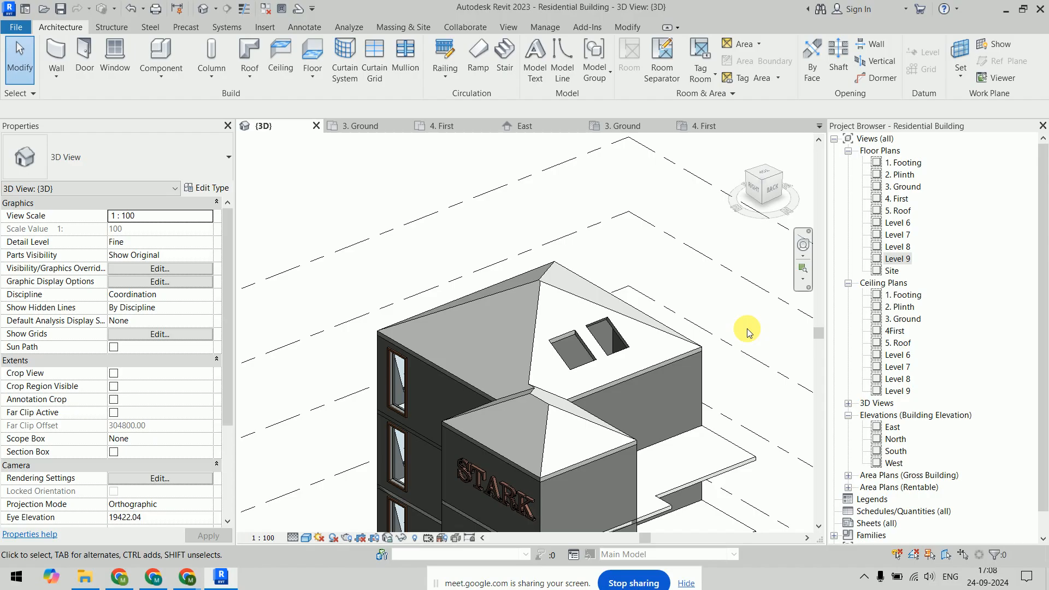
scroll(654, 366, up, 4)
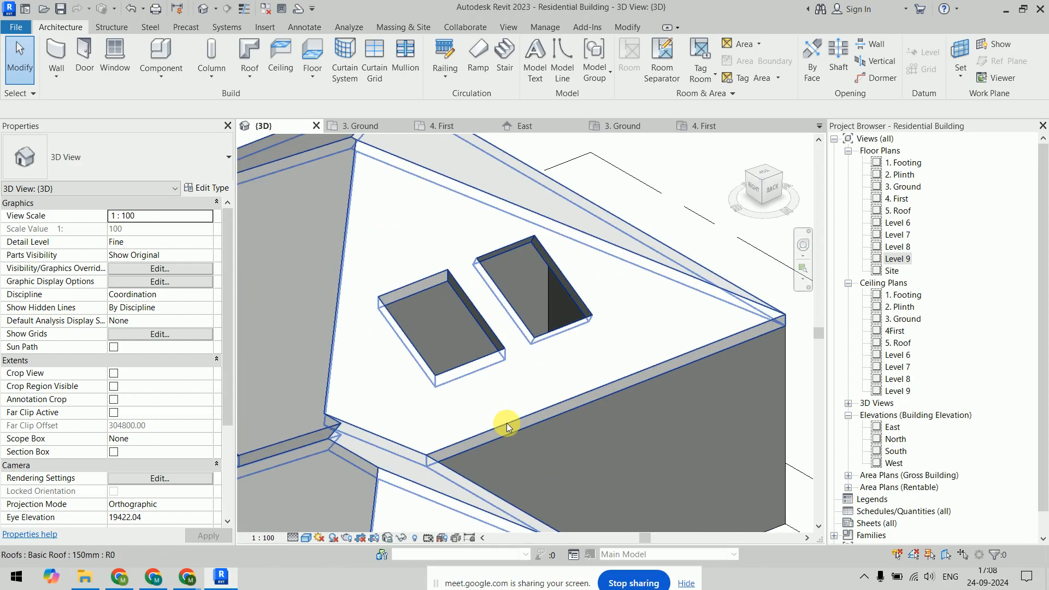
key(Tab)
scroll(417, 289, up, 3)
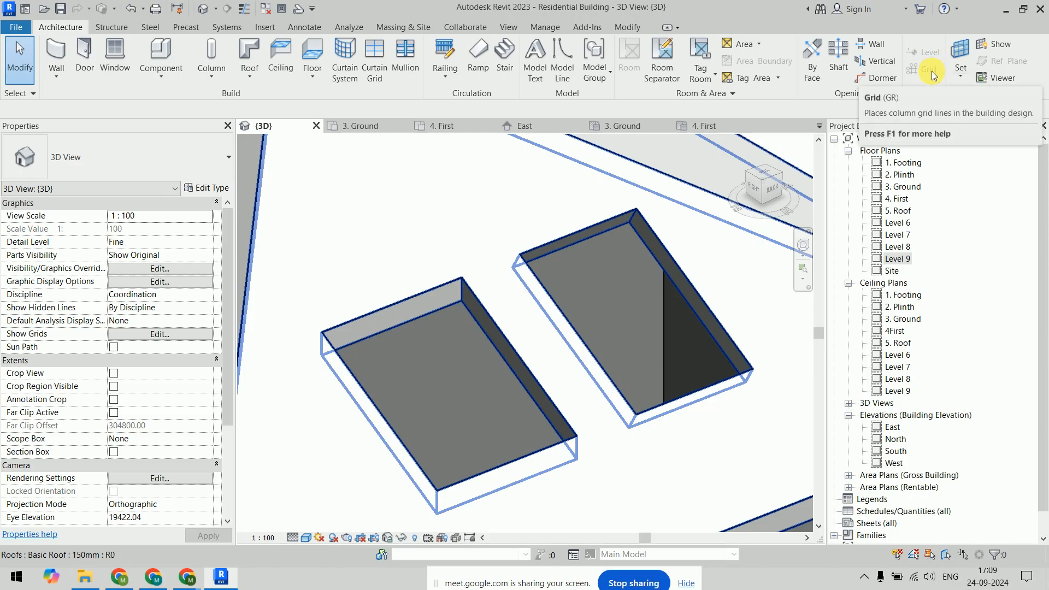
scroll(591, 249, down, 4)
scroll(592, 255, down, 5)
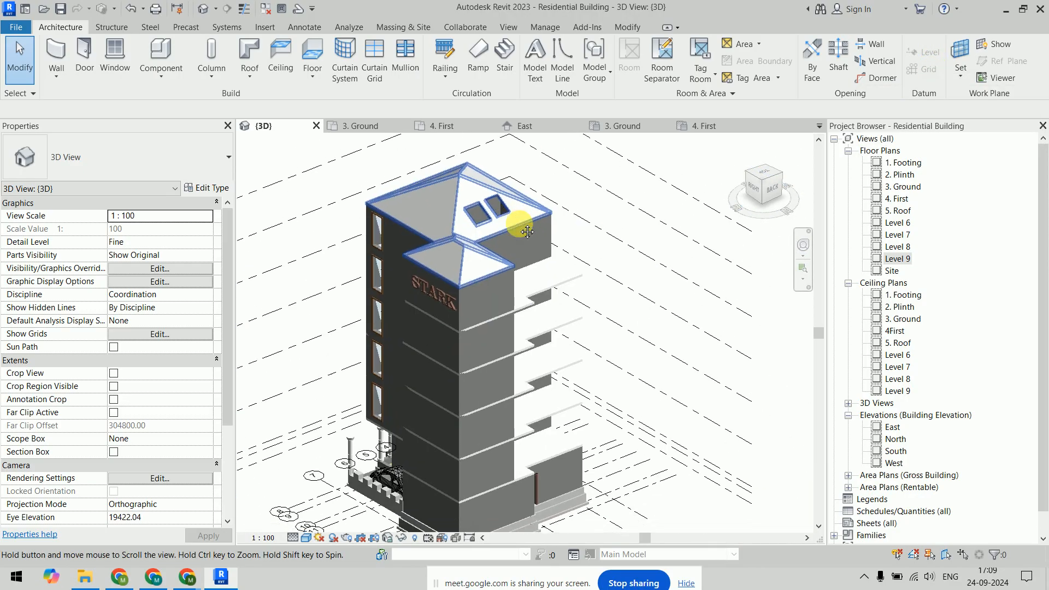
Set the work plane by picking a plane on the building's exterior wall and show it in the 3D view.
shift+middle_drag(677, 326, 475, 278)
click(960, 55)
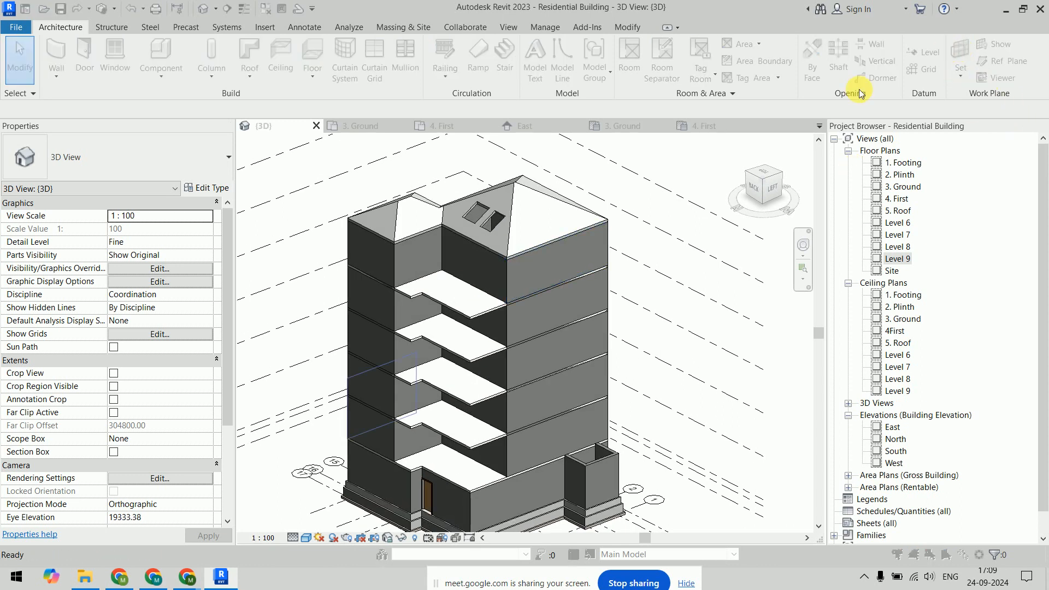
click(442, 214)
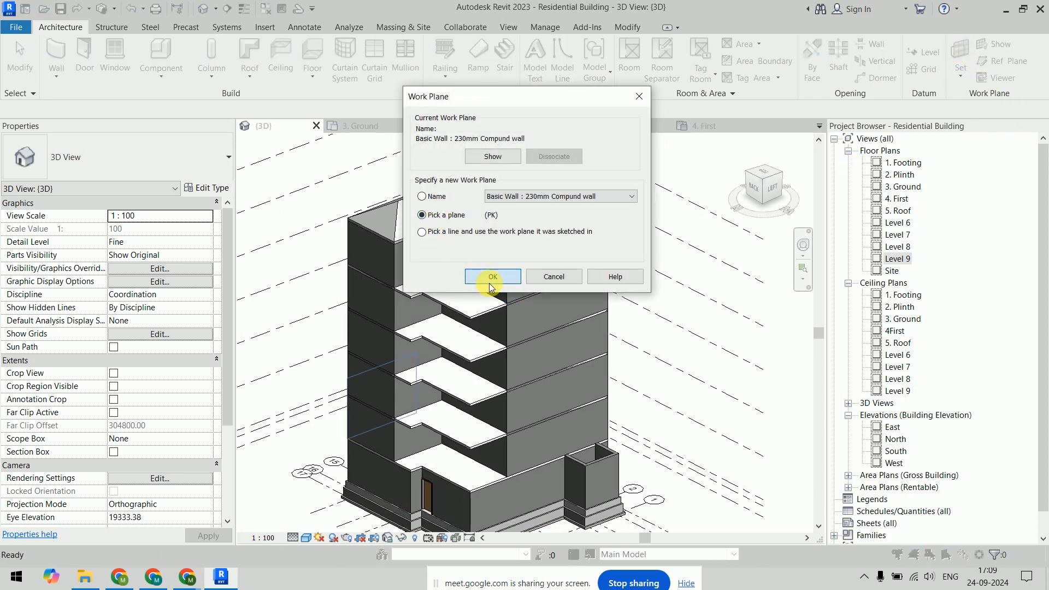
click(490, 278)
click(600, 243)
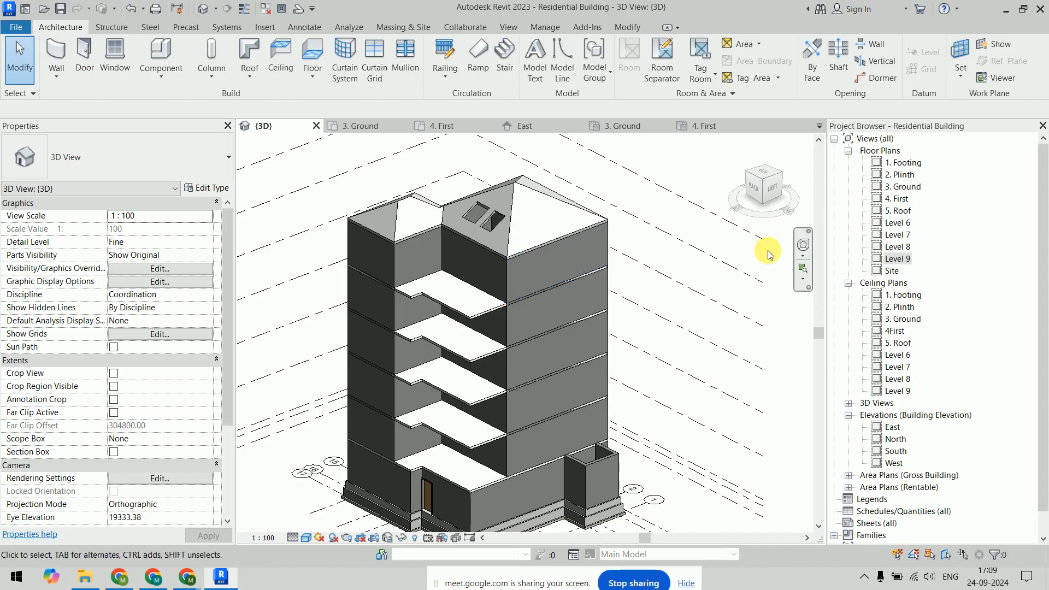
click(995, 44)
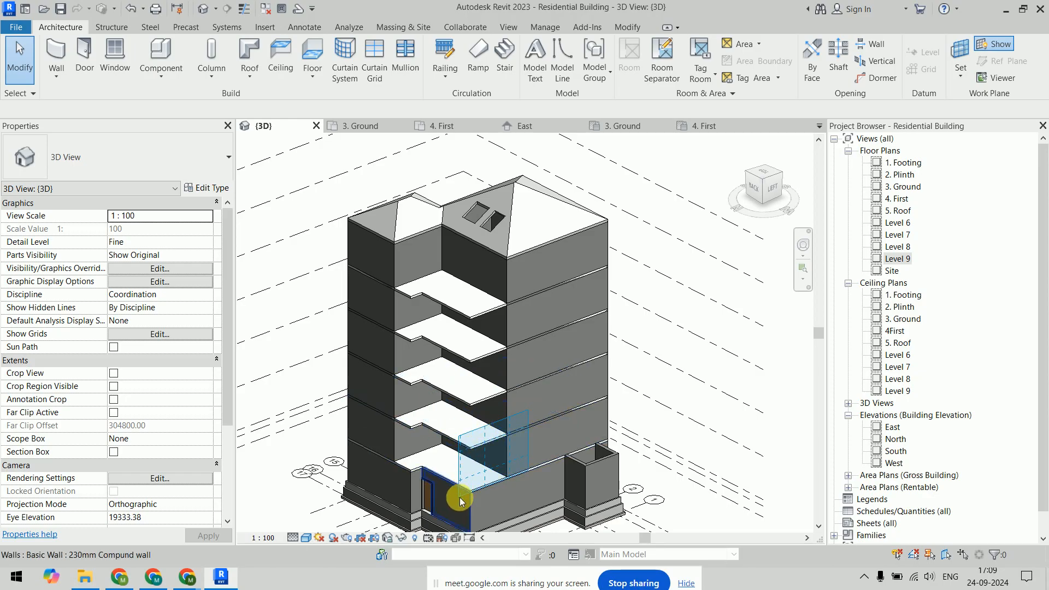
scroll(460, 497, up, 4)
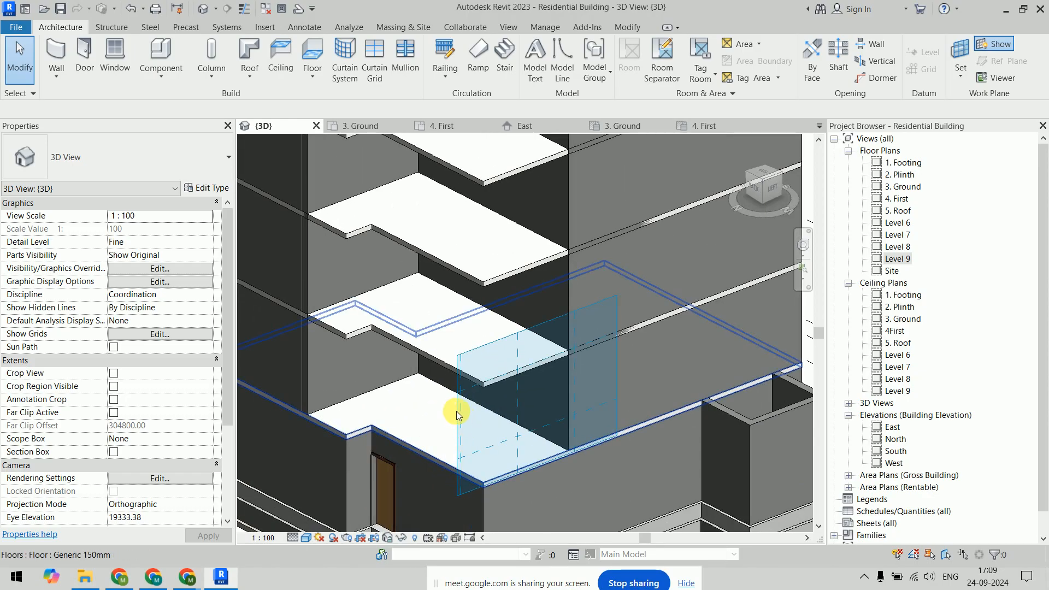
Examine the work plane on the exterior wall from a lower angle with the whole building in view.
click(457, 411)
scroll(545, 381, down, 3)
scroll(653, 376, down, 3)
shift+middle_drag(647, 370, 562, 268)
click(677, 463)
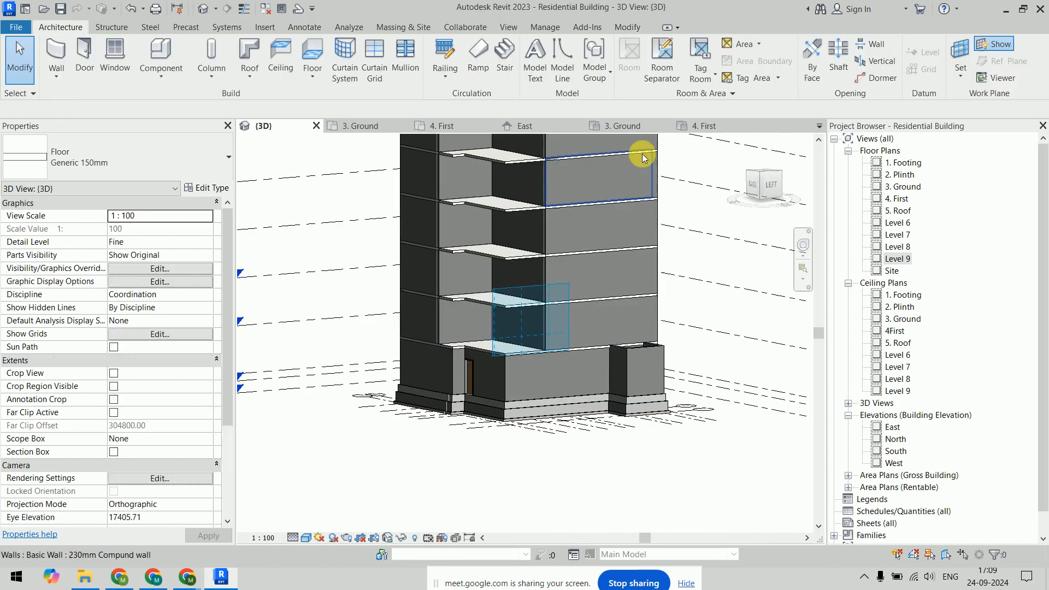
scroll(637, 180, down, 3)
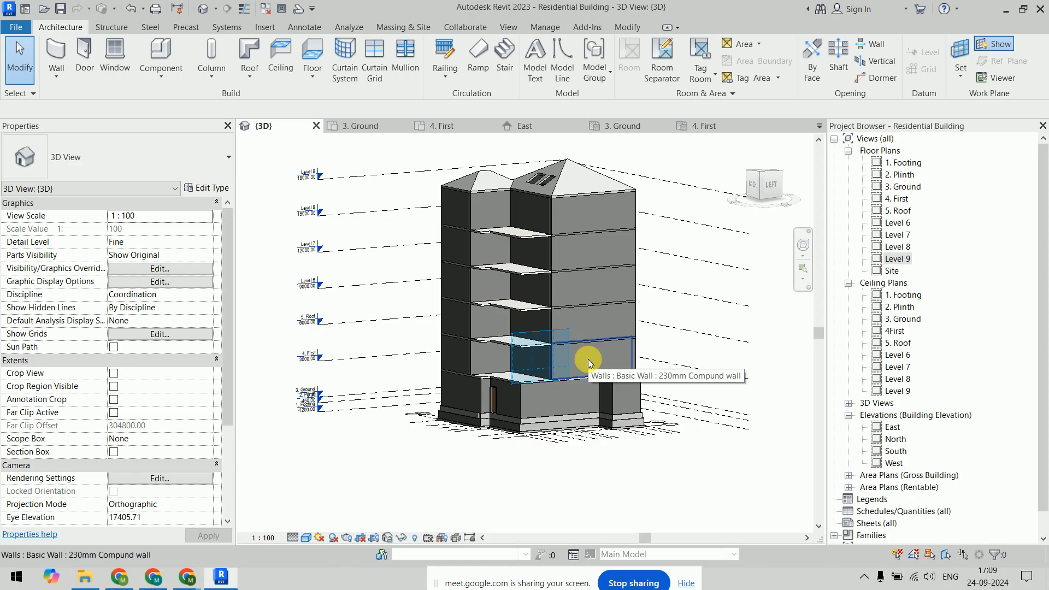
Inspect the exterior wall's work plane grid in the Workplane Viewer and close the viewer.
click(987, 76)
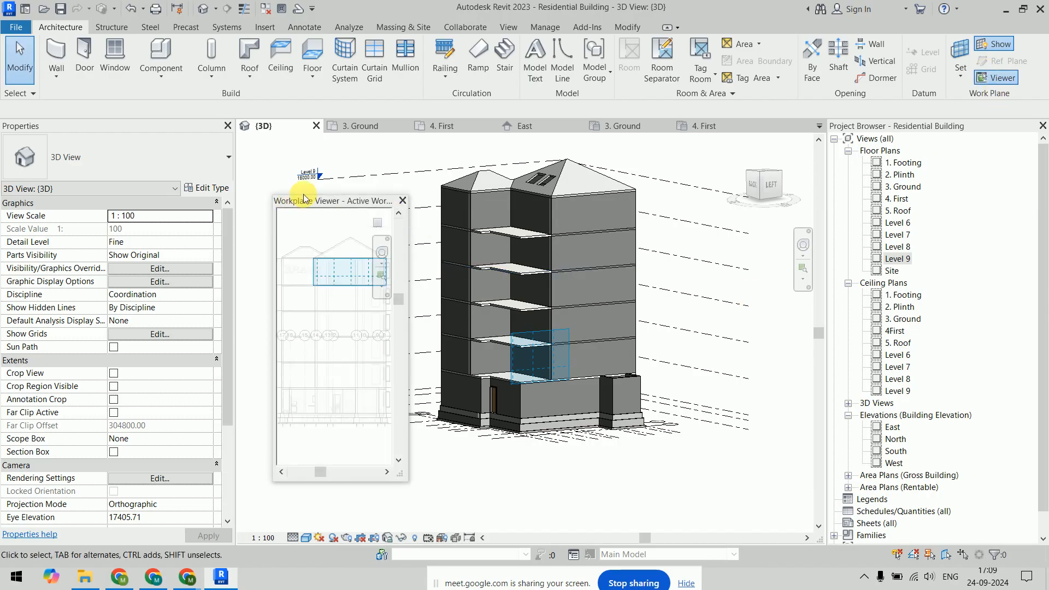
click(294, 169)
drag(304, 202, 207, 127)
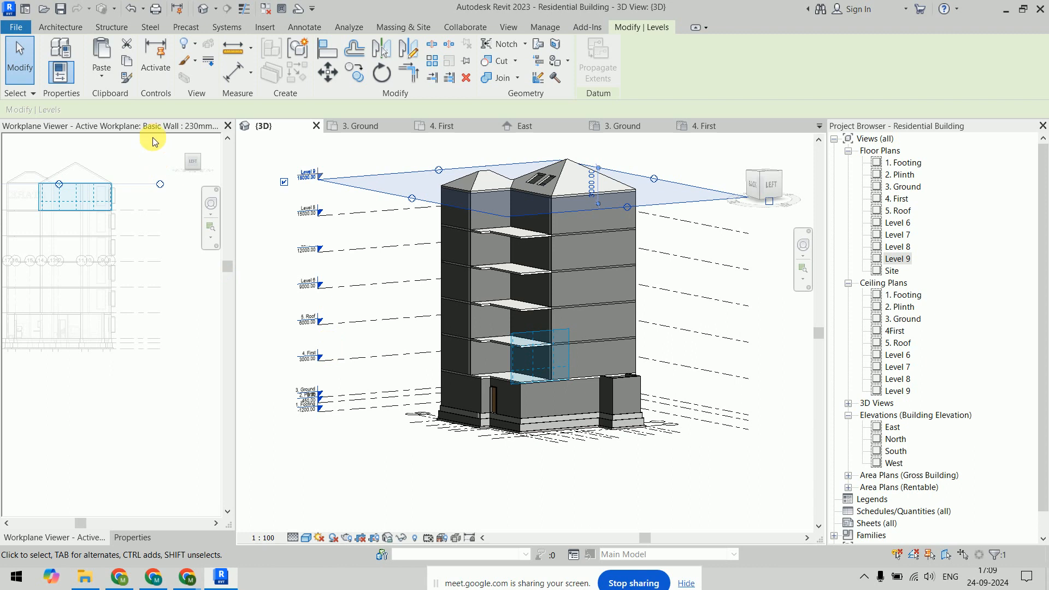
drag(149, 126, 372, 137)
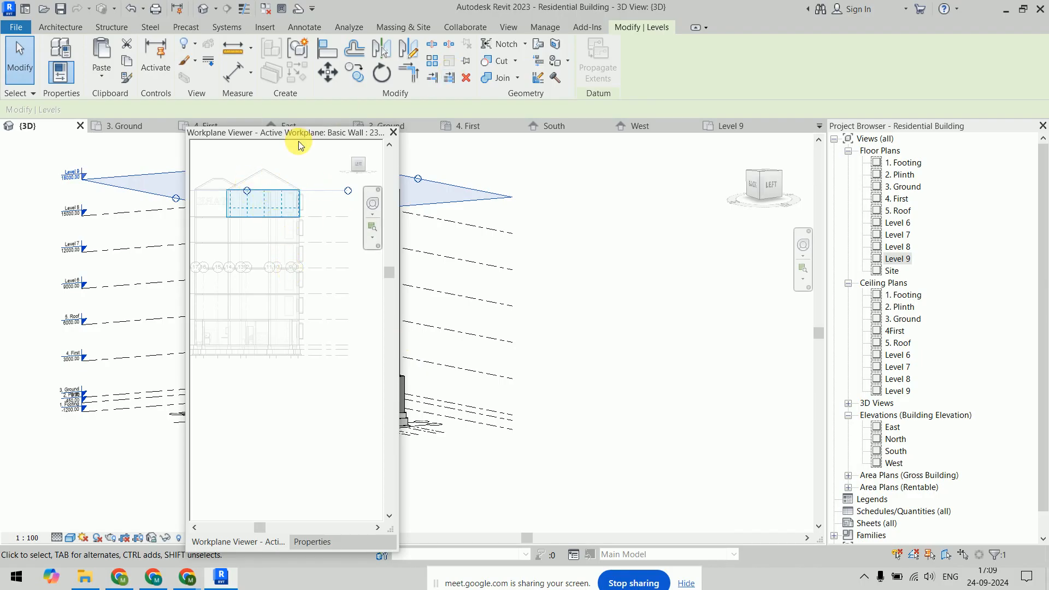
scroll(278, 165, up, 5)
middle_drag(235, 213, 285, 295)
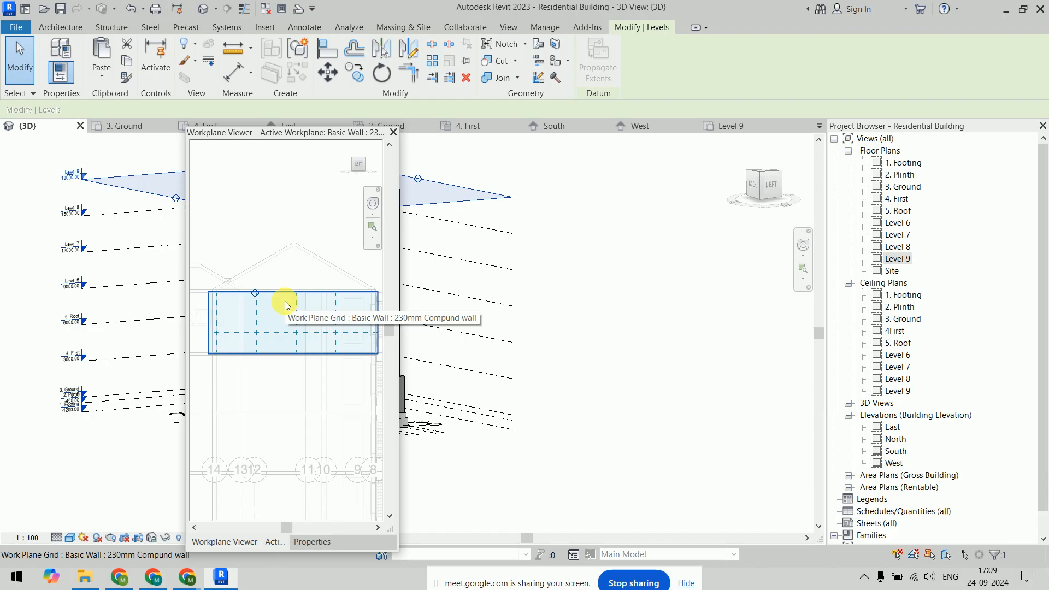
click(392, 131)
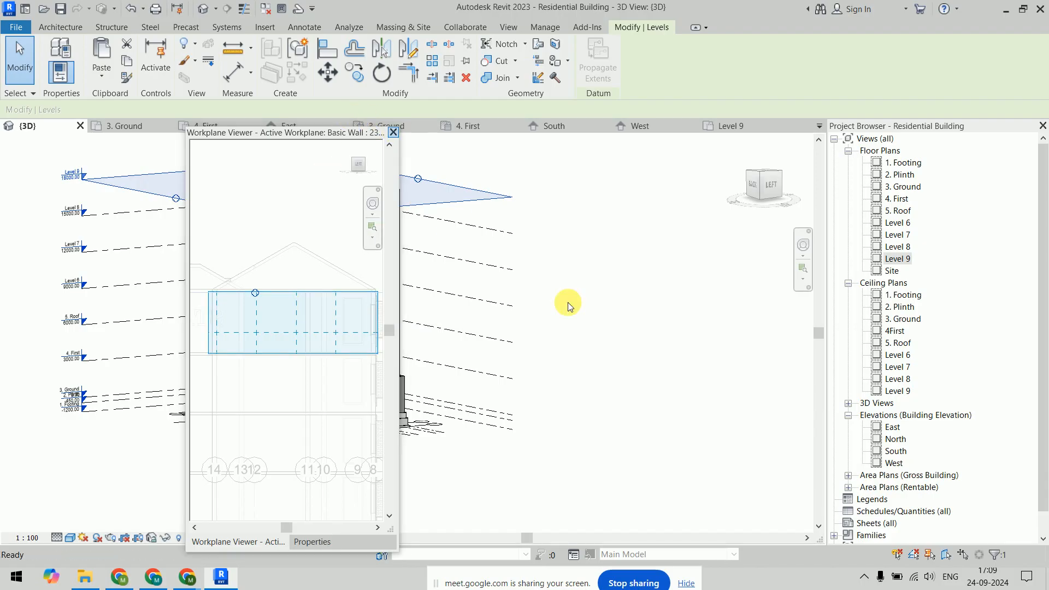
Restore the Properties palette and dock it beside the 3D view of the building.
right_click(631, 266)
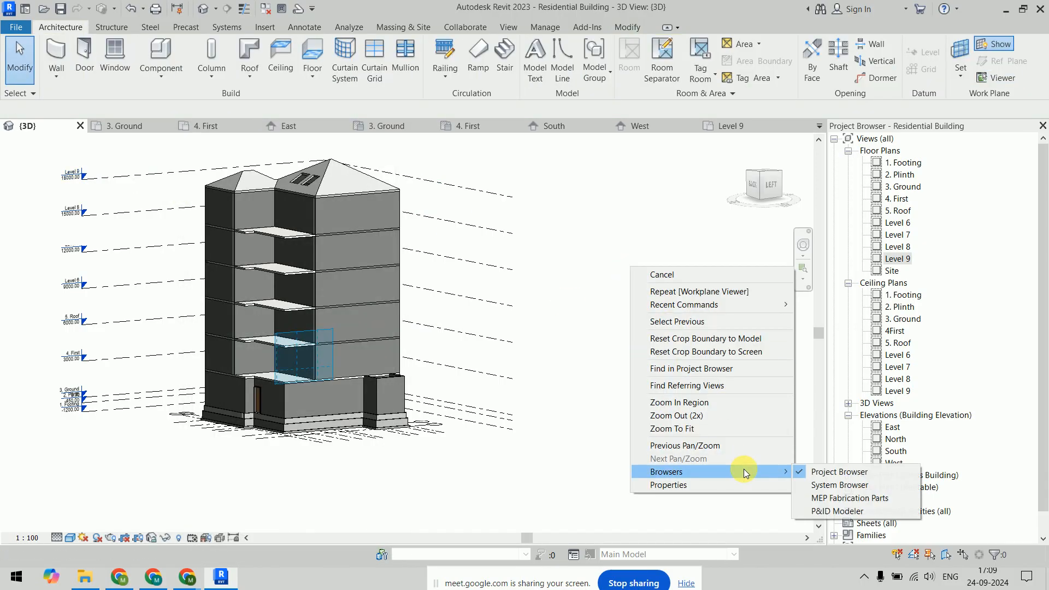
click(732, 485)
drag(264, 131, 2, 160)
scroll(492, 281, down, 4)
middle_drag(517, 297, 577, 355)
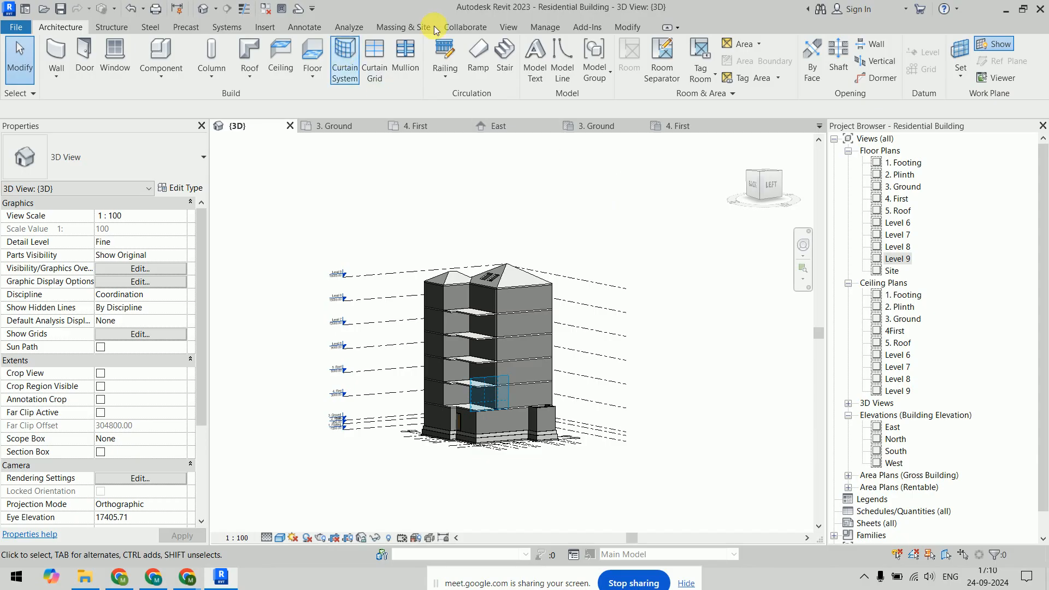
Bring up the massing and site modelling tools.
click(412, 25)
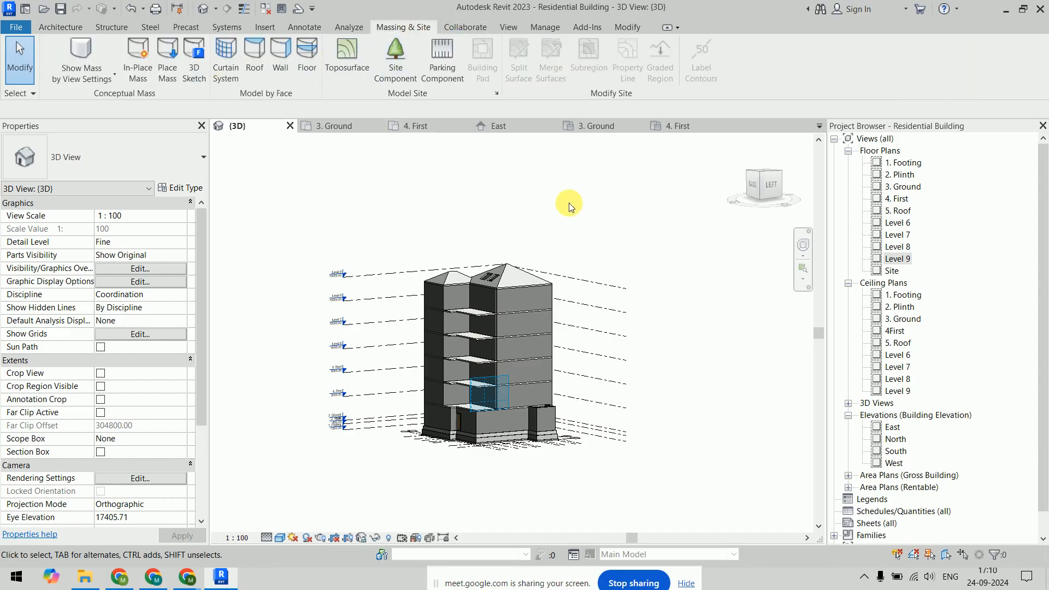